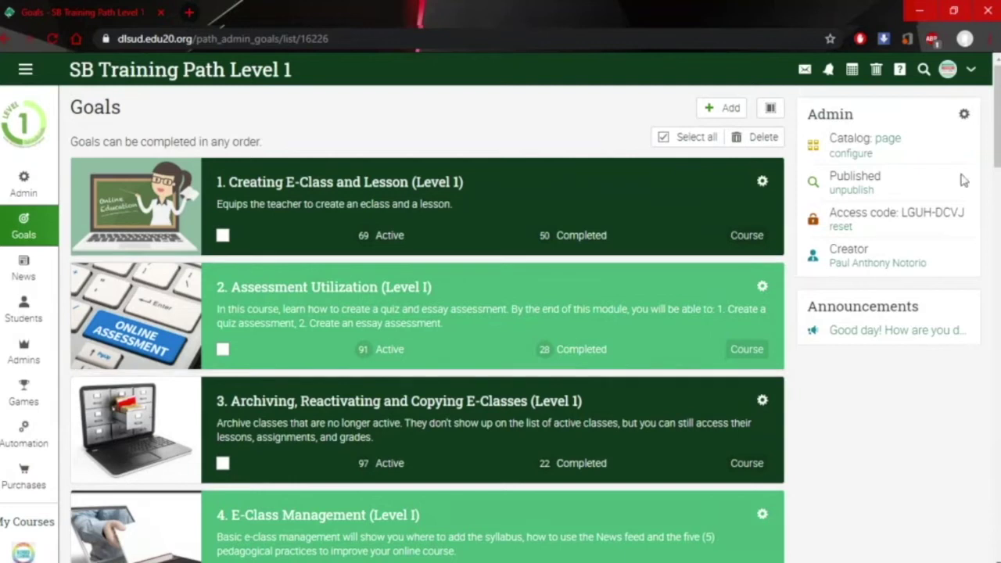
Bring up the learning path enrollment form with its access code field, and close it without enrolling
mouse_move(997, 163)
mouse_down()
mouse_move(997, 172)
mouse_move(998, 162)
mouse_up()
click(25, 70)
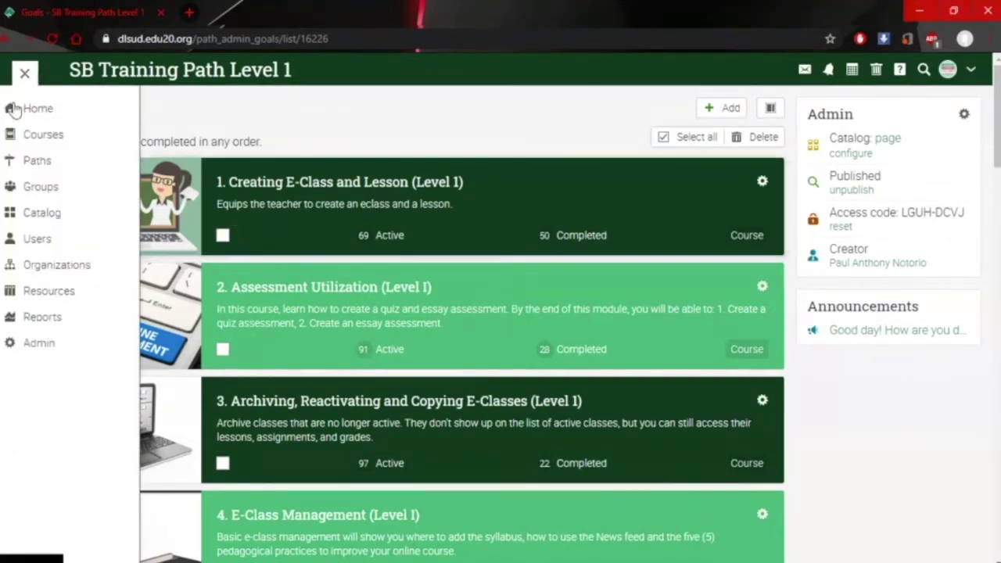
click(25, 75)
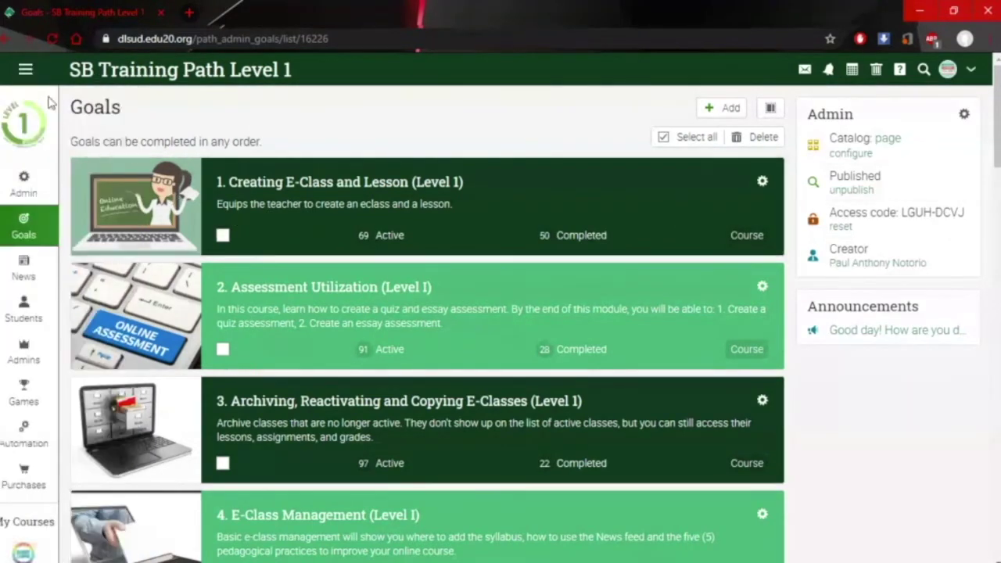
click(26, 75)
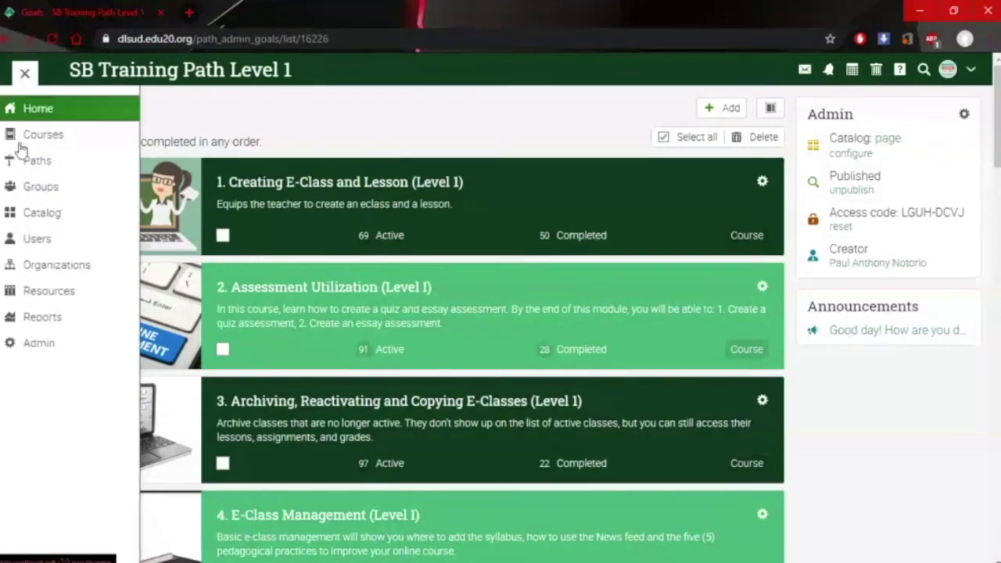
mouse_move(22, 164)
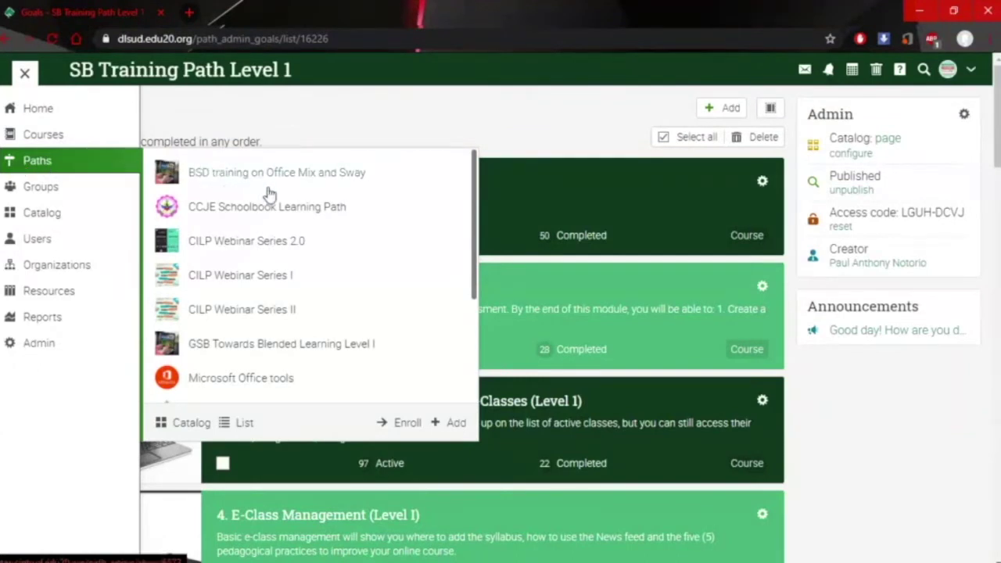
click(406, 425)
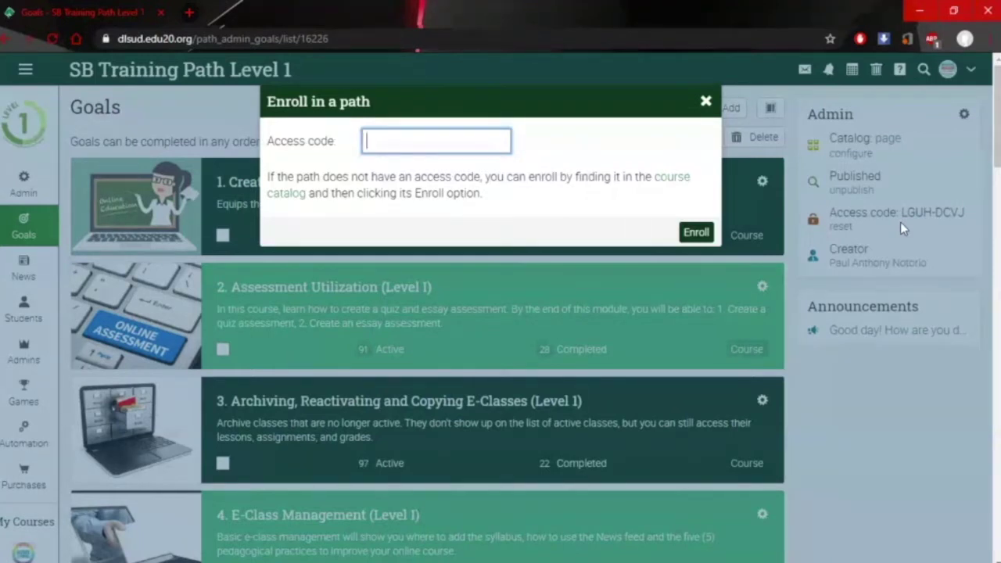
click(706, 101)
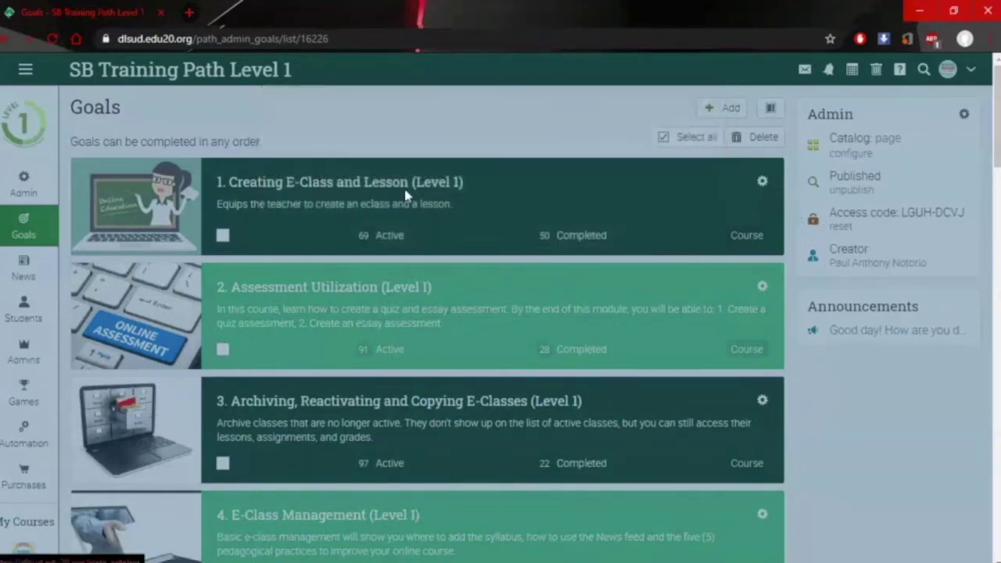
Display the list of learning paths again and look through it down to the SB Training Path levels
click(25, 71)
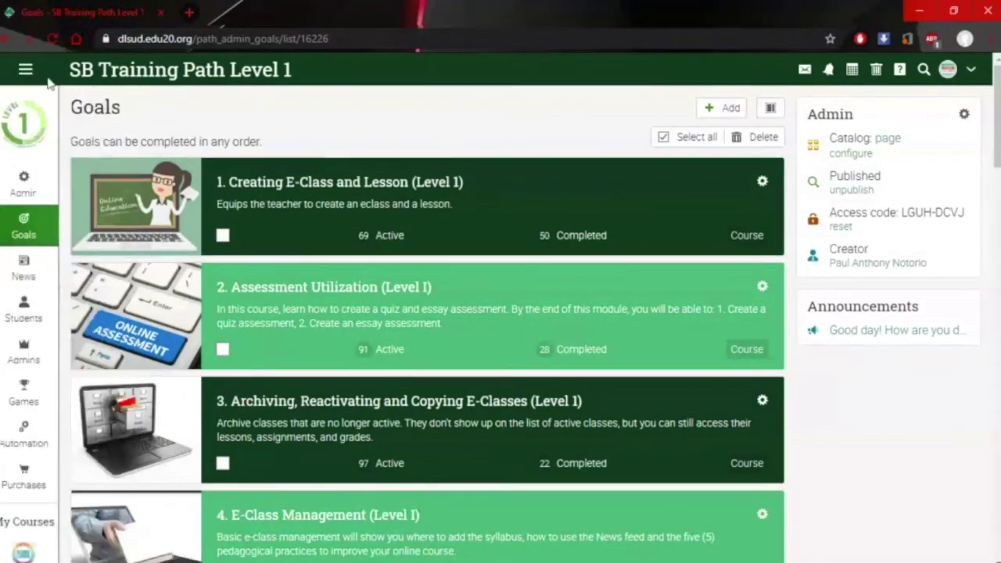
click(25, 70)
click(37, 162)
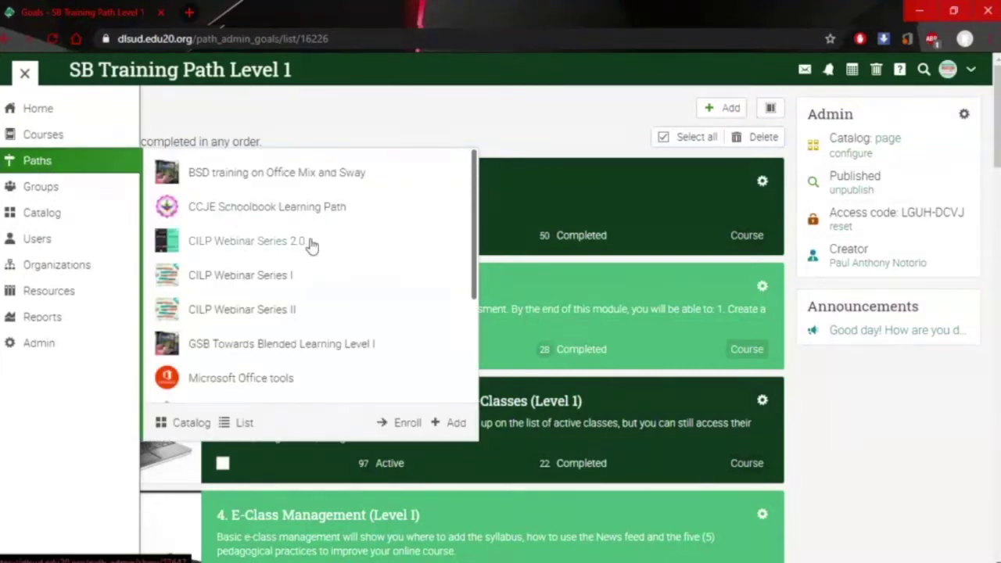
scroll(311, 245, down, 3)
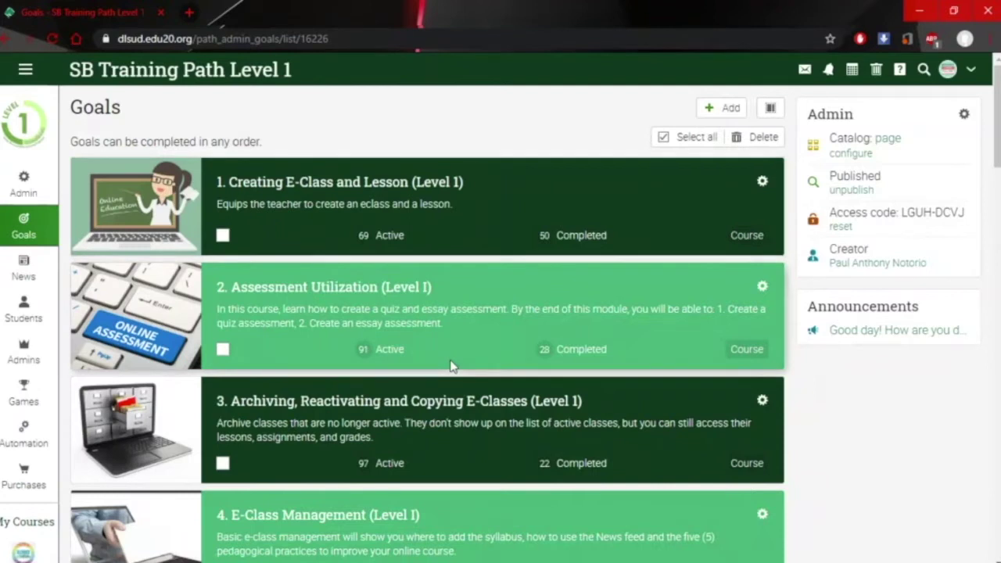
Review the four course goals of SB Training Path Level 1, from Creating E-Class and Lesson to E-Class Management
scroll(450, 366, down, 1)
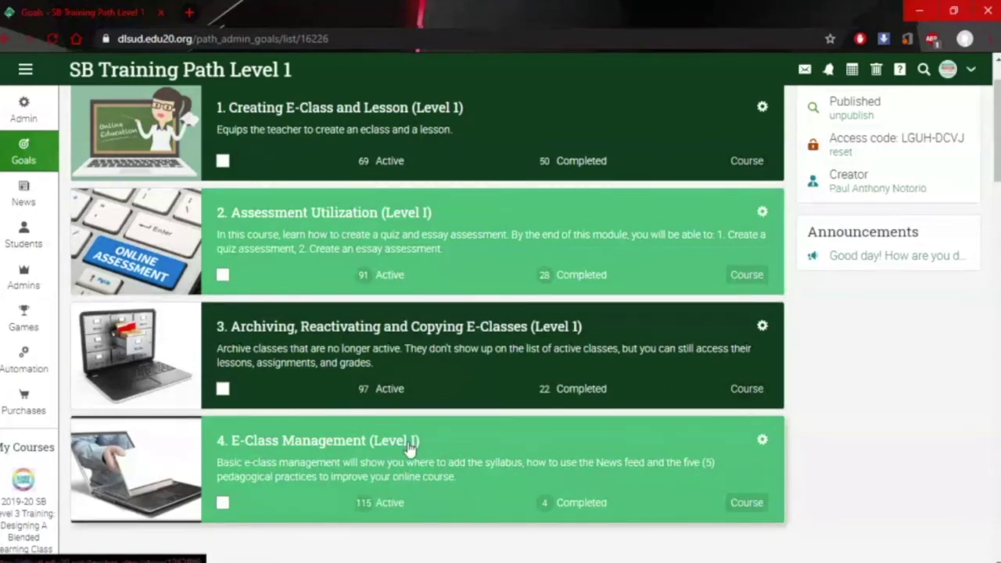
scroll(408, 442, up, 1)
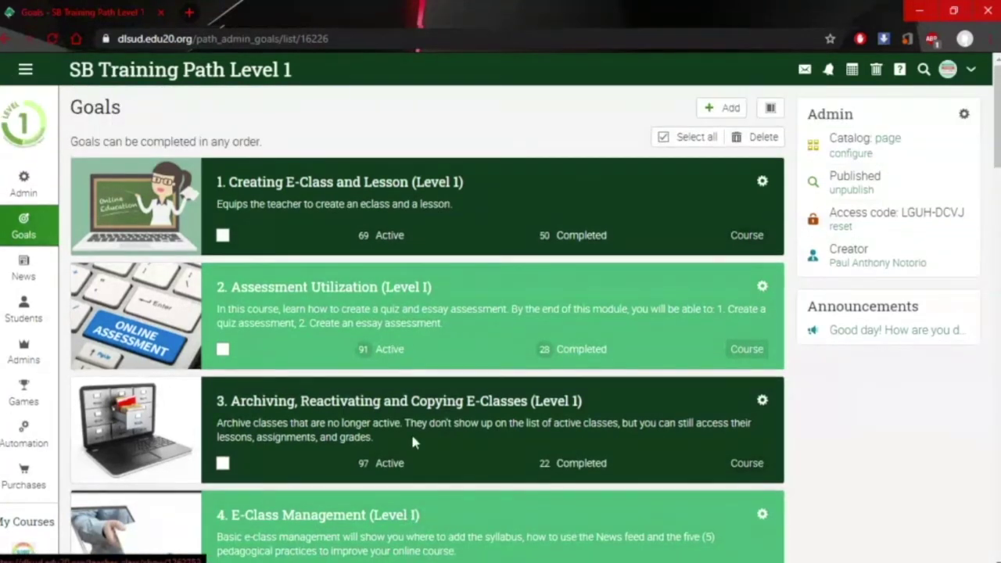
scroll(413, 443, down, 1)
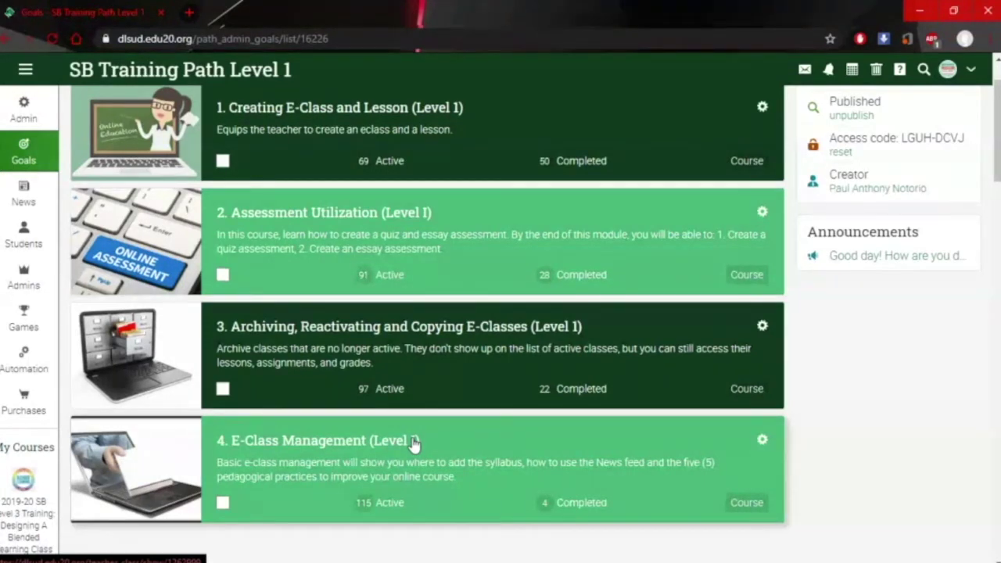
scroll(414, 442, up, 2)
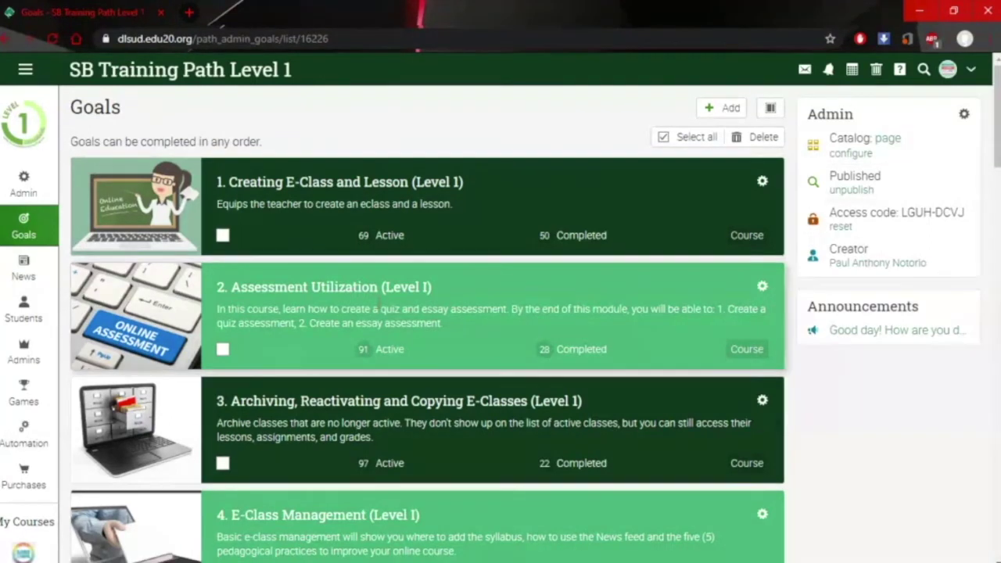
scroll(442, 334, down, 1)
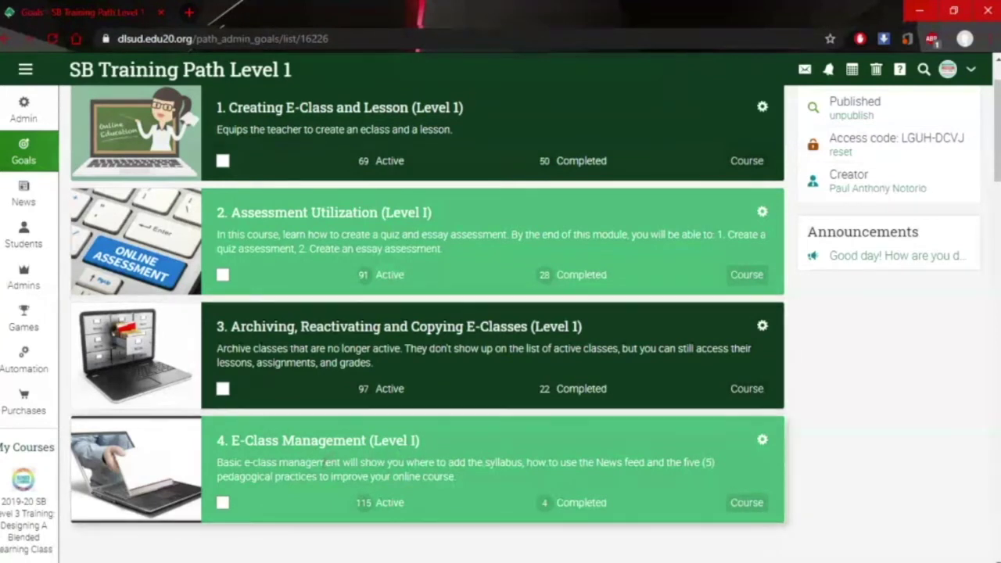
scroll(327, 462, up, 1)
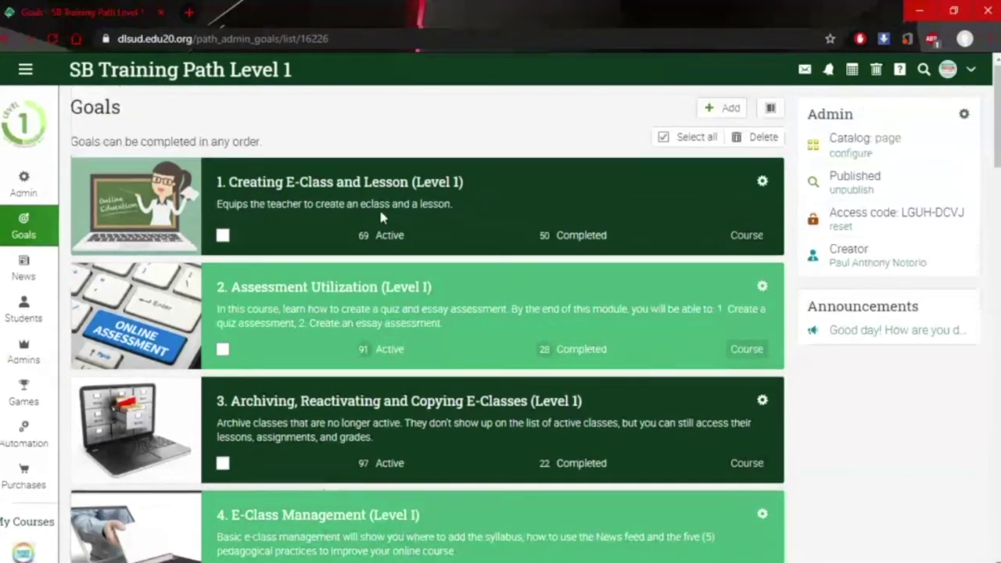
Open the Creating E-Class and Lesson (Level 1) course and view its lessons overview with both modules
click(331, 187)
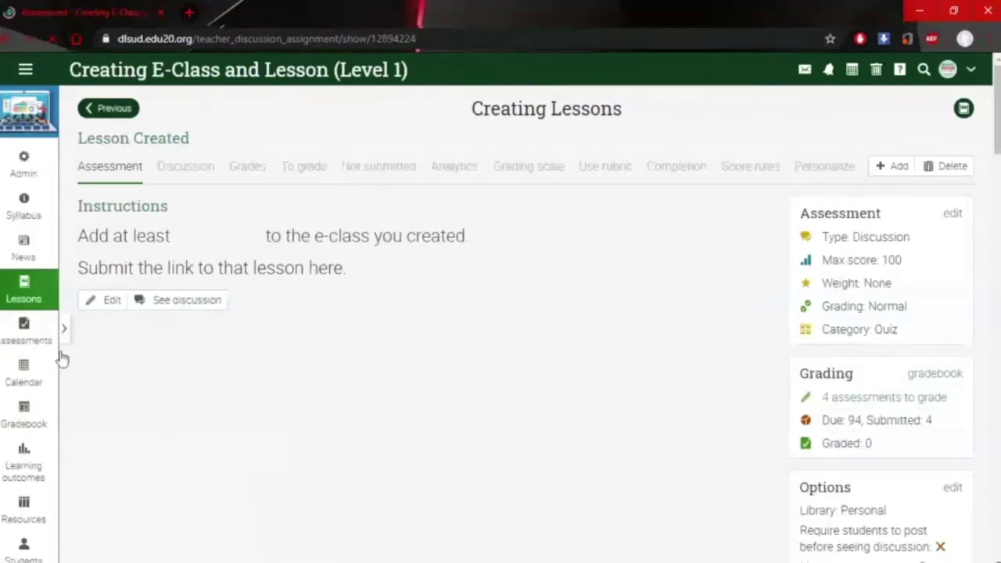
key(alt+Left)
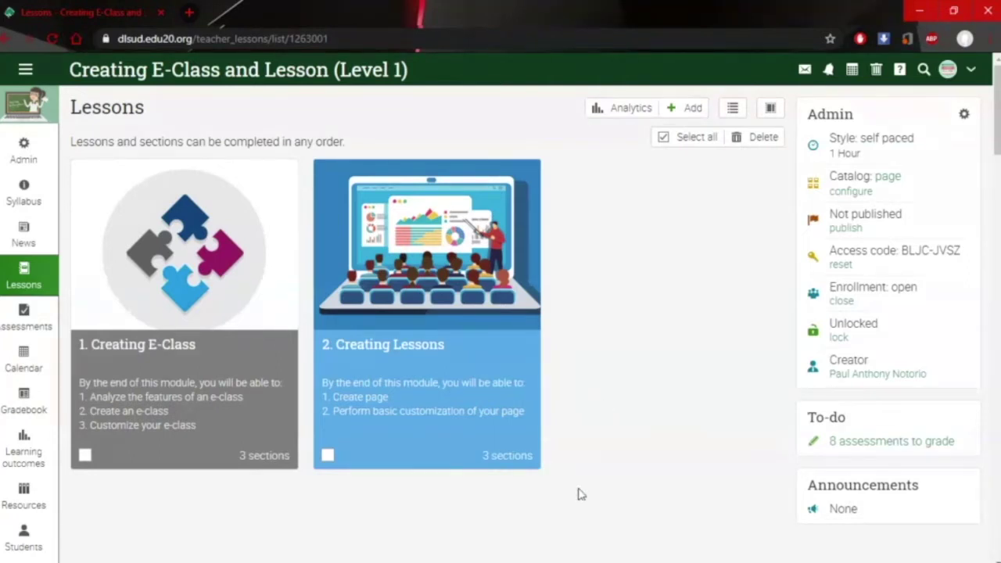
scroll(581, 495, down, 2)
scroll(576, 491, up, 2)
scroll(577, 492, down, 2)
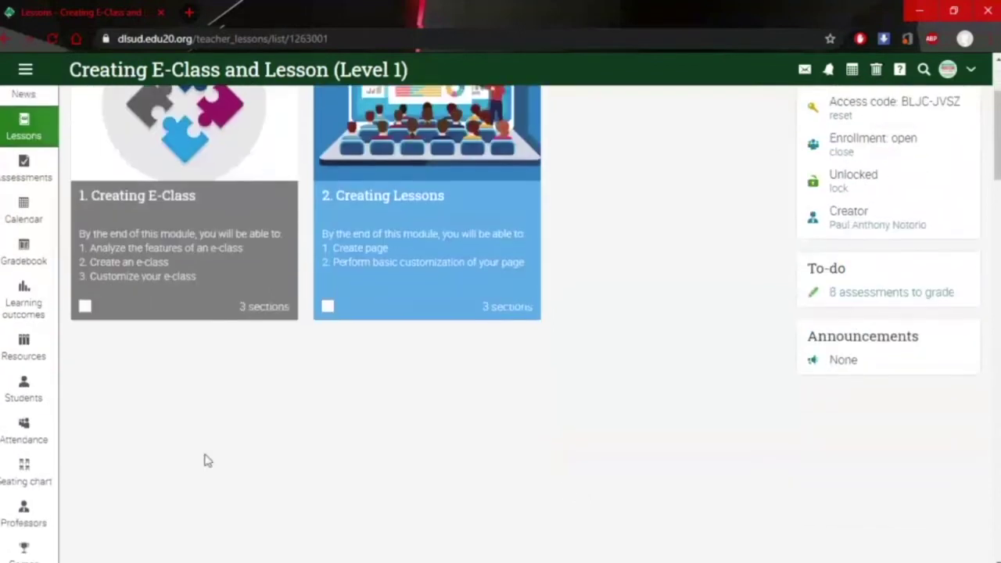
Open the course's student list and examine the active students' progress, due items and enrollment dates
click(29, 409)
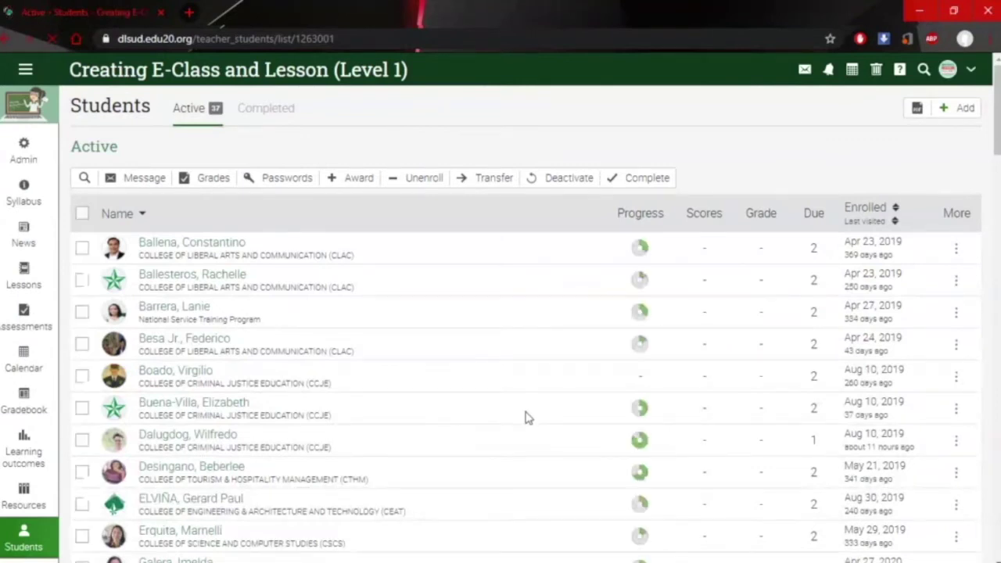
scroll(526, 417, down, 1)
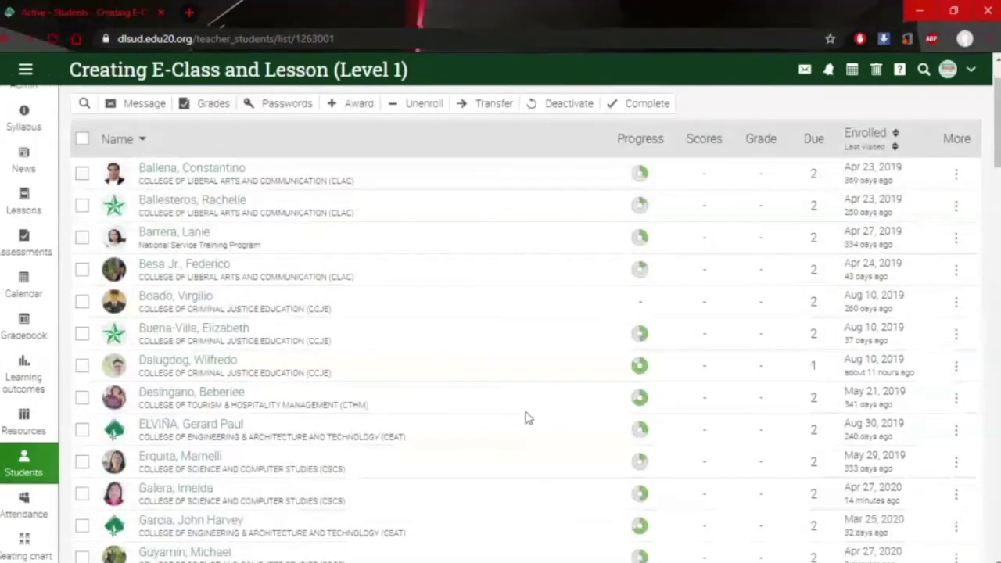
scroll(487, 478, up, 1)
scroll(485, 479, down, 1)
scroll(485, 481, down, 3)
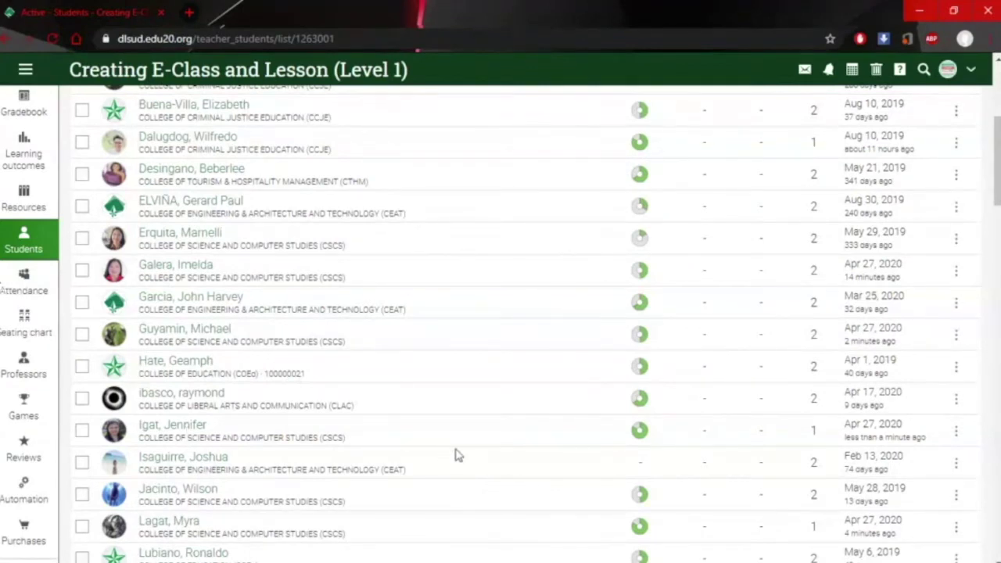
scroll(457, 453, down, 2)
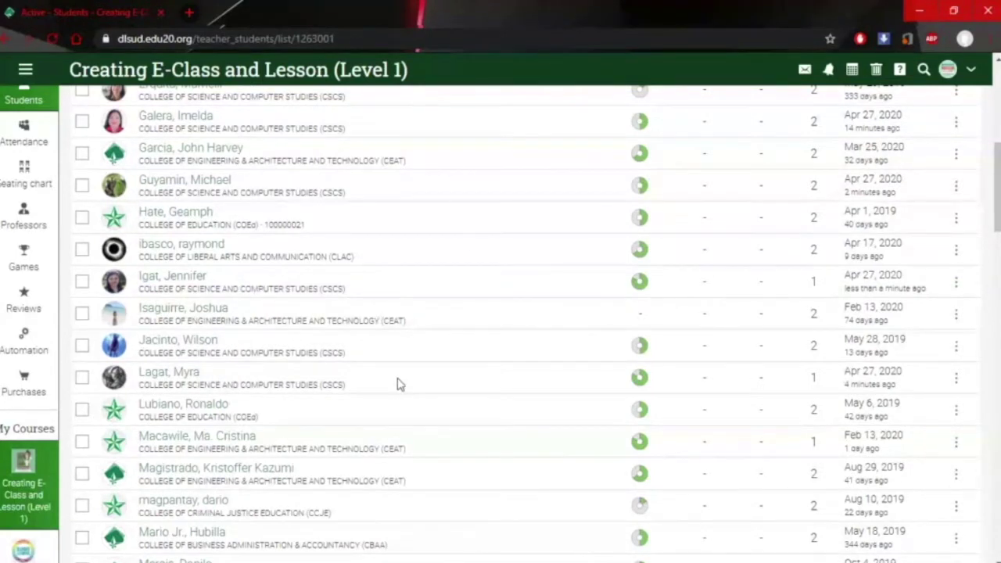
scroll(430, 425, up, 3)
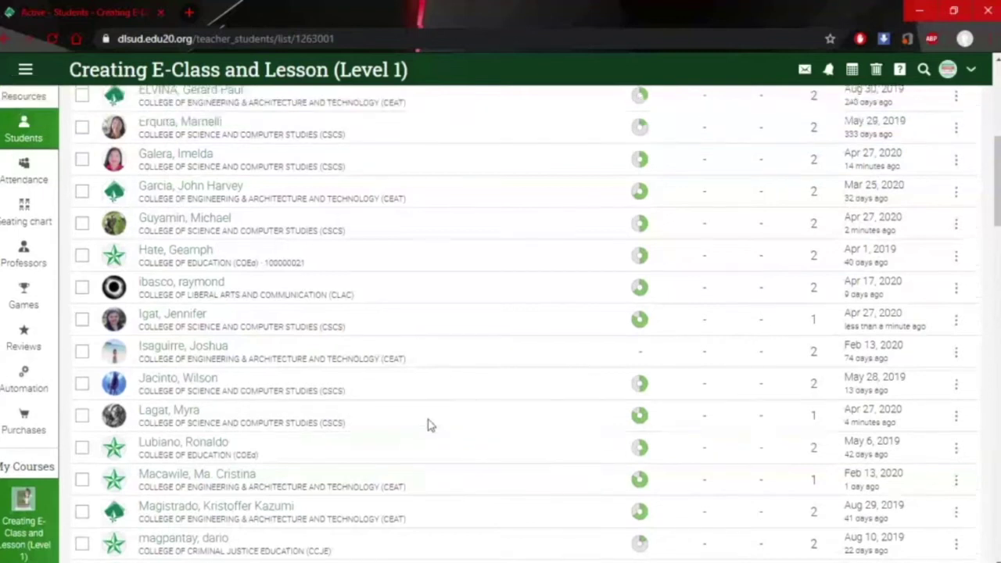
scroll(429, 425, up, 3)
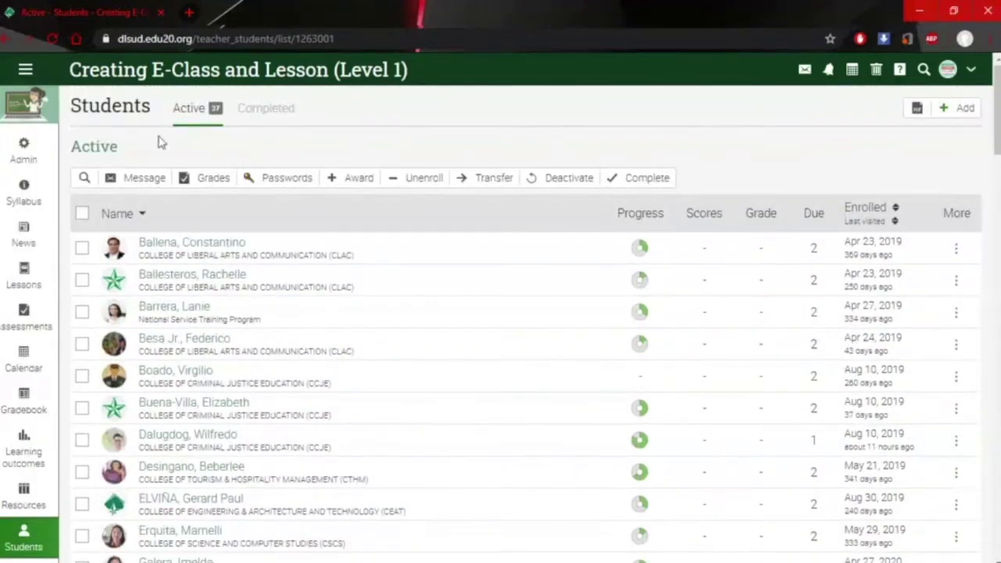
Look through the learning paths list to its end and locate the option for enrolling in a path
click(26, 72)
click(24, 73)
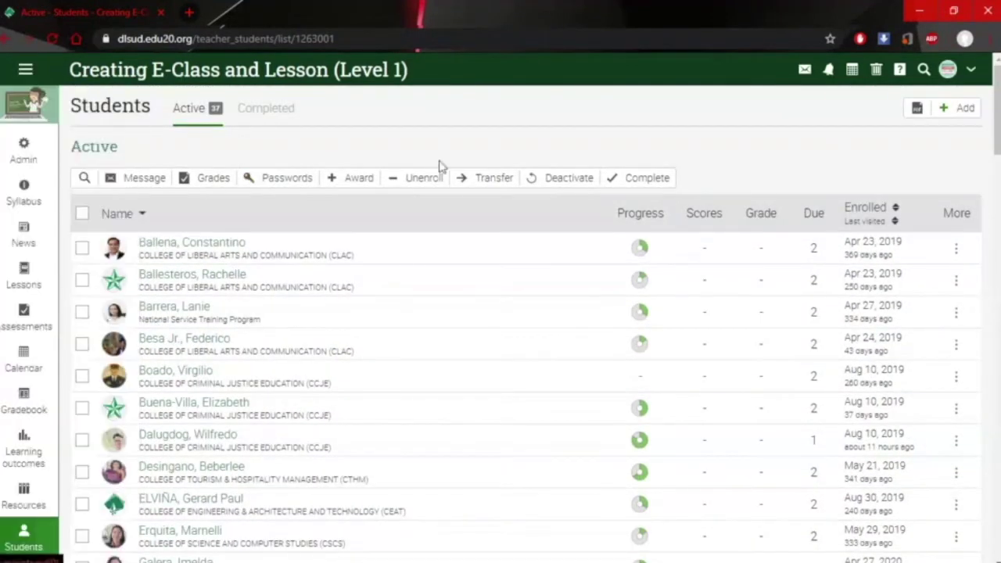
click(27, 69)
click(24, 162)
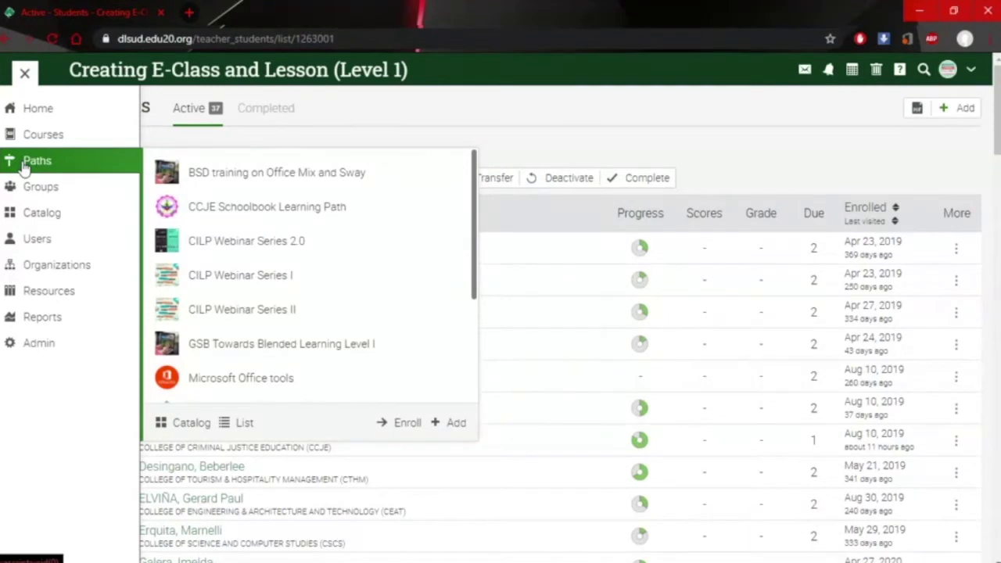
scroll(296, 246, down, 3)
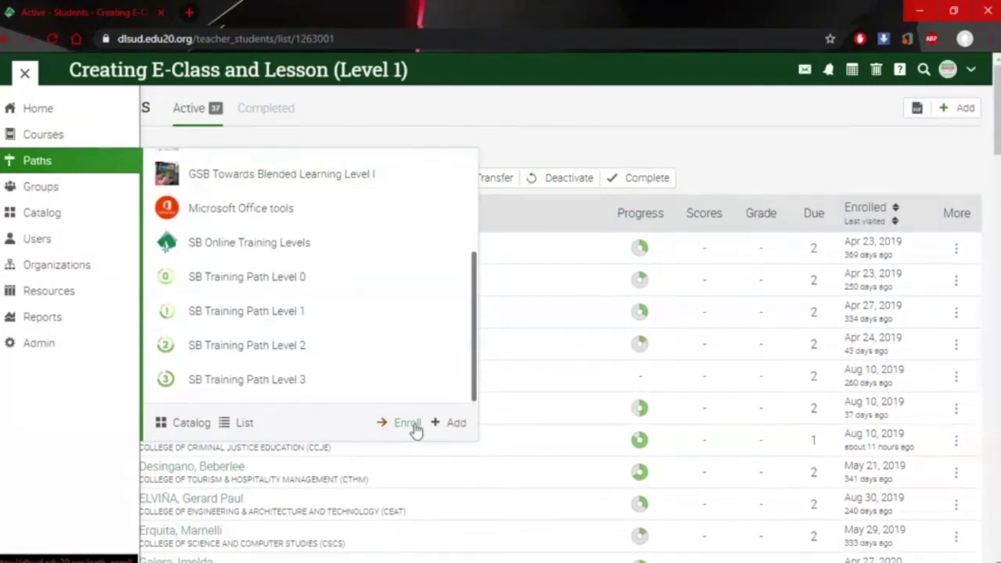
Return to the goals page of SB Training Path Level 1 and look over its course goals
click(5, 40)
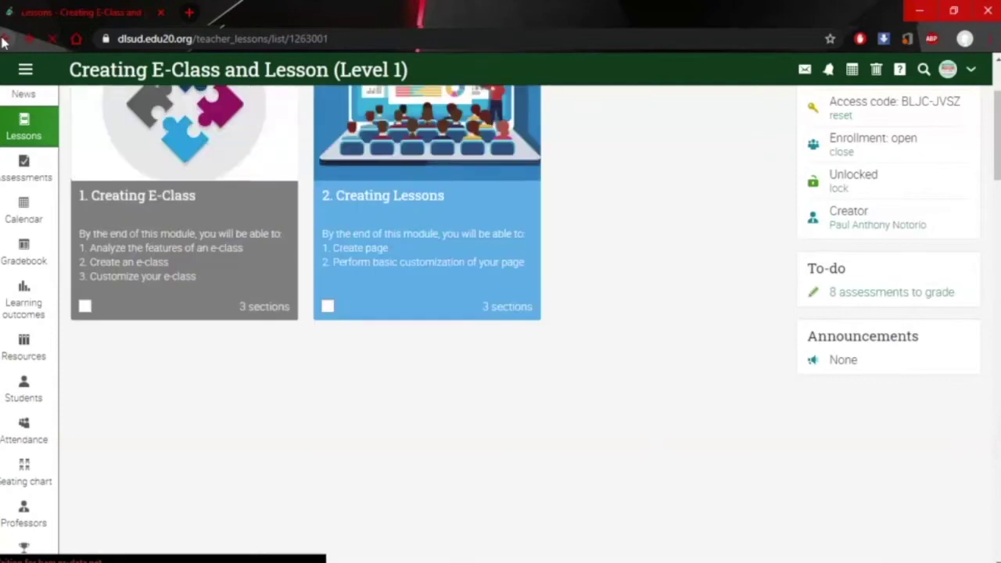
click(5, 40)
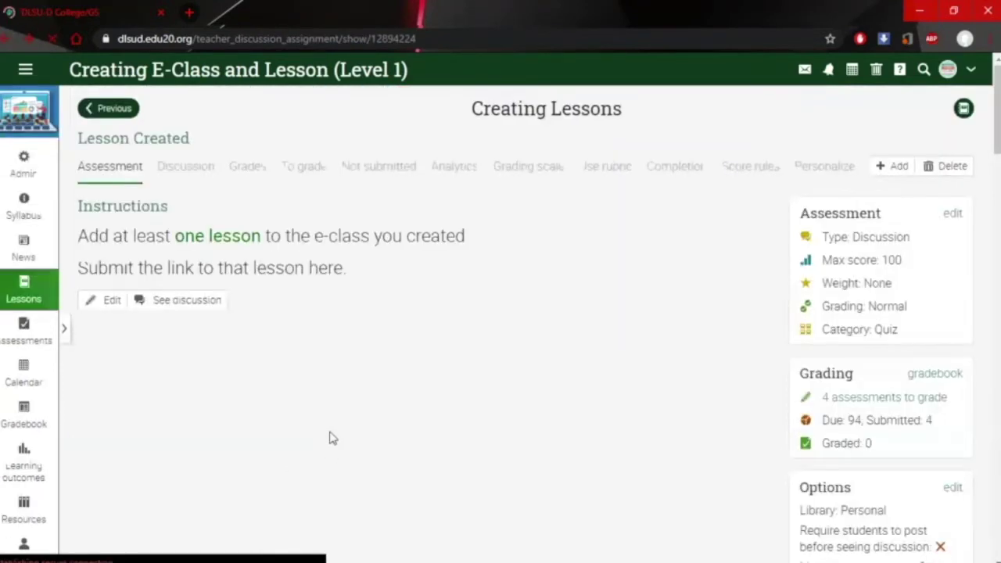
click(4, 41)
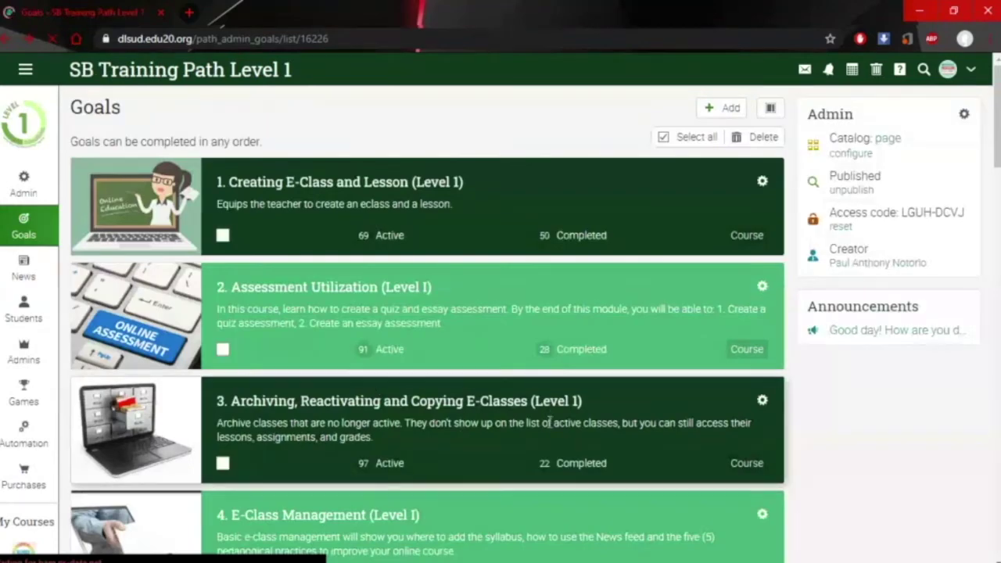
scroll(549, 422, down, 3)
scroll(550, 431, up, 2)
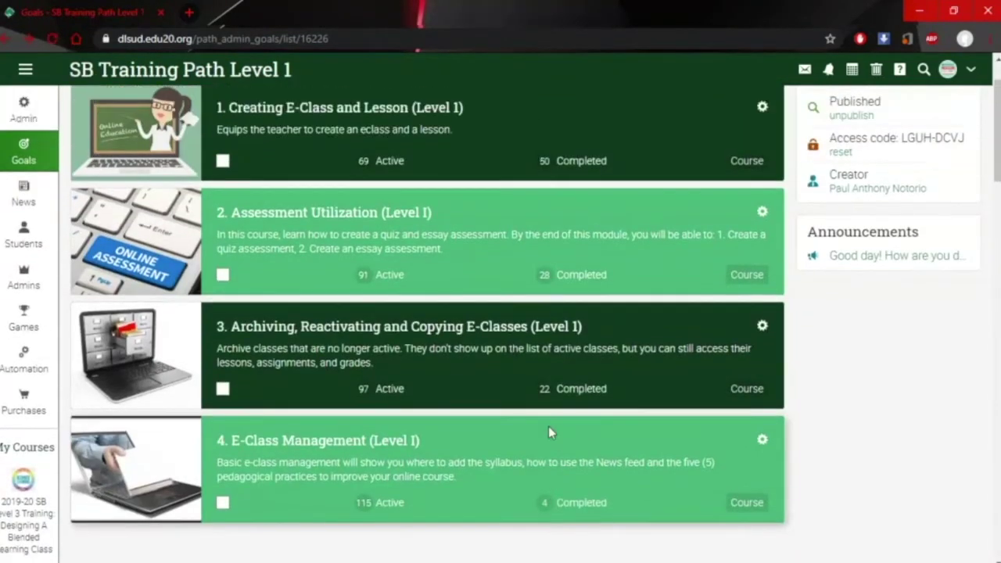
scroll(549, 426, up, 1)
scroll(549, 426, down, 1)
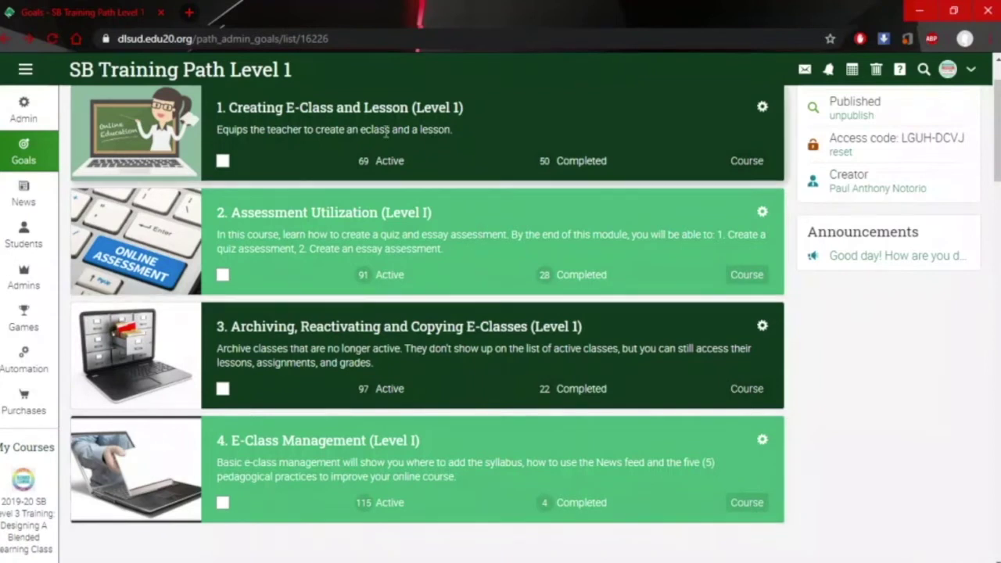
Open the Creating E-Class lesson in the Creating E-Class and Lesson (Level 1) course to show its sections
click(341, 112)
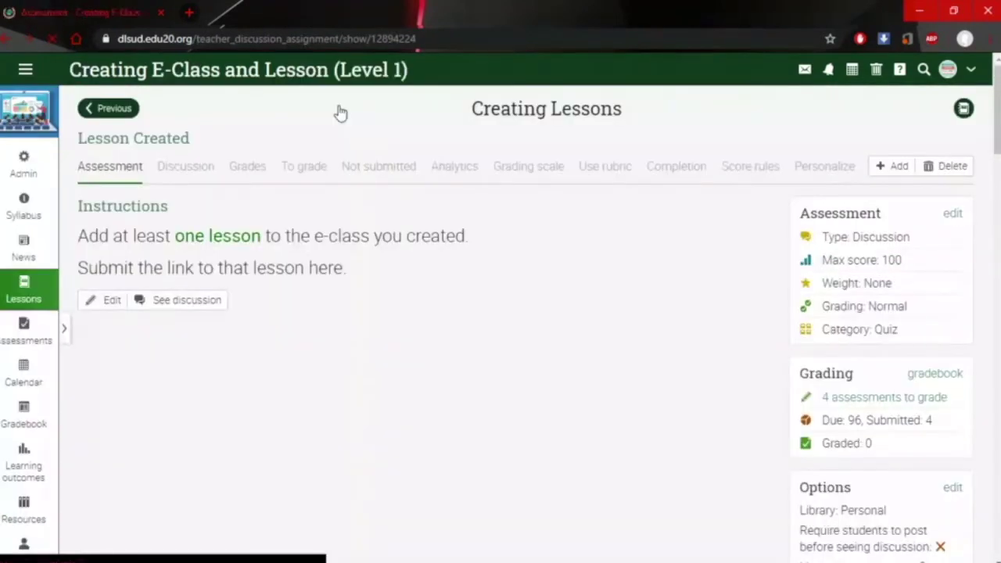
click(41, 304)
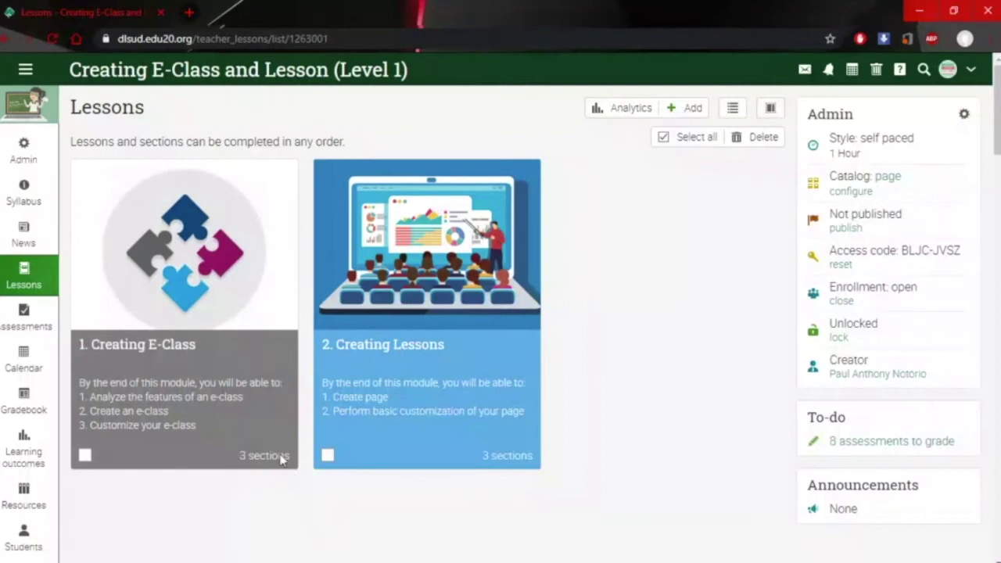
click(196, 406)
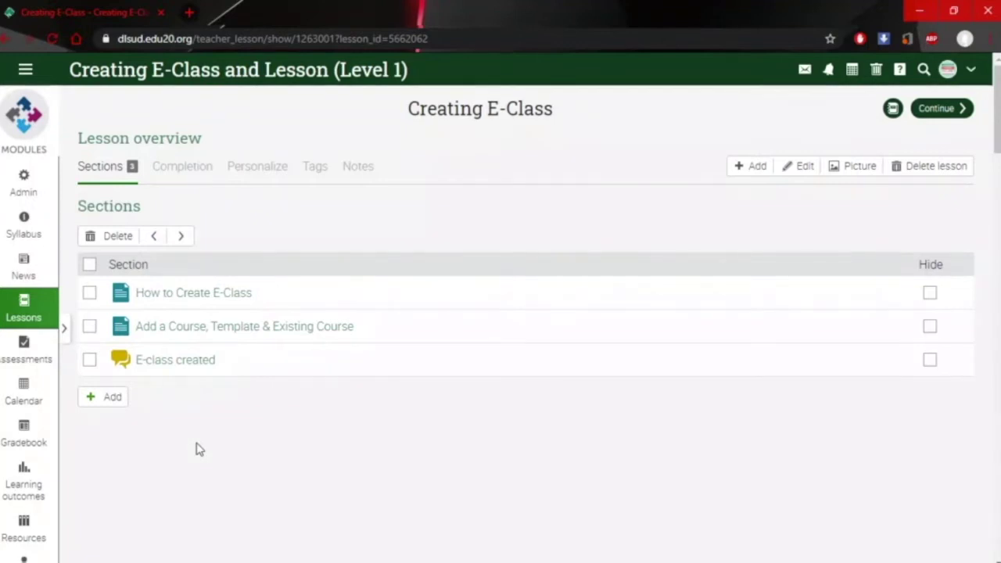
Open the How to Create E-Class section and read its three steps and the options for creating an e-class
click(219, 297)
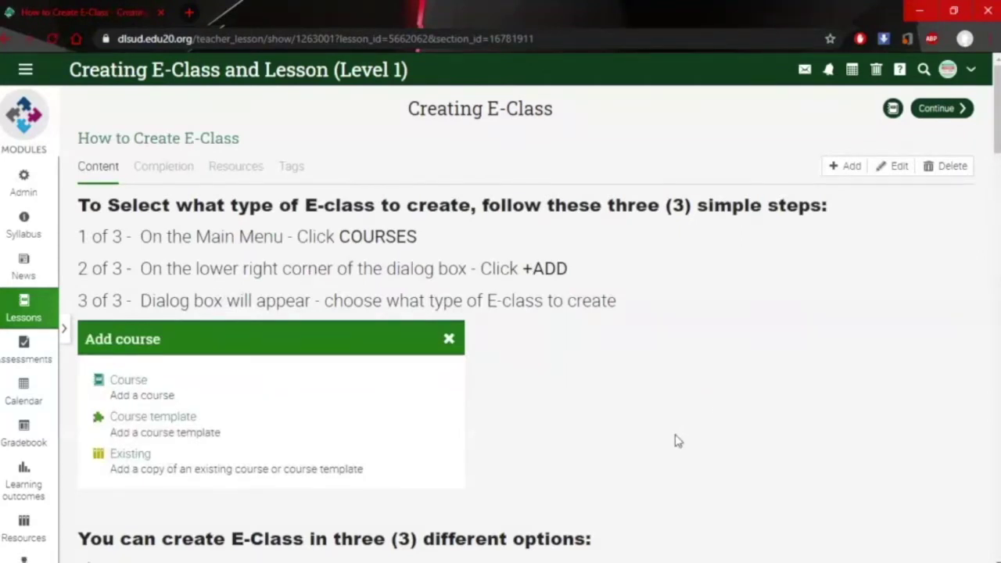
click(25, 70)
click(33, 137)
scroll(734, 440, down, 1)
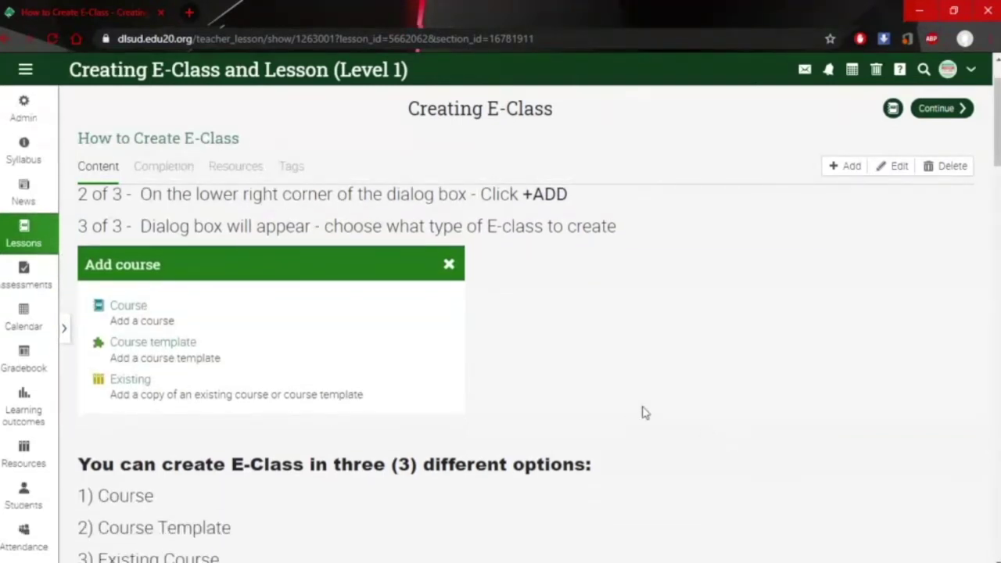
scroll(640, 413, down, 3)
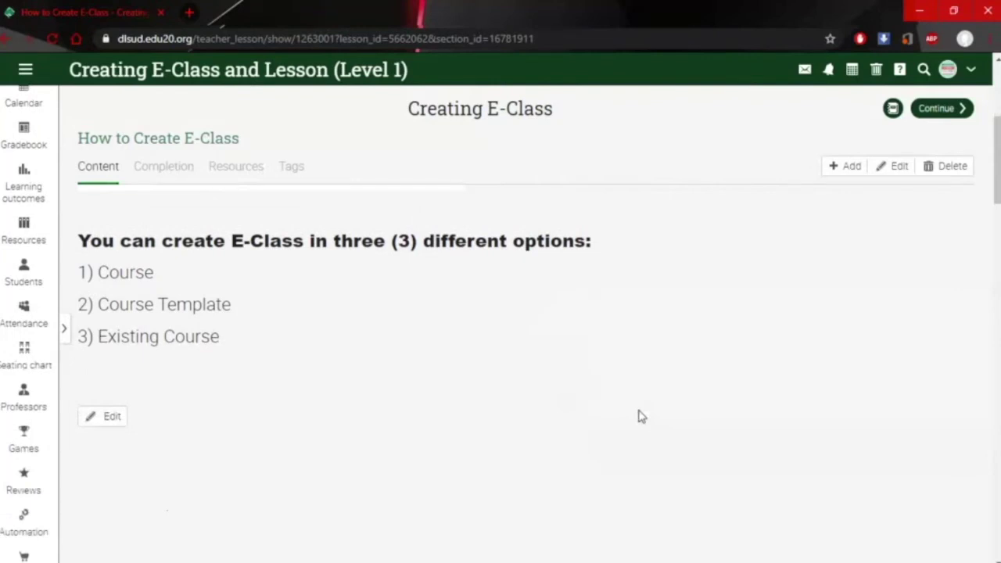
scroll(621, 436, up, 2)
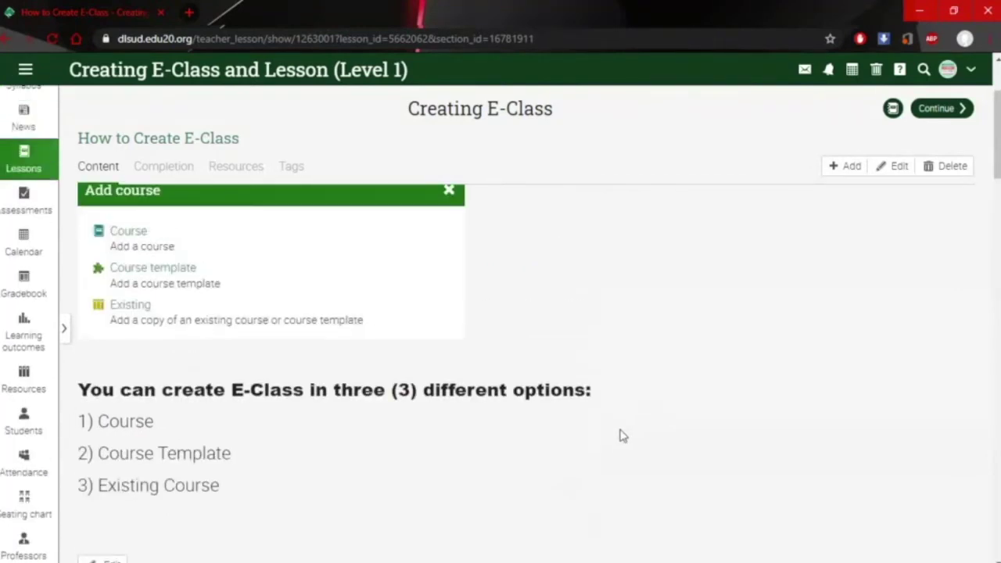
scroll(622, 436, down, 2)
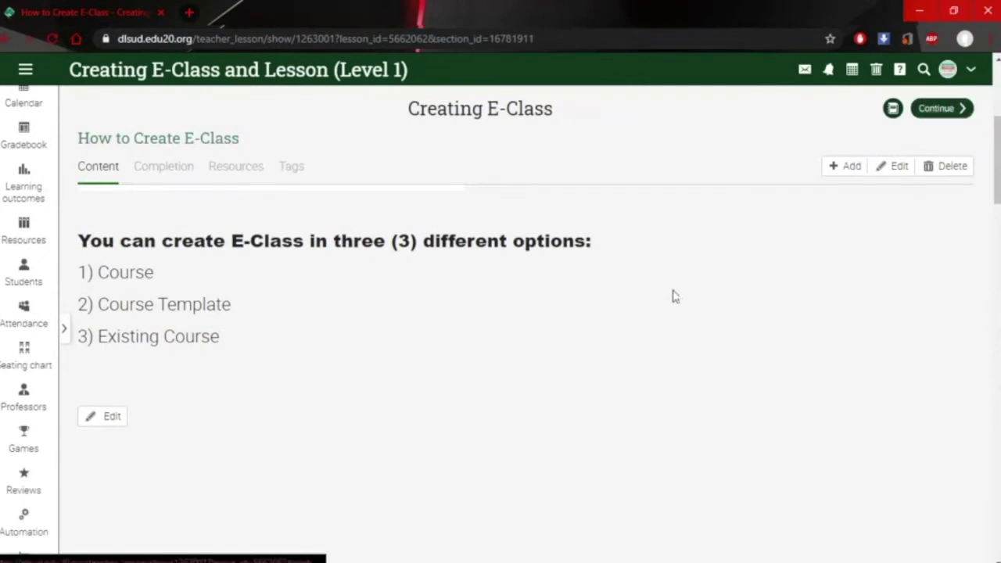
Continue to the Add a Course, Template & Existing Course section and read its field descriptions through to the end
click(943, 114)
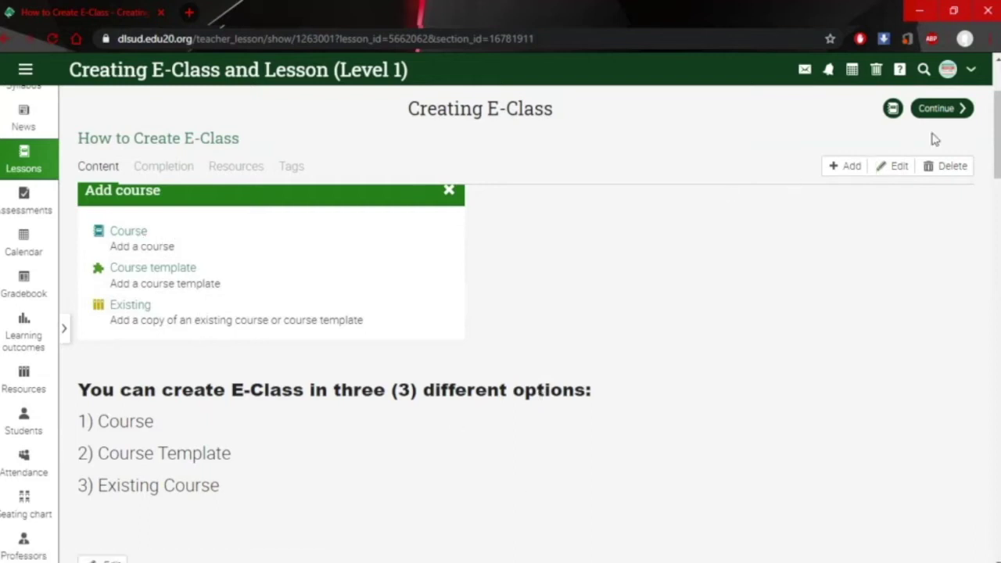
click(940, 111)
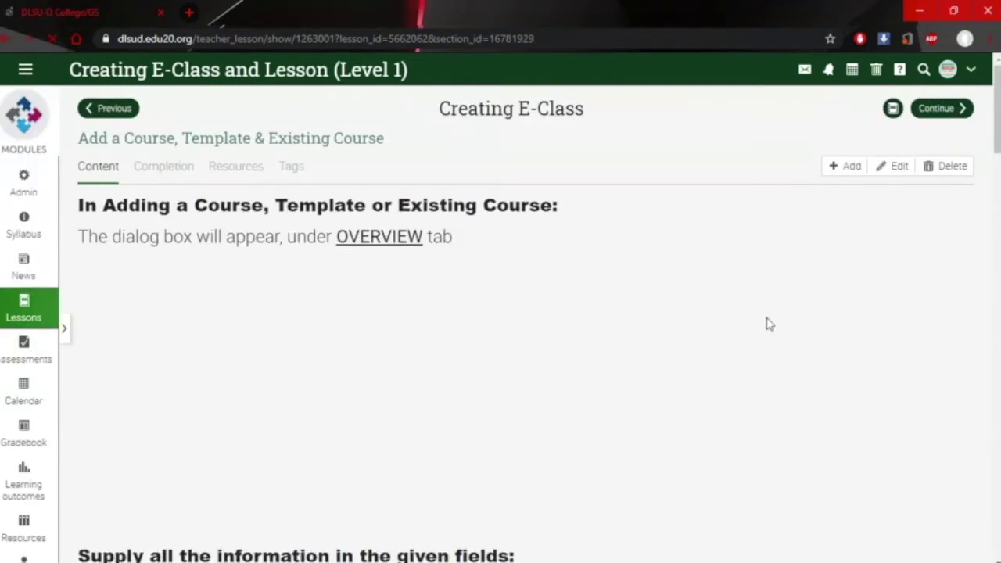
scroll(746, 438, down, 1)
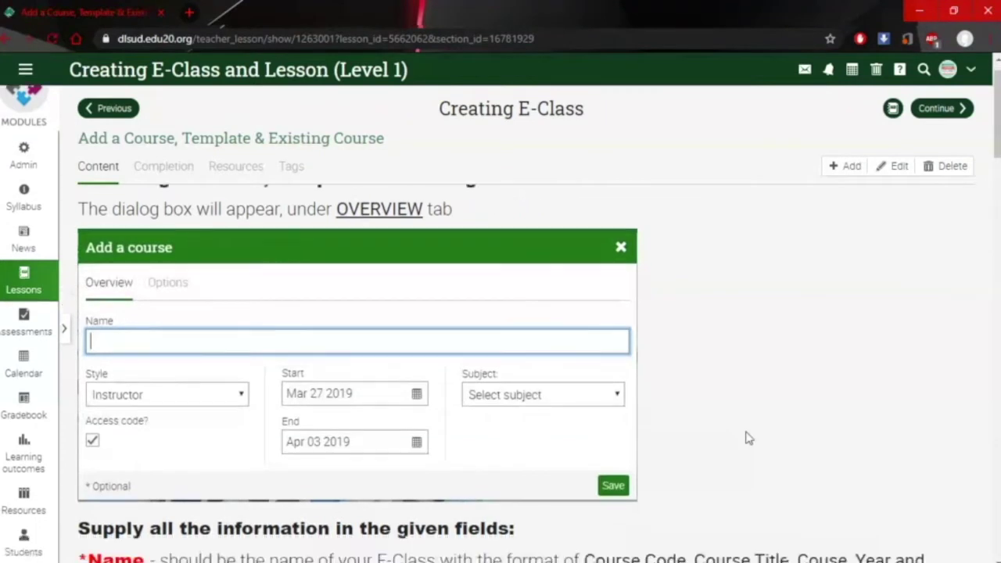
scroll(747, 438, up, 1)
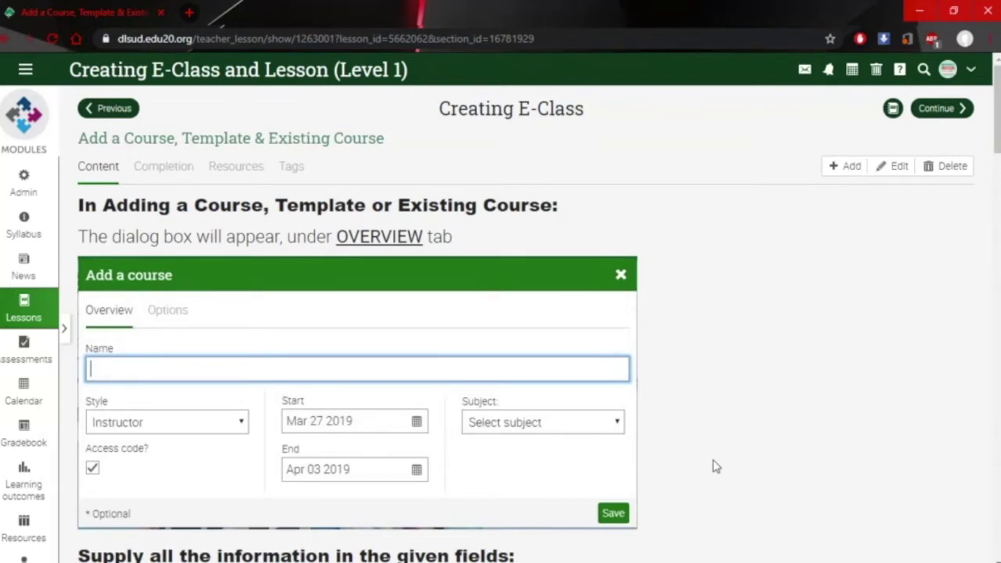
scroll(743, 395, down, 3)
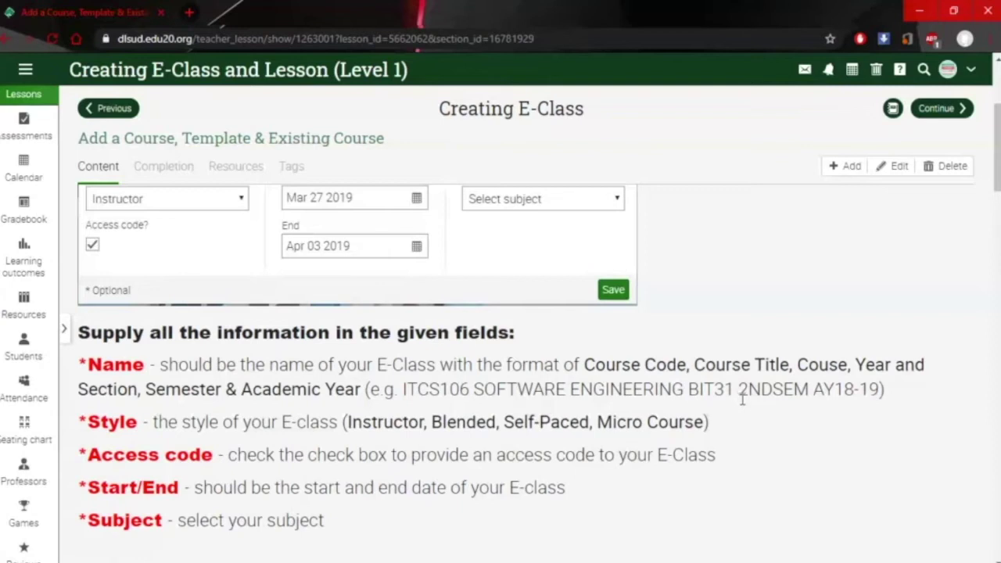
scroll(742, 399, down, 1)
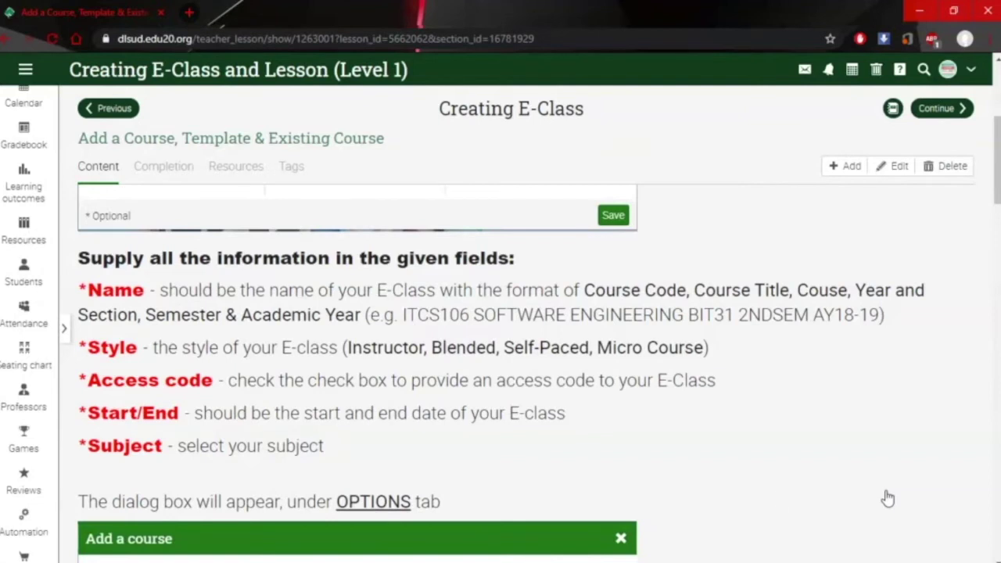
scroll(455, 469, down, 5)
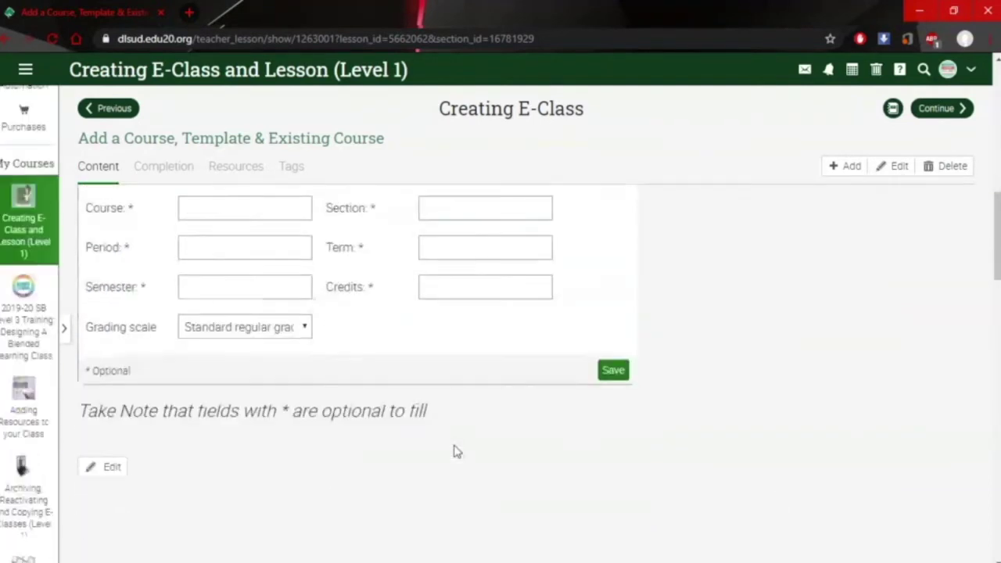
Review the Add a course Options fields, the e-class naming format and the Overview fields again
scroll(457, 438, up, 2)
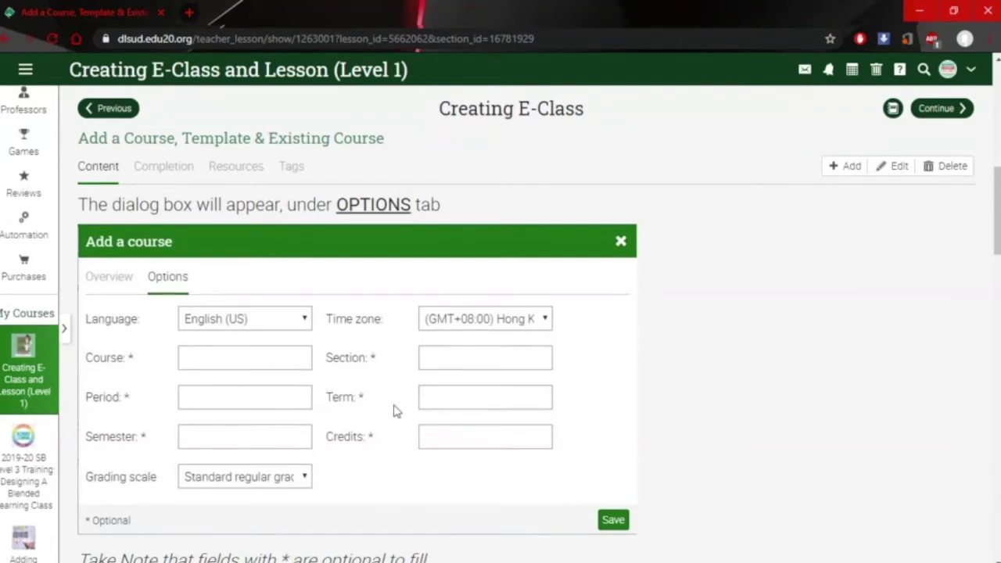
scroll(393, 409, up, 8)
scroll(394, 409, down, 4)
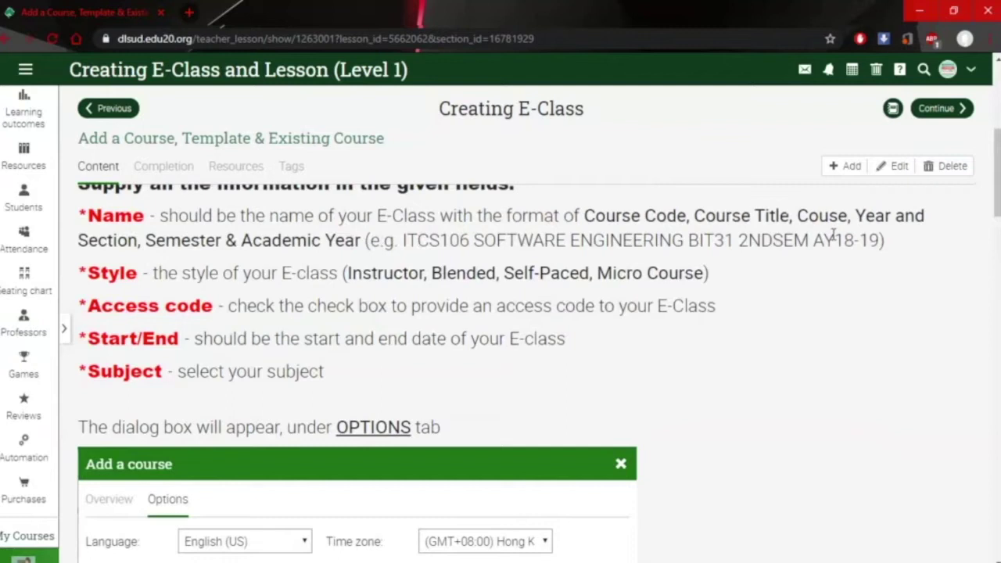
scroll(337, 357, down, 4)
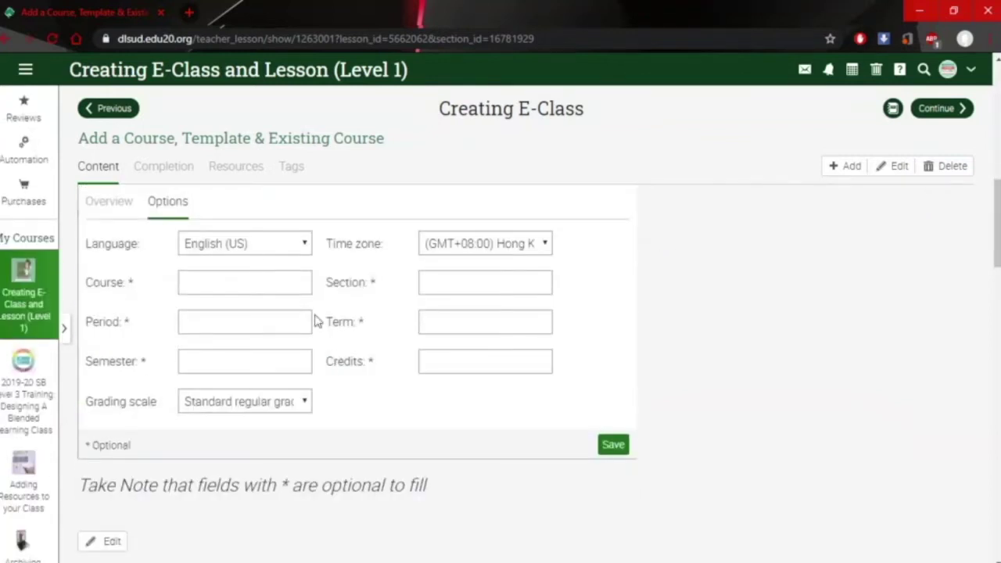
scroll(374, 372, up, 2)
scroll(373, 380, down, 2)
scroll(480, 438, up, 10)
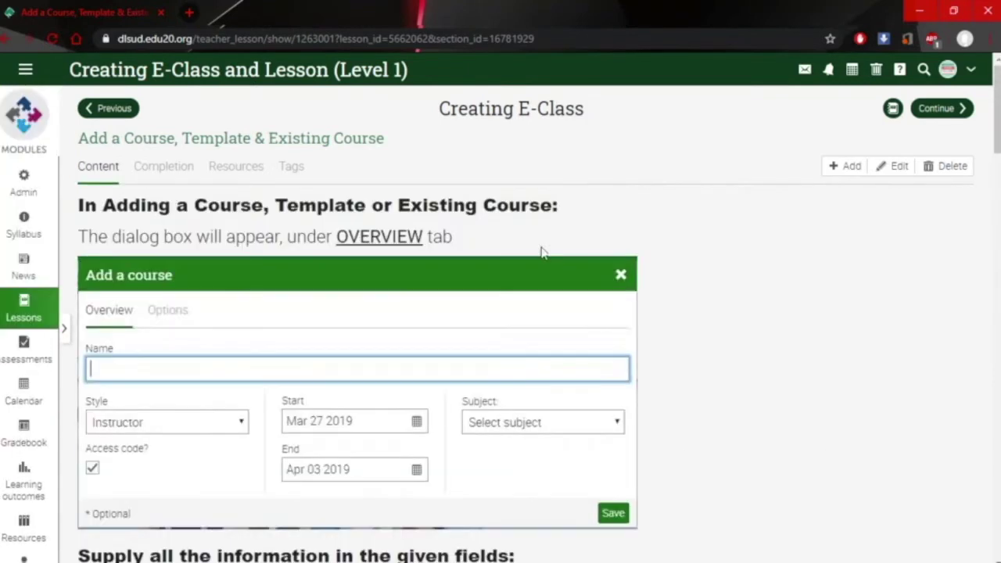
Continue to the E-class created assessment and copy its page address
click(937, 117)
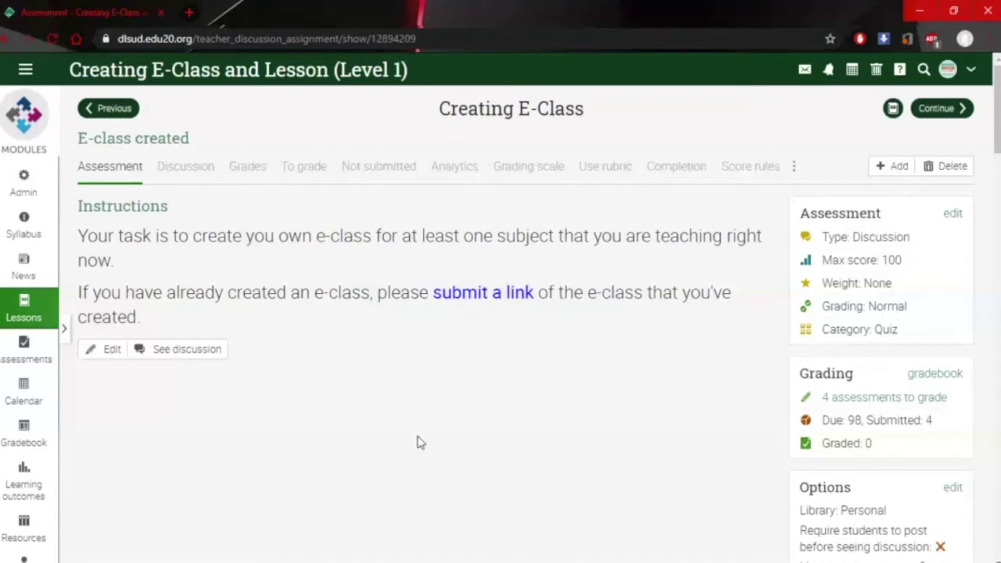
click(273, 43)
key(ctrl+c)
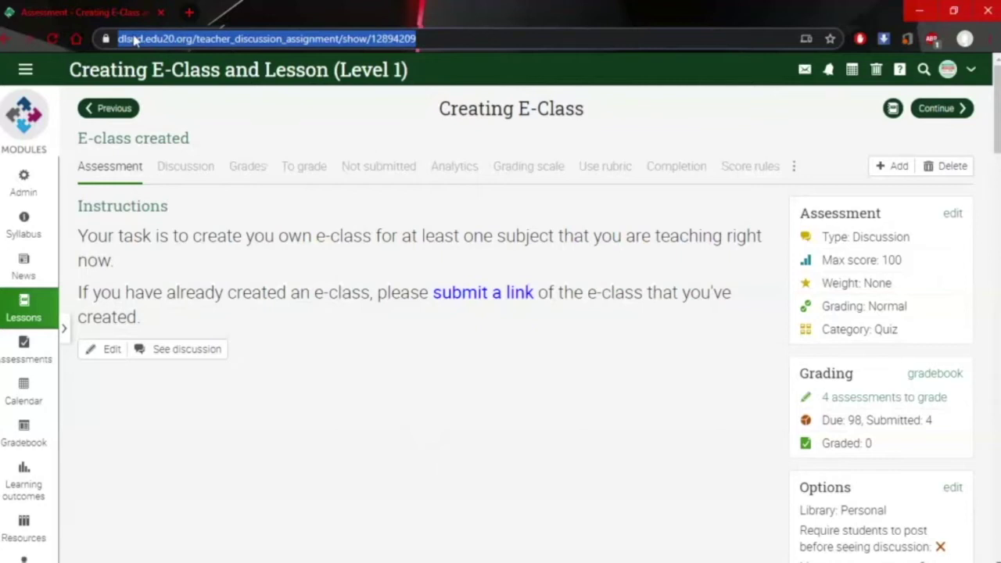
right_click(200, 39)
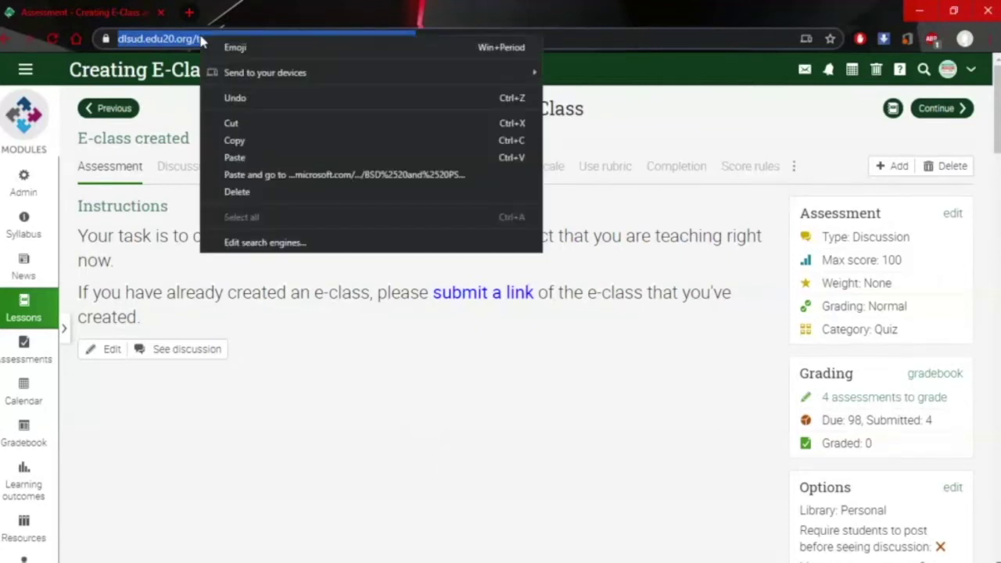
click(232, 145)
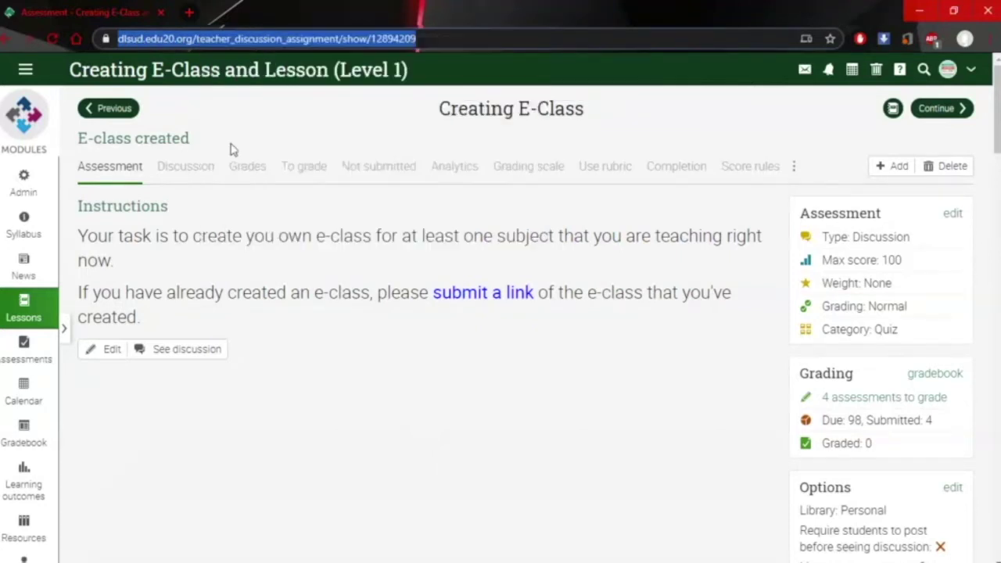
Draft a post with the copied link in the E-class created discussion and discard it without sending
click(187, 349)
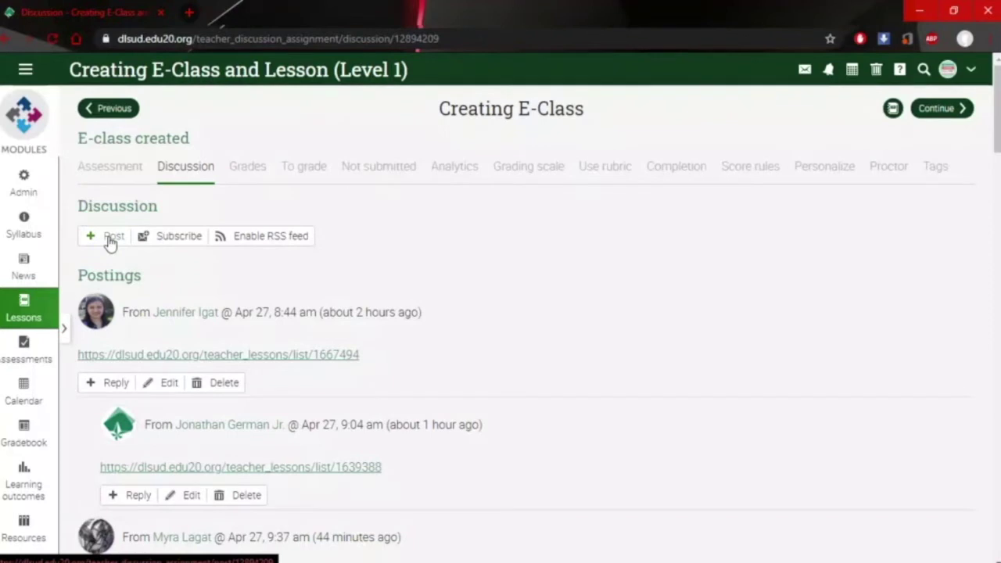
click(110, 236)
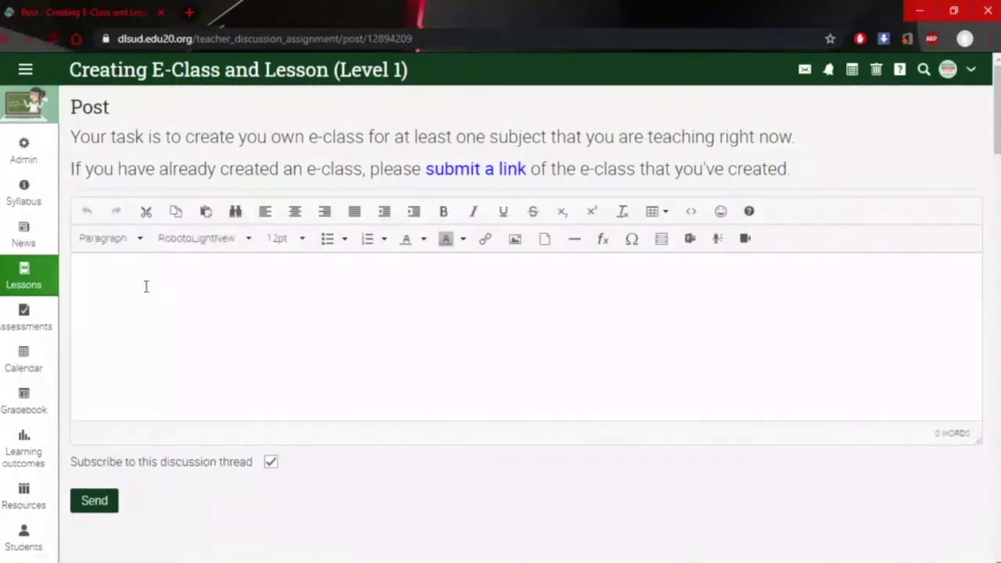
click(141, 282)
key(ctrl+v)
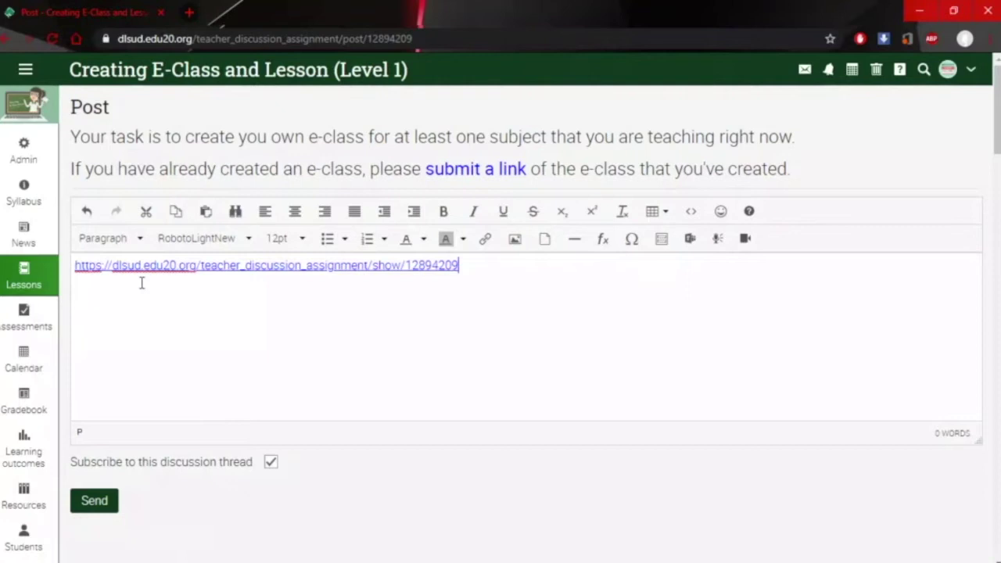
click(97, 504)
click(10, 43)
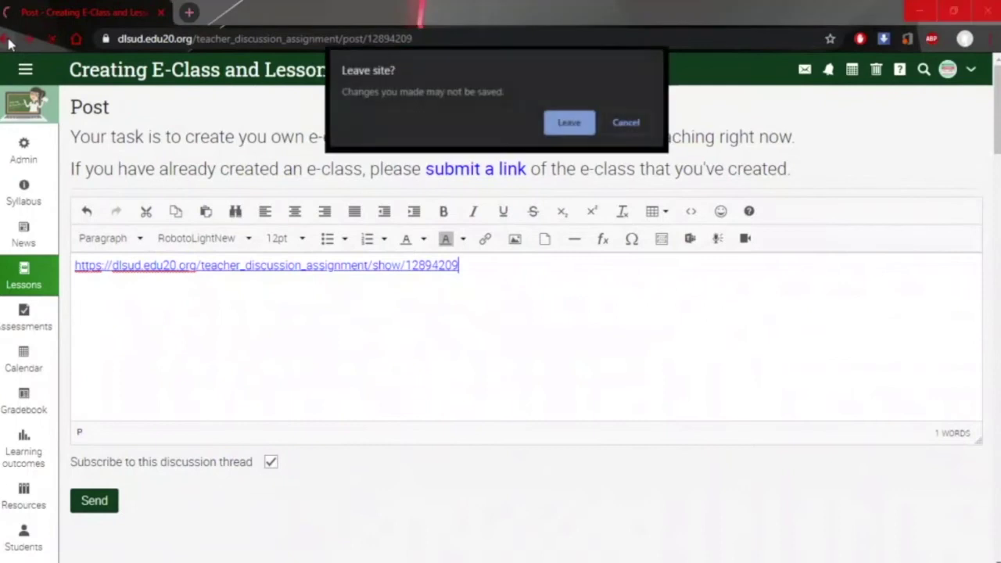
click(559, 122)
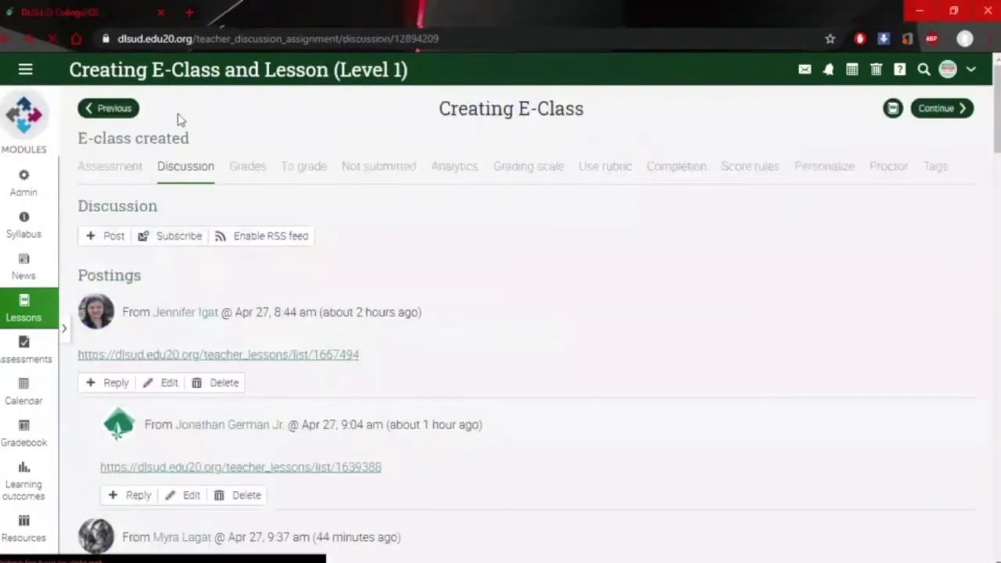
Return to the E-class created assessment instructions and look over its grading summary and options
click(129, 173)
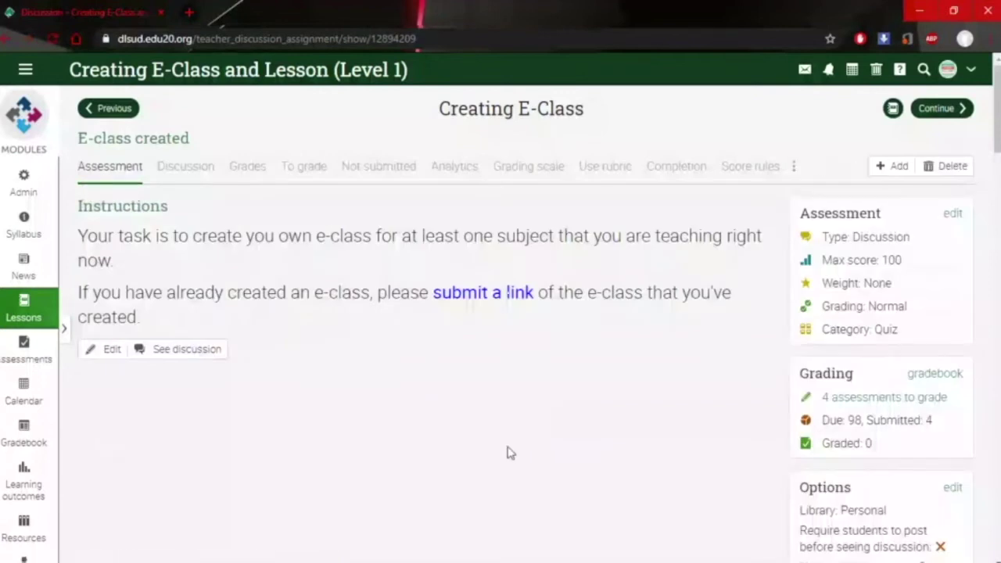
scroll(508, 449, down, 1)
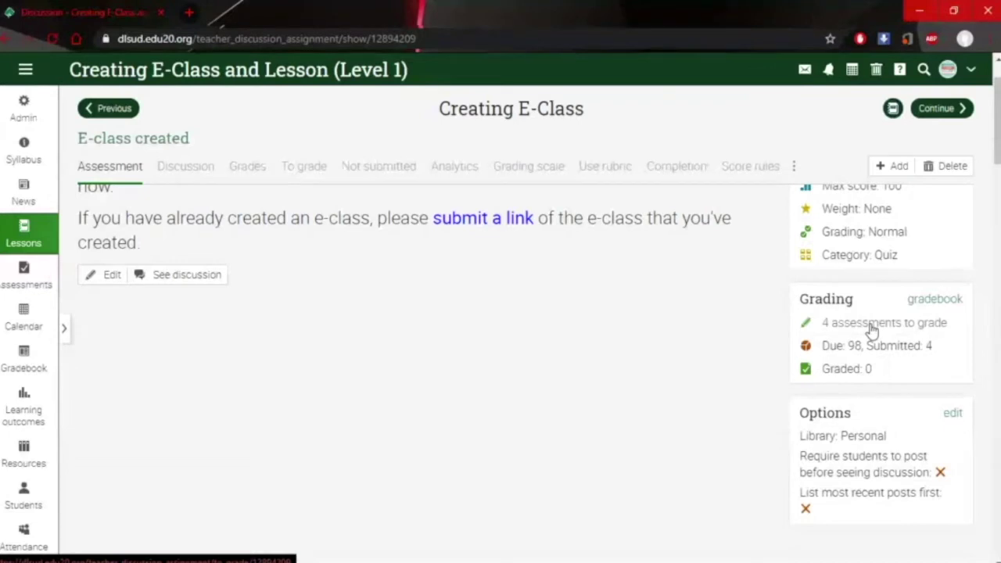
scroll(573, 464, up, 1)
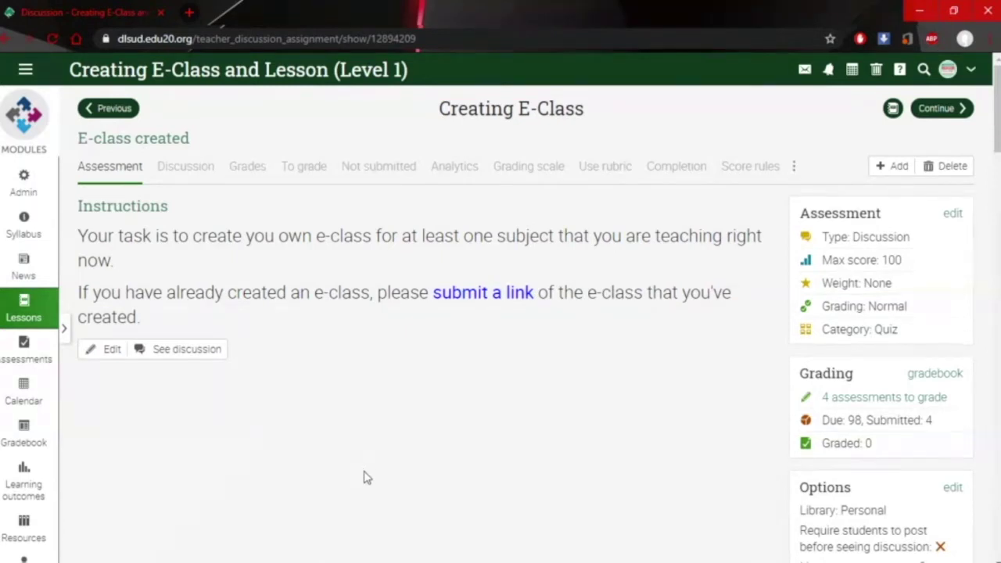
Continue to the How to Create Lessons section of Creating Lessons and read how to add lessons to a class
click(939, 110)
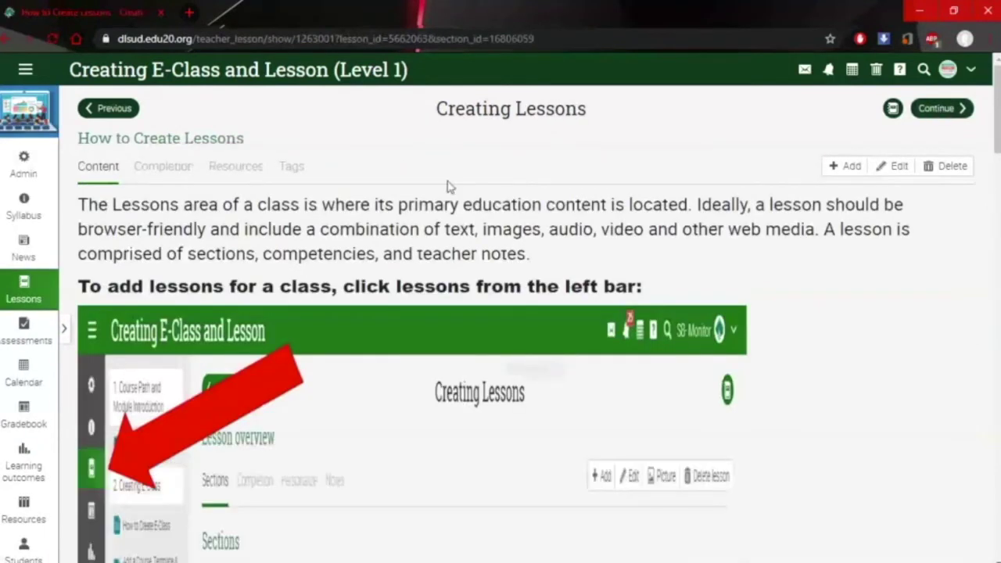
click(114, 108)
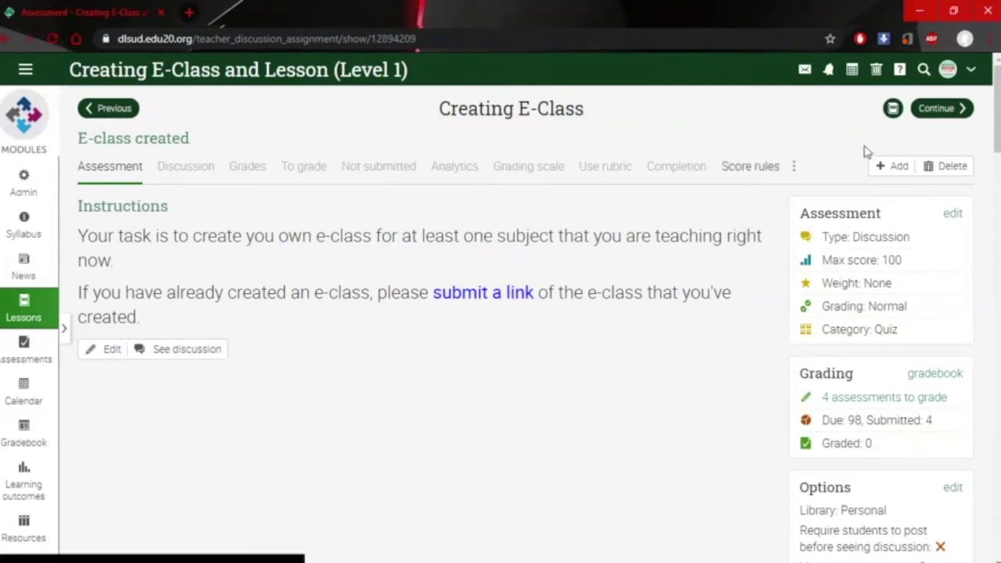
click(952, 116)
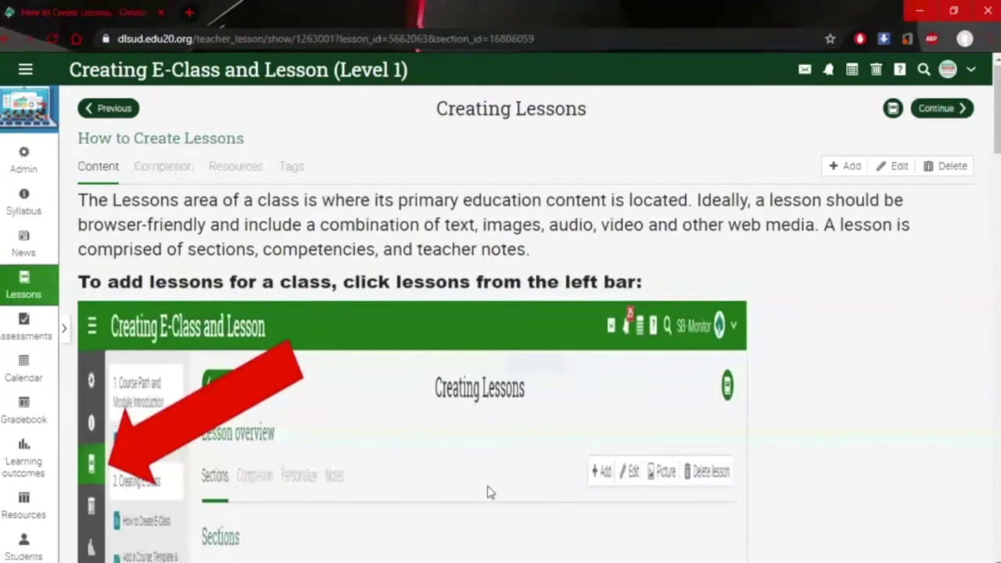
scroll(487, 492, down, 3)
scroll(488, 492, up, 2)
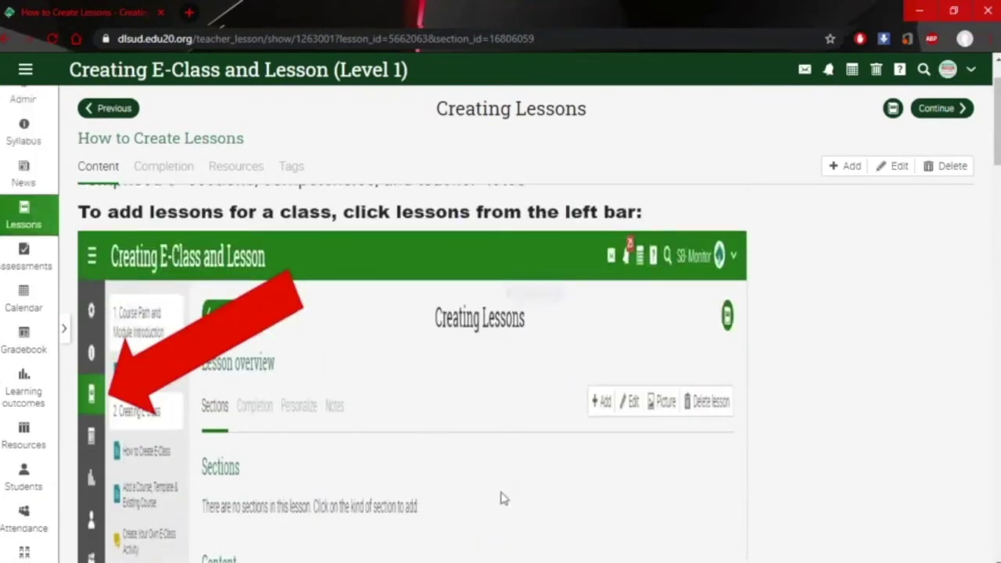
scroll(501, 493, up, 1)
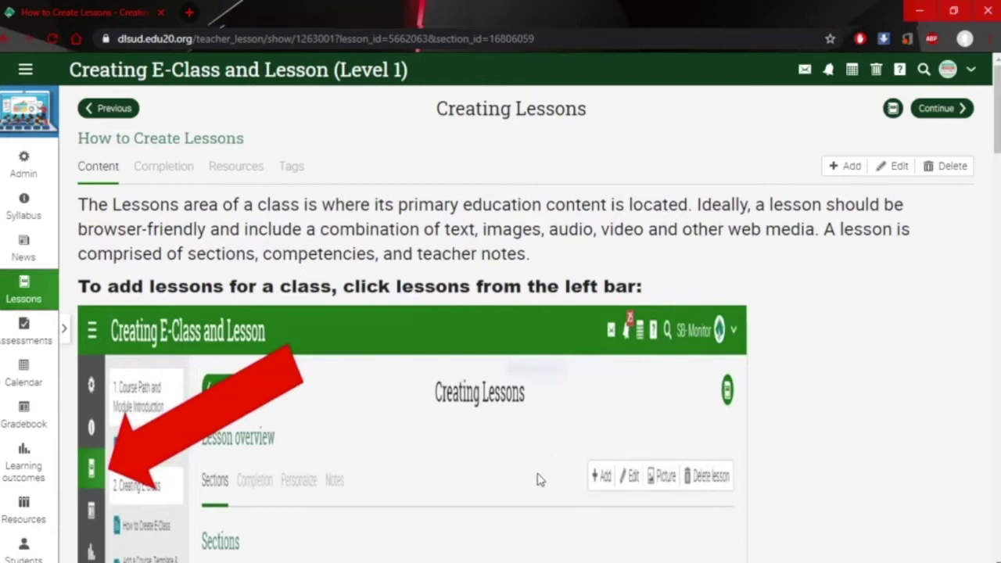
scroll(402, 455, down, 1)
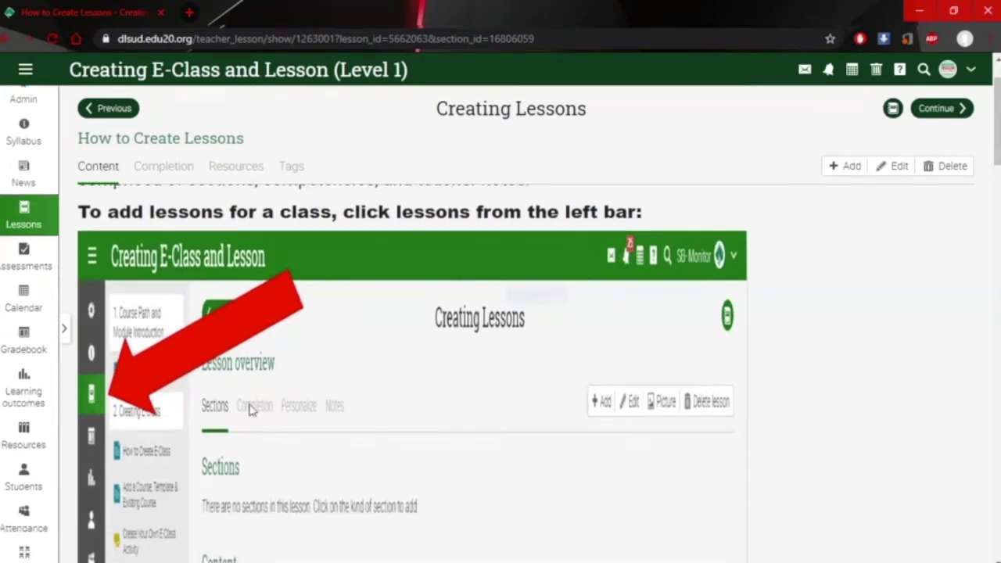
scroll(362, 474, down, 3)
scroll(362, 474, up, 3)
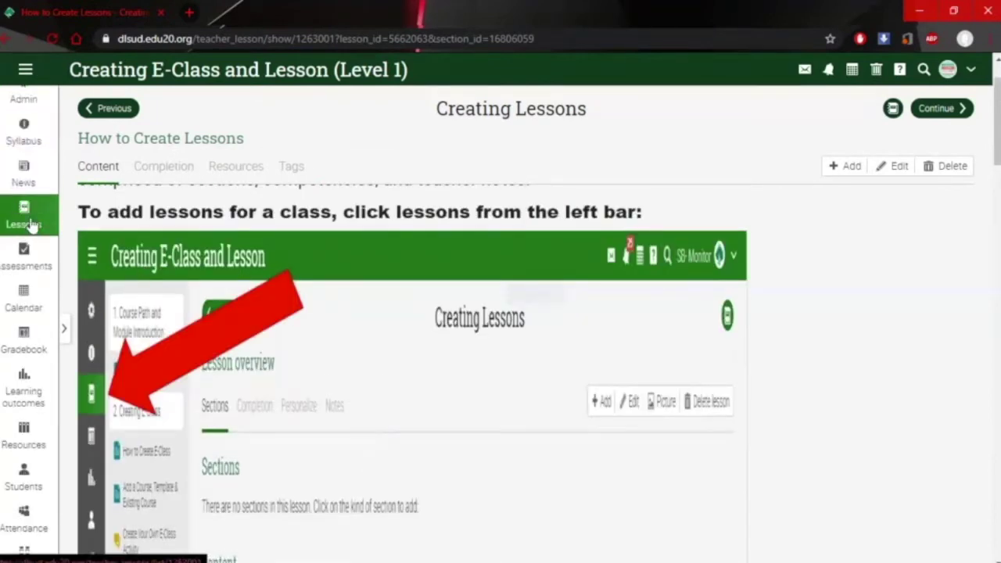
Show the lesson outline beside How to Create Lessons and expand and collapse the sections of Creating E-Class and Creating Lessons
scroll(81, 287, up, 1)
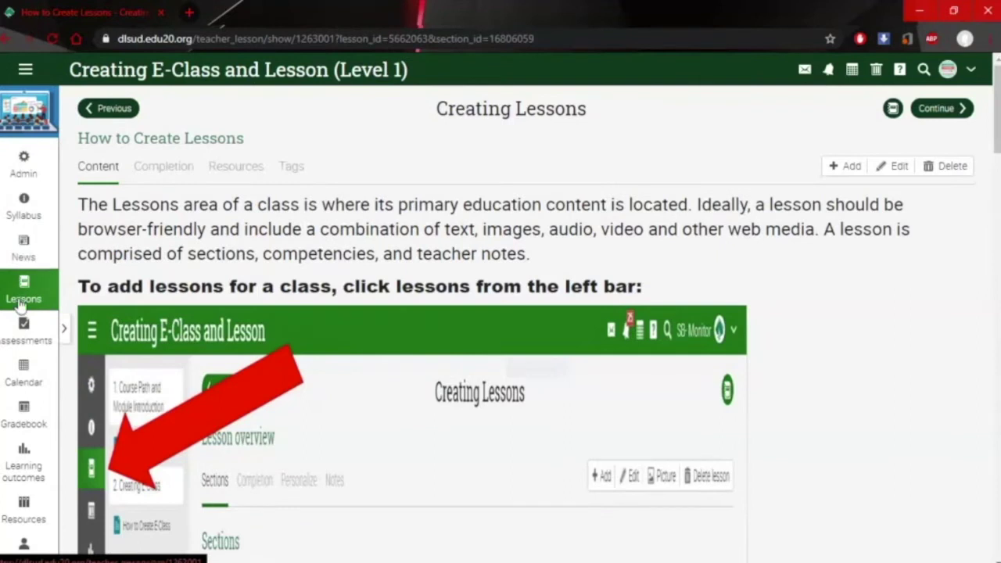
click(66, 335)
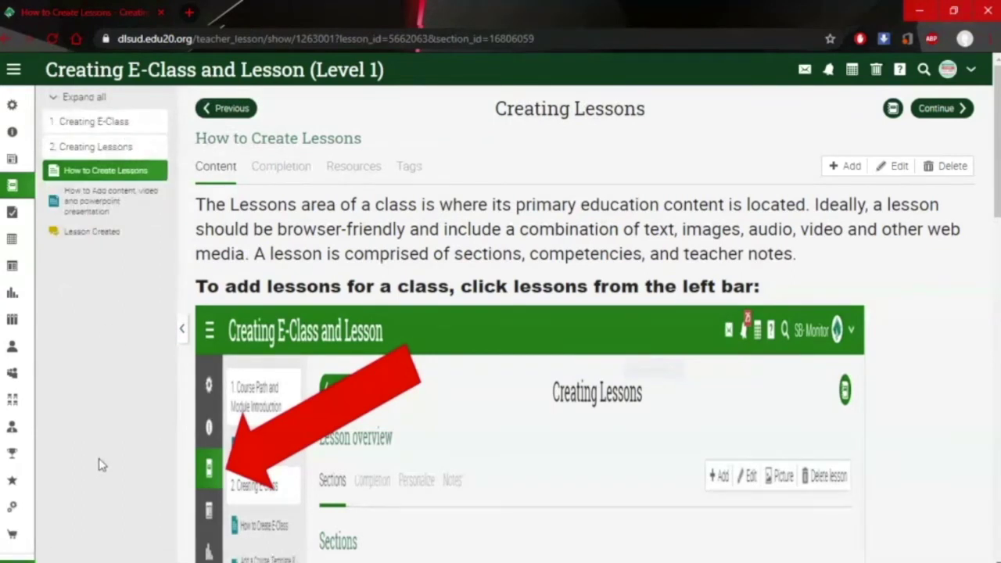
click(155, 125)
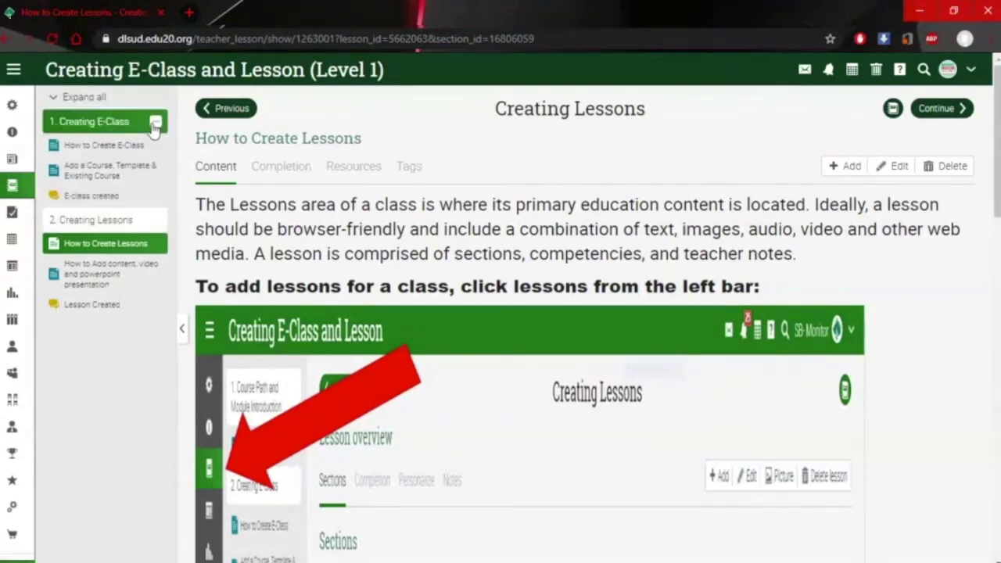
click(156, 125)
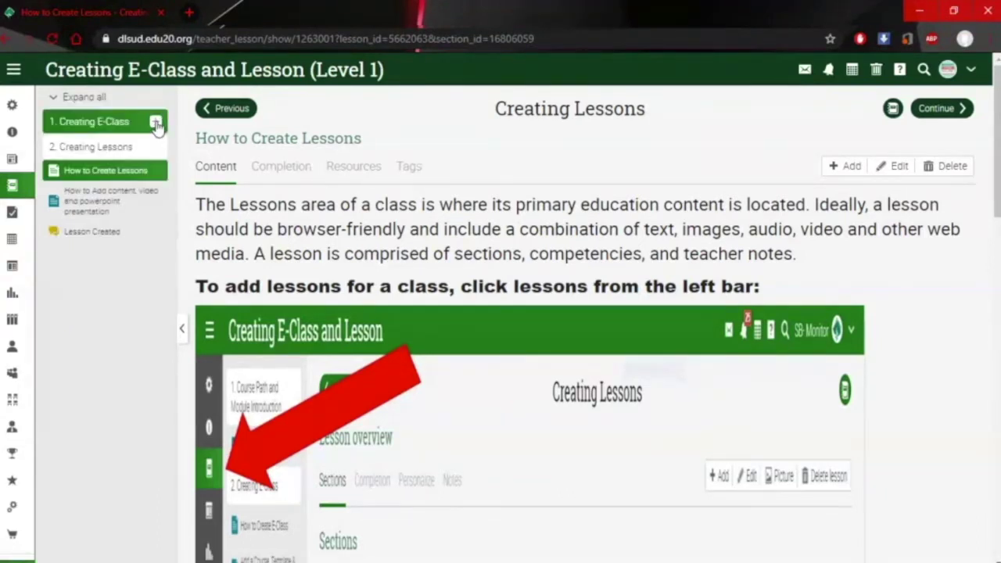
click(156, 125)
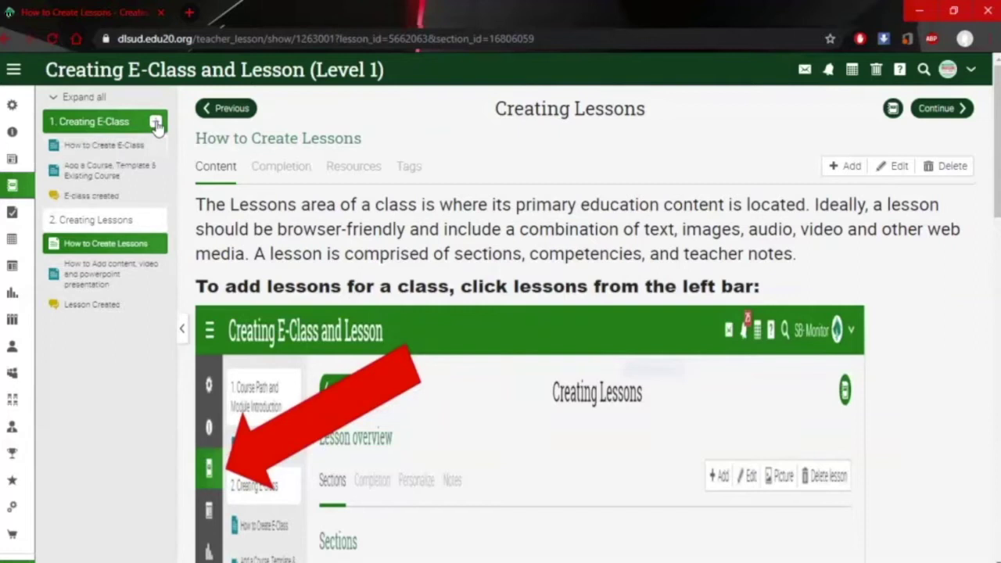
click(157, 125)
click(156, 147)
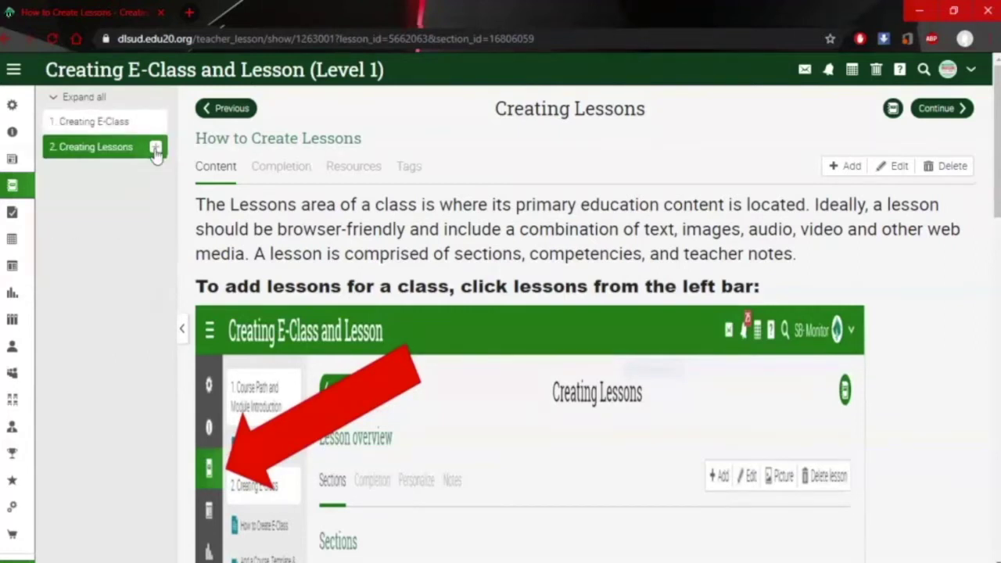
click(156, 147)
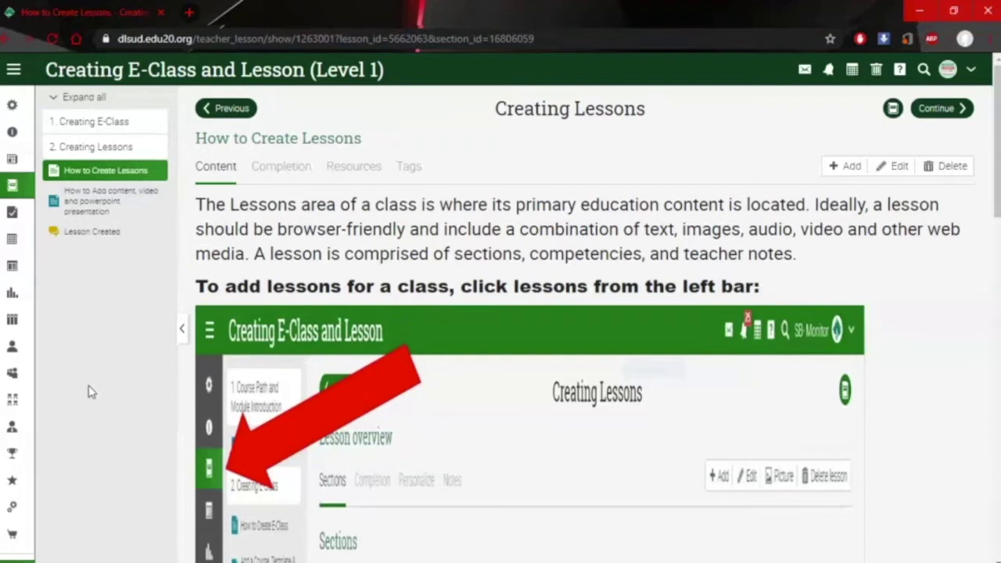
Toggle the lesson outline until it is hidden and look over the How to Create Lessons example
click(183, 343)
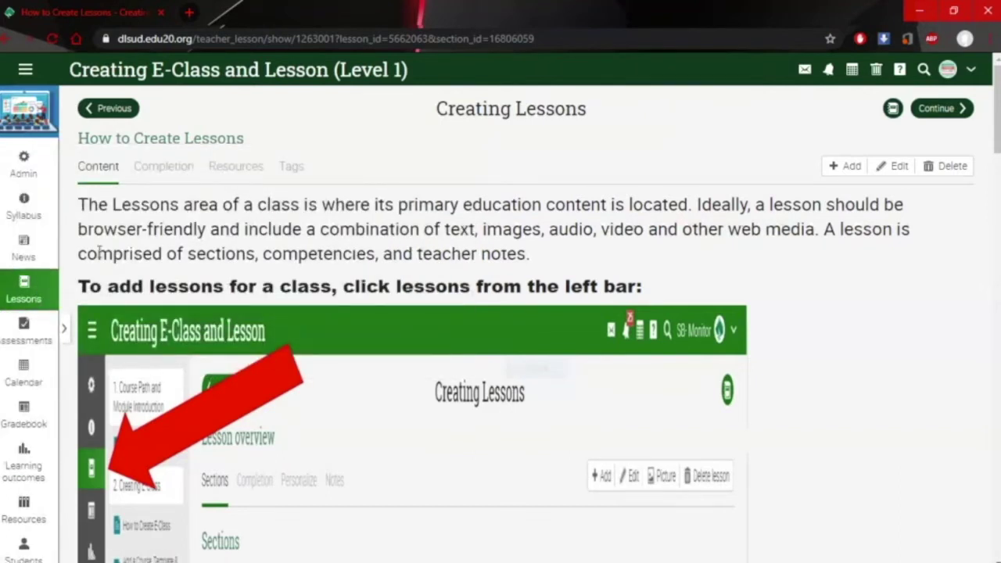
click(65, 332)
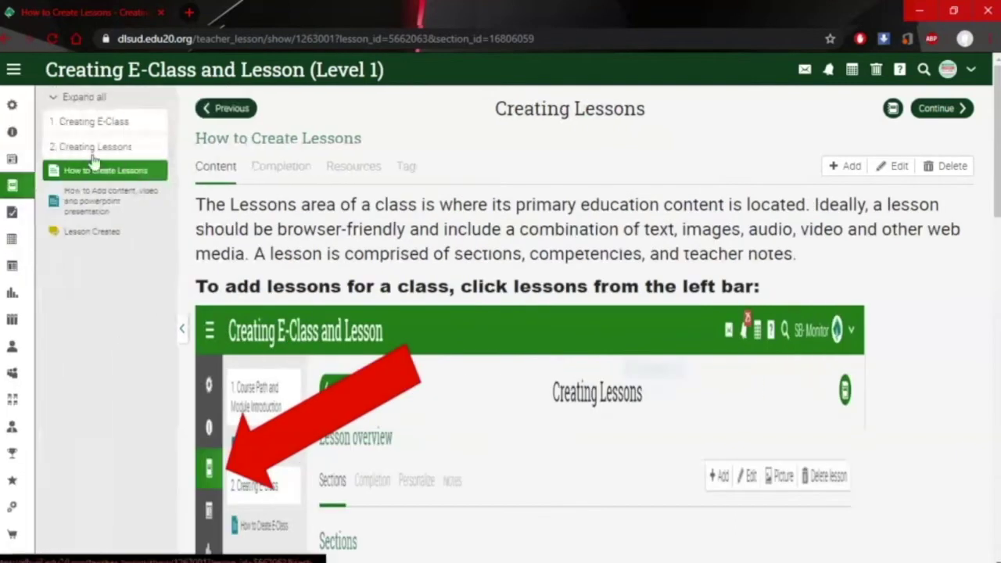
click(184, 335)
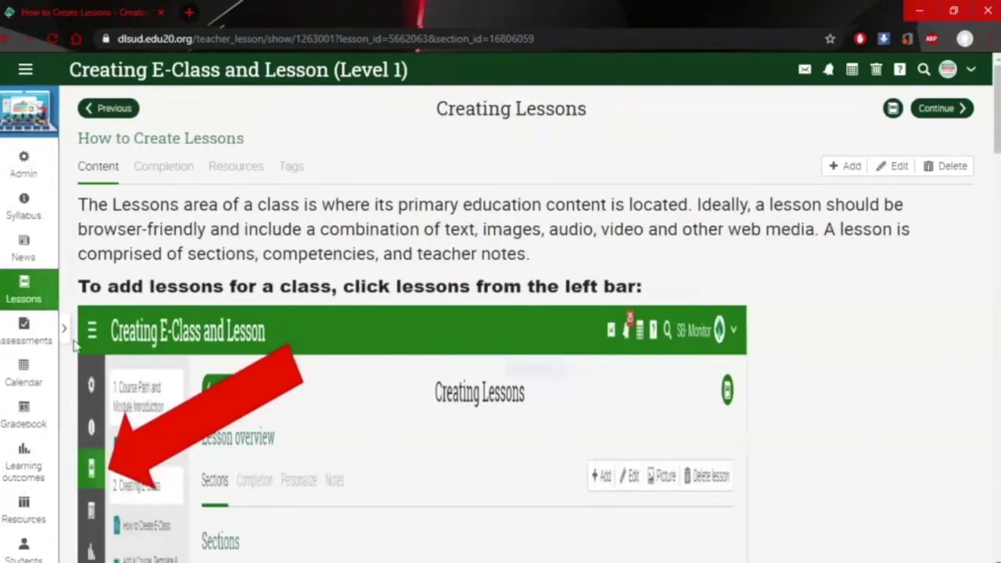
scroll(559, 414, down, 3)
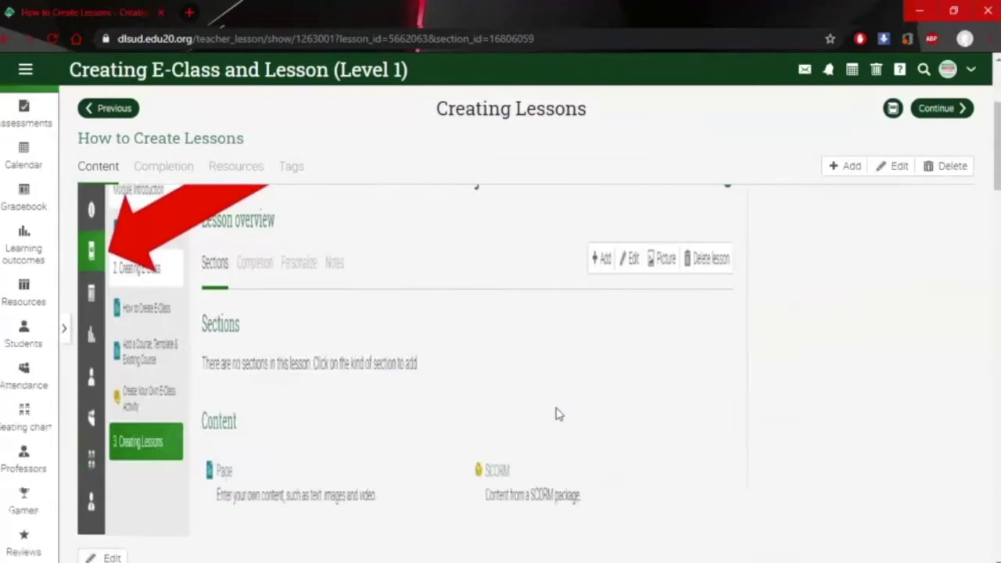
scroll(559, 415, up, 3)
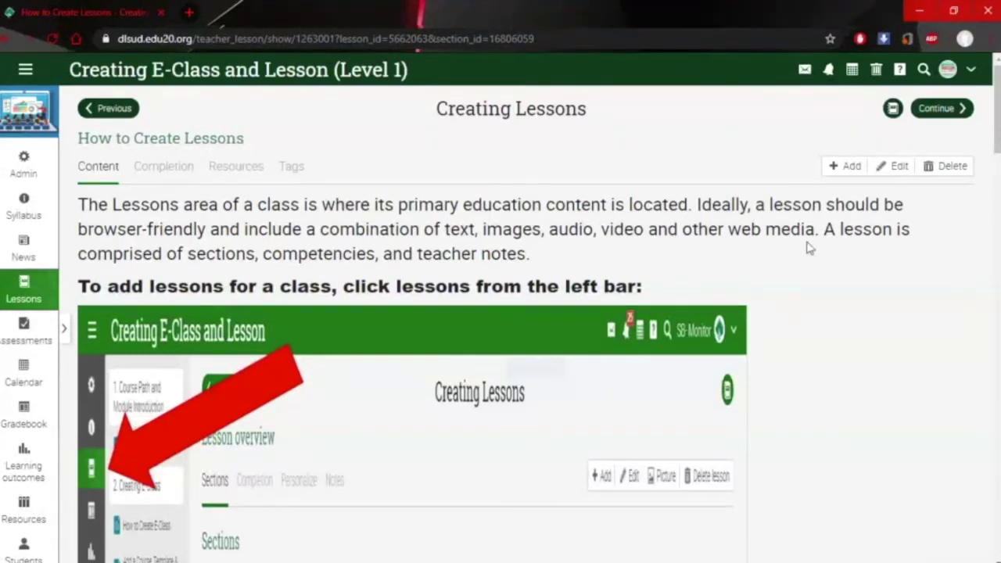
Continue to the How to Add content, video and powerpoint presentation section and read its instructions on adding a page
click(936, 110)
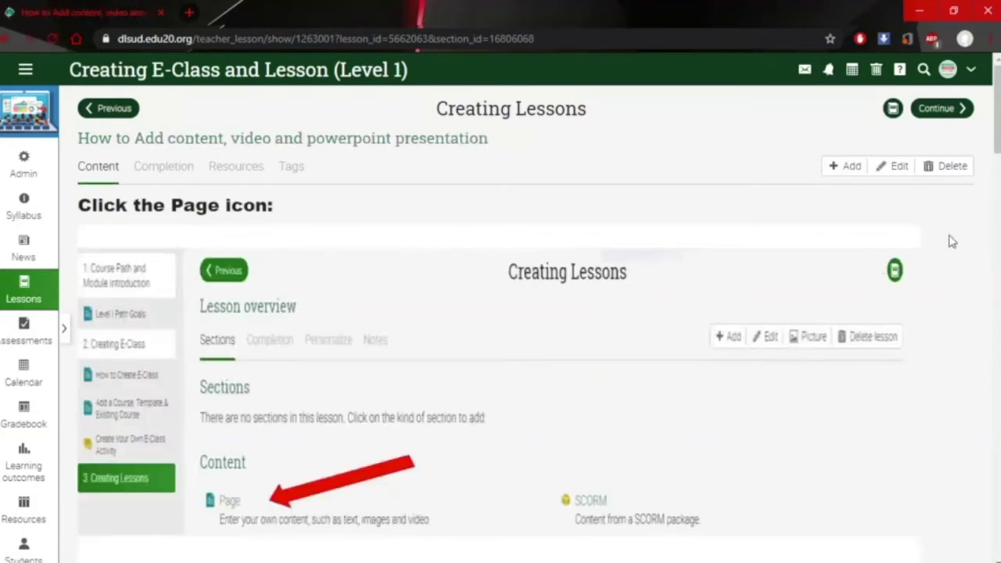
scroll(953, 242, down, 3)
scroll(934, 277, up, 3)
scroll(669, 346, down, 5)
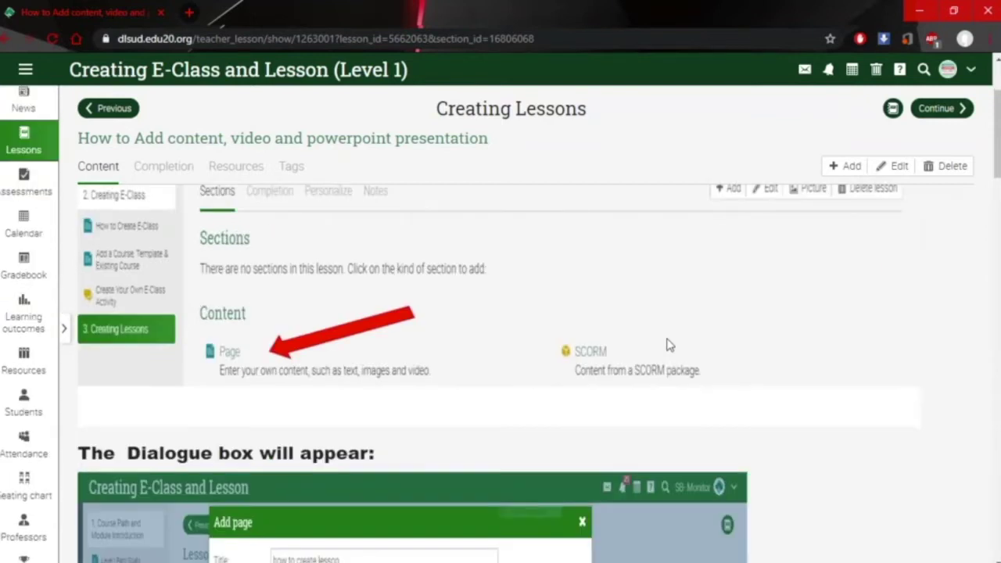
scroll(669, 345, down, 3)
scroll(667, 344, up, 3)
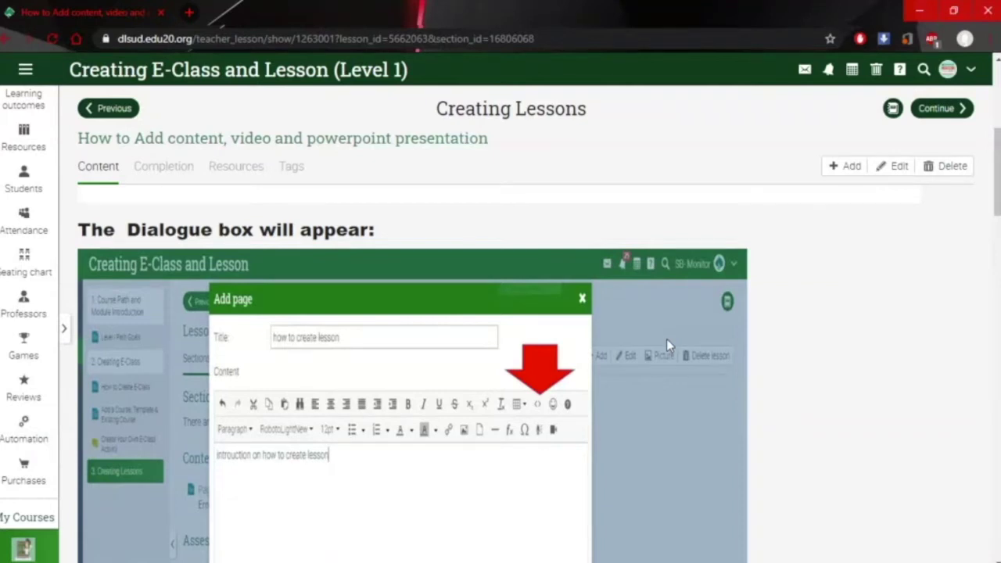
scroll(665, 344, down, 5)
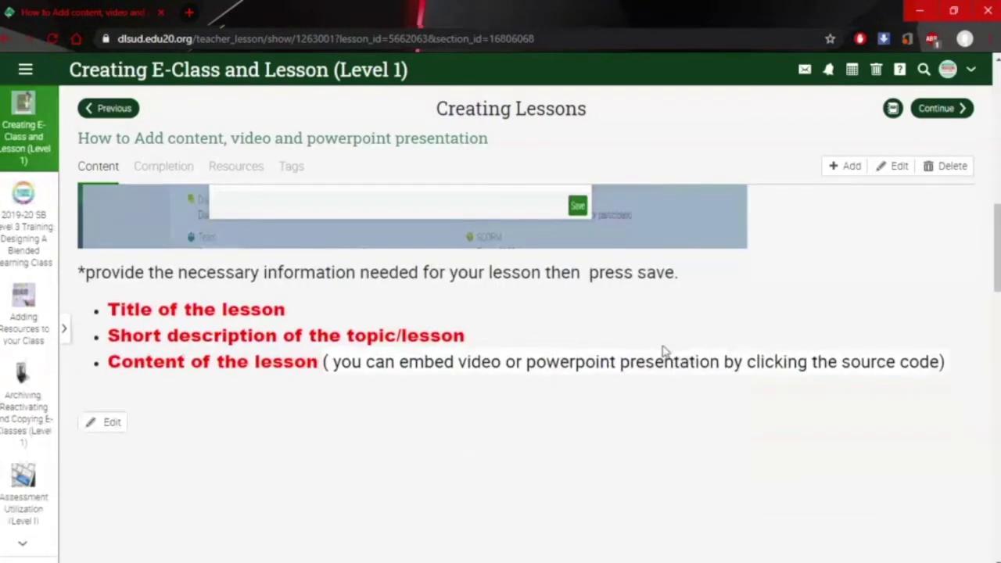
scroll(661, 349, up, 10)
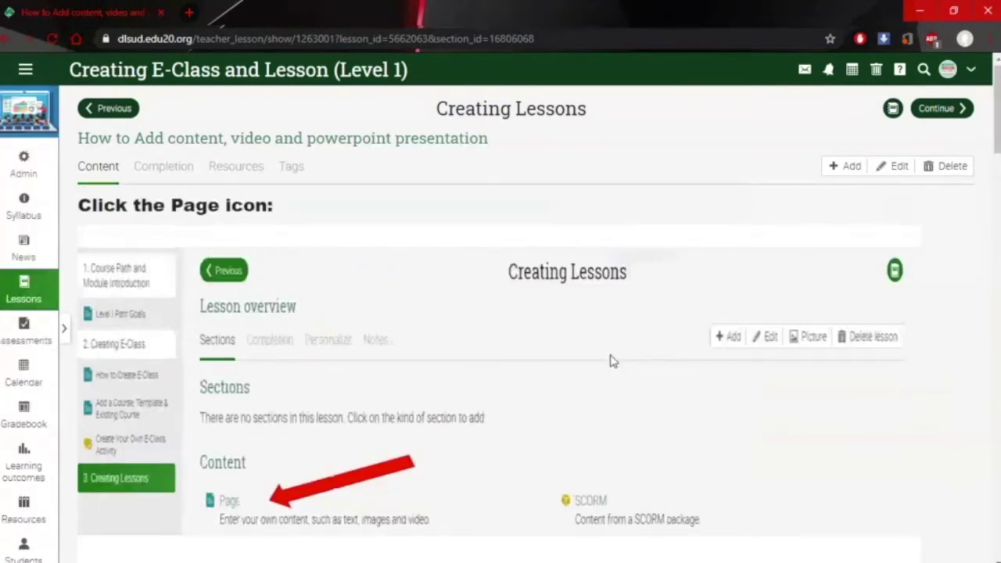
Go to the class's lesson list and start a new lesson titled "Lesson 3"
click(26, 297)
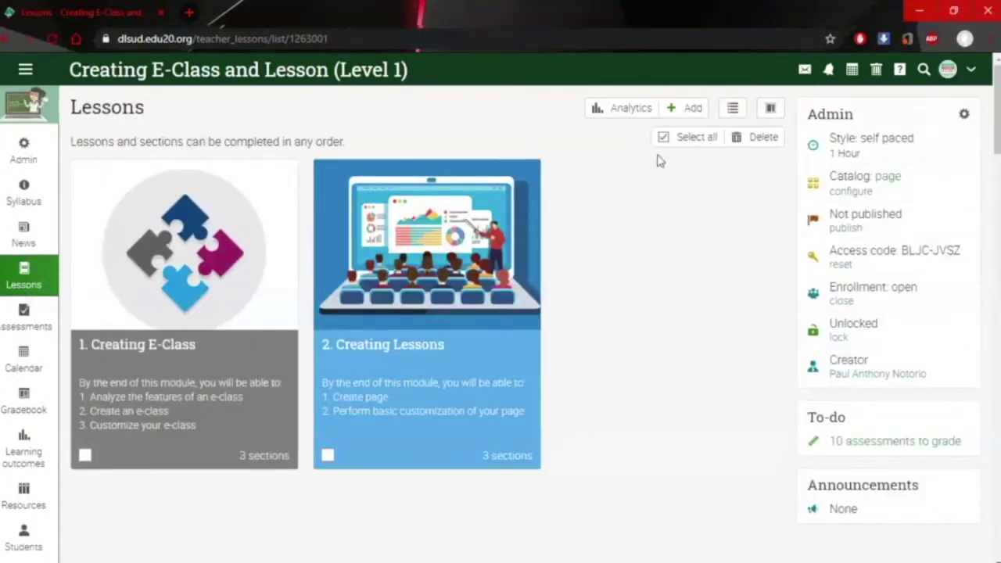
click(688, 115)
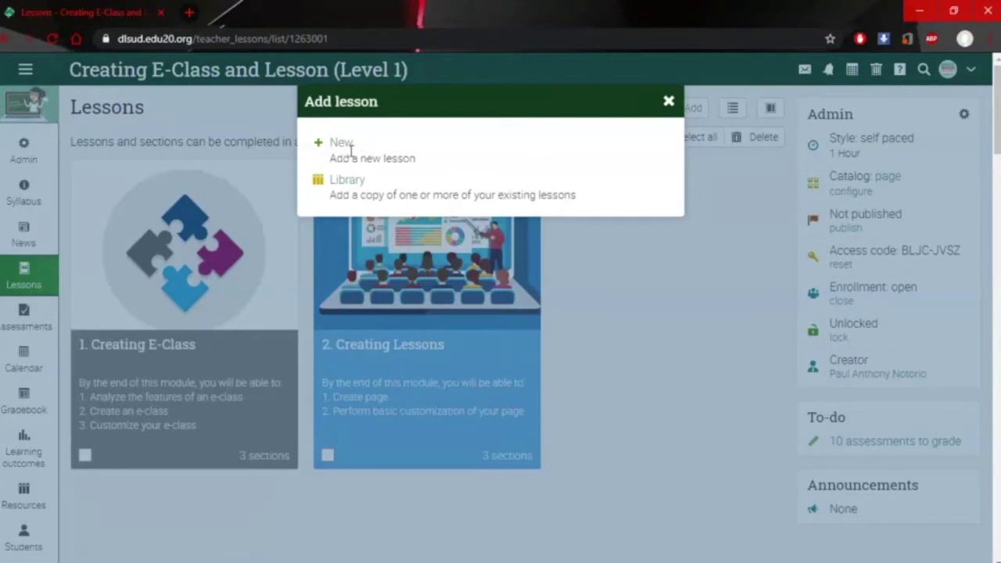
click(669, 101)
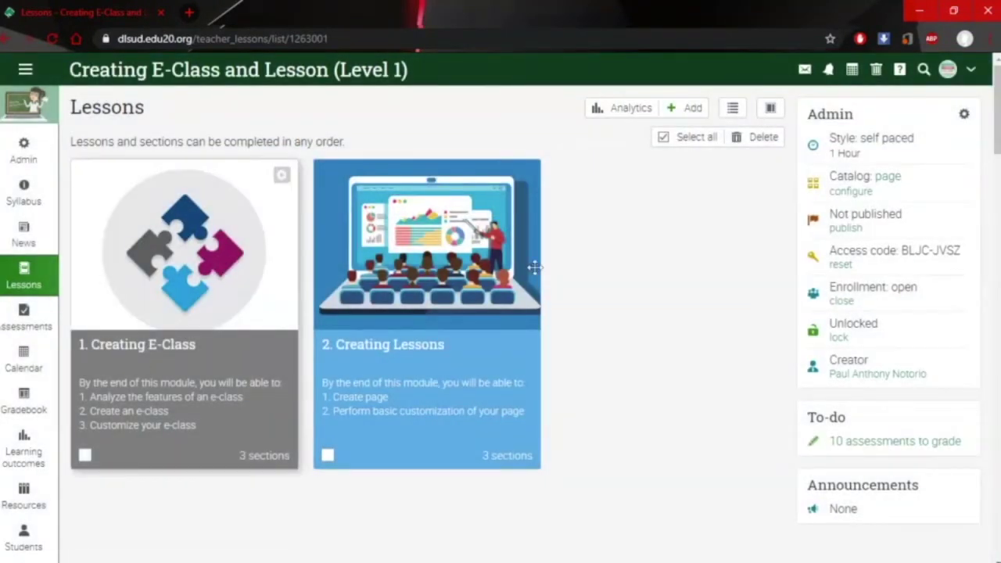
click(693, 110)
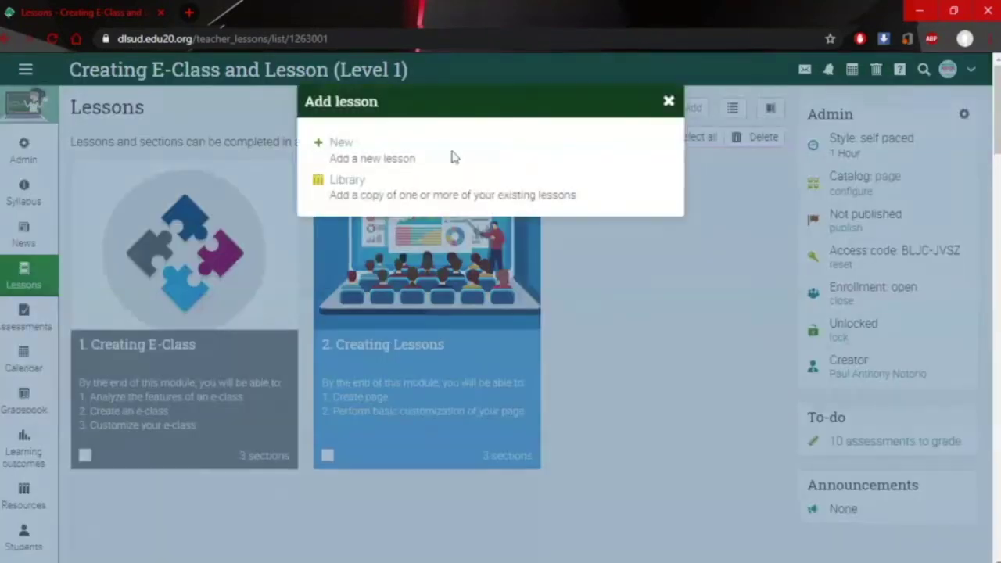
click(341, 144)
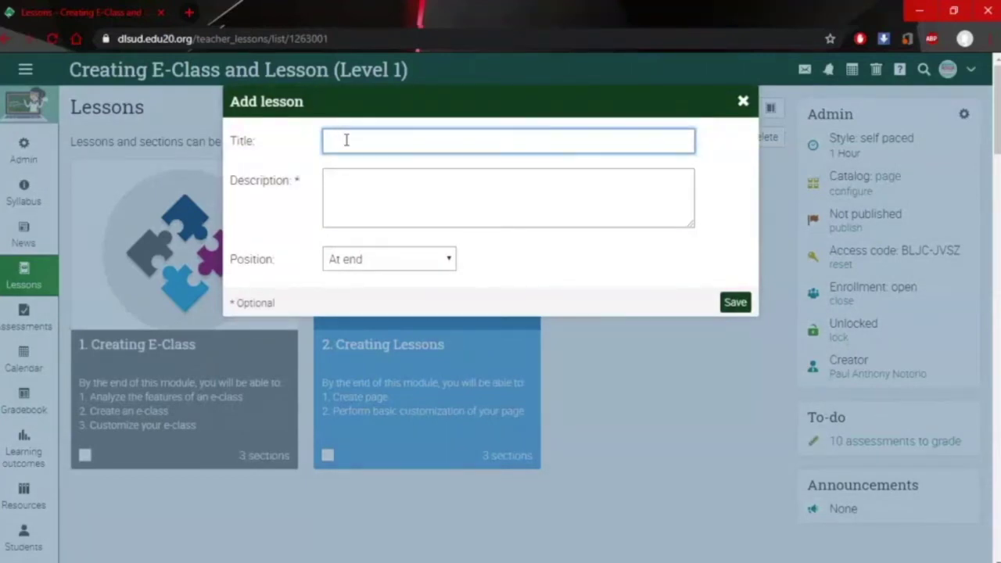
text(Lesson 3)
click(405, 193)
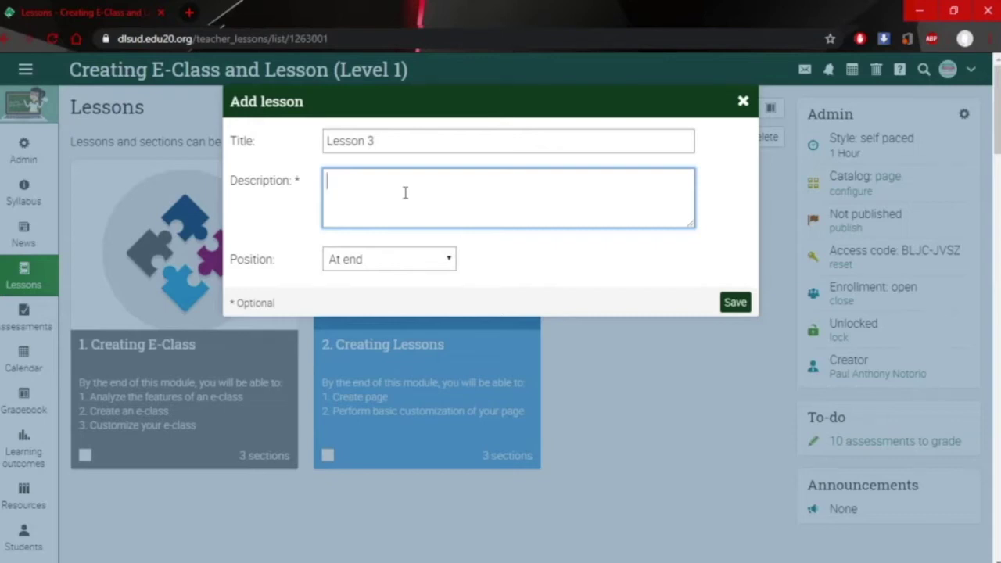
text(The lesson )
text(will cover )
text(too)
key(BackSpace)
text(pics)
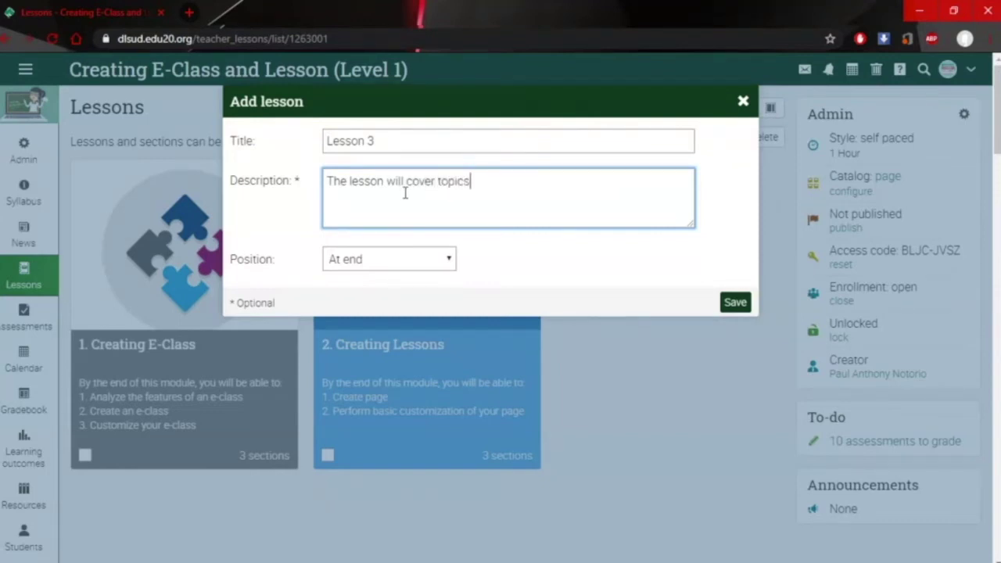
text( ....)
key(BackSpace)
key(BackSpace)
key(BackSpace)
key(BackSpace)
key(BackSpace)
key(BackSpace)
key(BackSpace)
key(BackSpace)
key(BackSpace)
key(BackSpace)
key(BackSpace)
key(BackSpace)
key(BackSpace)
key(BackSpace)
key(BackSpace)
key(BackSpace)
key(BackSpace)
key(BackSpace)
key(BackSpace)
key(BackSpace)
key(BackSpace)
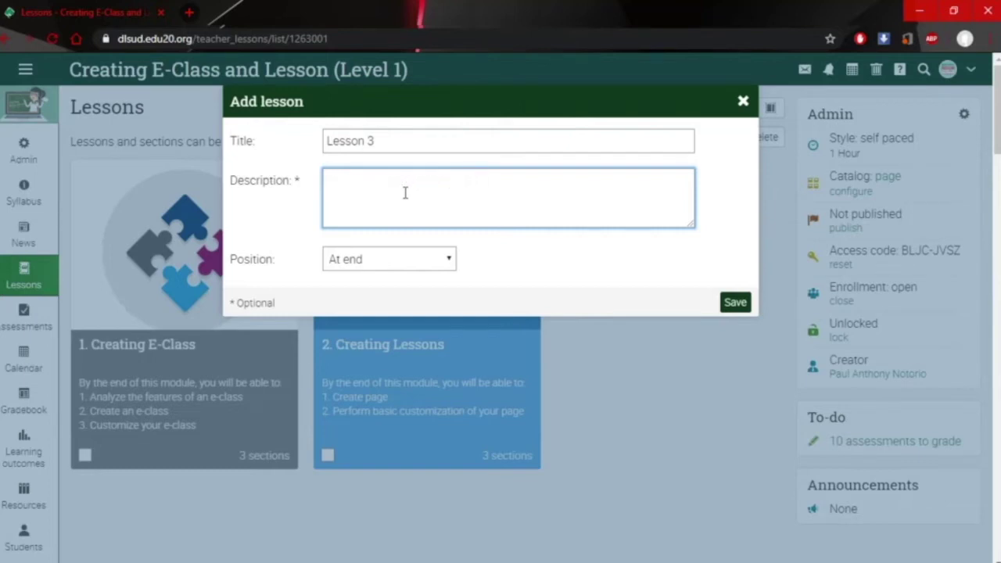
Enter the lesson description "Ever wonder why elephants are big? Find out in this lesson." and save the lesson at the end
text(Ever wonder why elephants are)
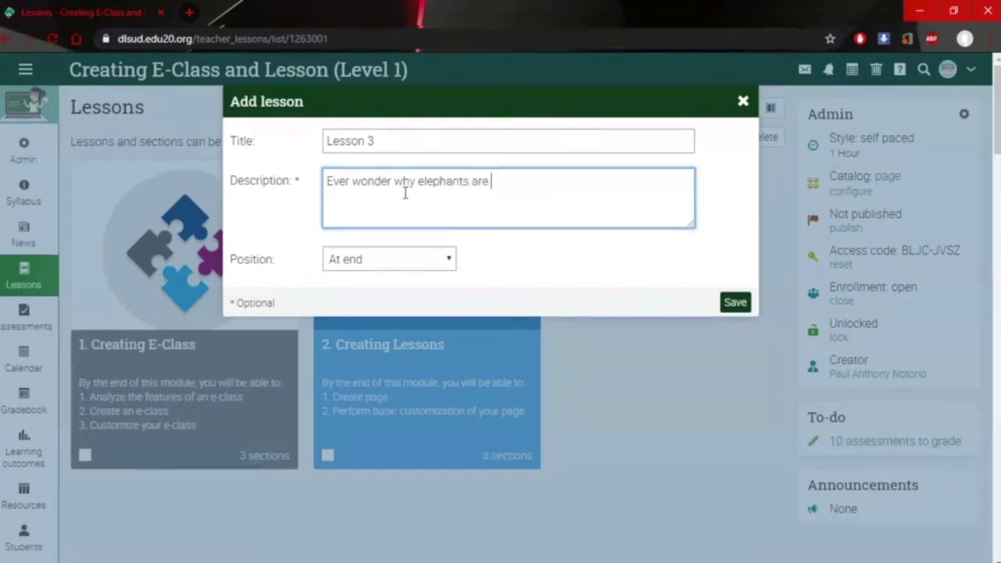
text( big? Find out in this lesson)
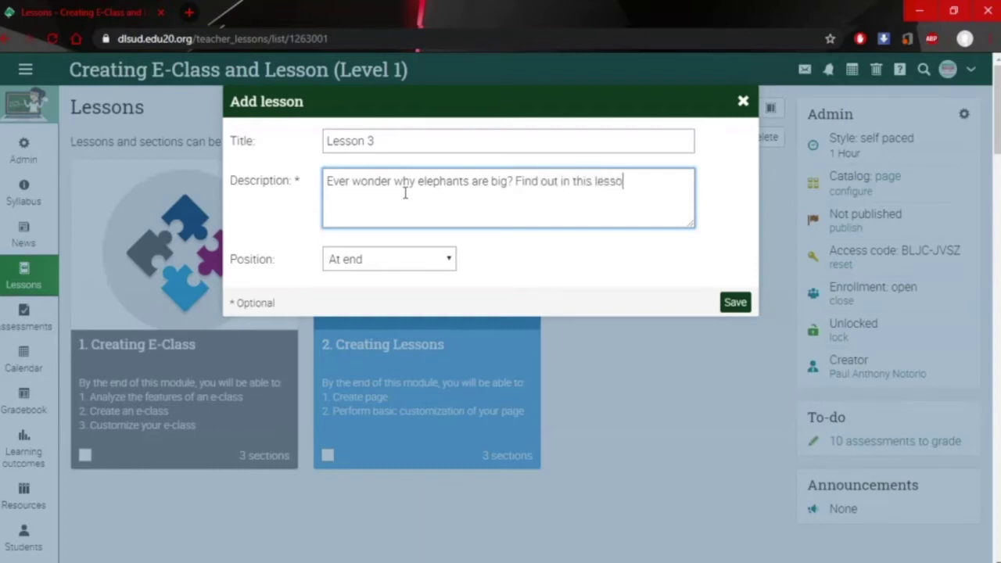
text(.)
click(729, 307)
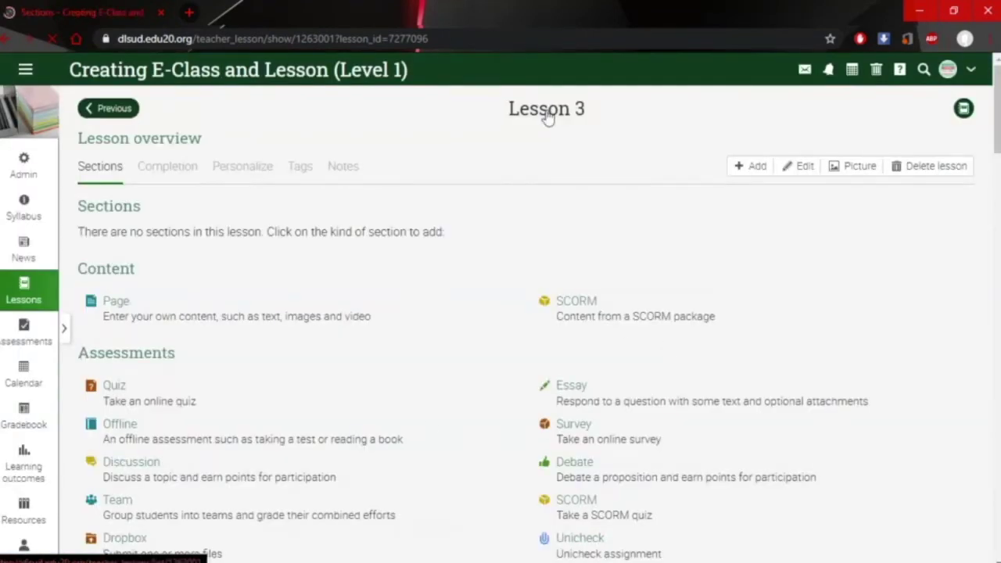
View the new lesson in the lesson list, reopen Lesson 3 and add a content page titled "Elephants"
click(547, 116)
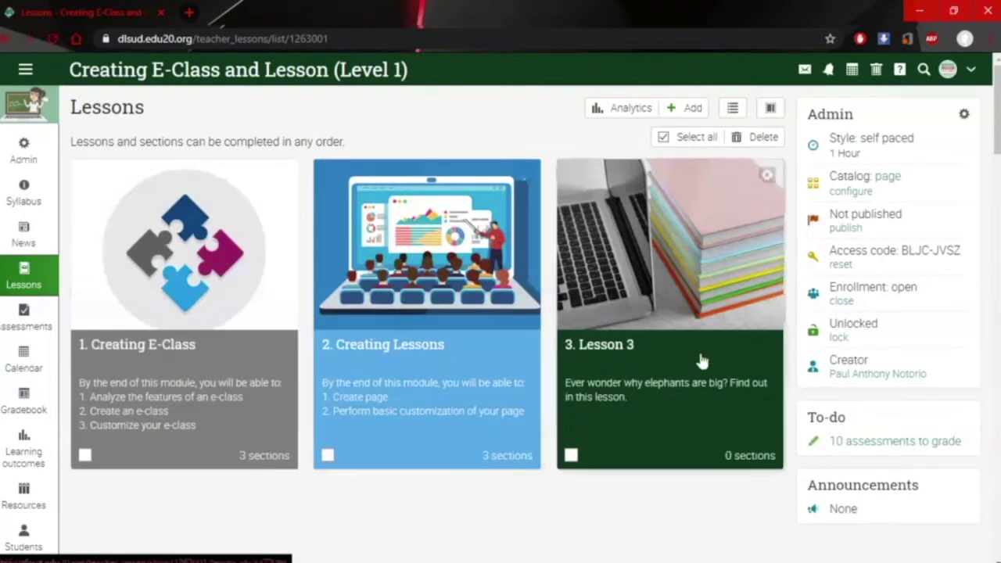
click(638, 394)
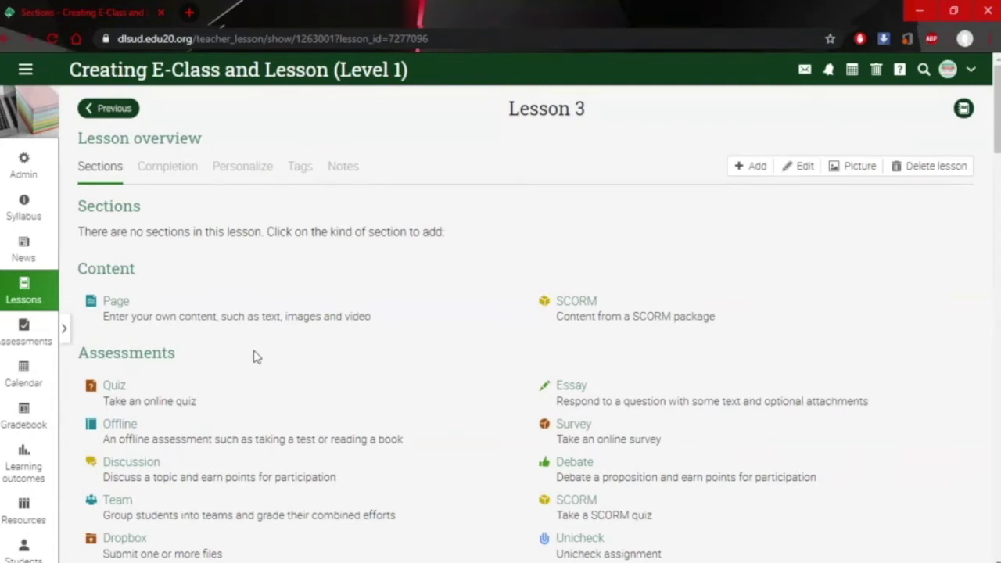
click(125, 307)
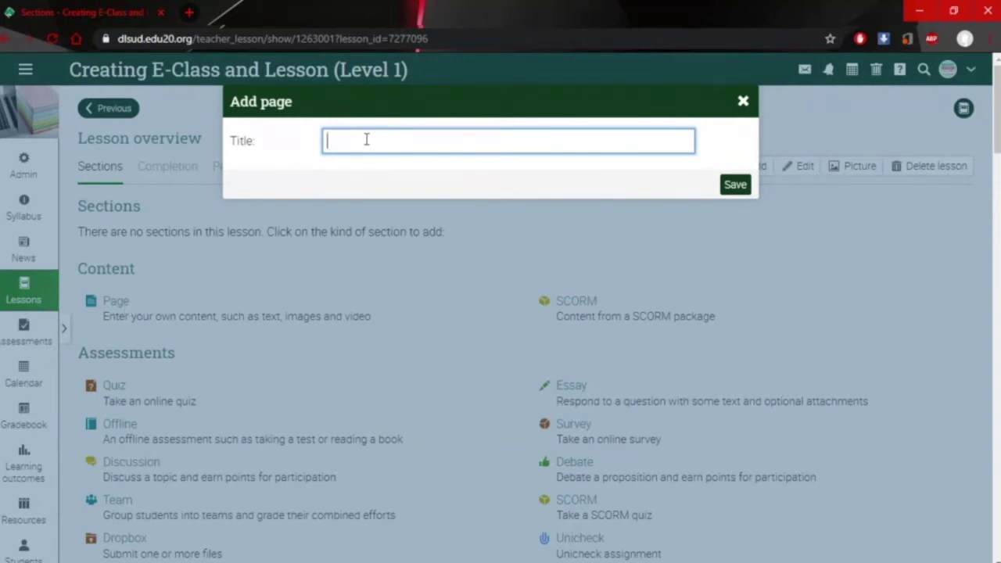
text(Elephants)
click(744, 189)
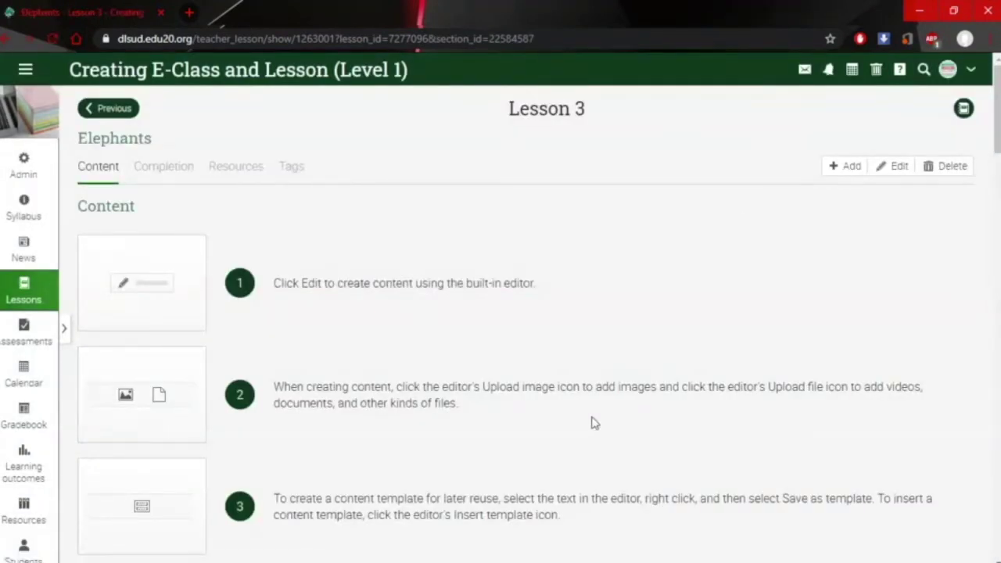
Look over the content creation tips on the Elephants page and open the page for editing
scroll(590, 422, down, 2)
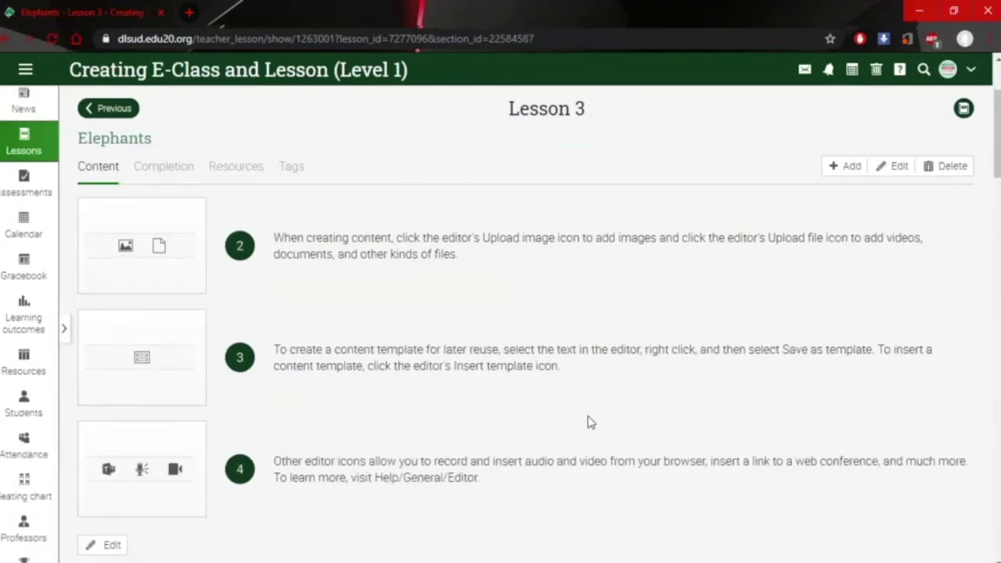
scroll(590, 422, down, 1)
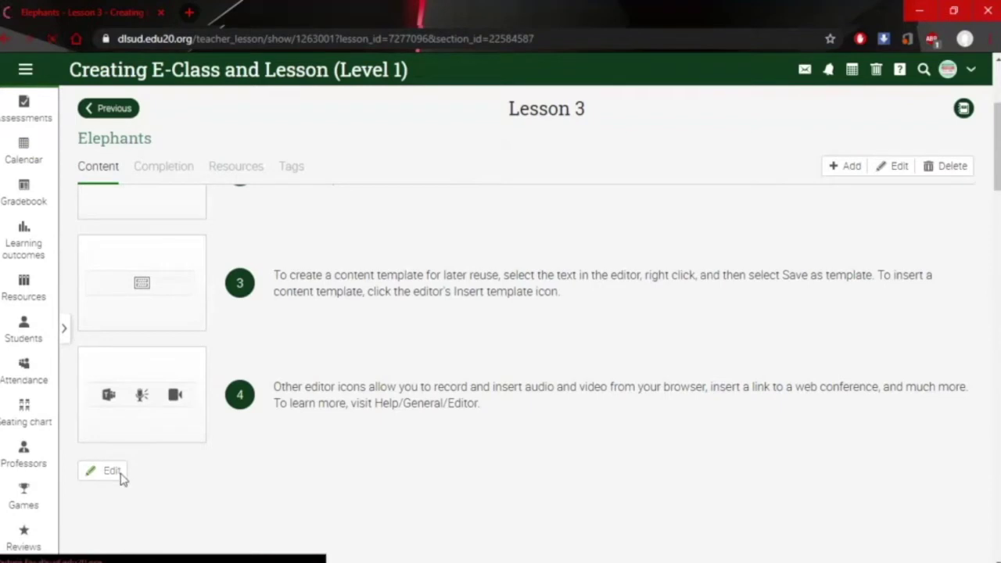
click(112, 470)
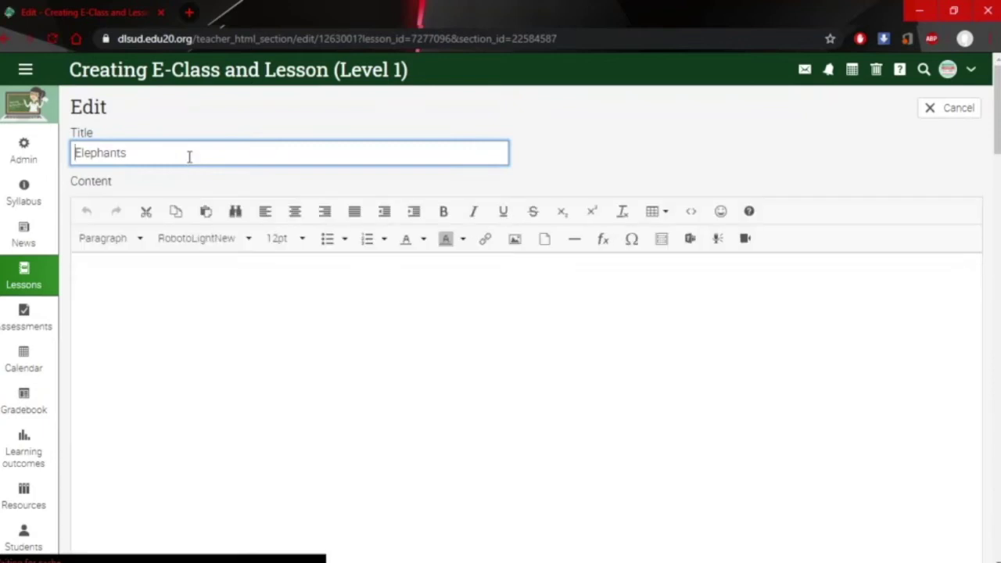
Enter "Elephants are ......" as the page content and set its font to Bitter
click(184, 299)
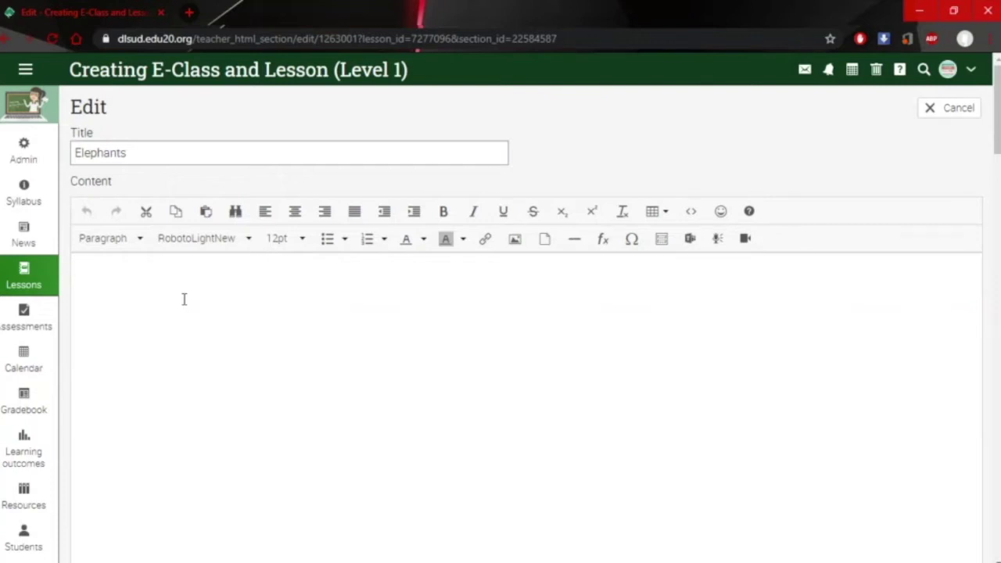
text(Elephants are .....)
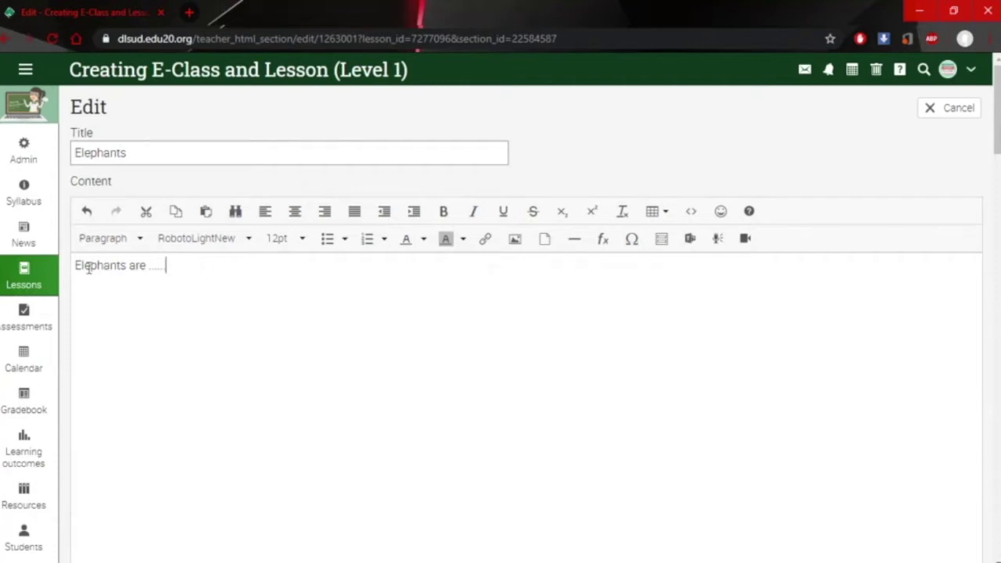
drag(75, 266, 199, 274)
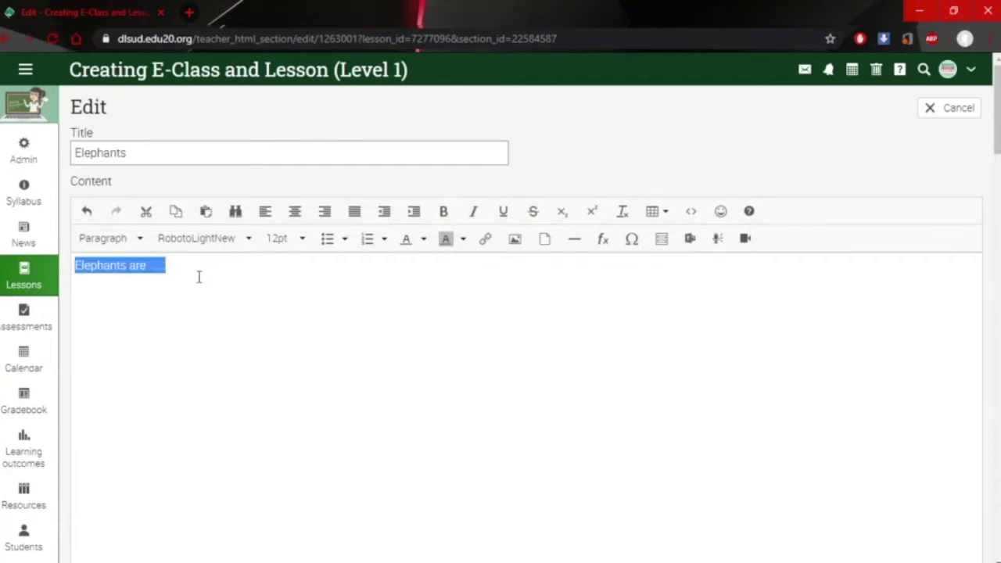
click(228, 241)
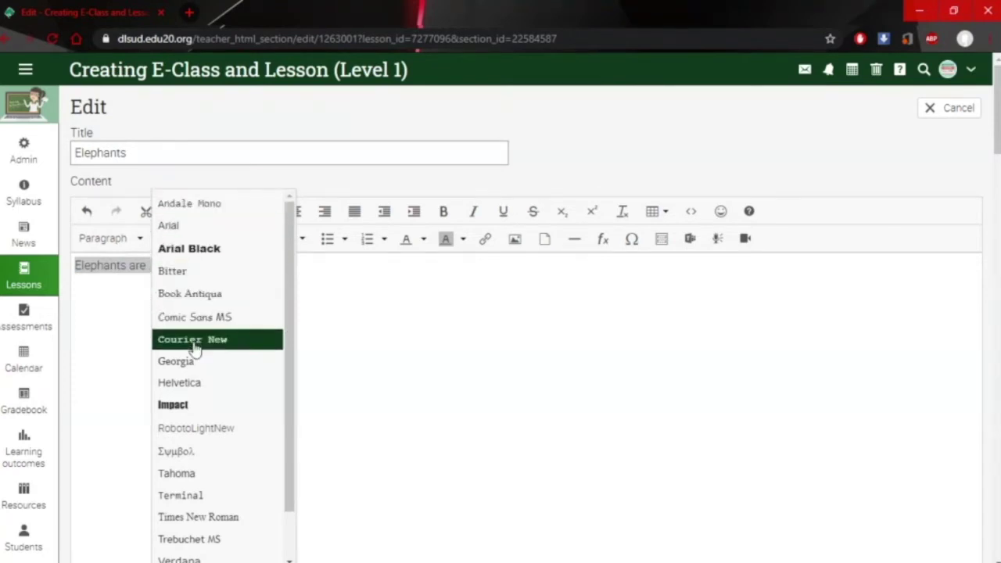
mouse_move(290, 384)
mouse_down()
mouse_move(279, 458)
mouse_move(290, 369)
mouse_up()
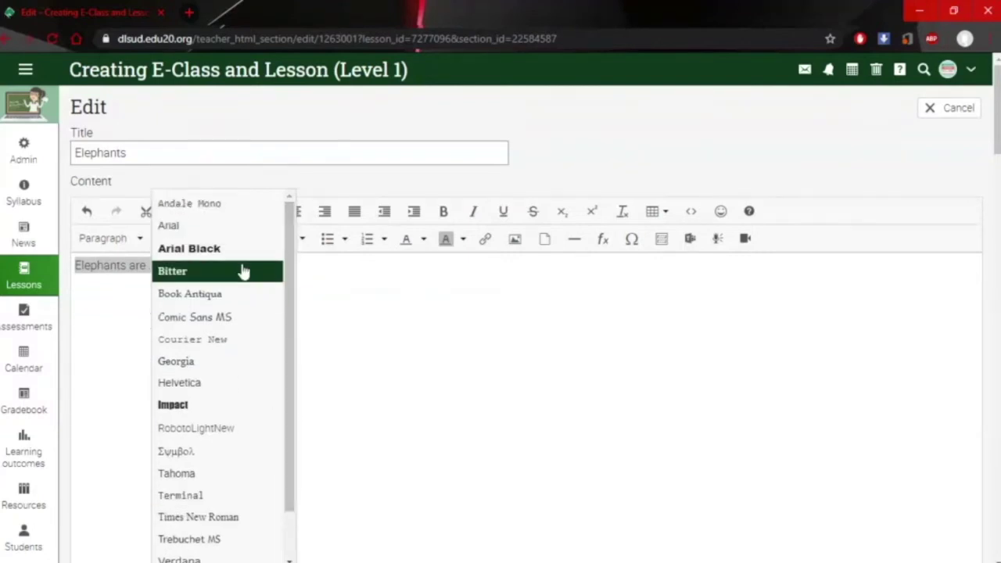
click(170, 273)
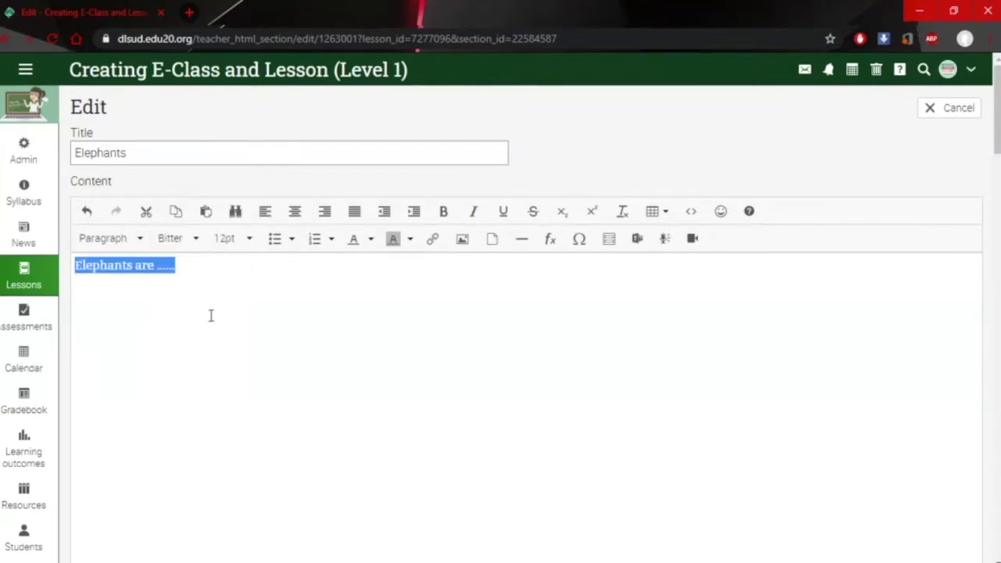
click(191, 239)
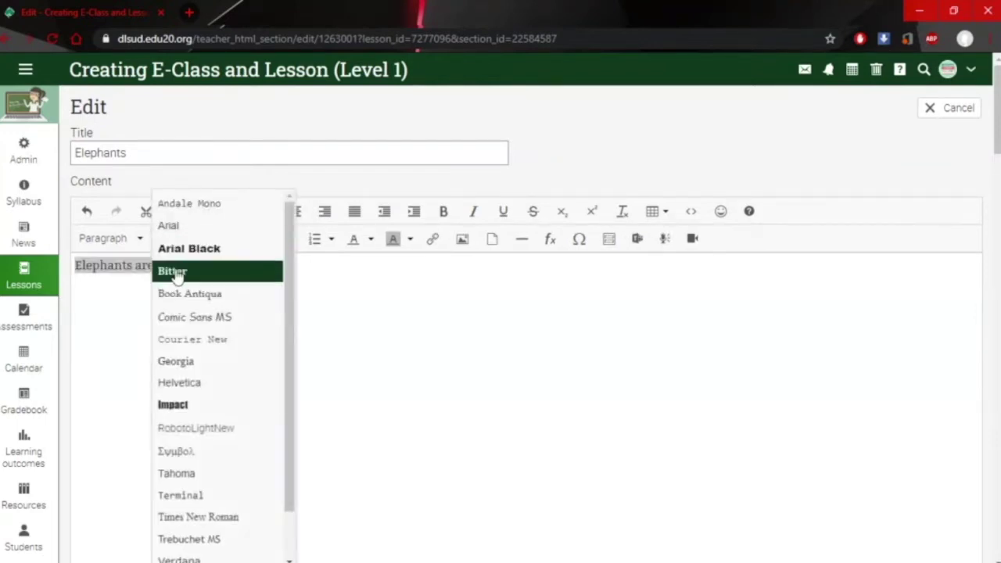
click(175, 274)
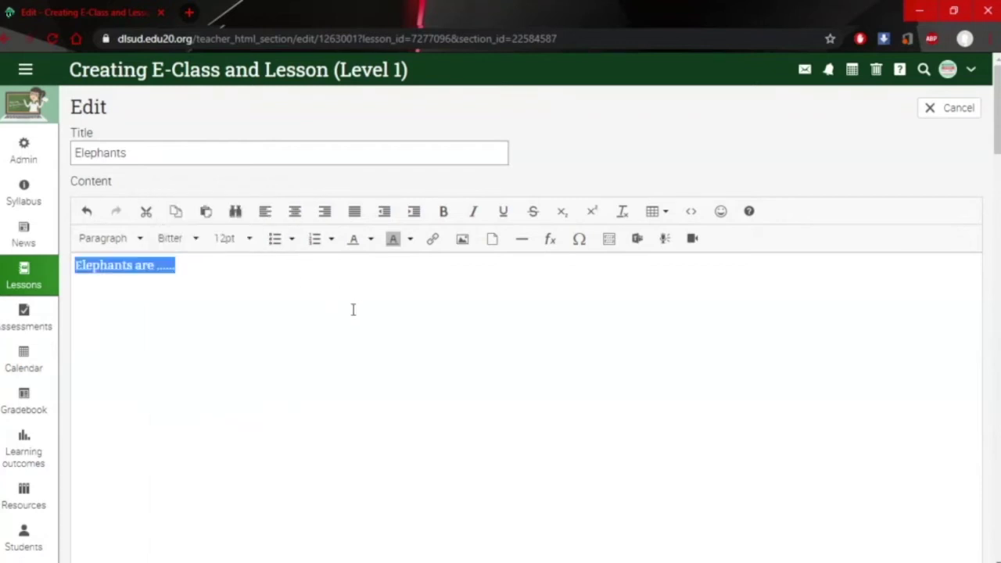
Set the size of the "Elephants are ......" text to 14pt
click(224, 240)
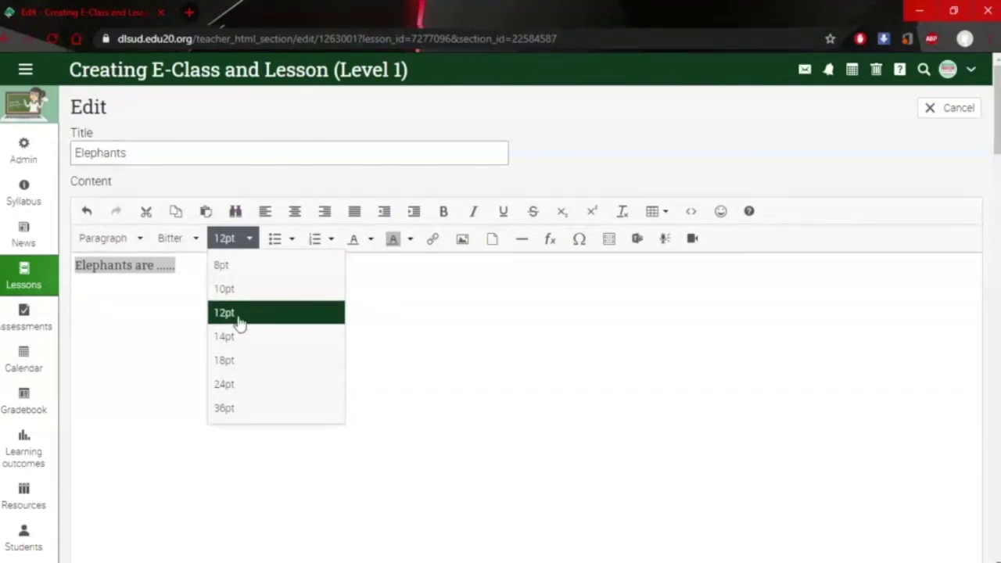
click(235, 338)
click(212, 337)
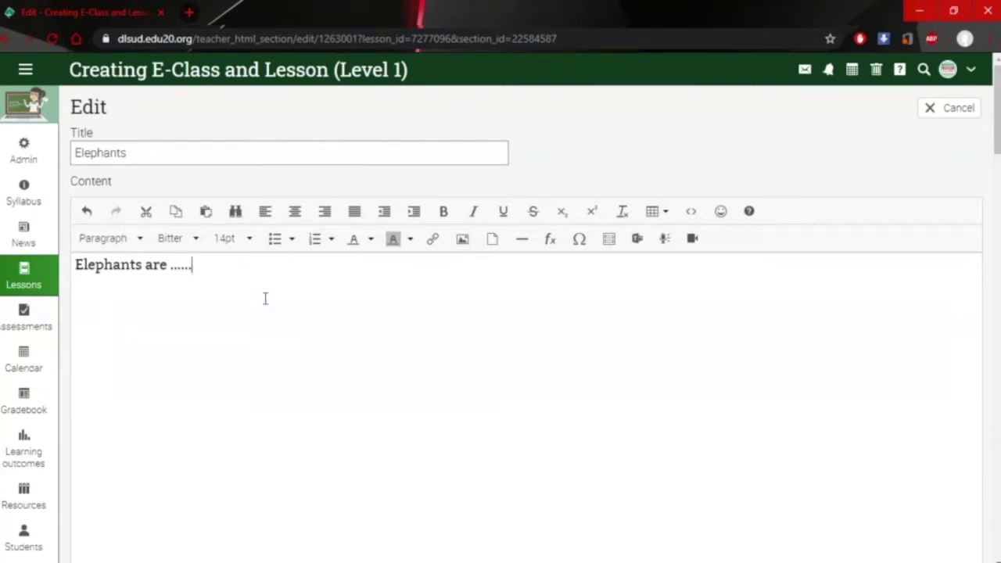
Search the web for "elephants" in a new browser tab and open the WWF elephant species page
click(433, 241)
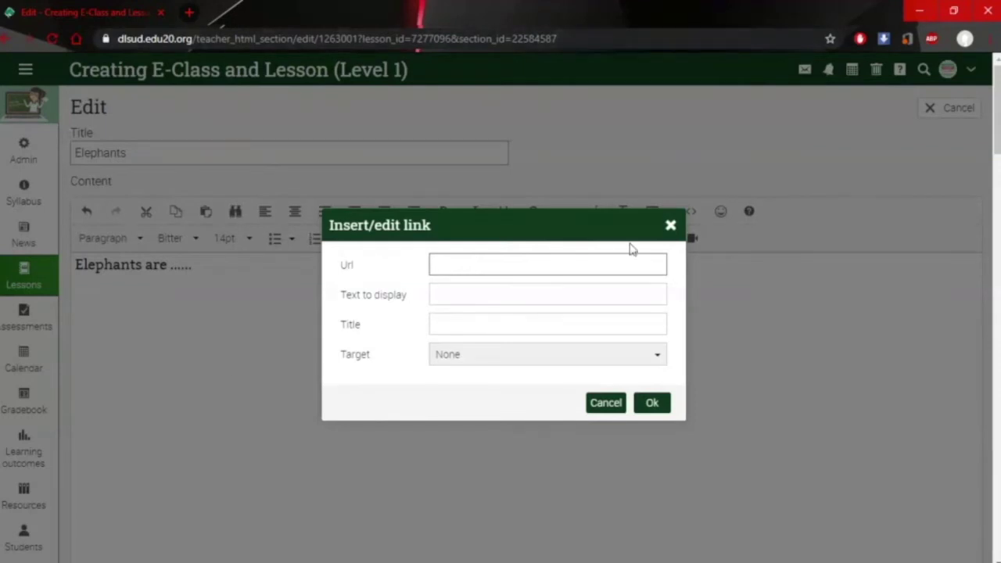
click(670, 225)
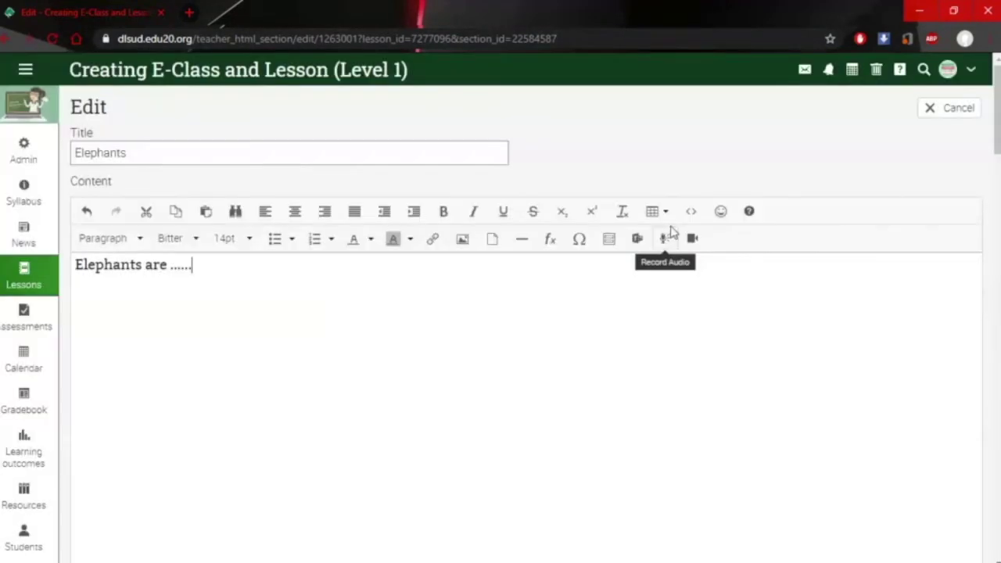
click(189, 12)
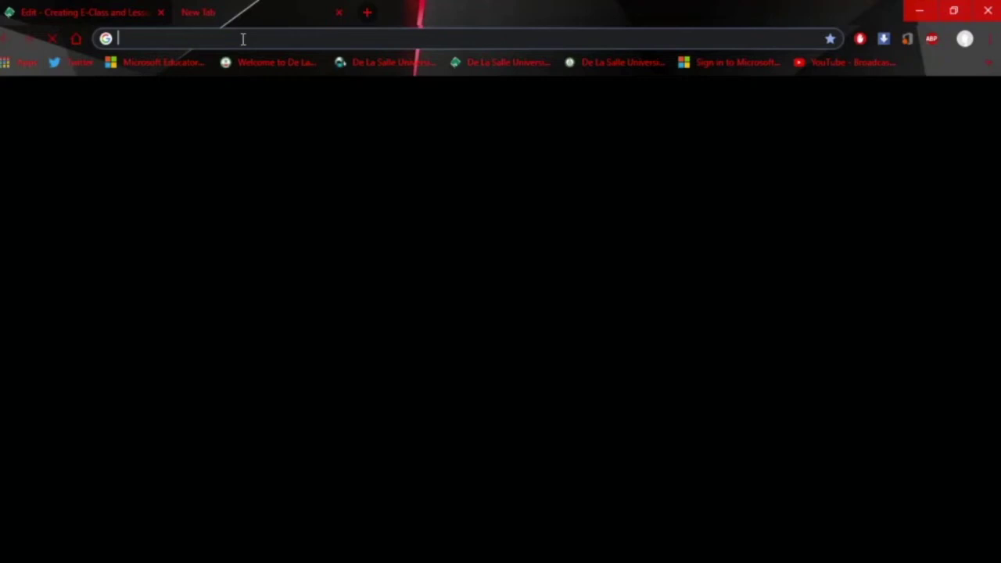
text(elephants)
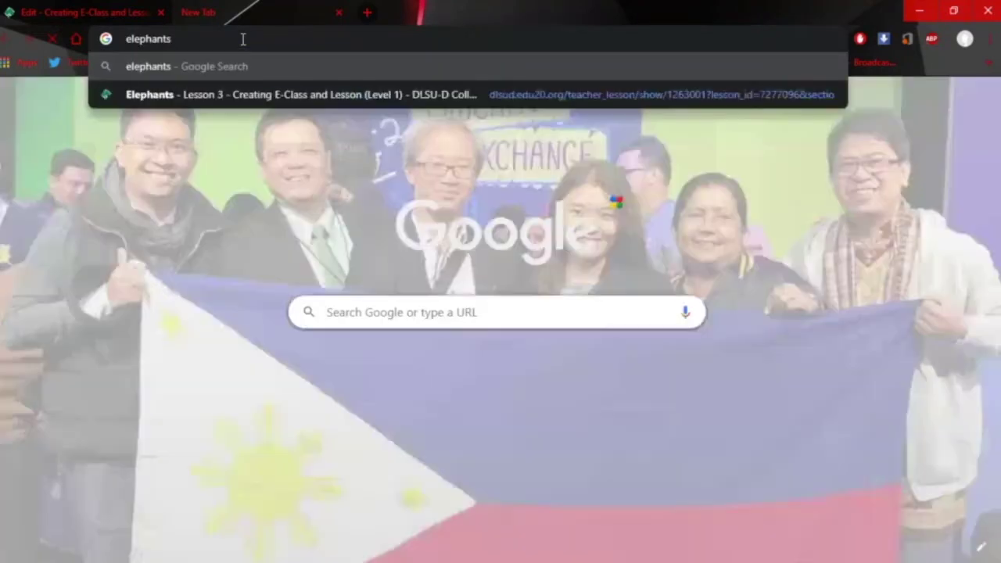
key(Return)
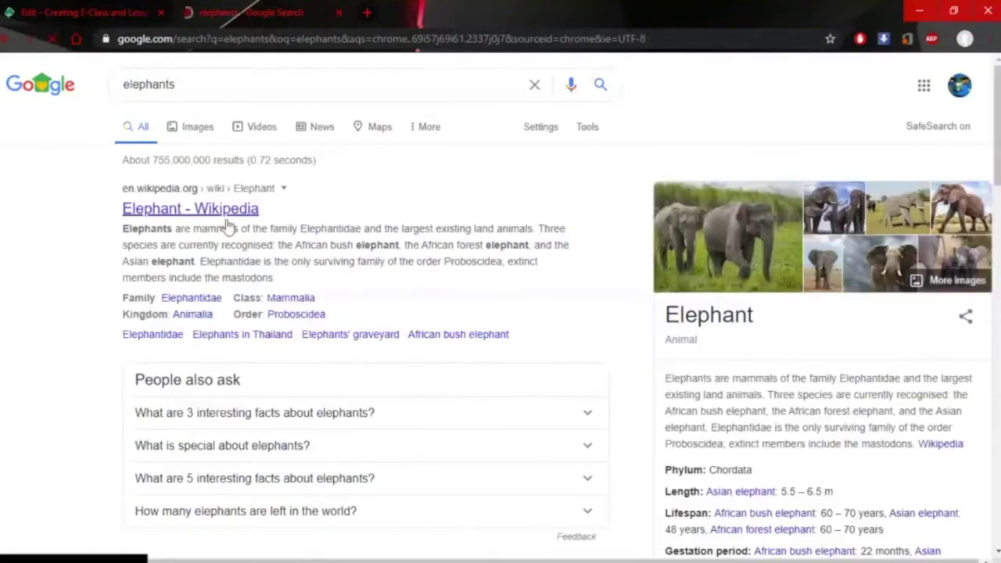
scroll(256, 311, down, 3)
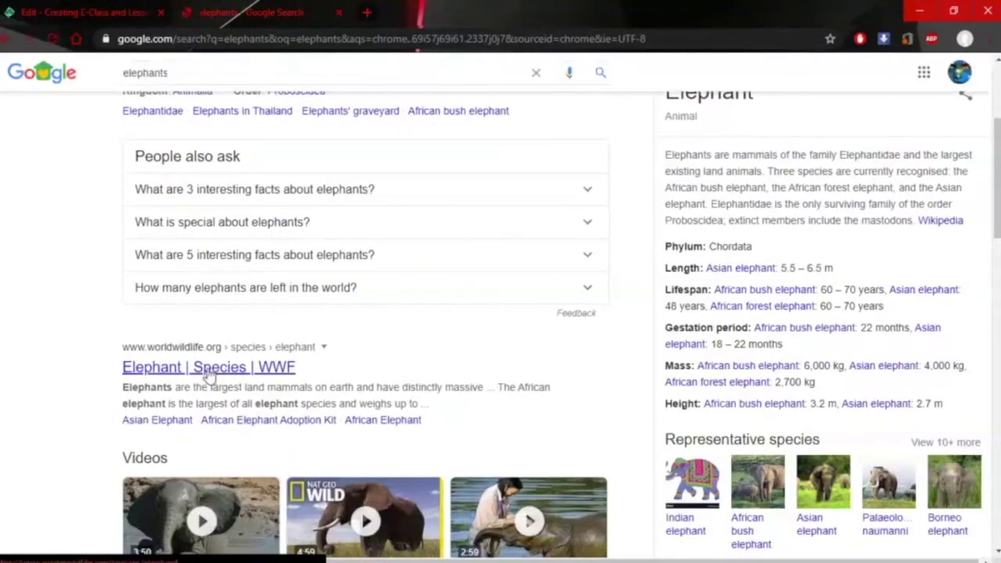
click(235, 387)
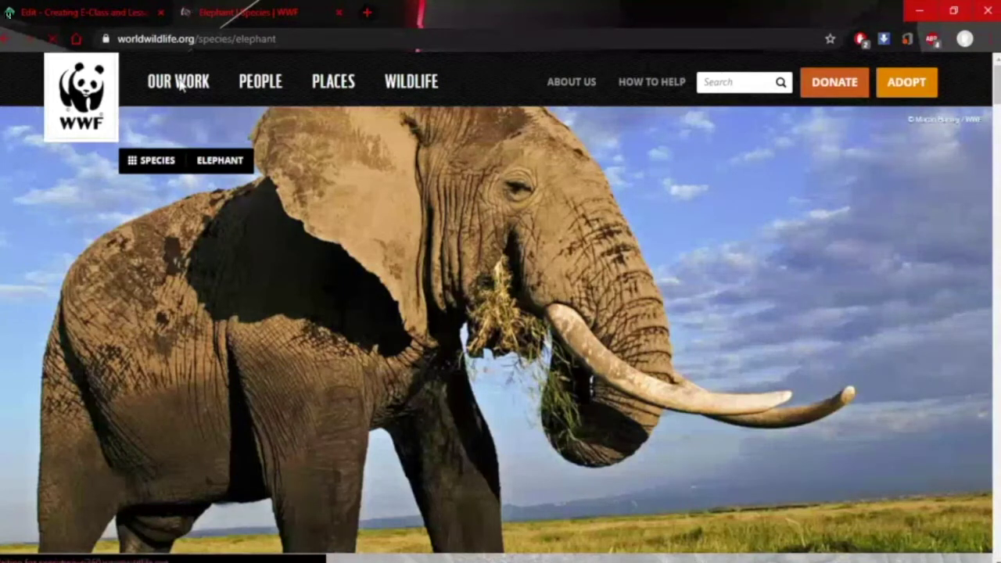
Copy the WWF page's address and enter it as the URL of a new link in the Elephants content
click(184, 40)
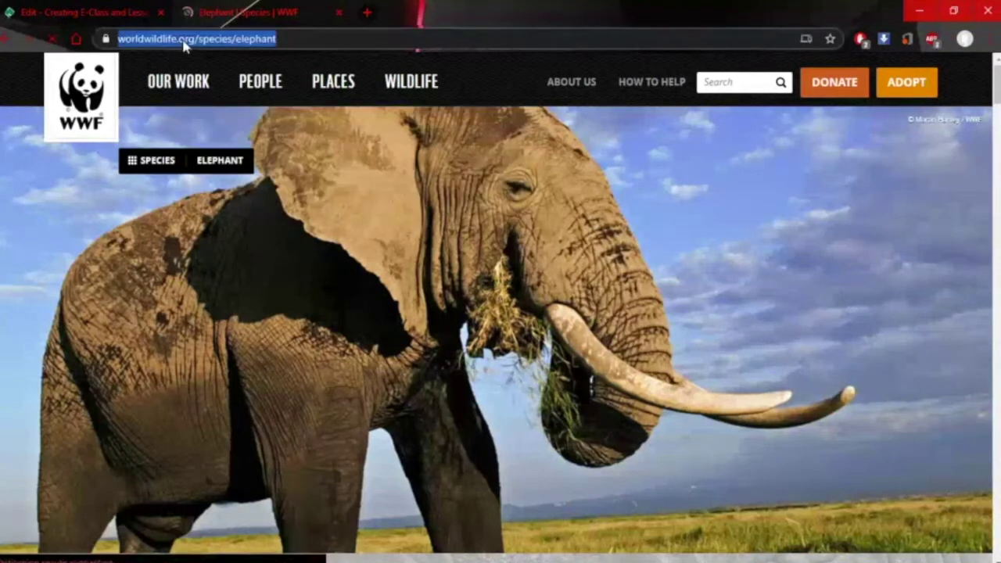
right_click(185, 43)
click(219, 148)
click(104, 13)
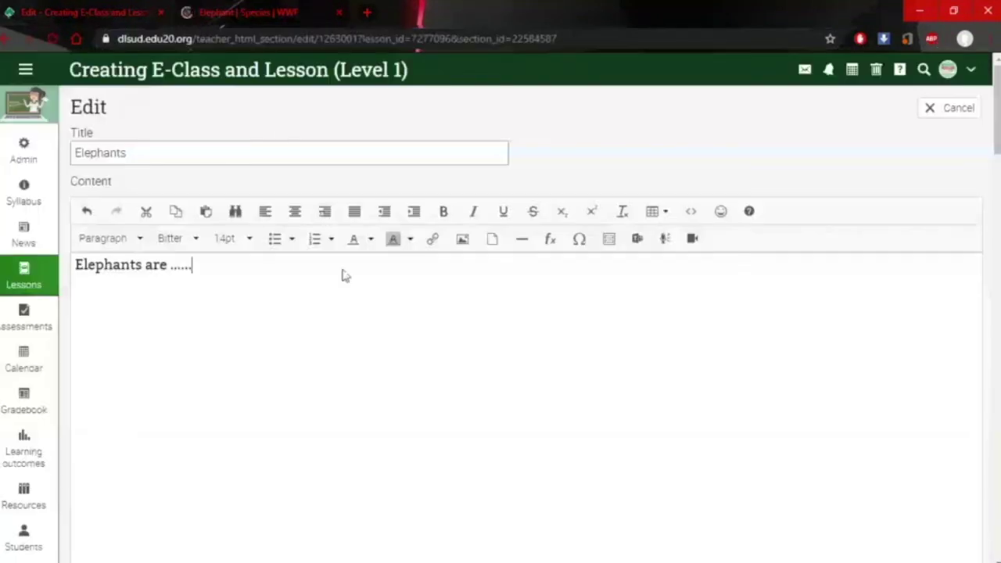
click(430, 243)
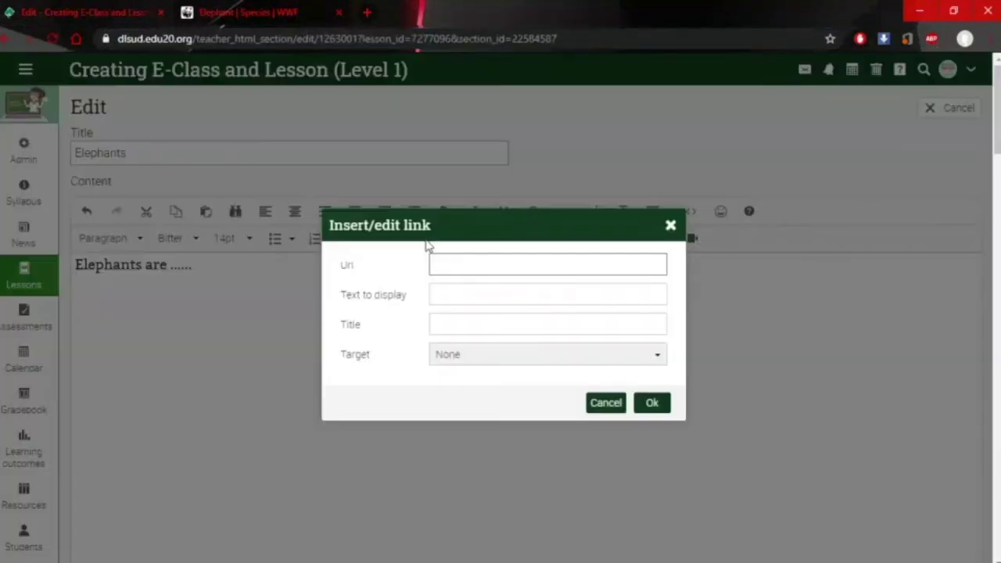
click(458, 263)
right_click(458, 264)
click(491, 377)
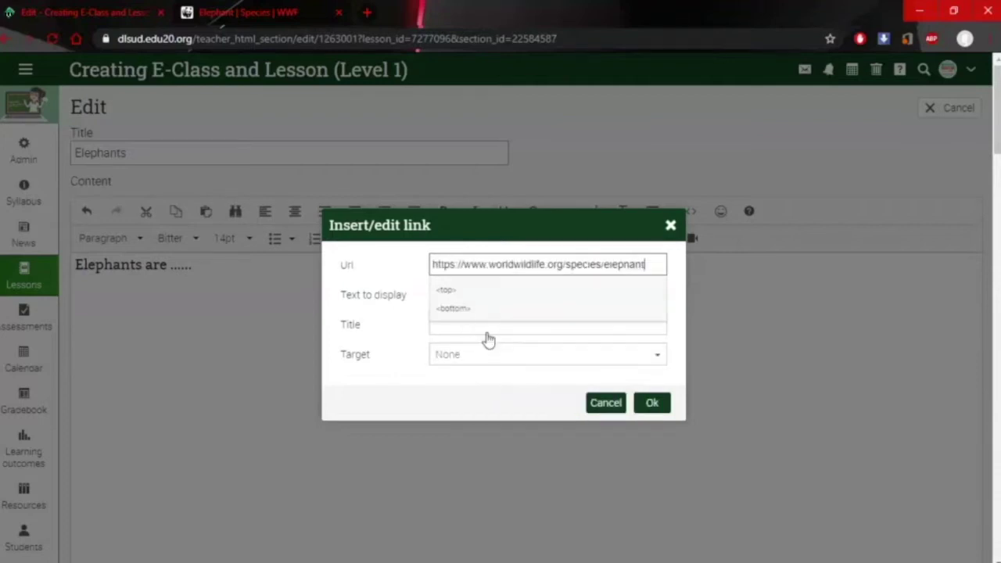
click(413, 275)
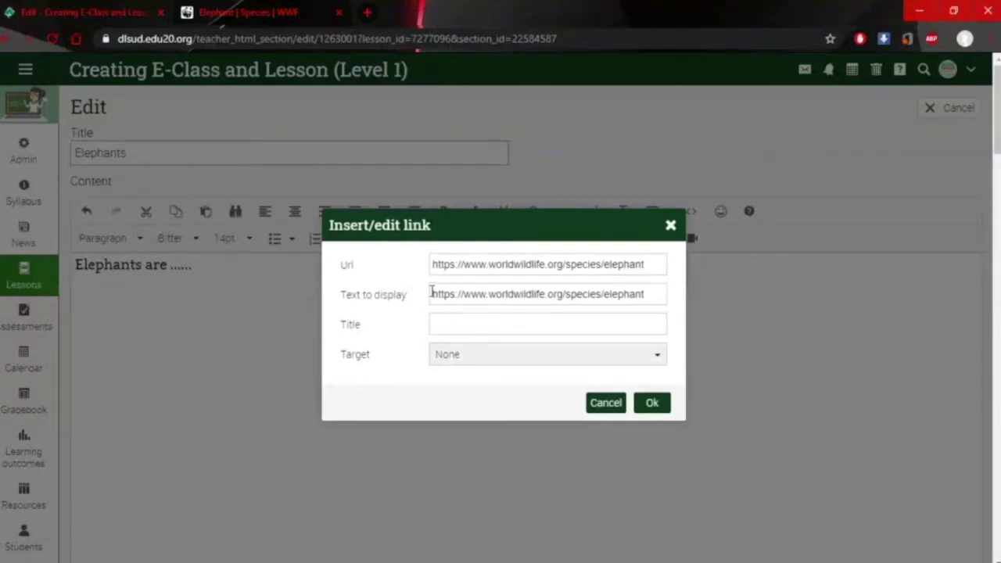
Change the link's display text to "Elephants" and insert the link
drag(431, 293, 659, 302)
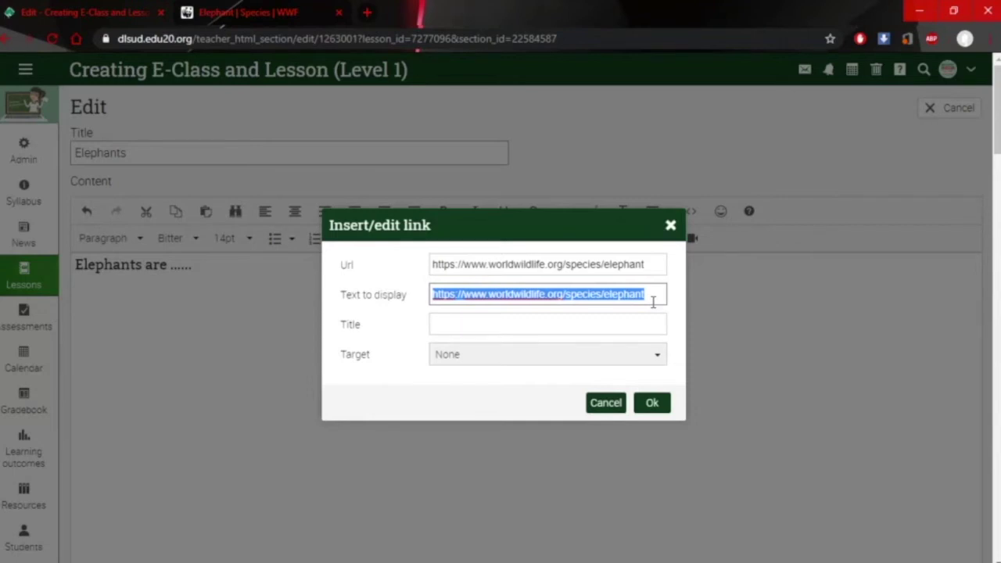
text(Wlwphants)
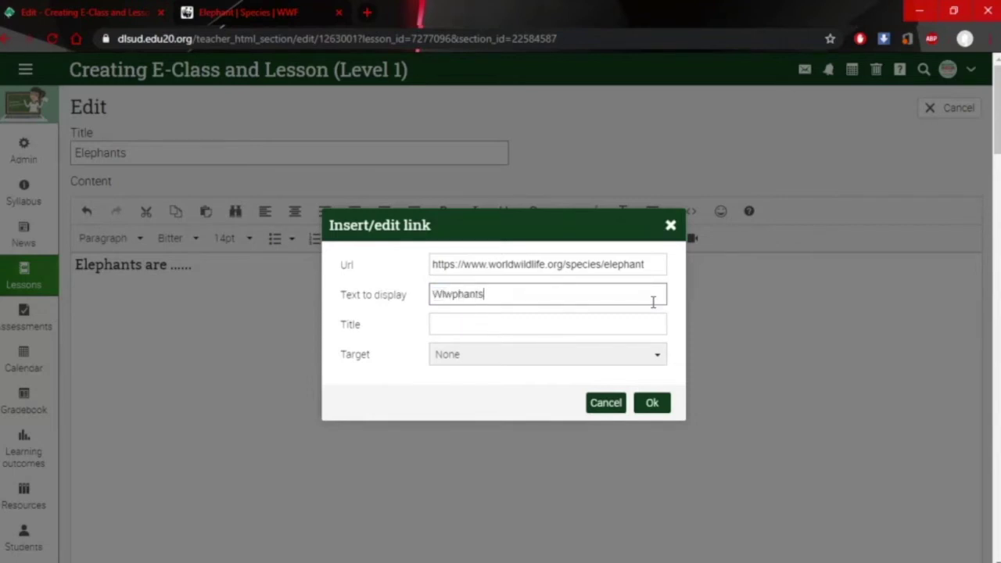
key(BackSpace)
key(BackSpace)
key(BackSpace)
key(BackSpace)
key(BackSpace)
key(BackSpace)
key(BackSpace)
key(BackSpace)
key(BackSpace)
text(Elepha)
key(BackSpace)
key(BackSpace)
key(BackSpace)
text(phants)
click(652, 404)
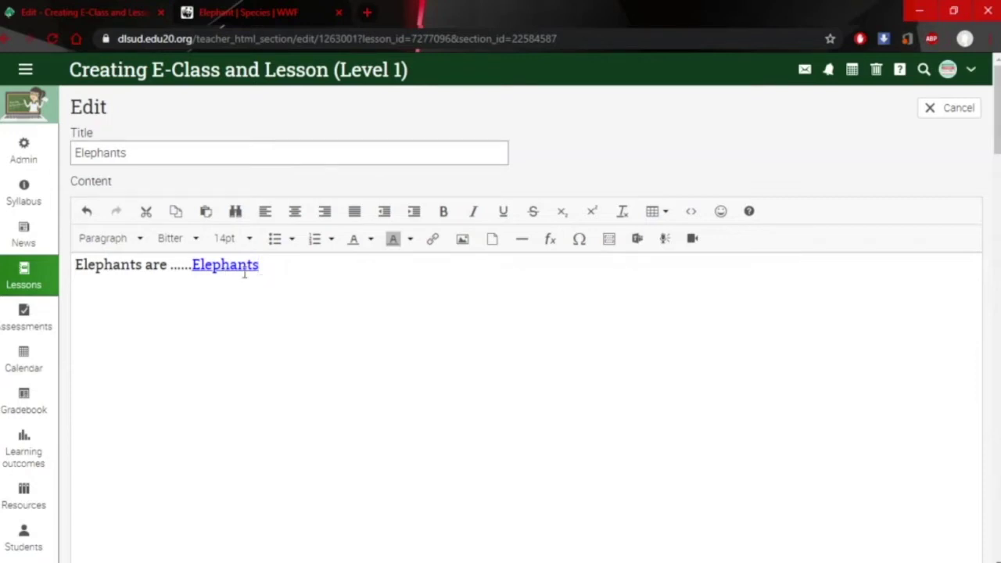
View the linked WWF page, return to the Elephants editor and look at the file upload options
click(257, 13)
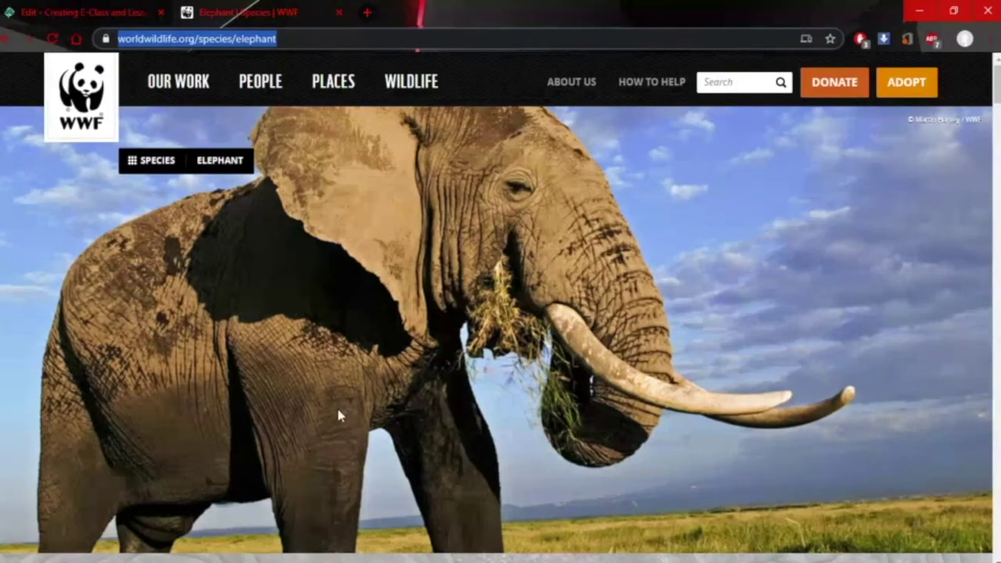
scroll(338, 408, down, 3)
click(72, 14)
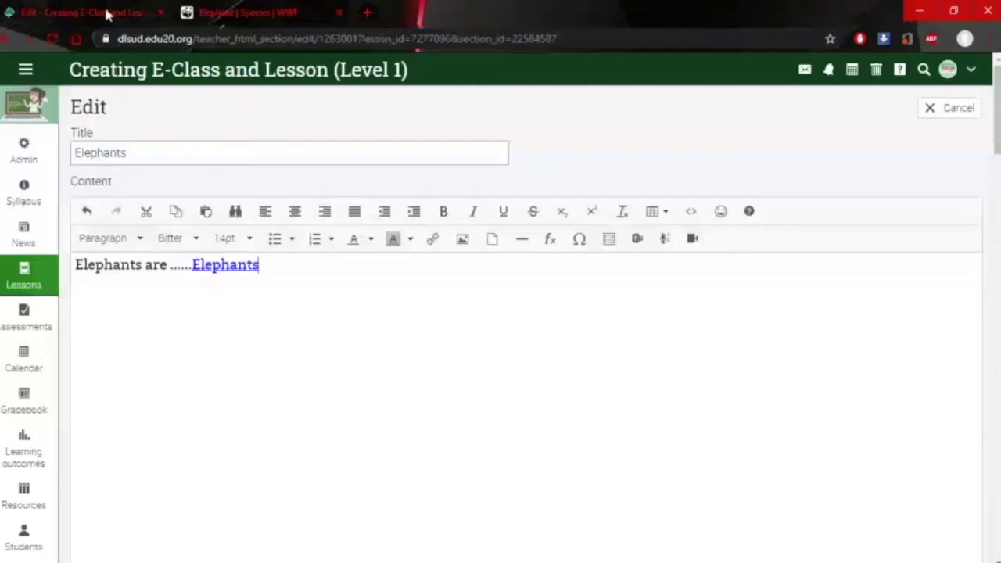
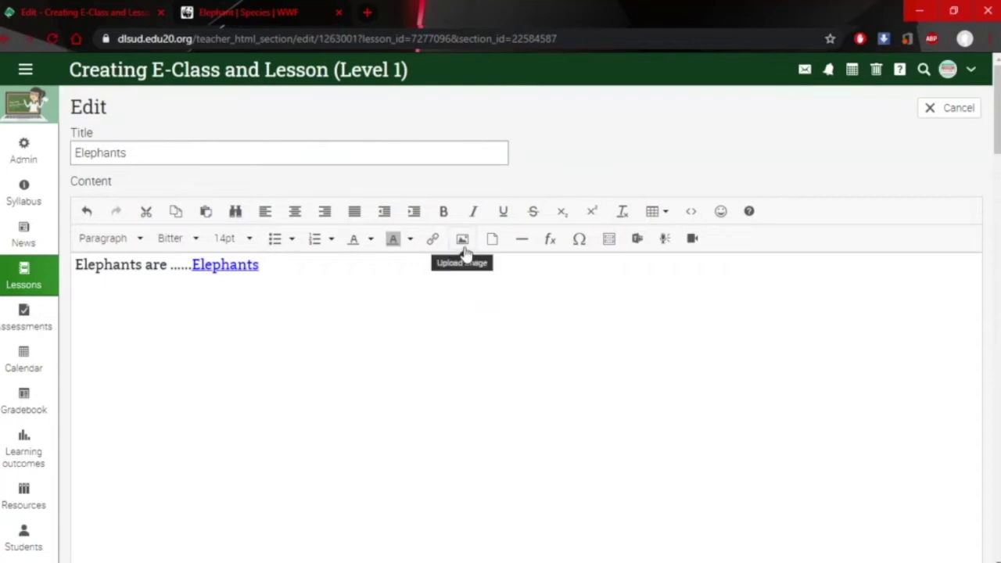
click(490, 244)
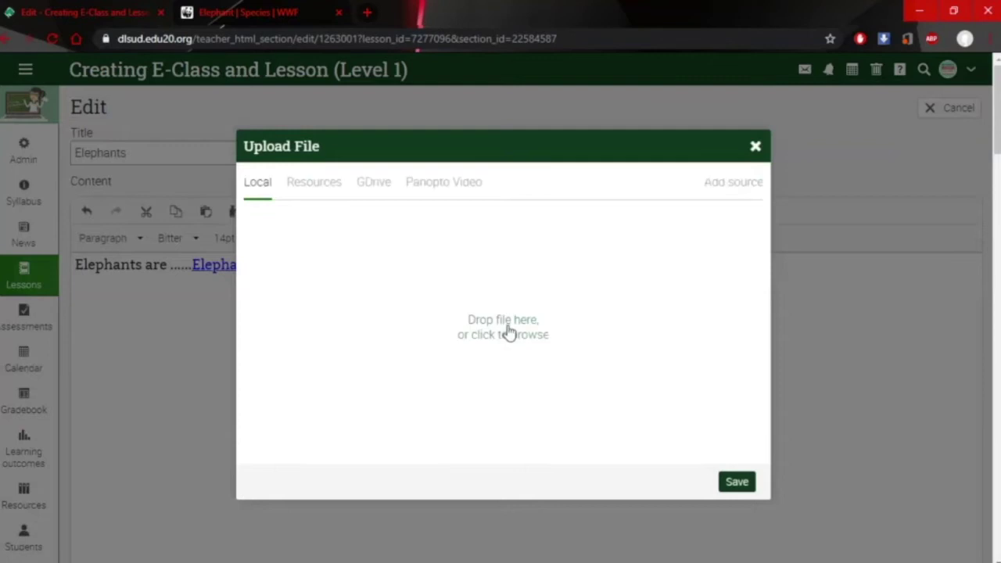
click(755, 147)
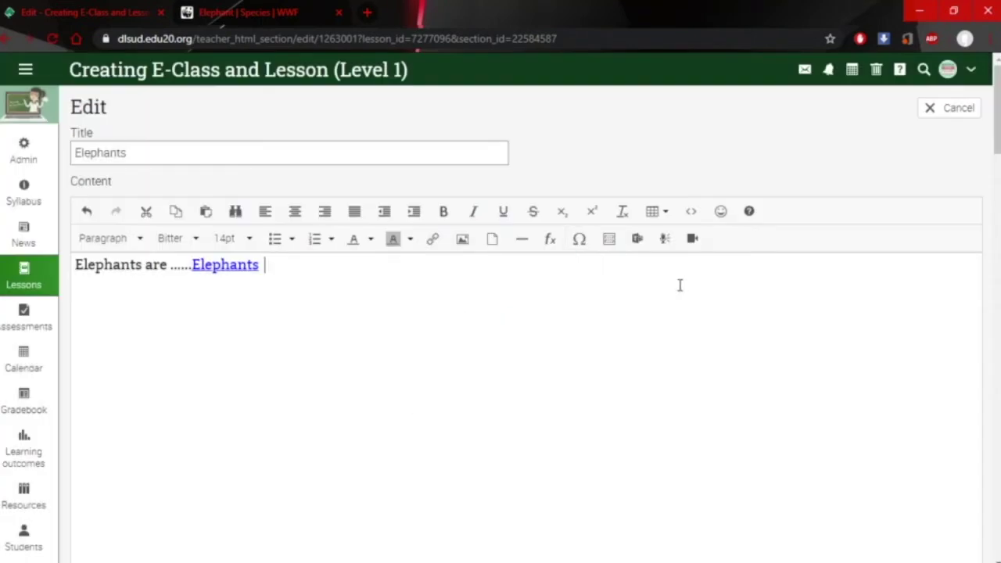
Sign in to Microsoft Teams from the Elephants editor and start a new meeting titled "Virtual session on Elephants"
click(638, 239)
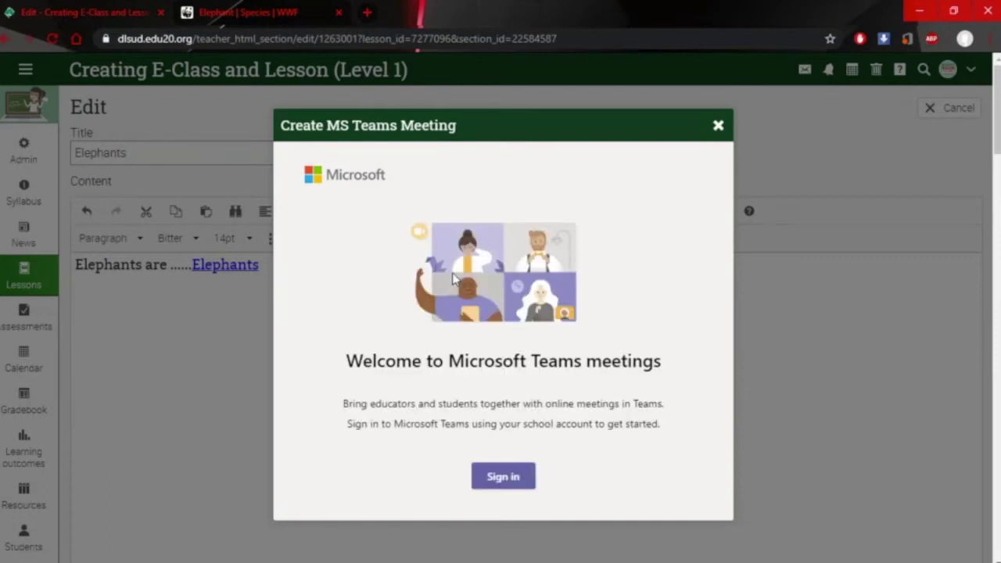
click(508, 484)
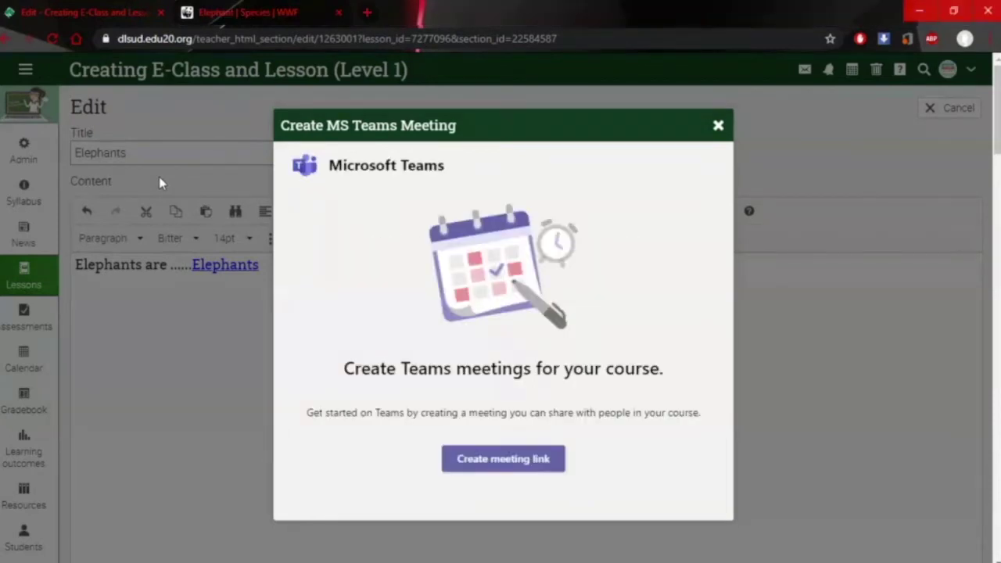
click(487, 464)
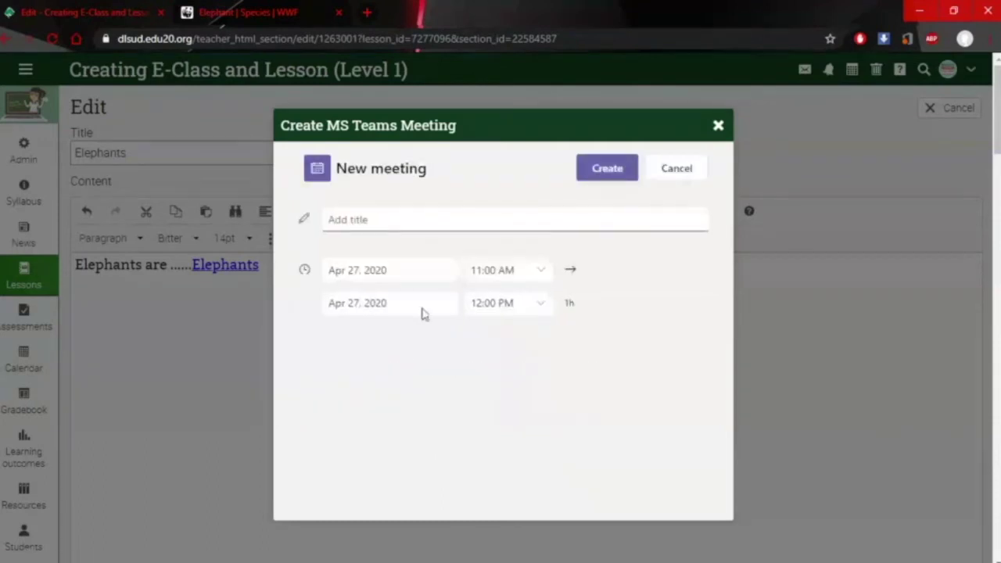
click(367, 218)
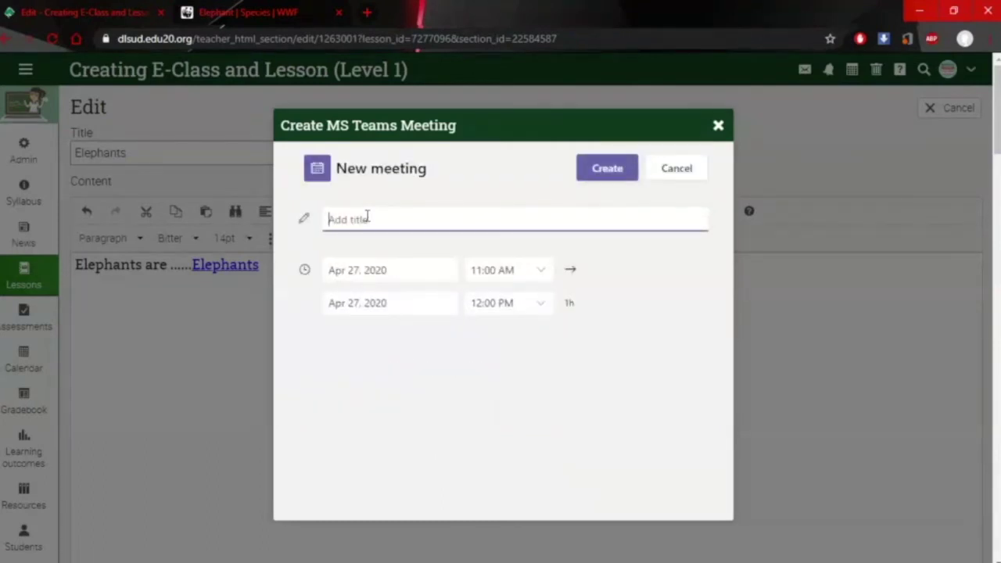
text(Virtual session on Ele)
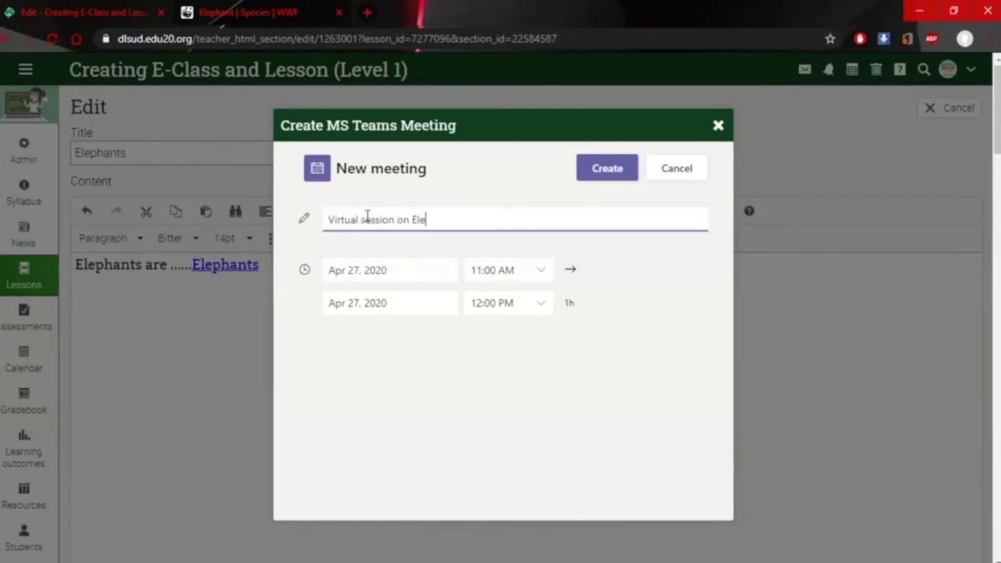
text(phants)
Schedule the Teams meeting for Apr 29, 2020 from 9:00 AM to 10:00 AM and create its link in the content
click(418, 276)
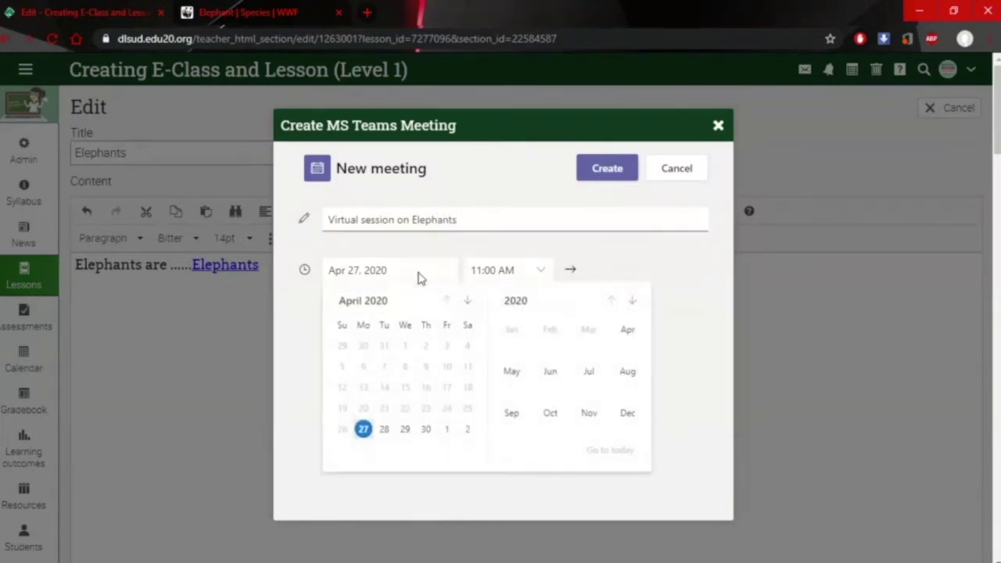
click(405, 428)
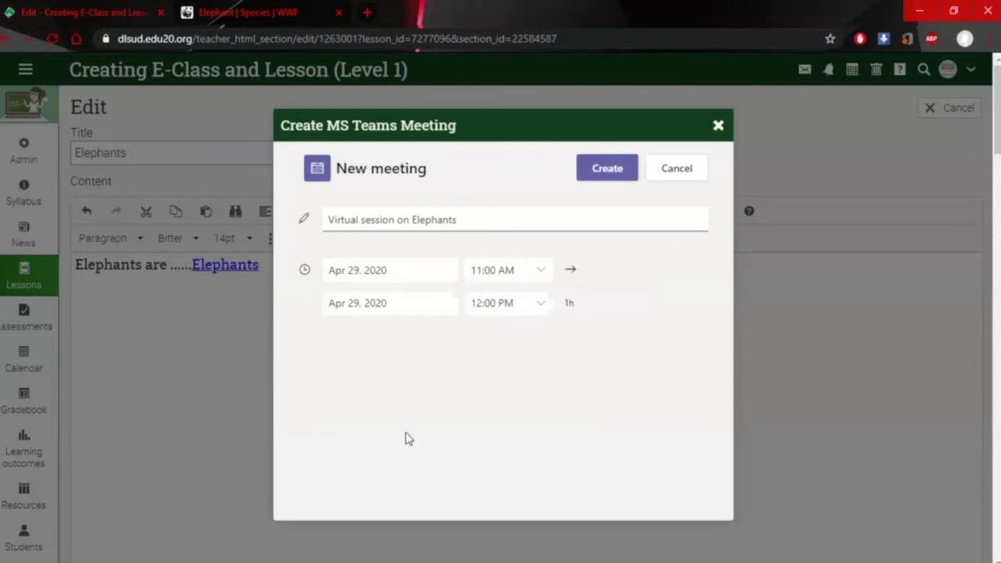
click(540, 275)
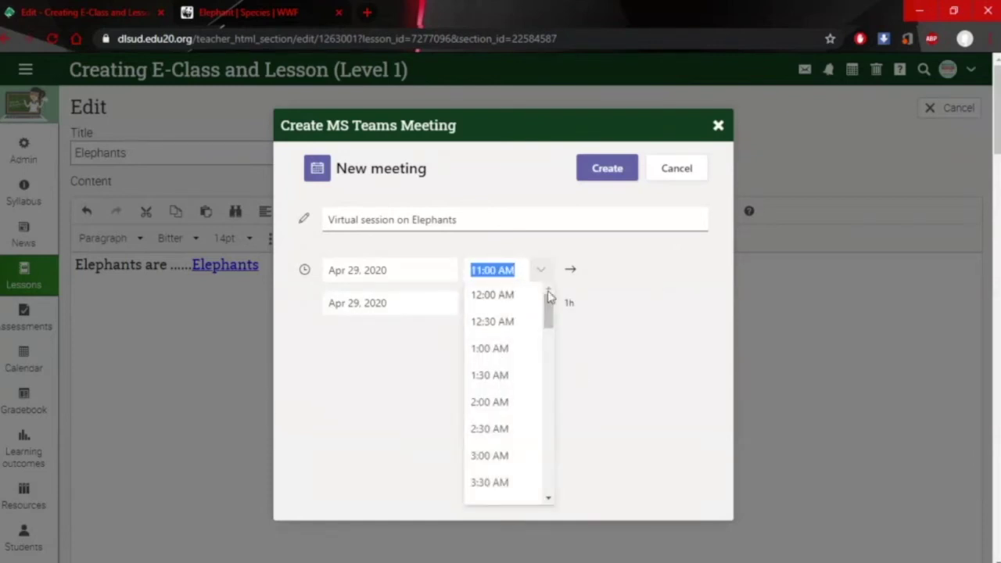
drag(548, 324, 552, 383)
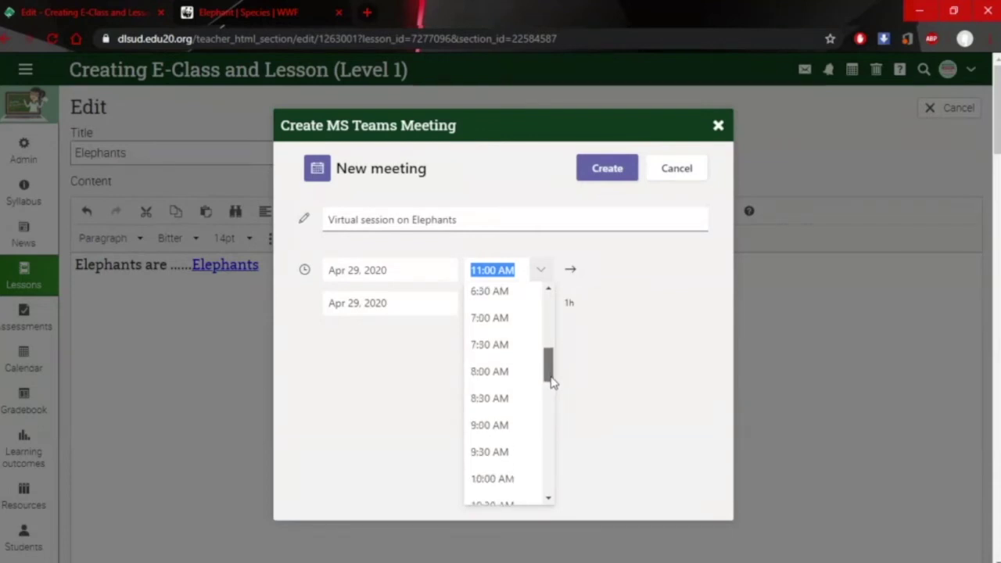
click(508, 429)
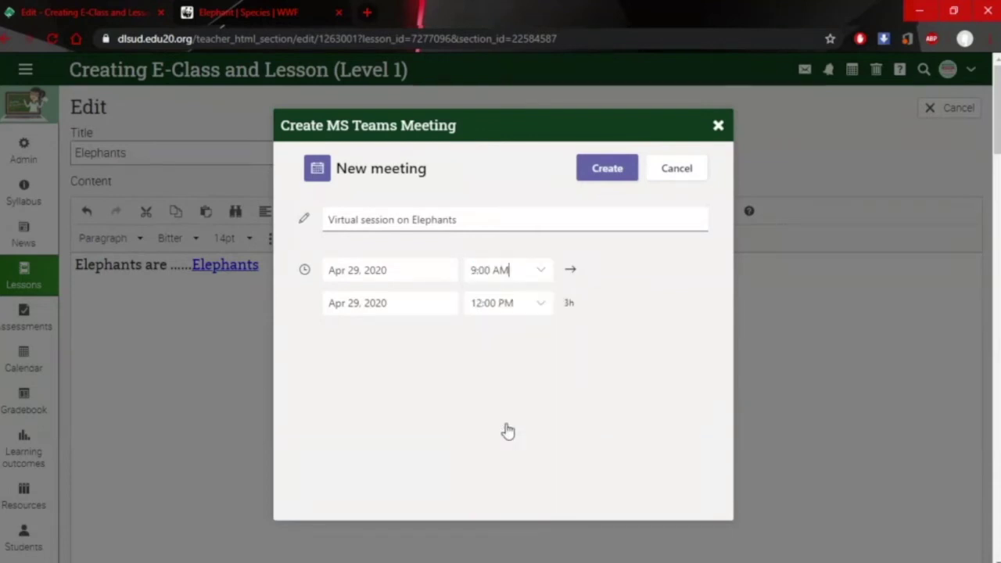
click(539, 304)
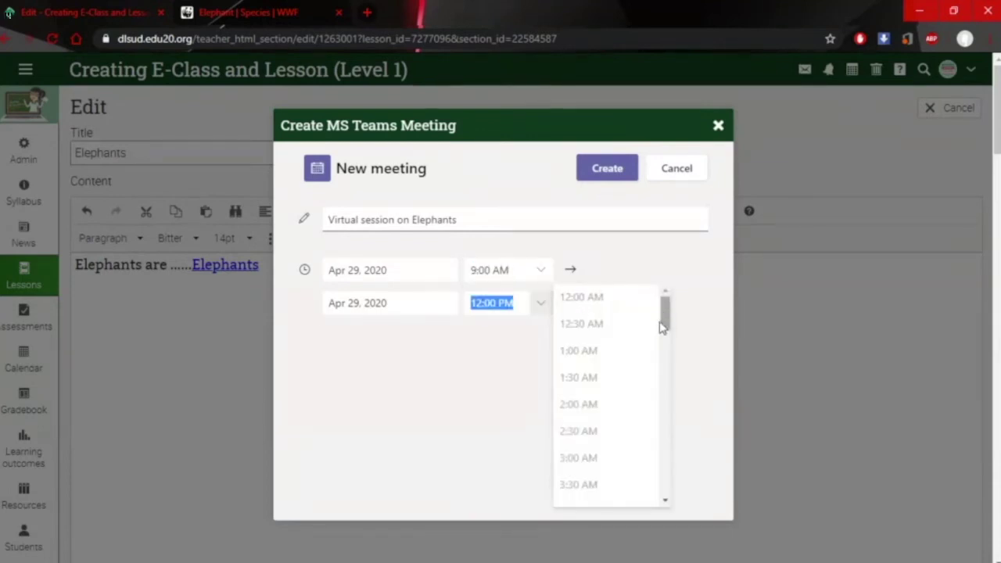
drag(664, 313, 669, 392)
click(580, 408)
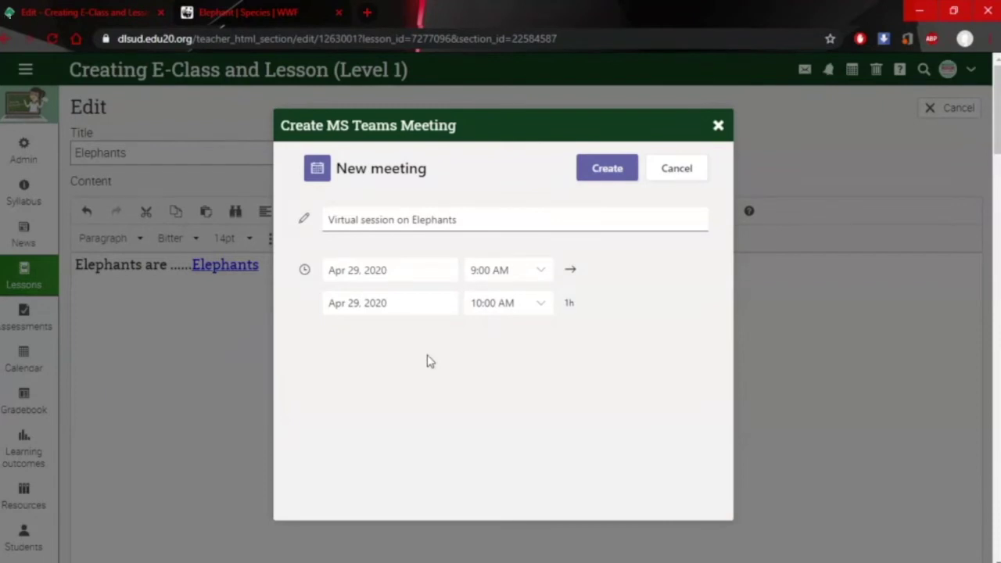
click(608, 171)
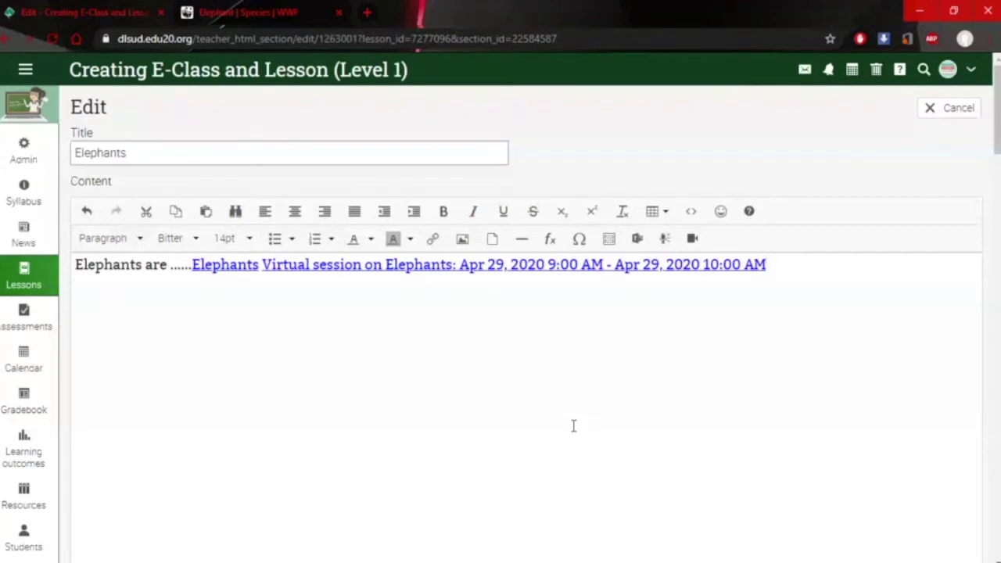
Place the virtual session link on its own line below the Elephants link and start a new line after it
click(266, 267)
key(Return)
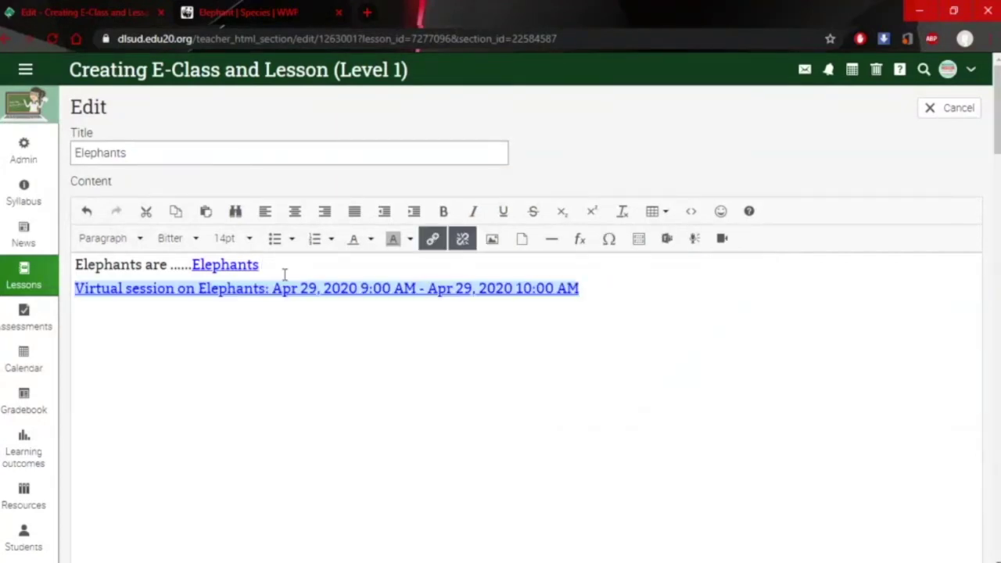
click(613, 298)
click(205, 335)
click(357, 269)
click(634, 293)
key(Return)
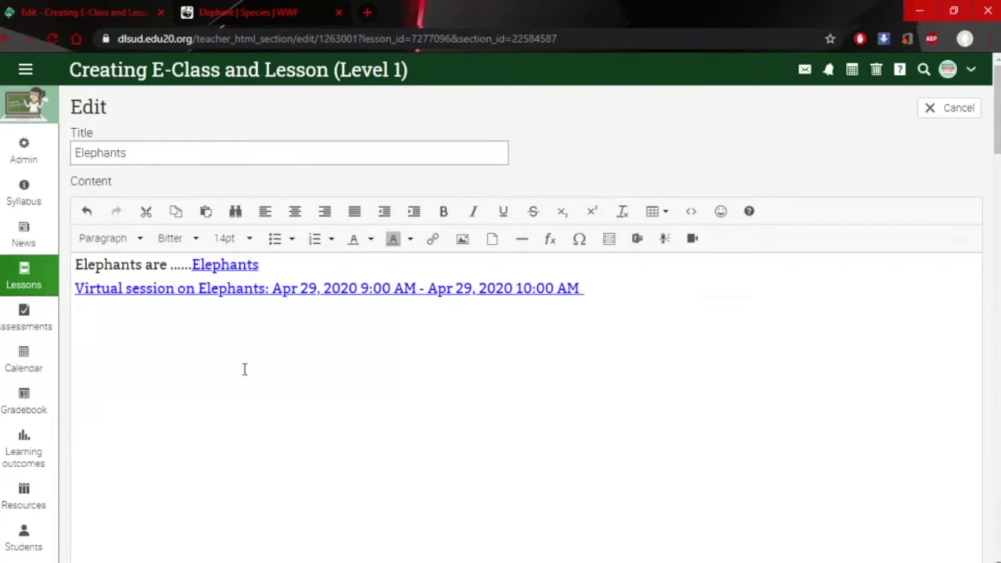
Record a short audio clip, save it into the Elephants content and add a line break after it
click(664, 249)
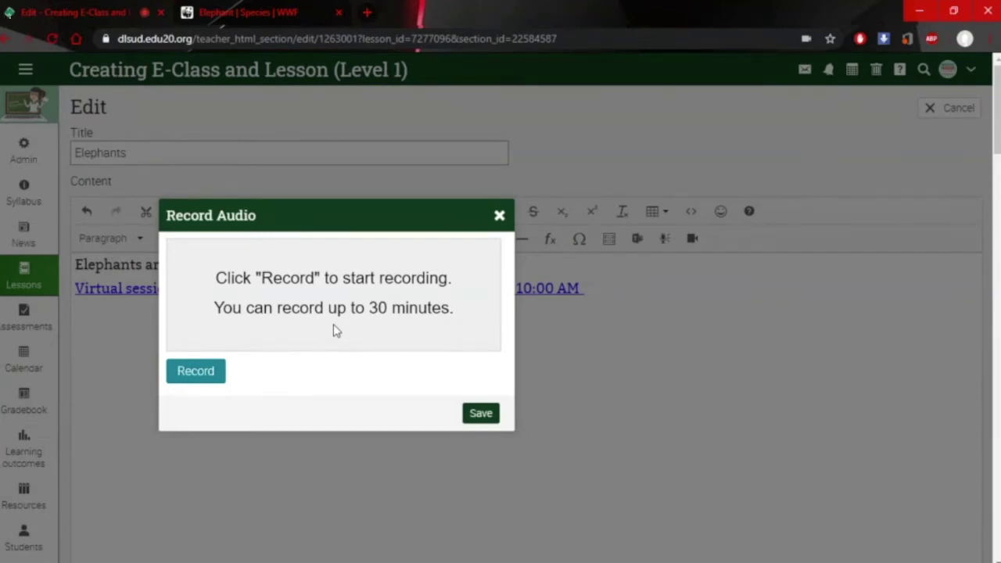
click(208, 377)
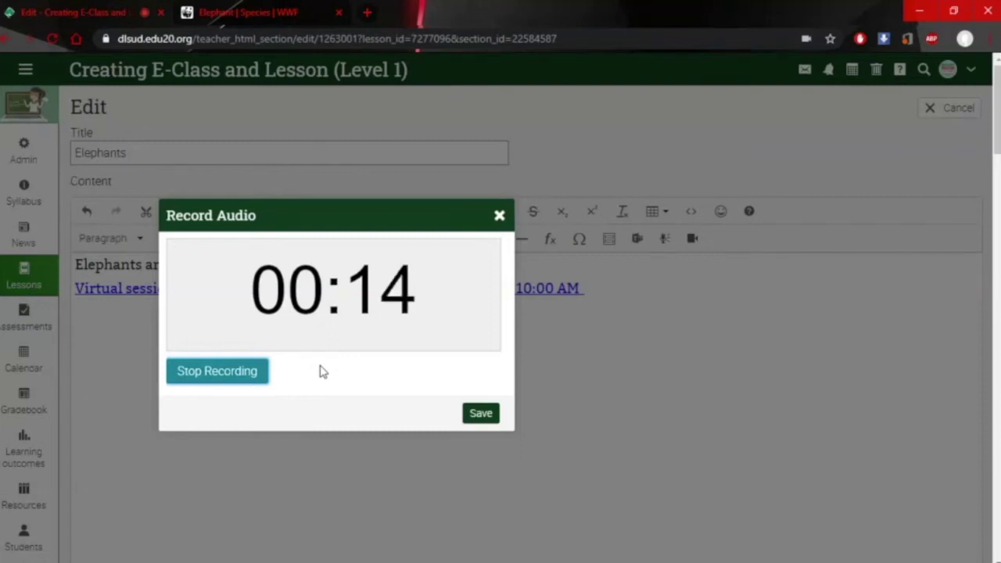
click(222, 376)
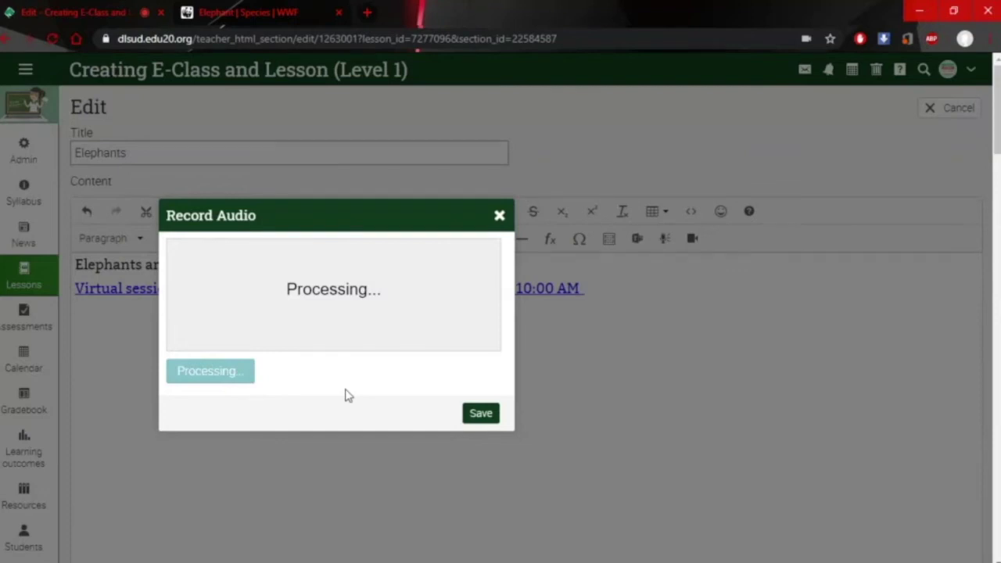
click(484, 414)
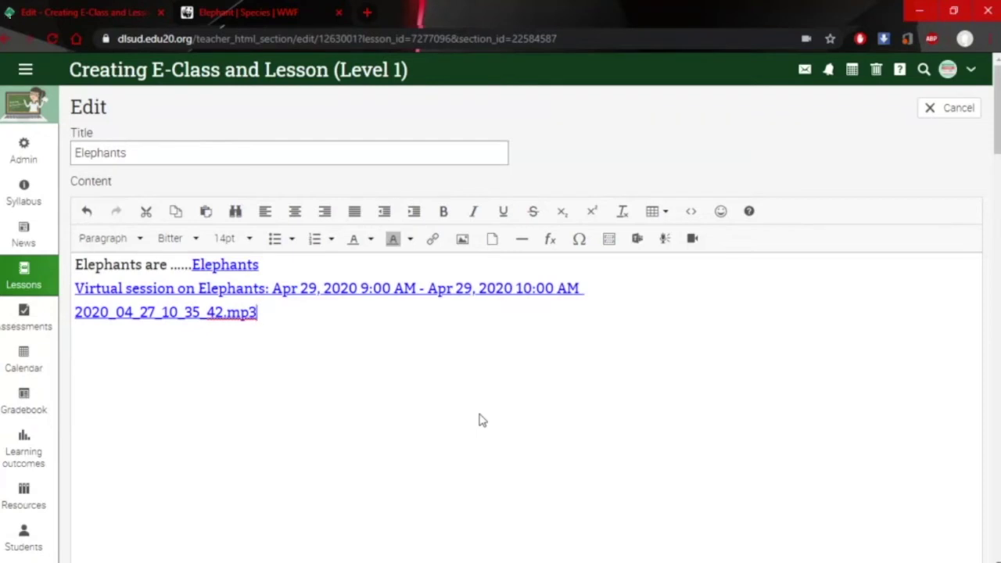
key(Return)
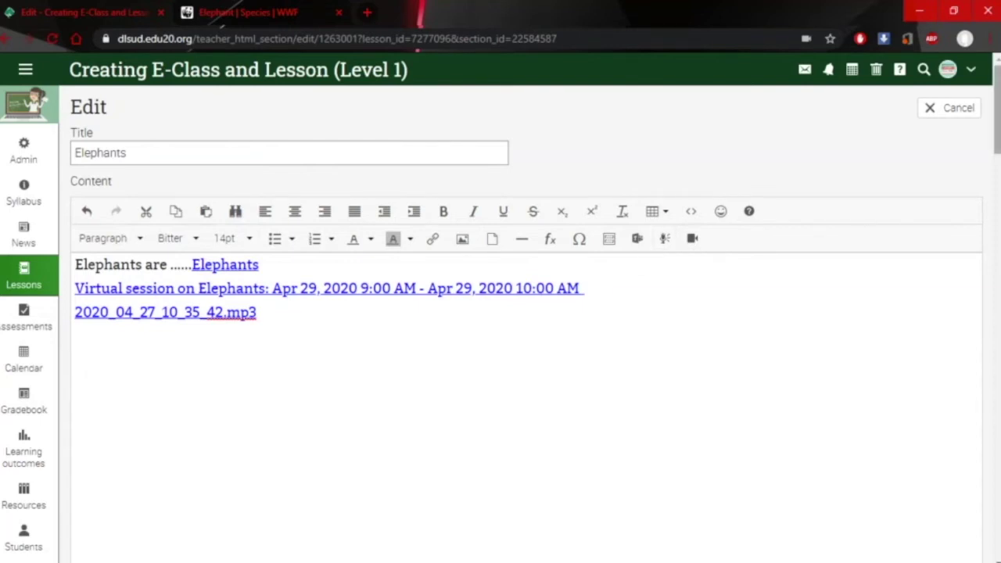
Save the Elephants page and play the embedded audio recording
scroll(610, 196, down, 3)
click(100, 504)
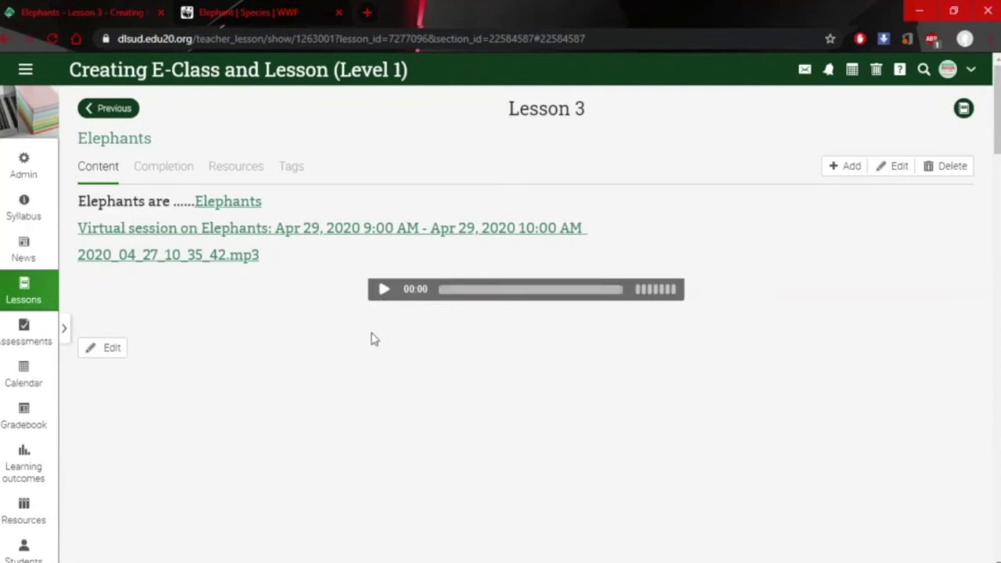
click(386, 295)
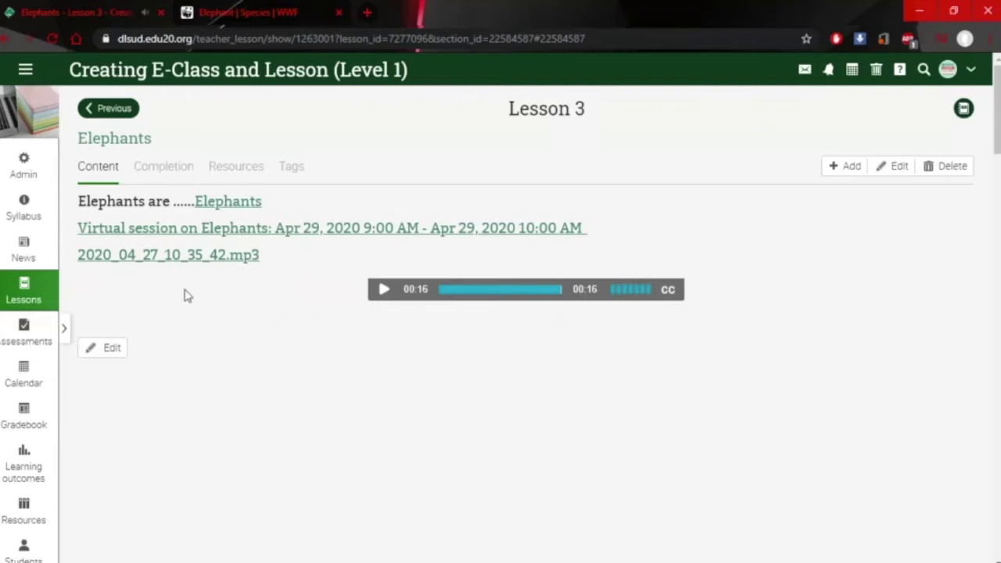
Open the "How to Add content, video and powerpoint presentation" section of the Creating Lessons lesson and read through its instructions
click(23, 297)
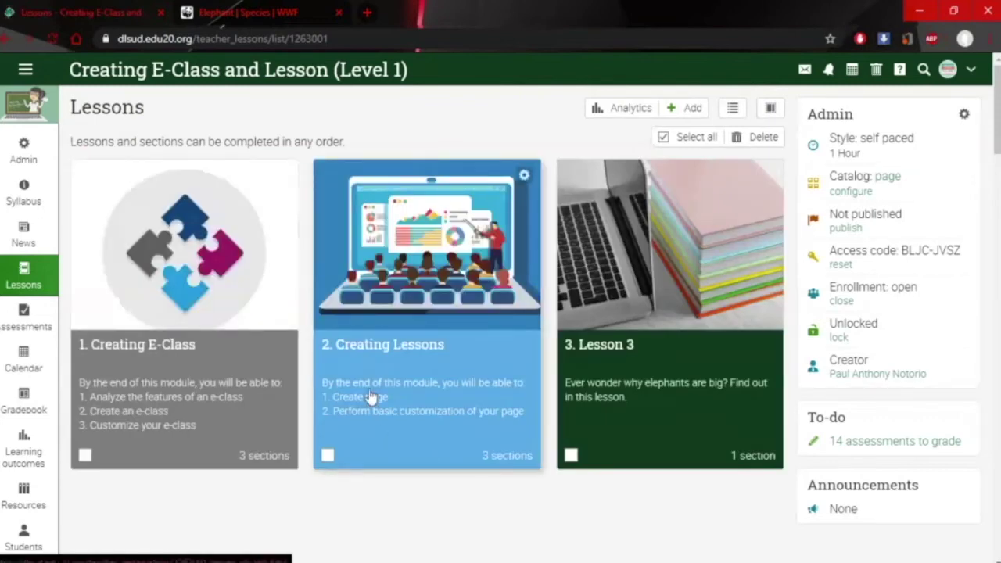
click(371, 397)
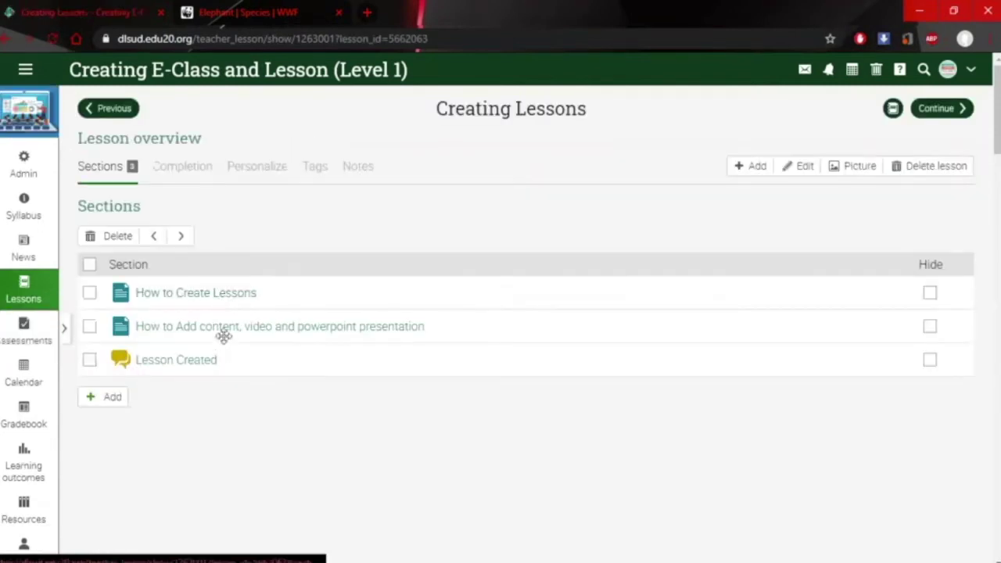
click(225, 334)
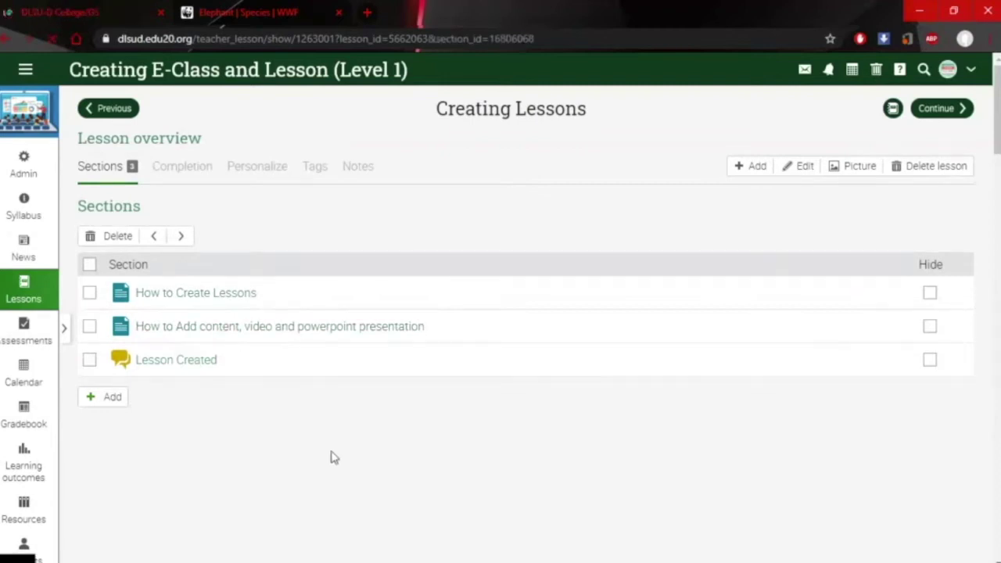
scroll(409, 452, down, 10)
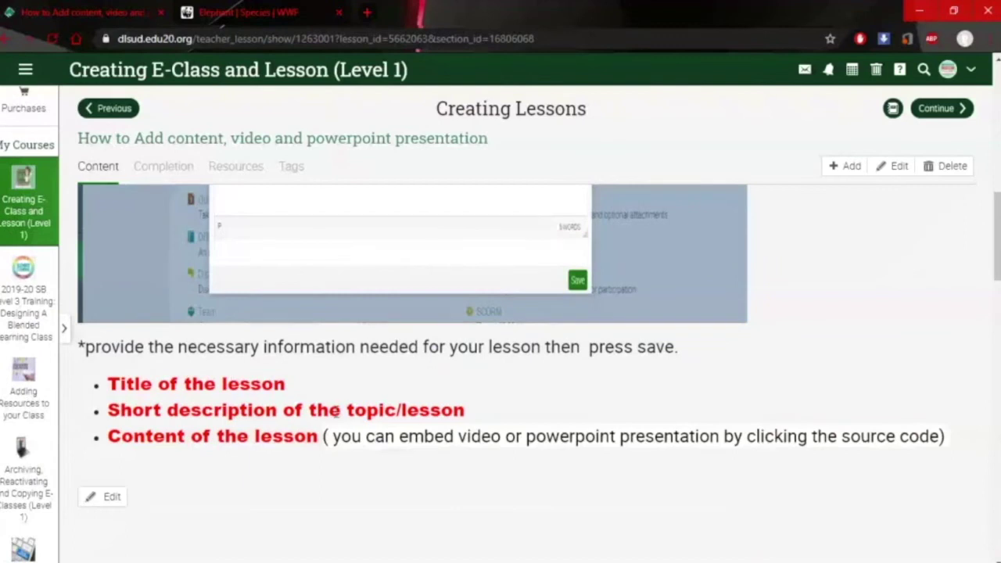
scroll(429, 447, up, 3)
scroll(252, 468, down, 3)
scroll(460, 475, up, 6)
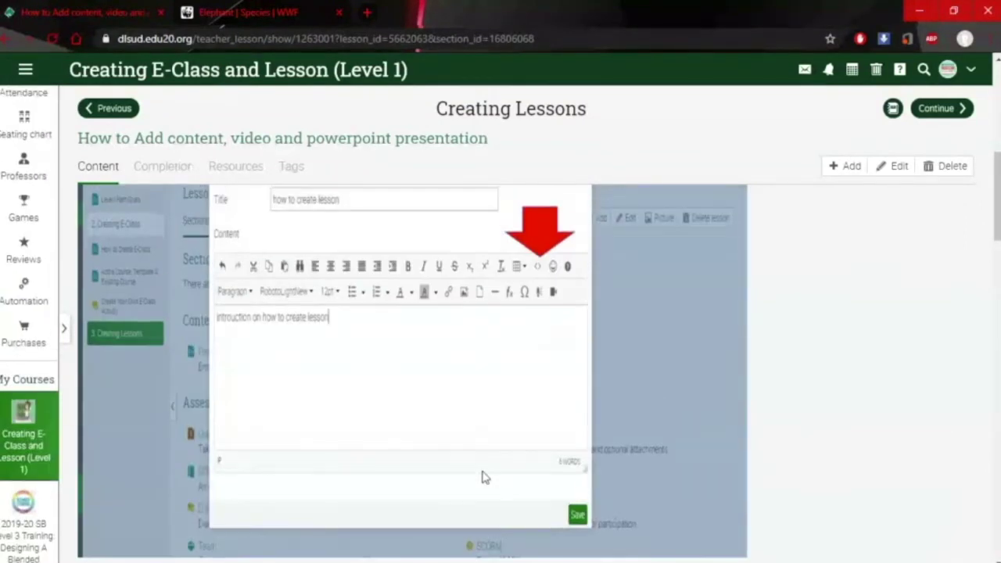
scroll(485, 478, up, 3)
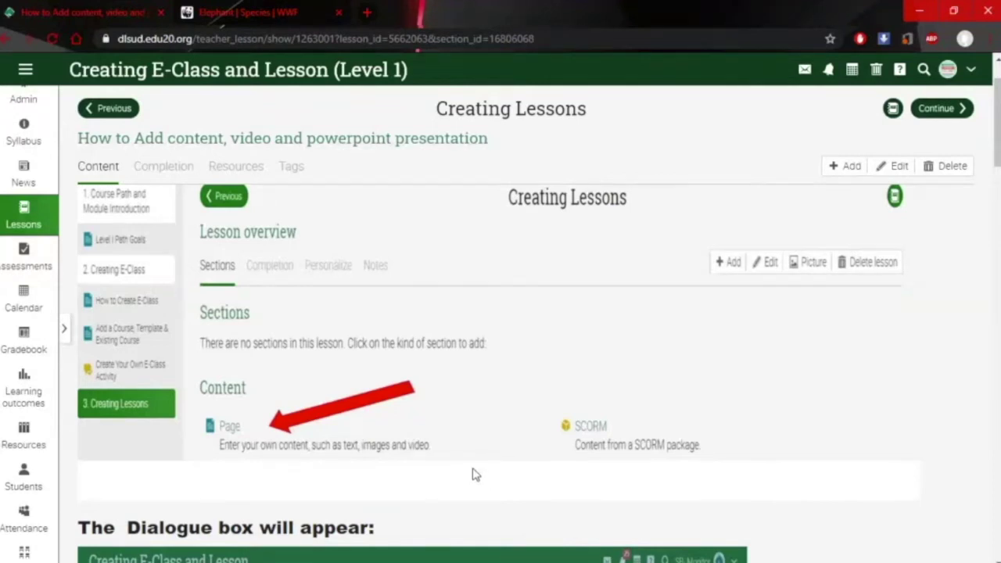
Continue to the Lesson Created assessment, examine its instructions and page address, and move on to Lesson 3
click(931, 115)
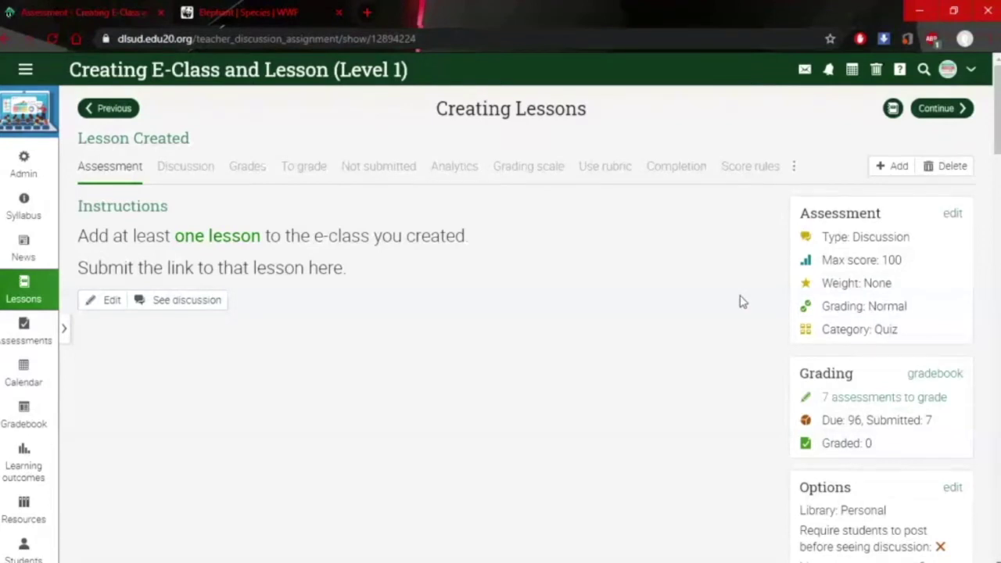
click(378, 39)
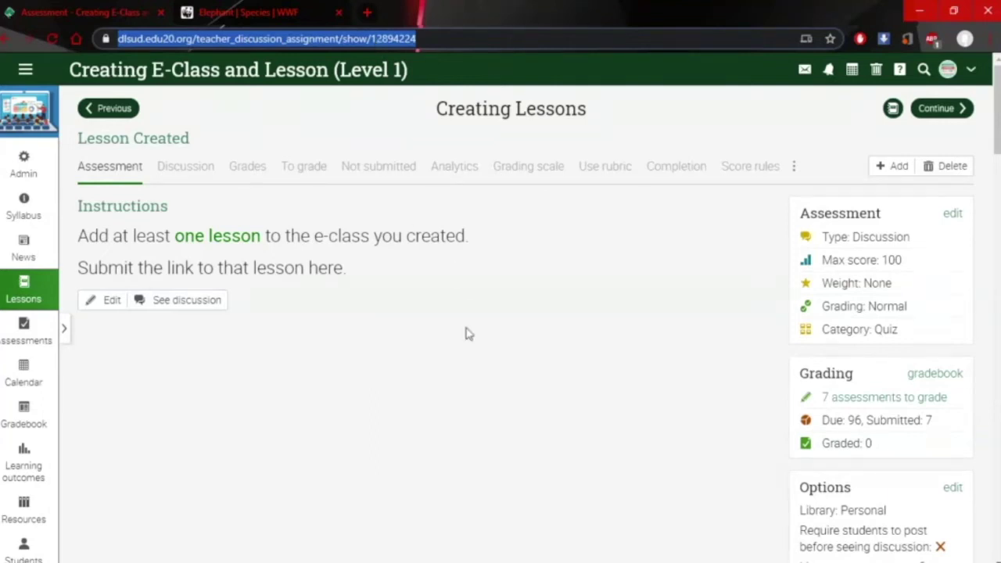
click(946, 111)
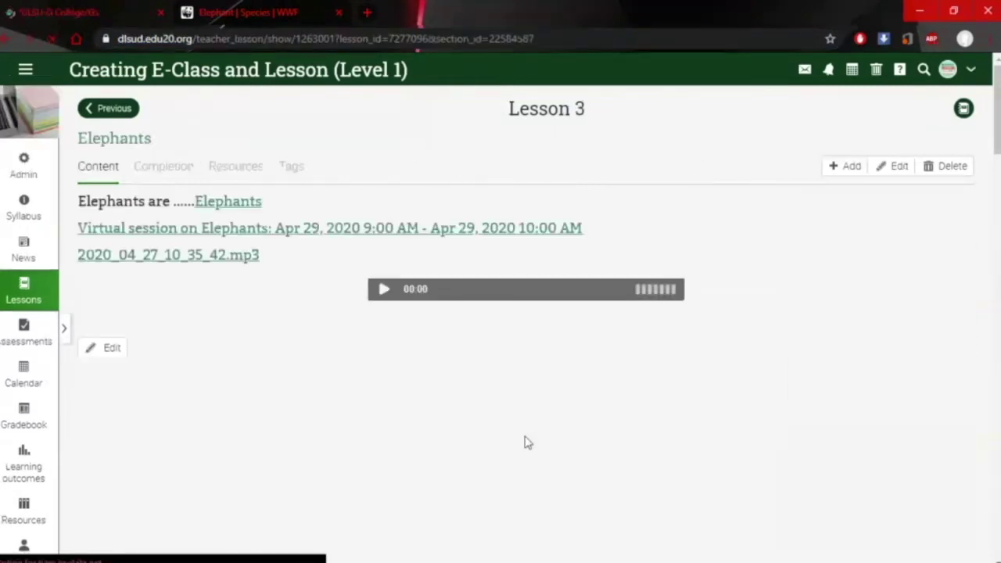
Leave Lesson 3 for the class's lesson list and open the SB Training Path Level 1 learning path
click(15, 305)
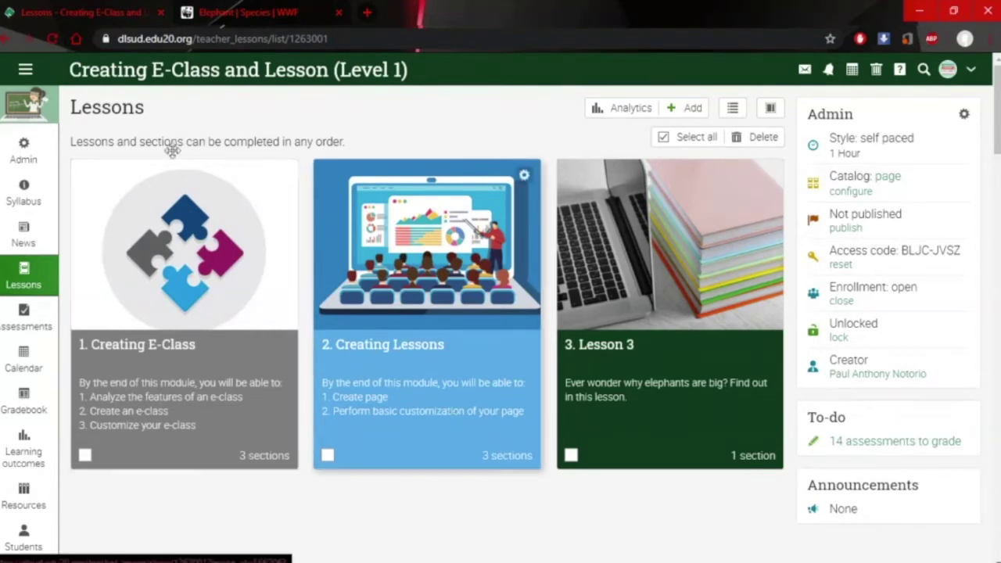
click(25, 69)
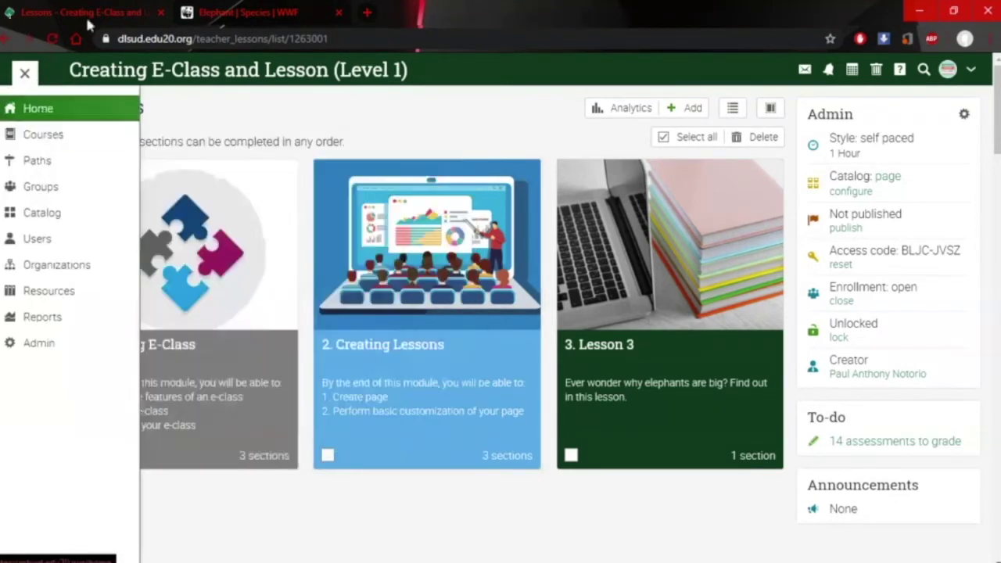
click(24, 69)
click(24, 69)
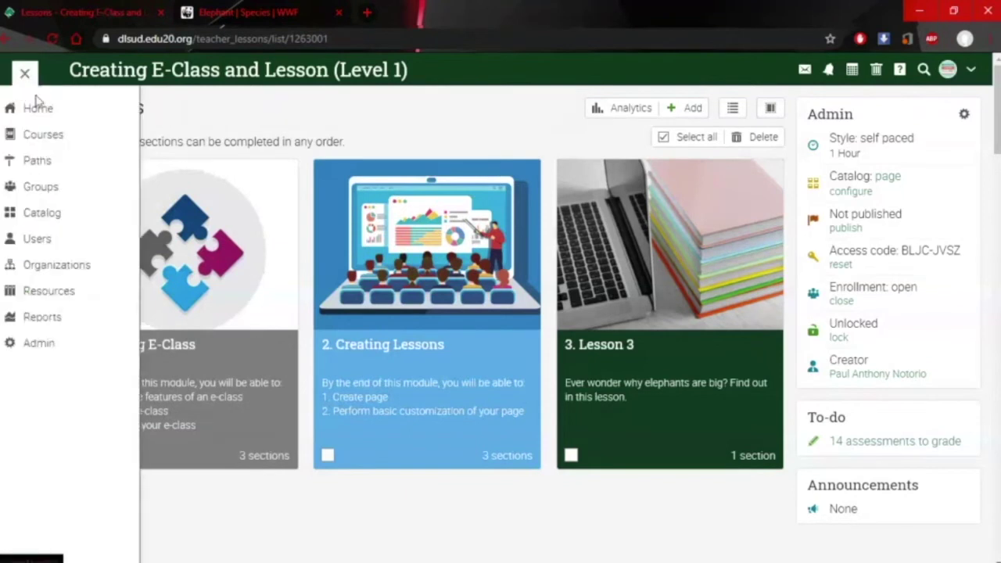
click(36, 162)
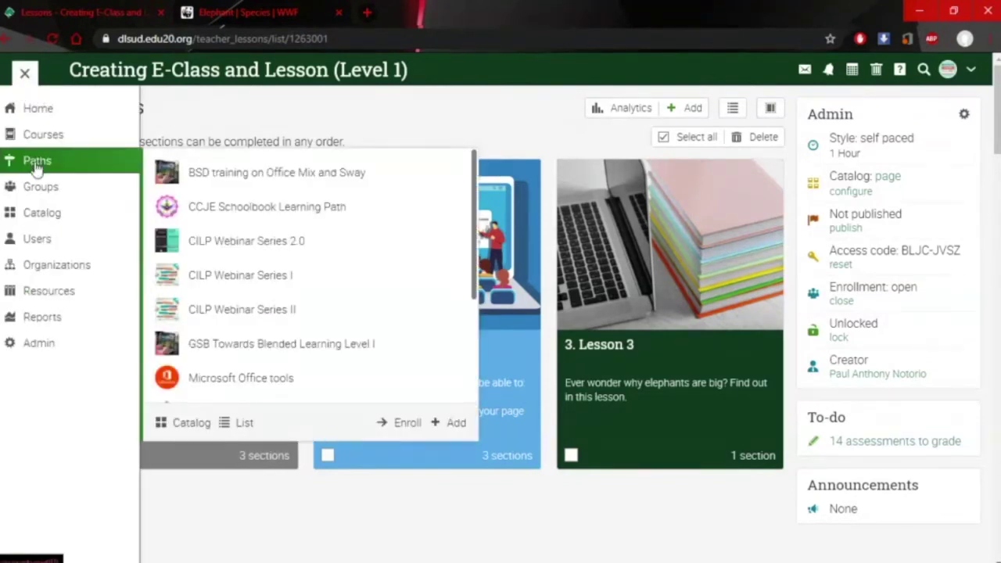
scroll(269, 290, down, 5)
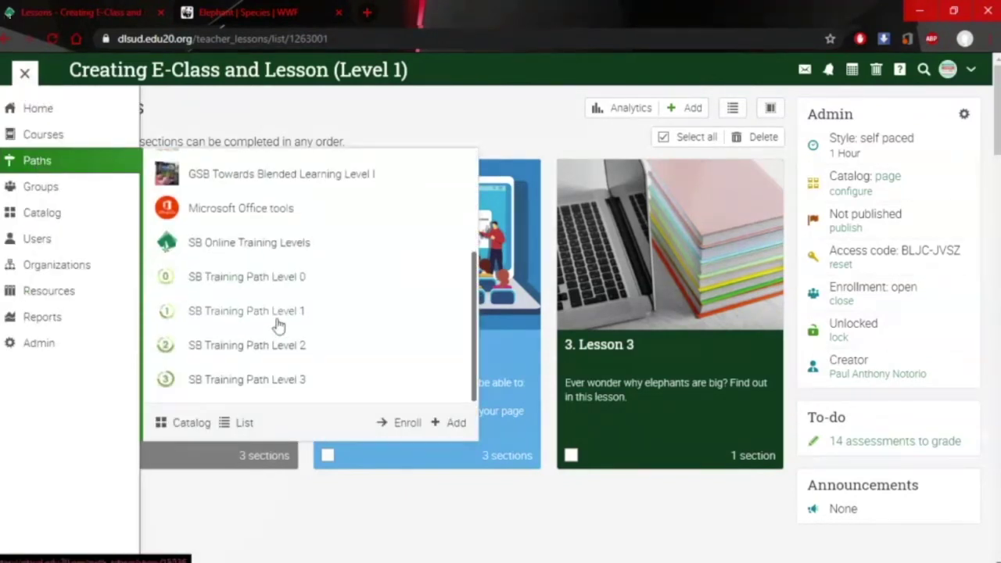
click(301, 365)
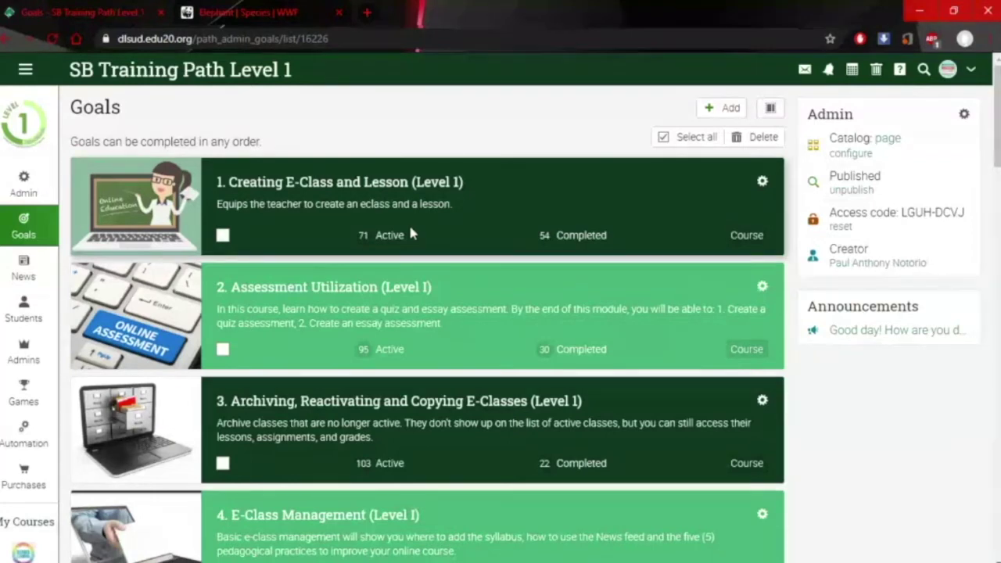
Open the Assessment Utilization (Level I) course from the path goals in a new browser tab and switch to it
right_click(312, 293)
click(335, 297)
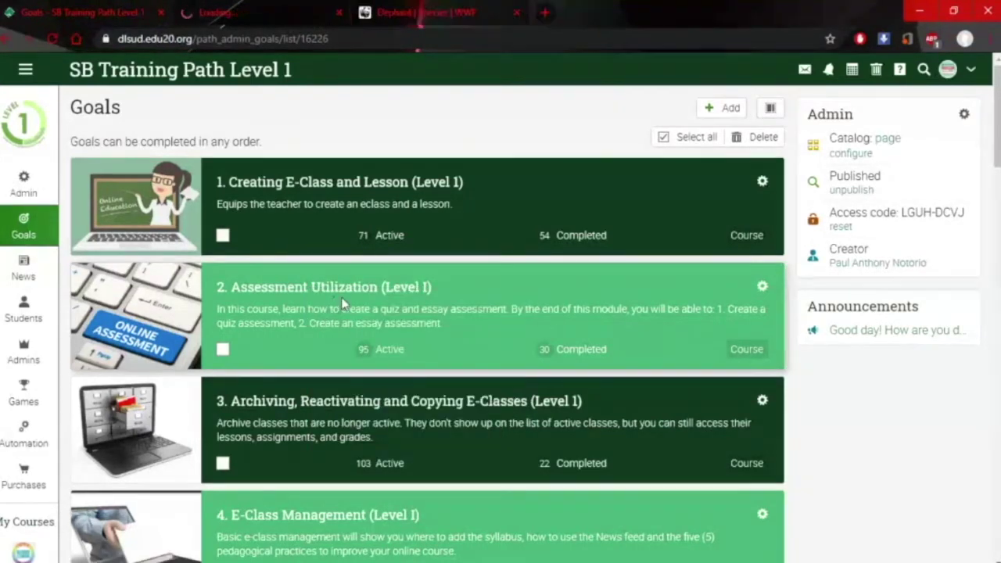
click(265, 12)
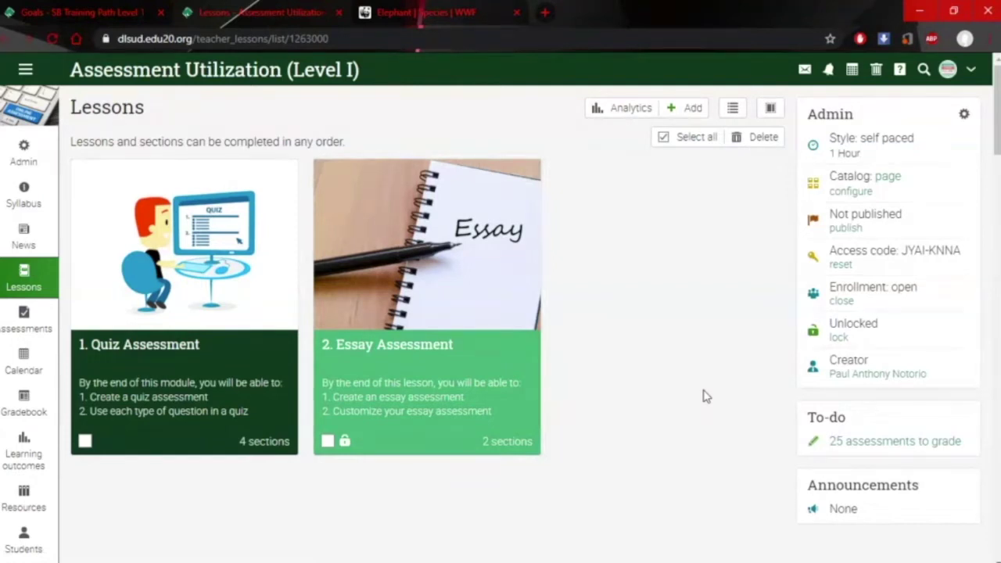
Open Basic Quiz Assessment in the Quiz Assessment lesson and examine its instructions, grading details and options
click(146, 391)
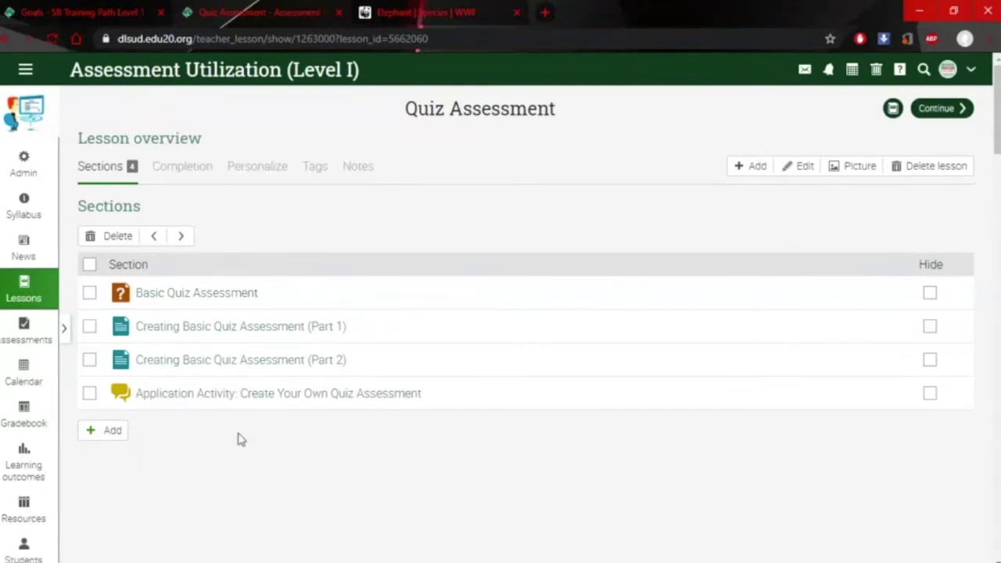
click(211, 300)
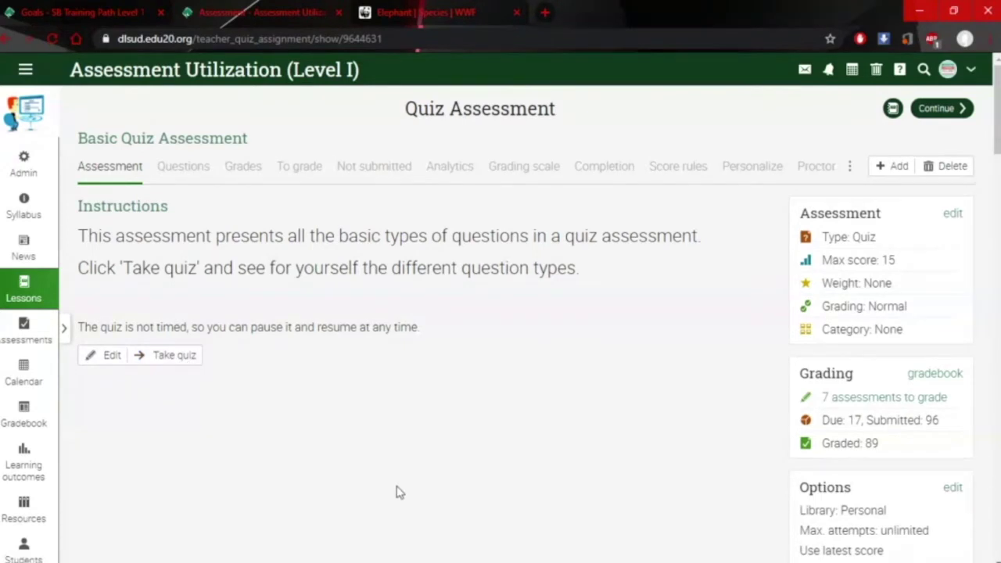
scroll(396, 491, down, 2)
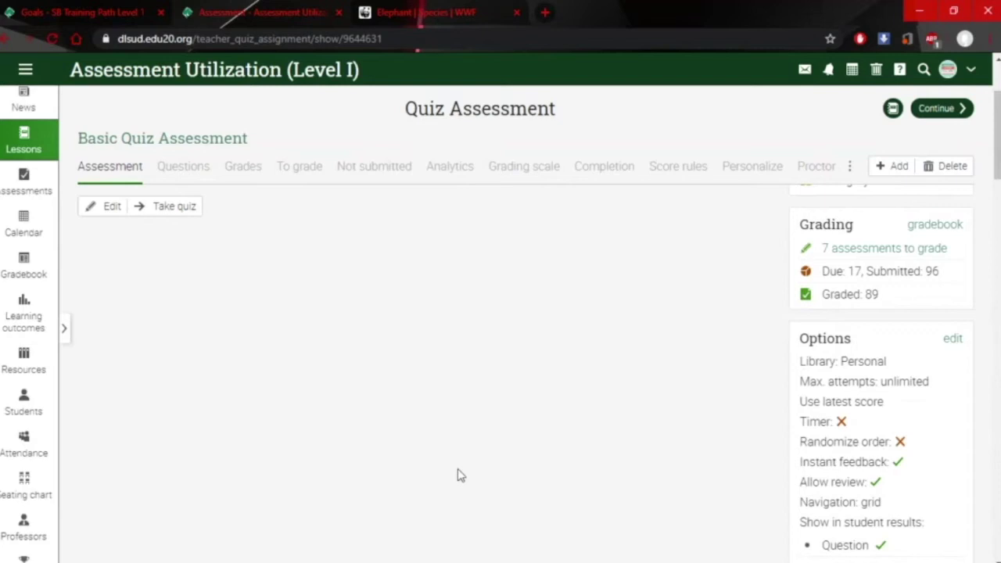
scroll(429, 465, up, 2)
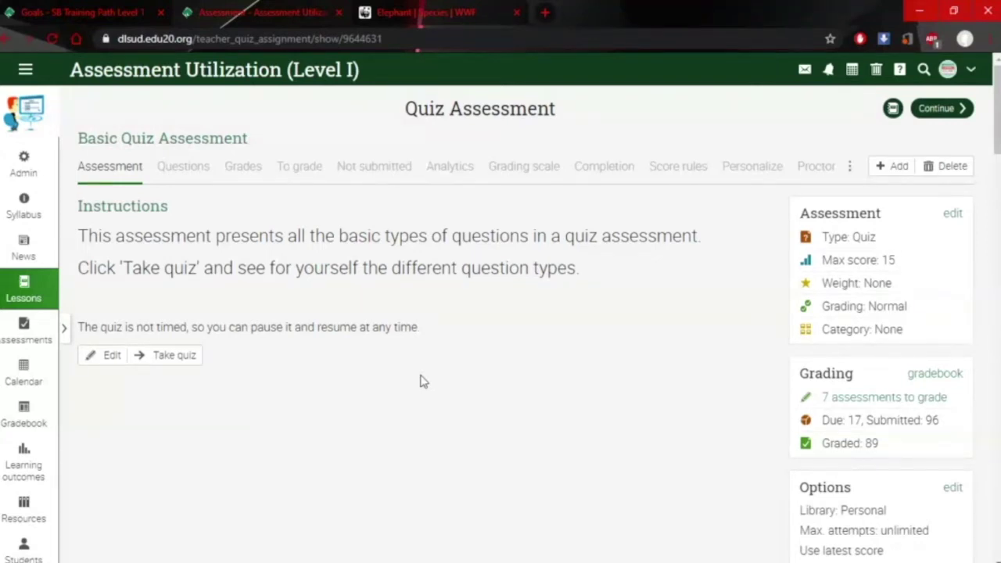
Continue to Creating Basic Quiz Assessment (Part 1) and read the overview on adding a quiz, down to the Questions section
click(935, 114)
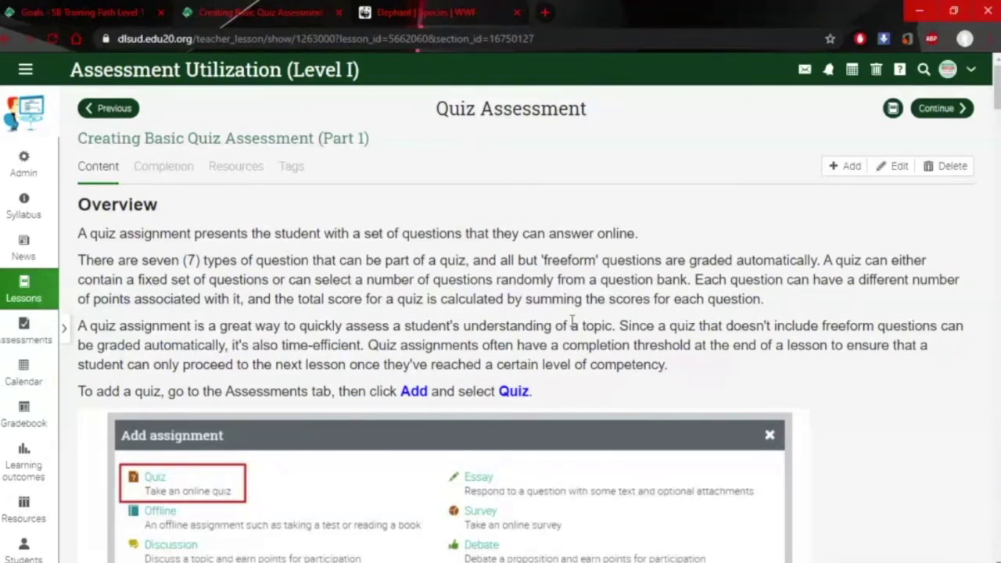
scroll(631, 392, down, 2)
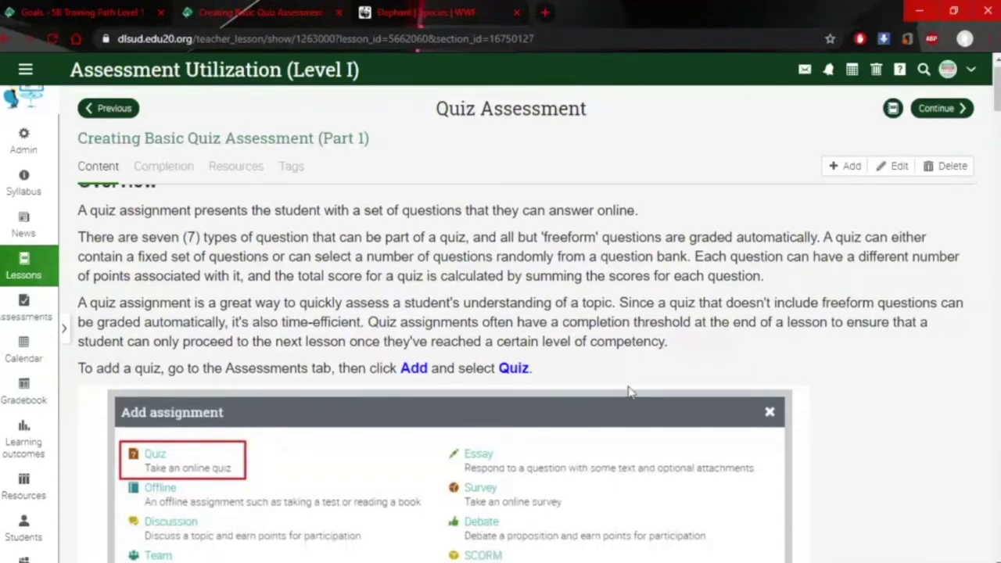
scroll(630, 392, up, 2)
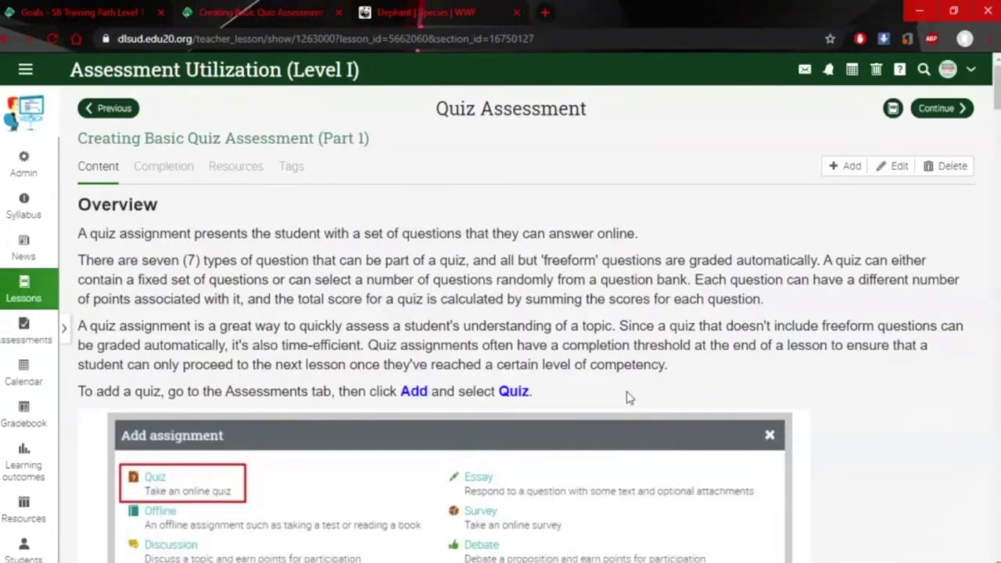
scroll(629, 399, down, 2)
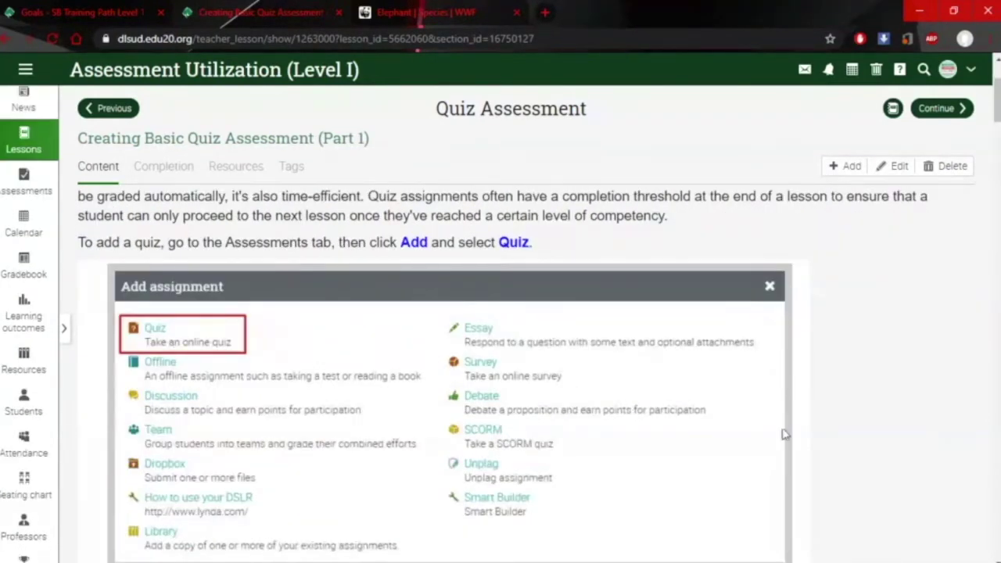
scroll(764, 444, down, 5)
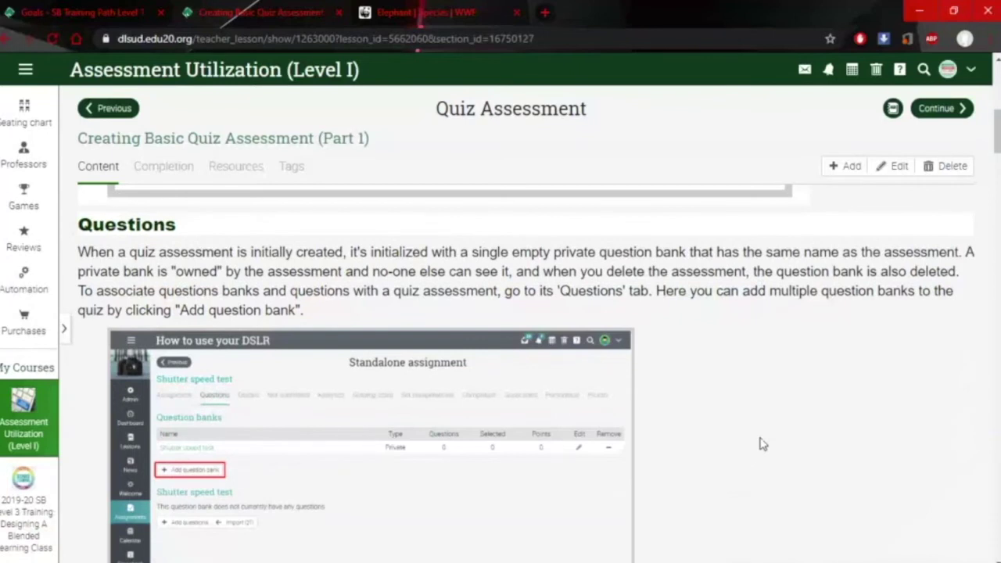
scroll(760, 443, down, 1)
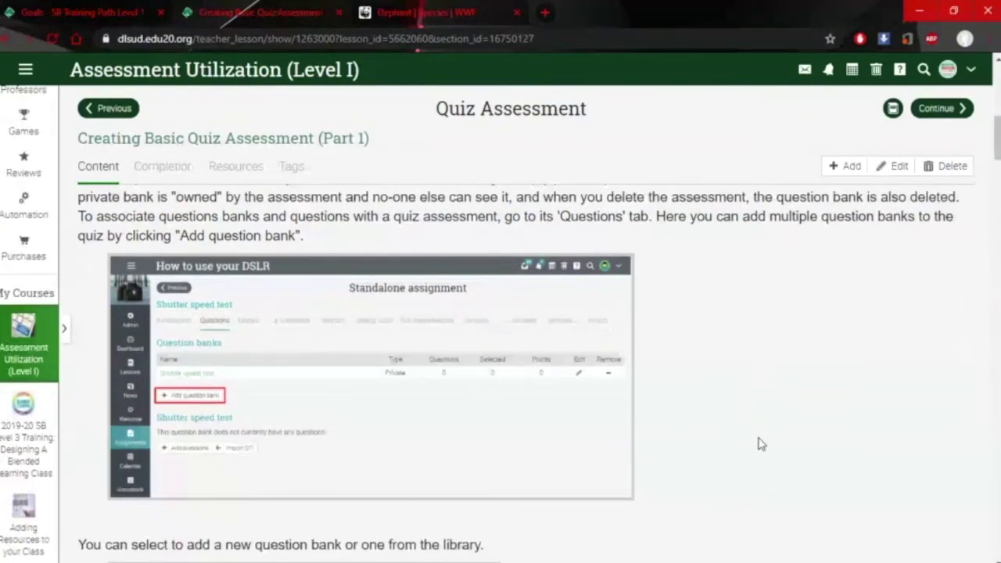
Examine the Questions section on how question banks are associated with a quiz assessment and its example screenshot
scroll(998, 153, up, 1)
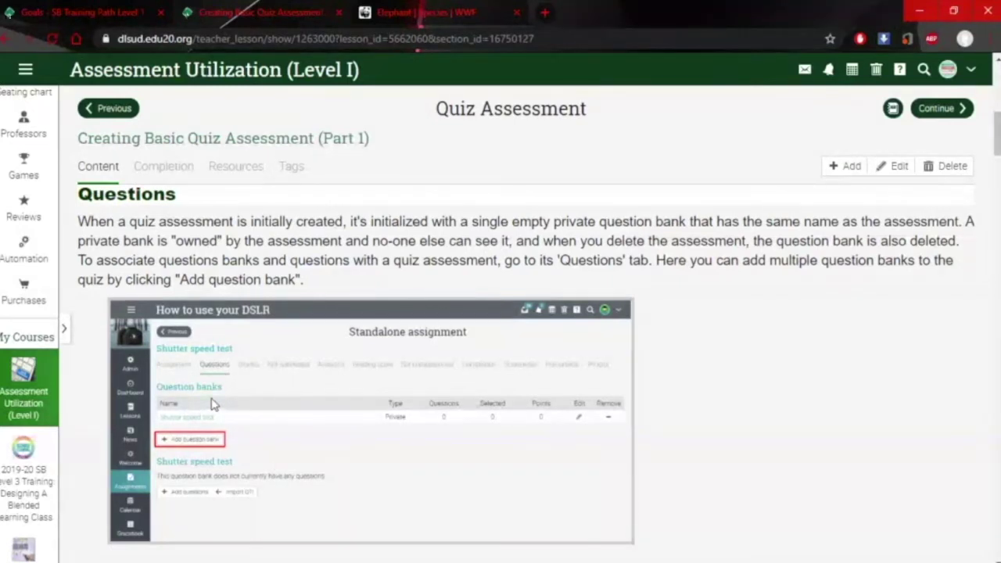
scroll(364, 456, down, 1)
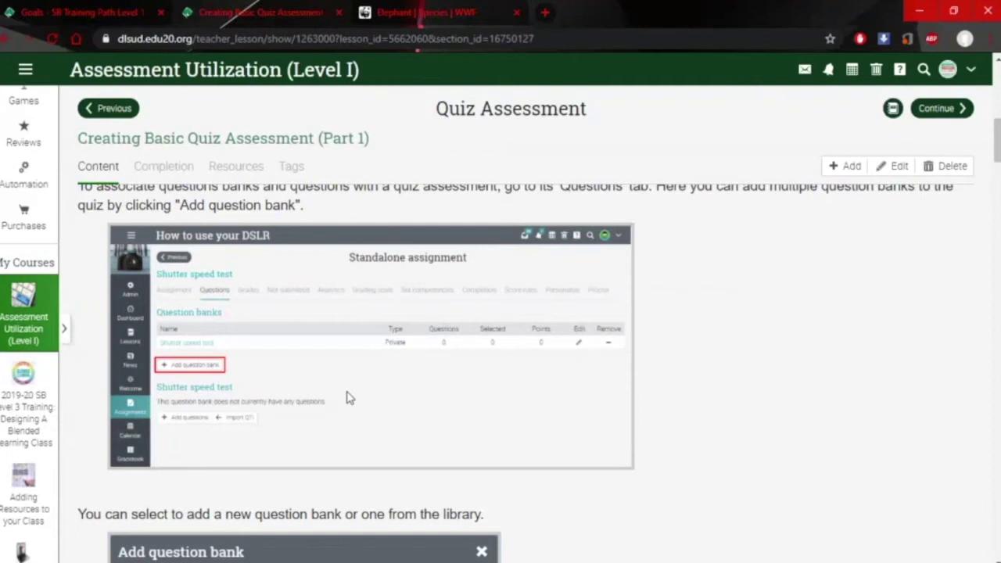
scroll(349, 398, down, 2)
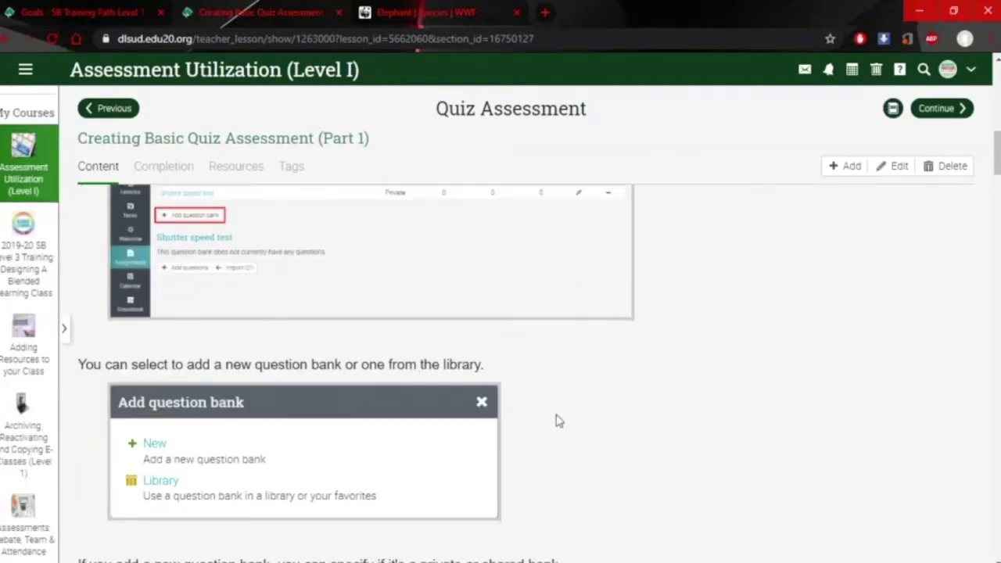
scroll(556, 418, down, 2)
scroll(556, 418, up, 3)
scroll(556, 422, up, 2)
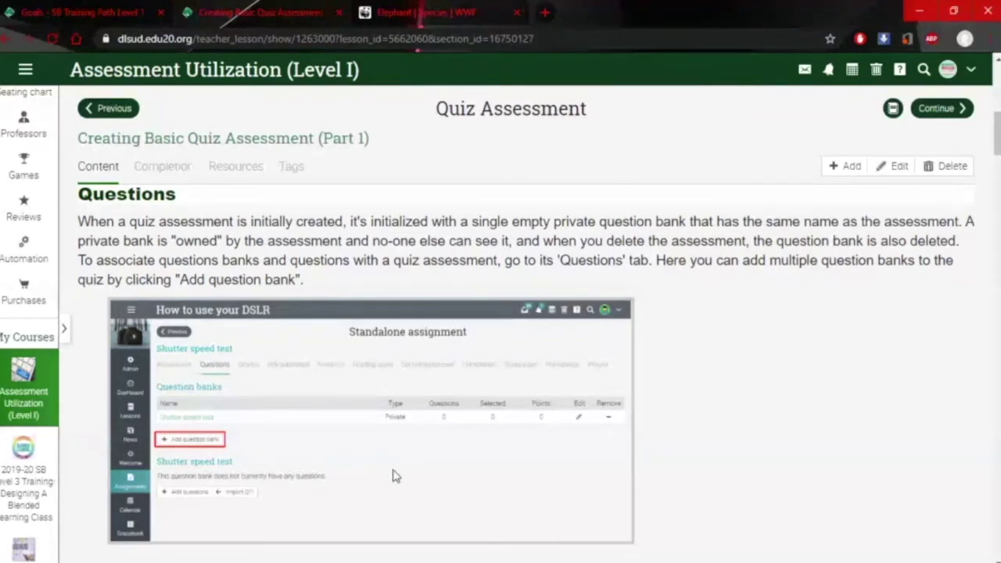
scroll(387, 477, down, 1)
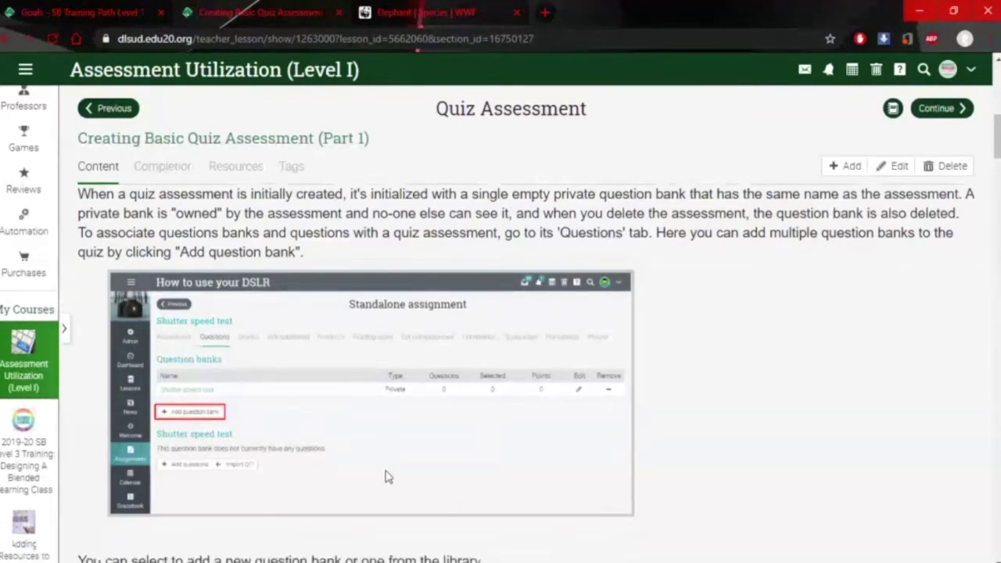
Read the instructions on adding a new or library question bank and on making it private or shared
scroll(387, 477, down, 3)
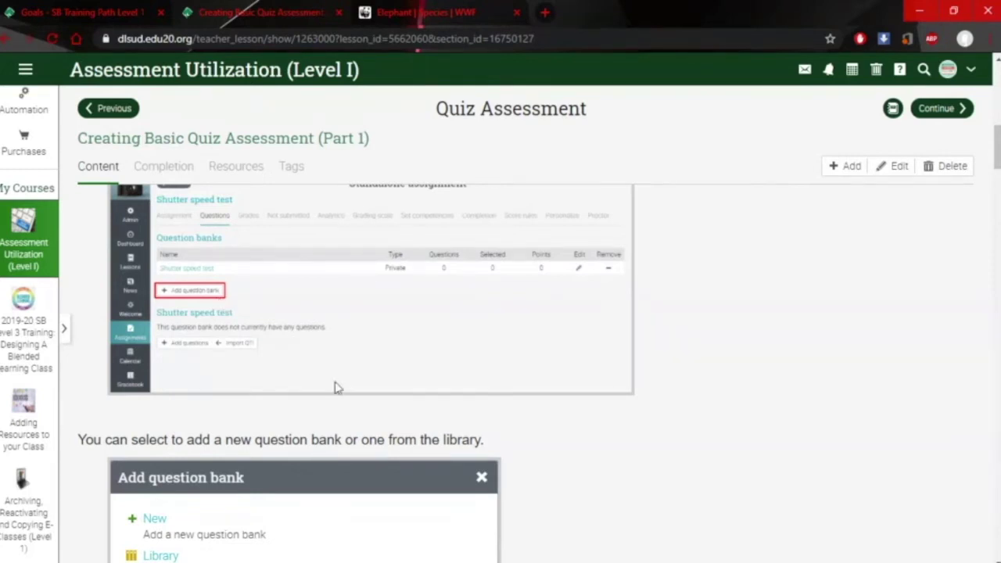
scroll(342, 398, down, 3)
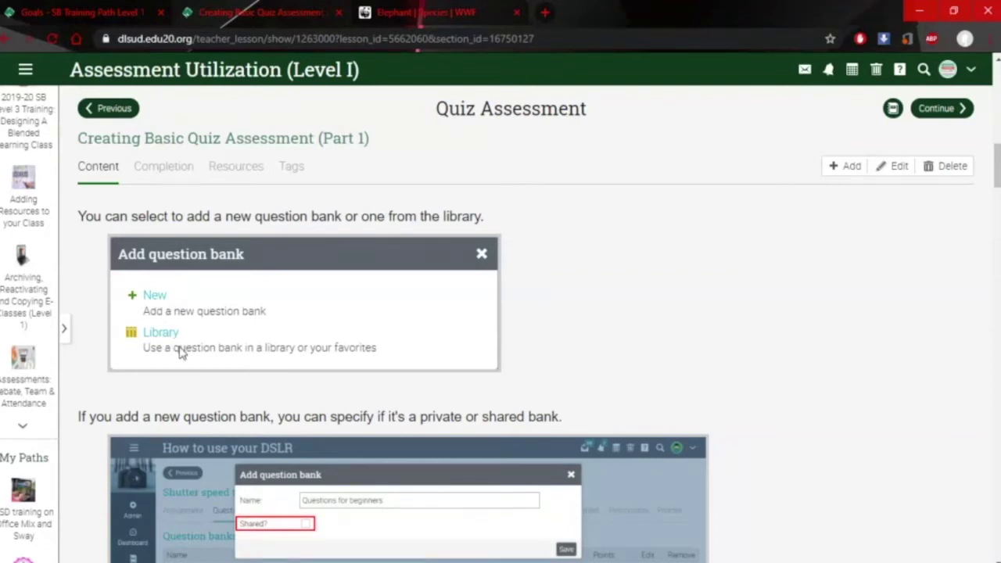
scroll(179, 352, down, 2)
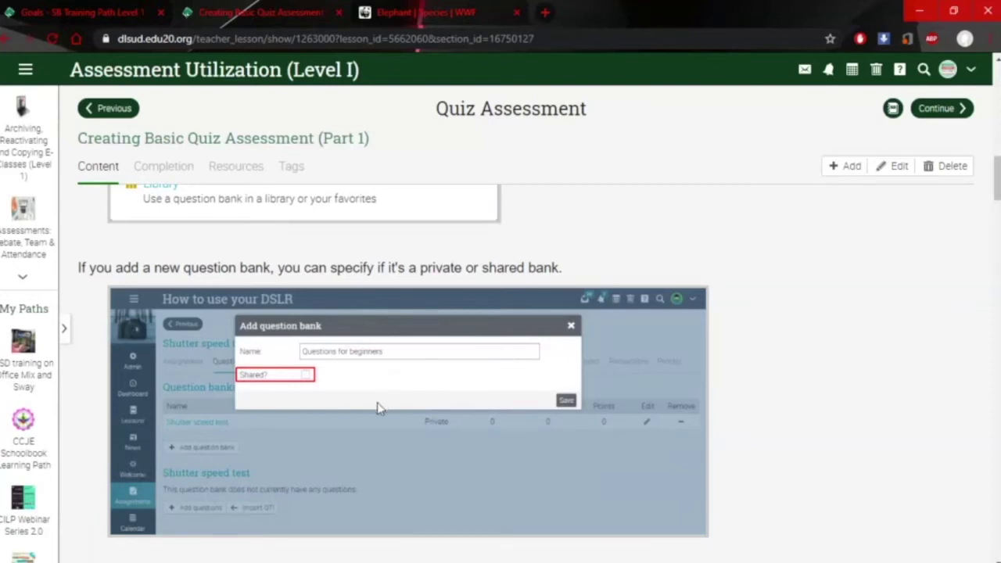
scroll(438, 411, down, 2)
scroll(491, 440, down, 2)
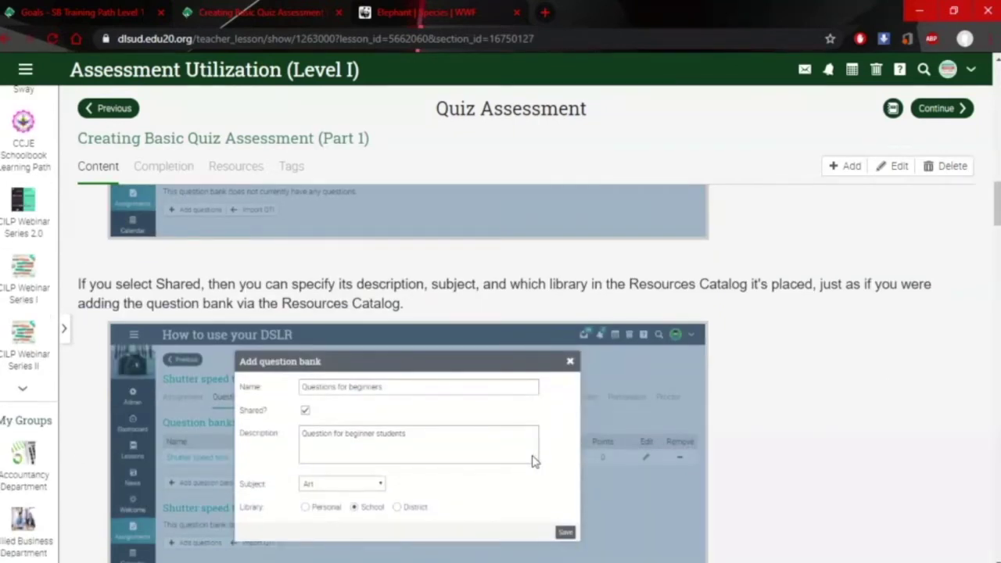
Read how to add questions to question banks manually or by importing QTI, comparing the example with the preceding question bank settings
scroll(532, 461, down, 5)
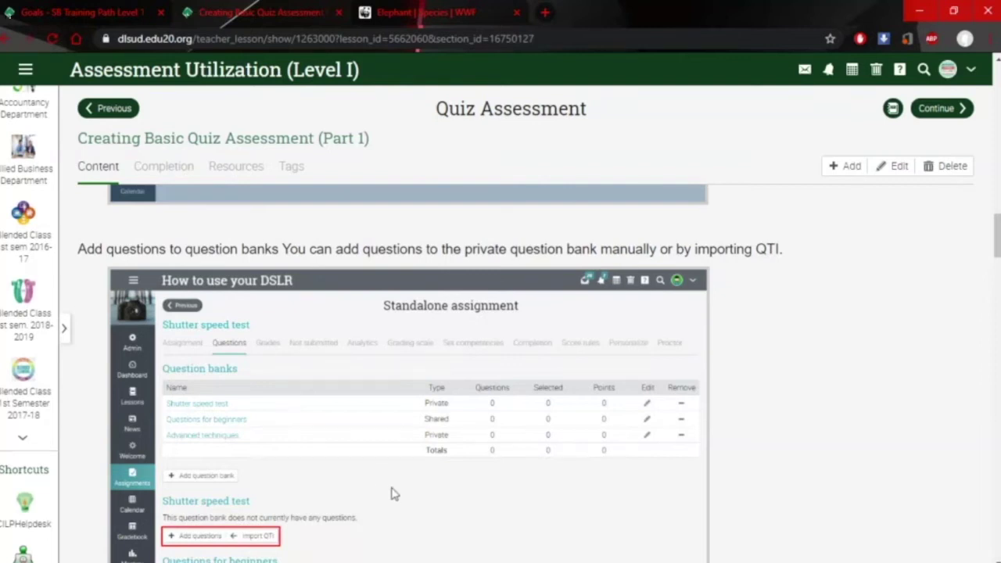
scroll(393, 494, down, 4)
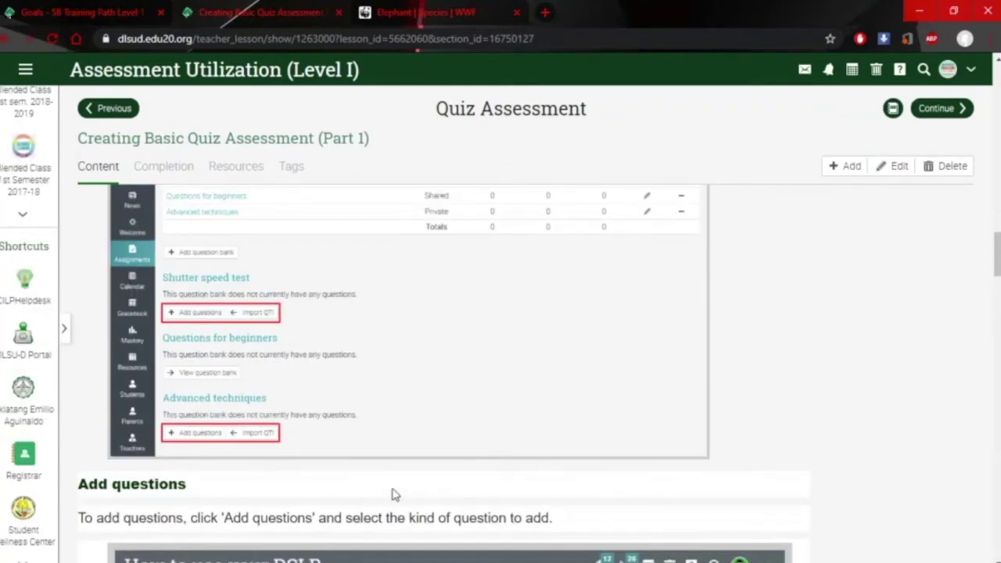
scroll(472, 463, up, 2)
scroll(473, 463, down, 1)
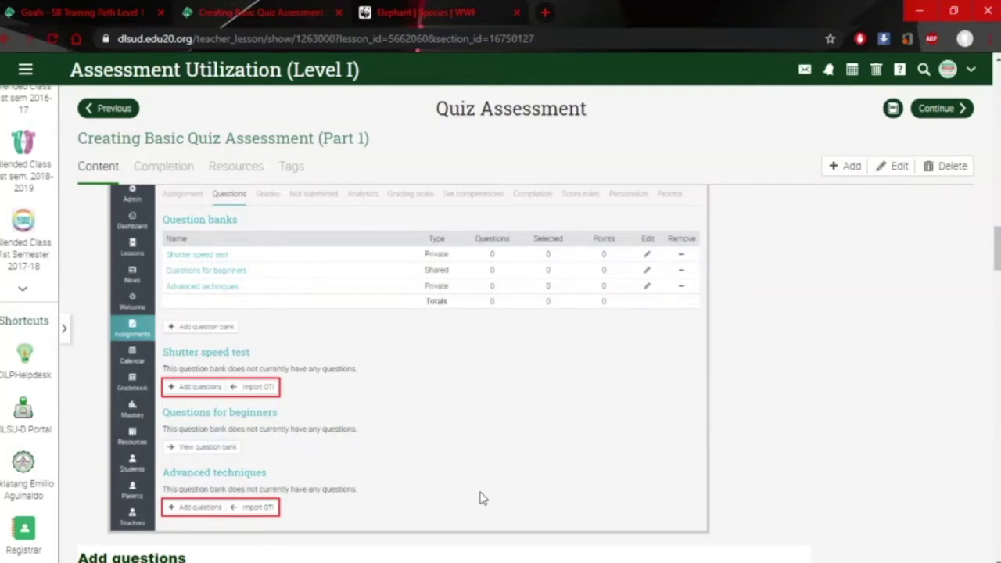
scroll(493, 498, down, 1)
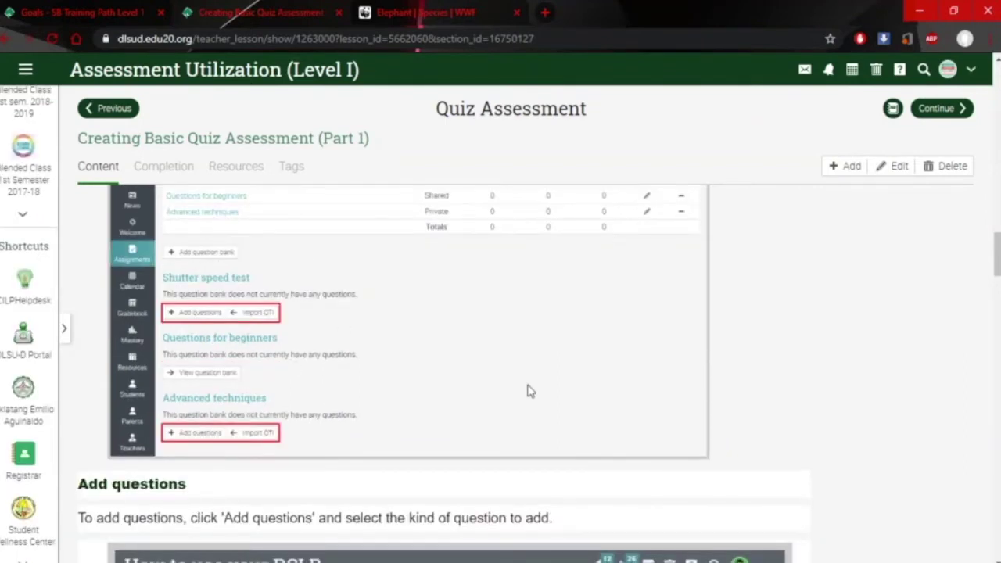
scroll(529, 394, up, 2)
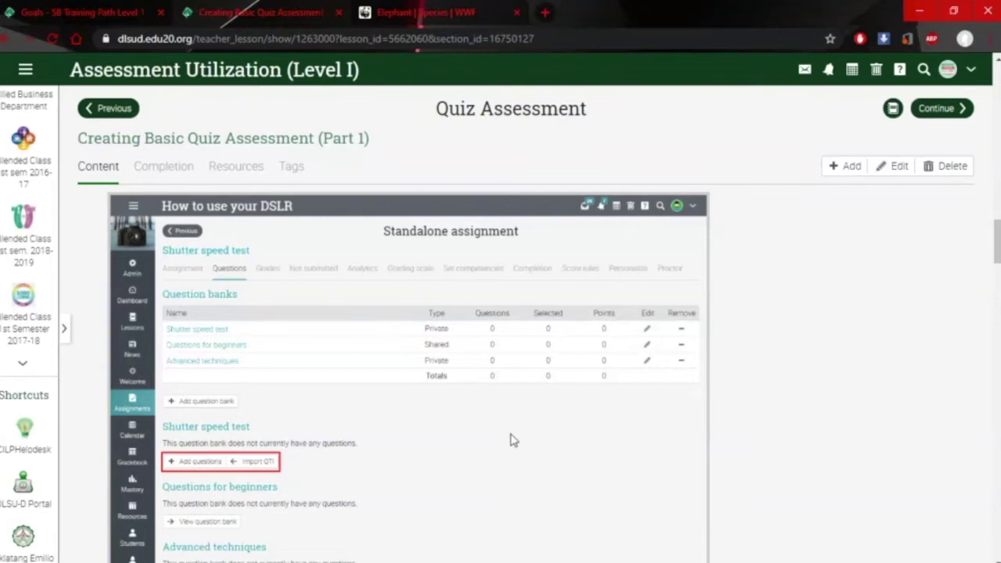
scroll(513, 450, up, 2)
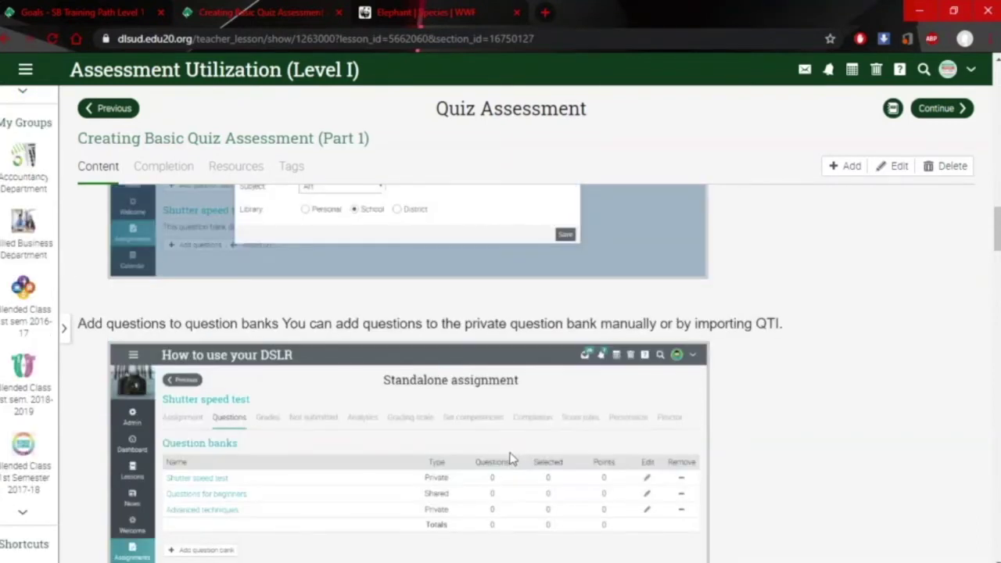
scroll(512, 457, down, 2)
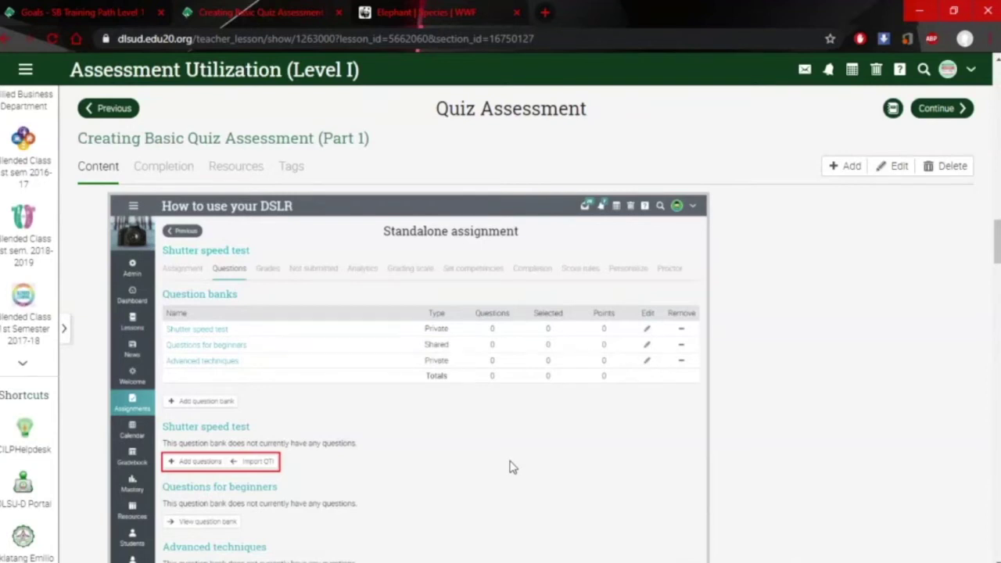
scroll(510, 467, down, 1)
scroll(510, 465, up, 8)
scroll(510, 463, down, 4)
scroll(510, 463, down, 6)
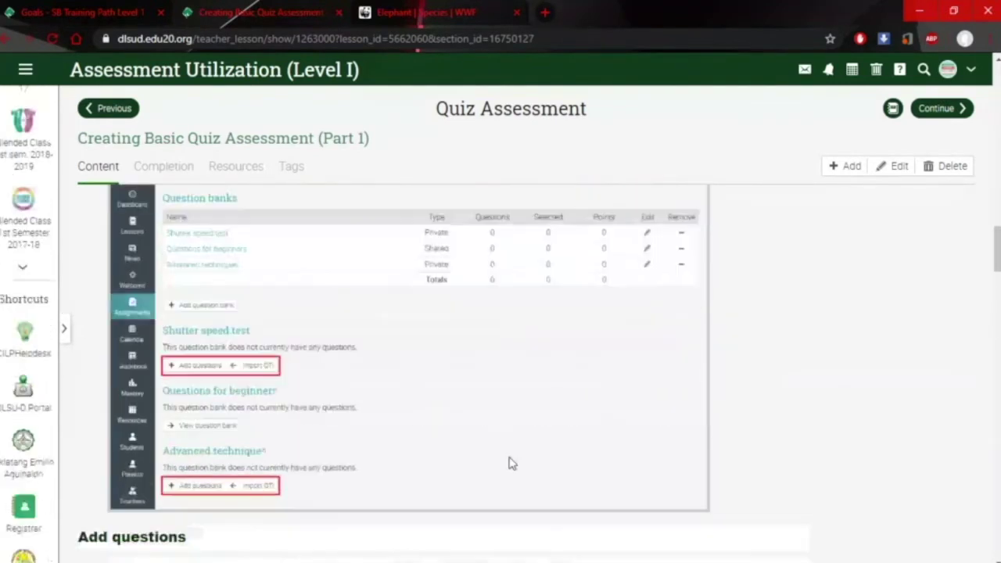
Skim the question types, go back over the question bank instructions and reread how to add a quiz
scroll(508, 463, down, 3)
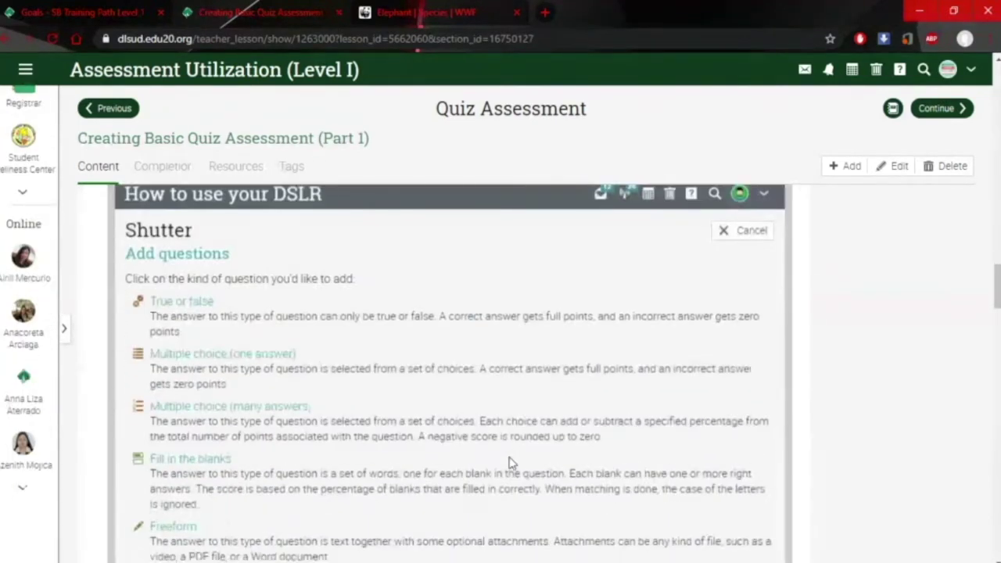
scroll(508, 462, up, 2)
drag(997, 289, 997, 153)
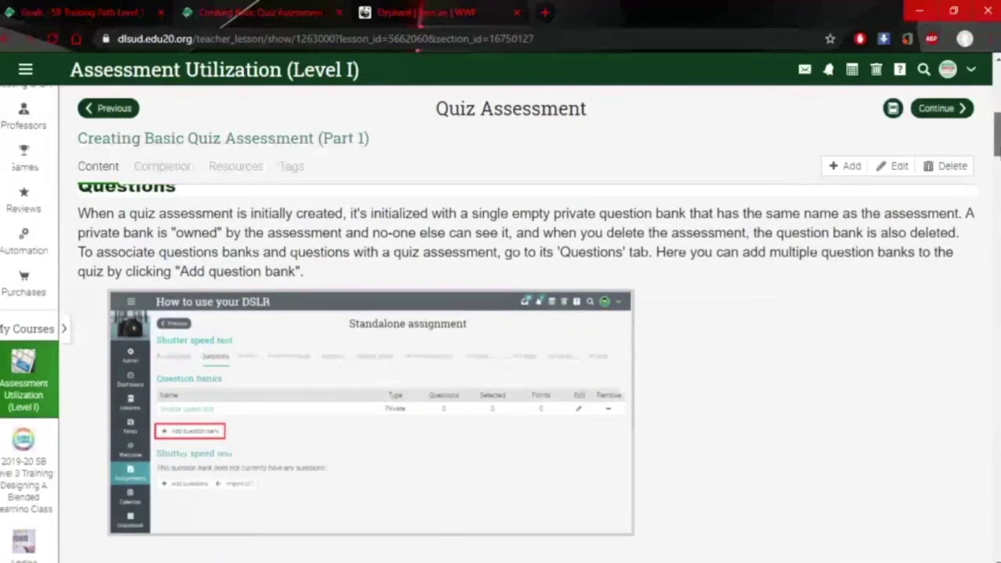
scroll(383, 282, down, 2)
scroll(368, 333, up, 1)
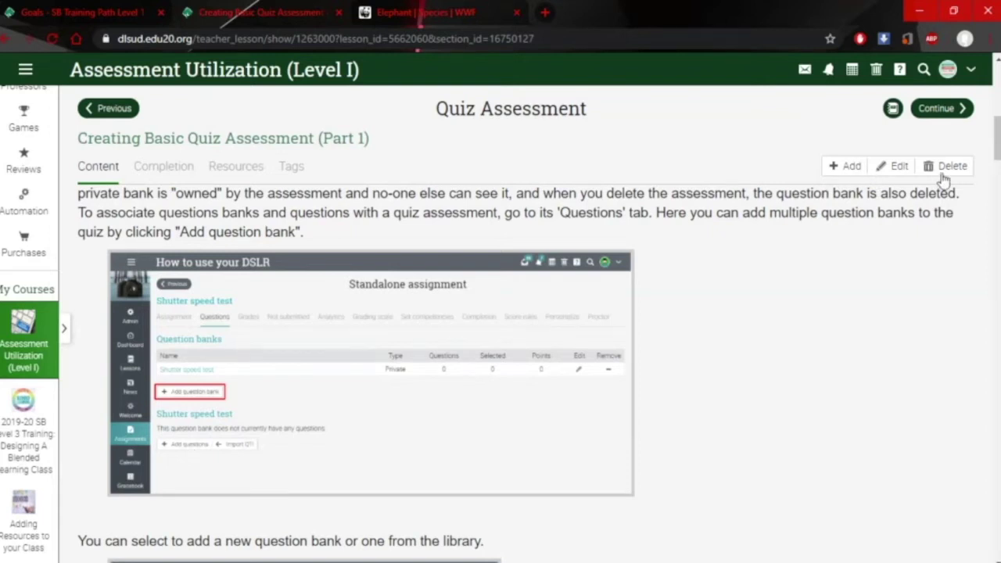
scroll(993, 156, up, 6)
scroll(993, 157, up, 1)
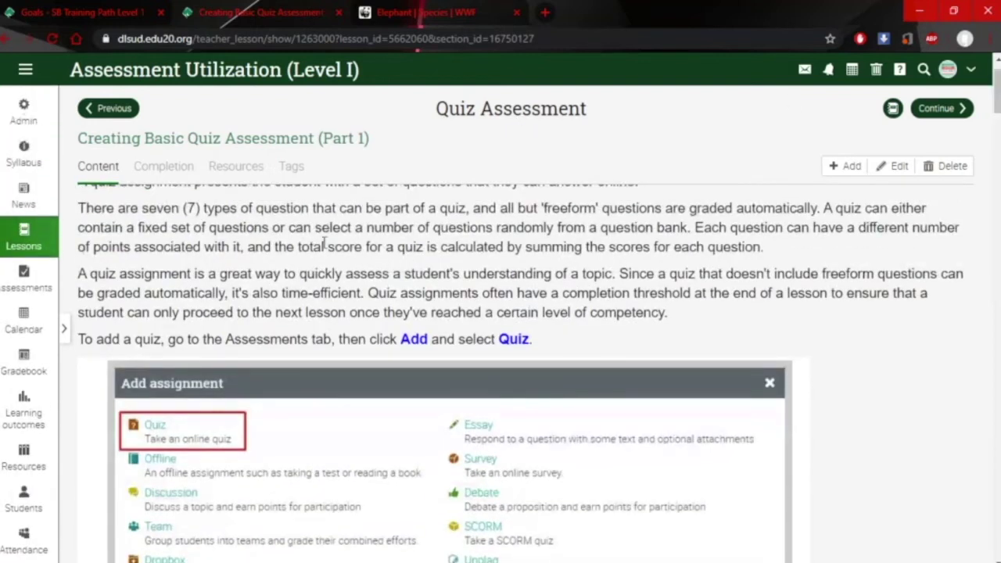
Start a new quiz assessment for the class titled "Quiz demo" with unlimited maximum attempts
click(25, 289)
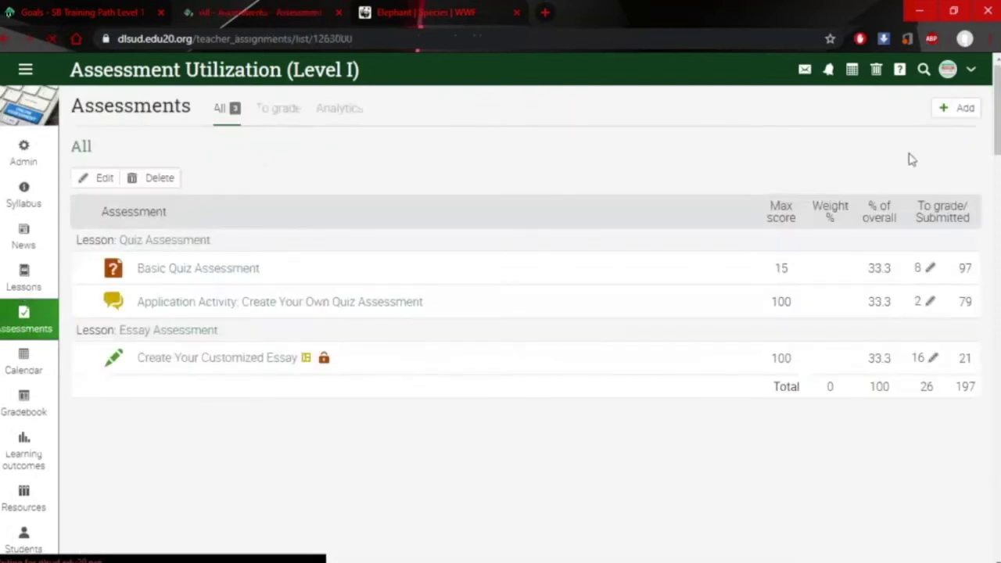
click(947, 111)
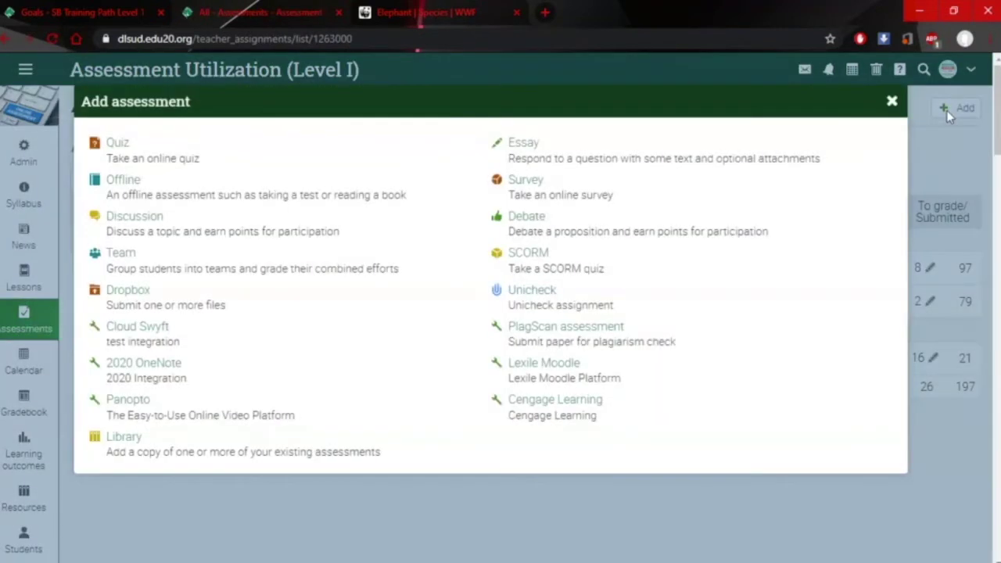
click(113, 146)
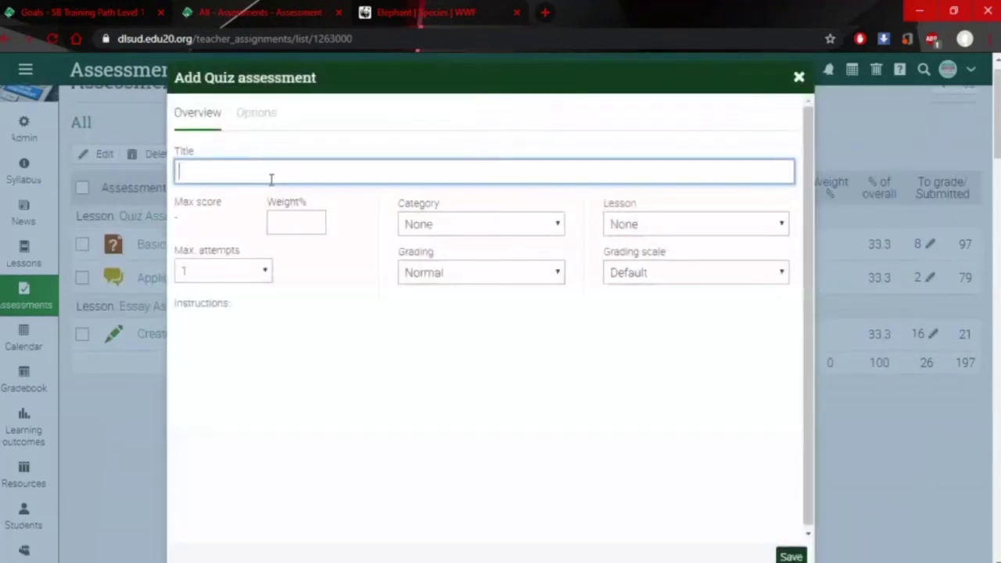
text(Quiz demo)
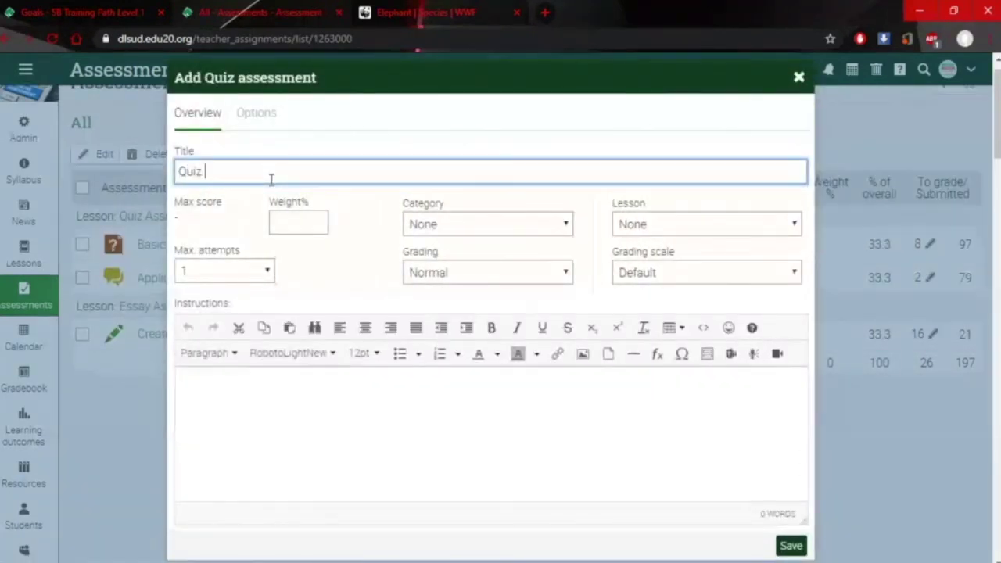
click(266, 271)
click(232, 294)
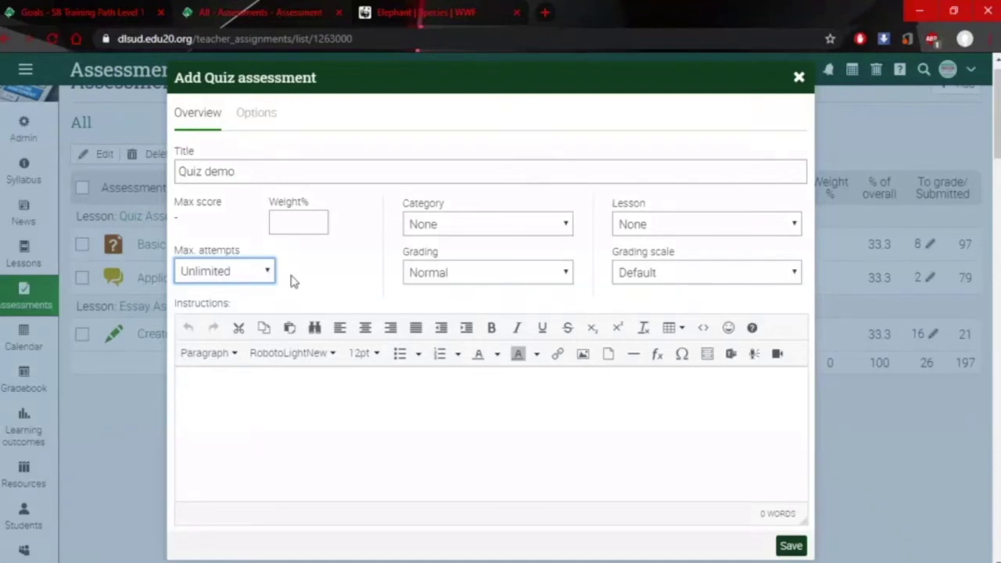
Assign the quiz to the Quiz category and the Quiz Assessment lesson
click(554, 226)
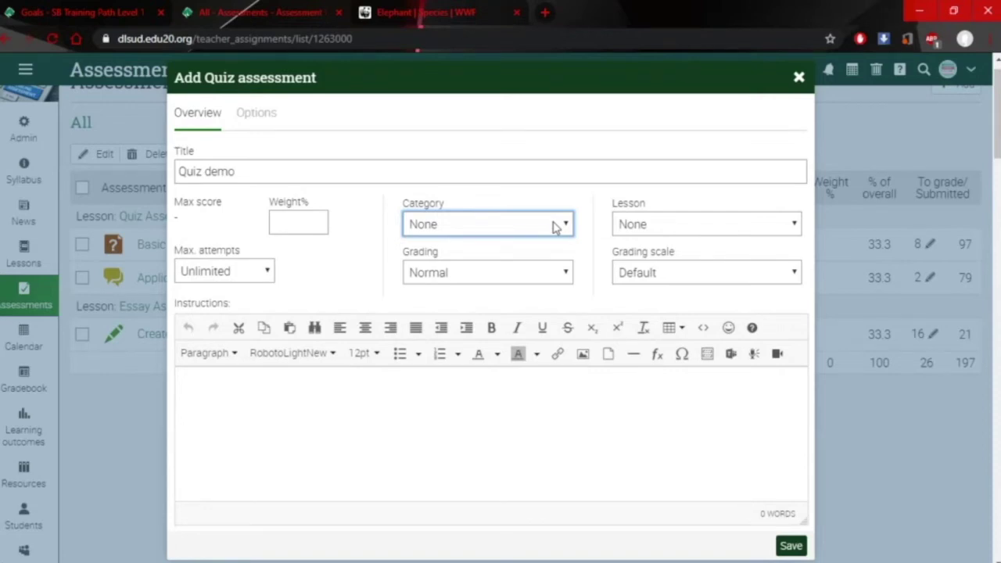
click(442, 308)
click(774, 226)
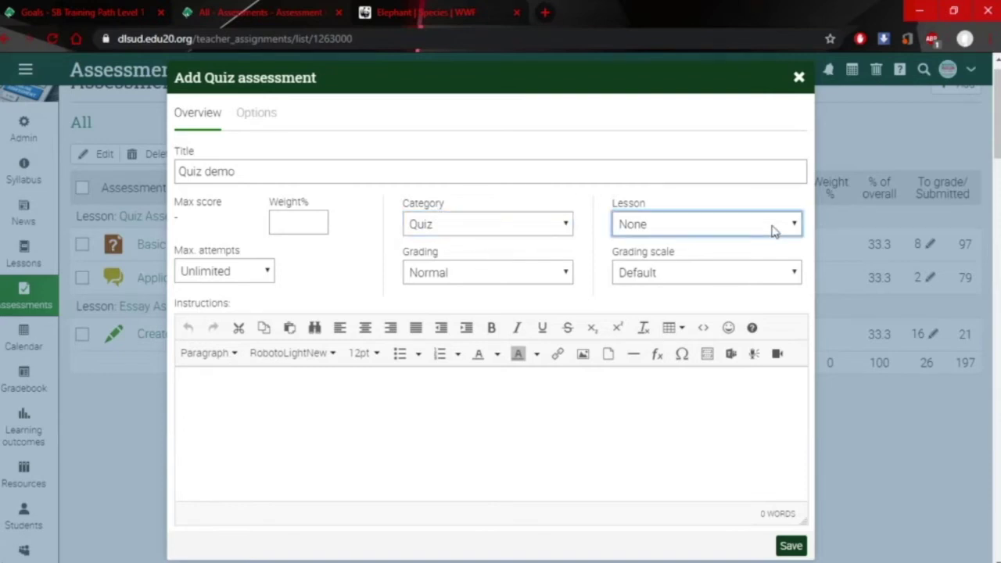
click(685, 274)
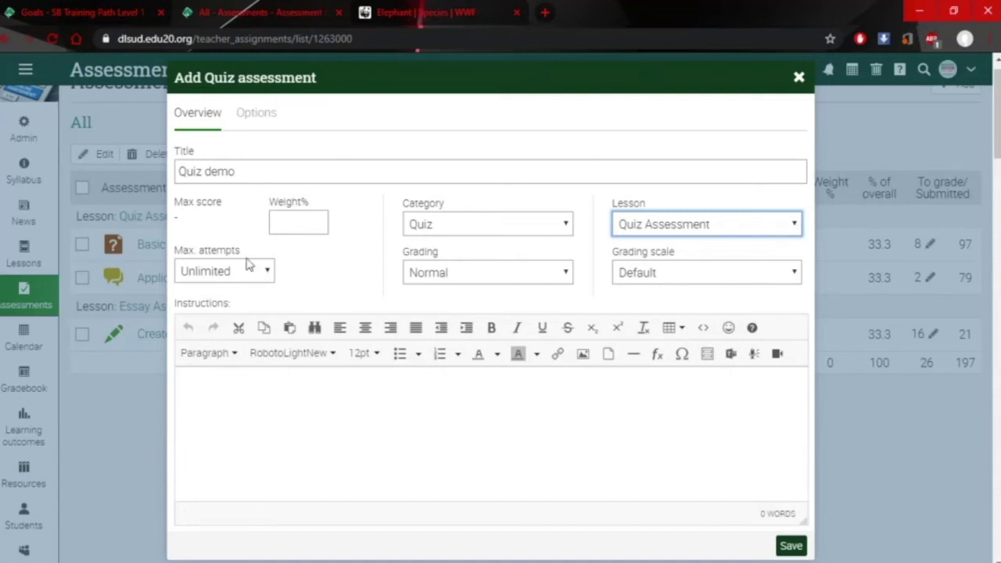
In the quiz options, exclude the correct answer from what is shown in student results
click(244, 117)
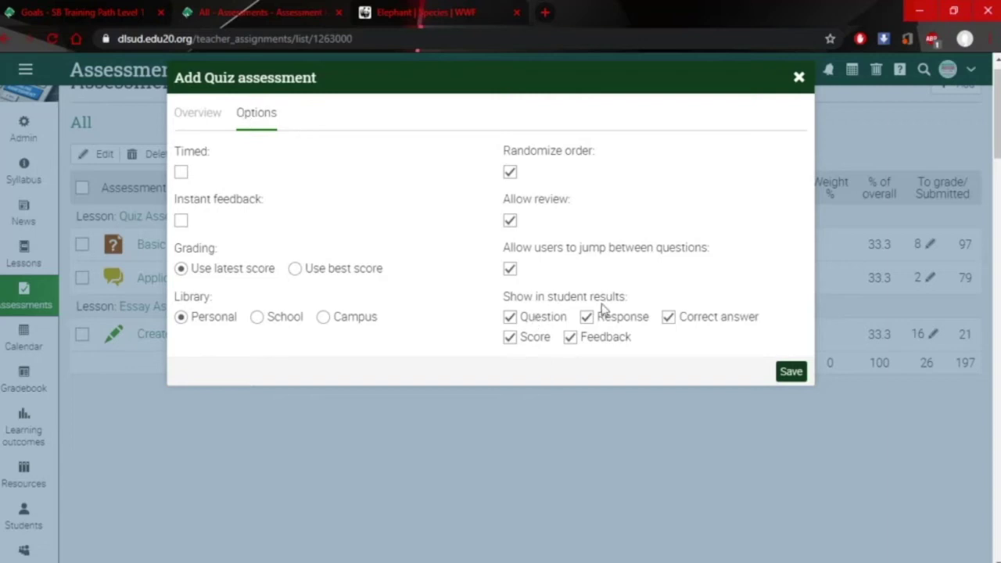
click(669, 322)
click(669, 317)
click(668, 320)
click(669, 322)
key(space)
Clear Response, Question, Score and Feedback from what is shown in student results
click(586, 317)
click(509, 317)
click(509, 338)
click(569, 337)
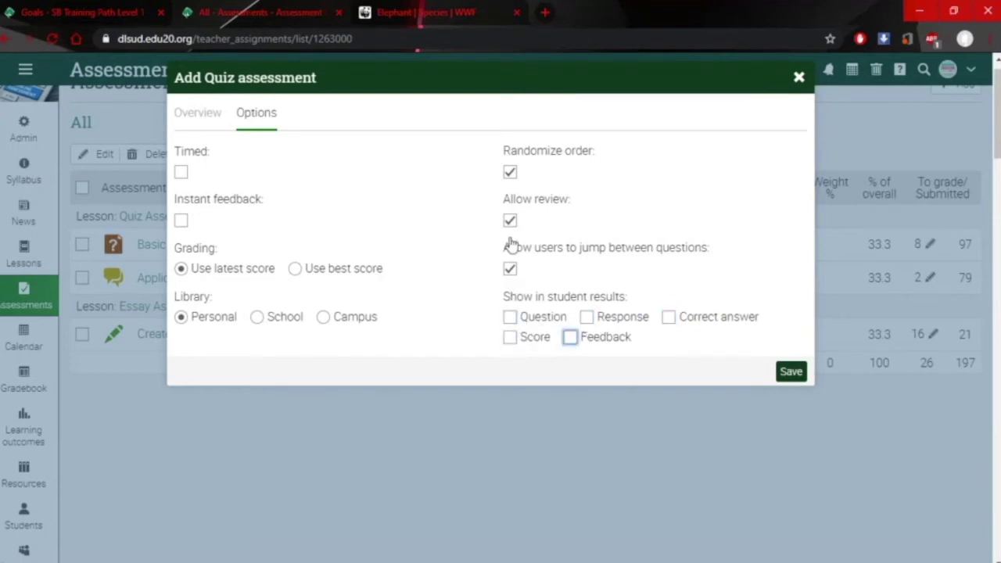
Re-enable Response, Score, Feedback and Question in the student results, trying Question and Response both on and off
click(509, 317)
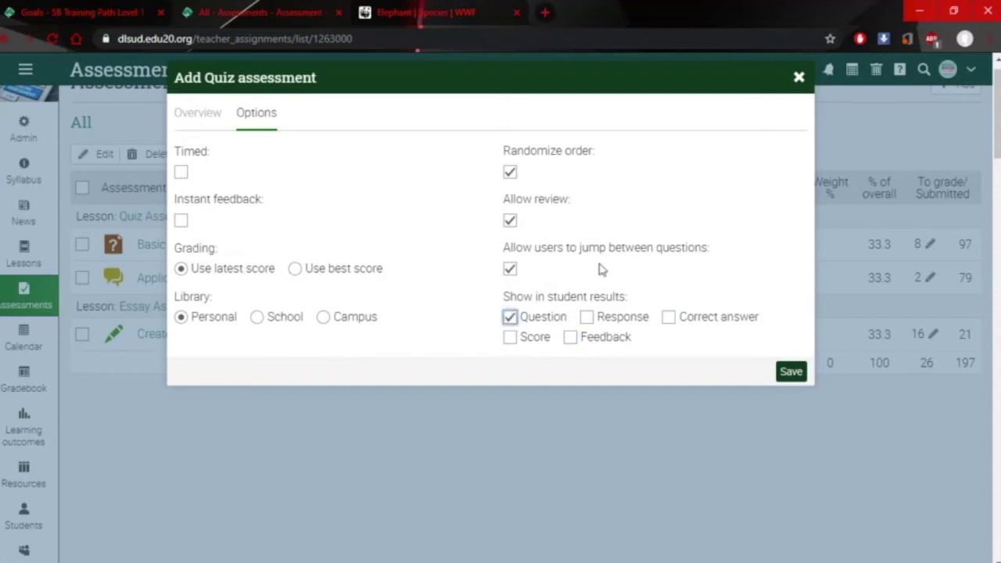
click(510, 317)
click(588, 318)
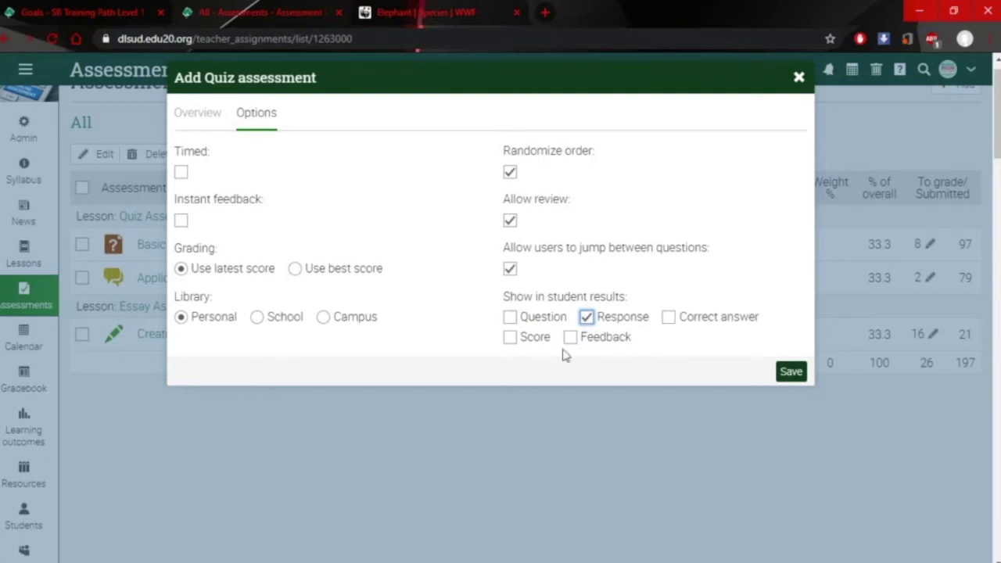
click(509, 337)
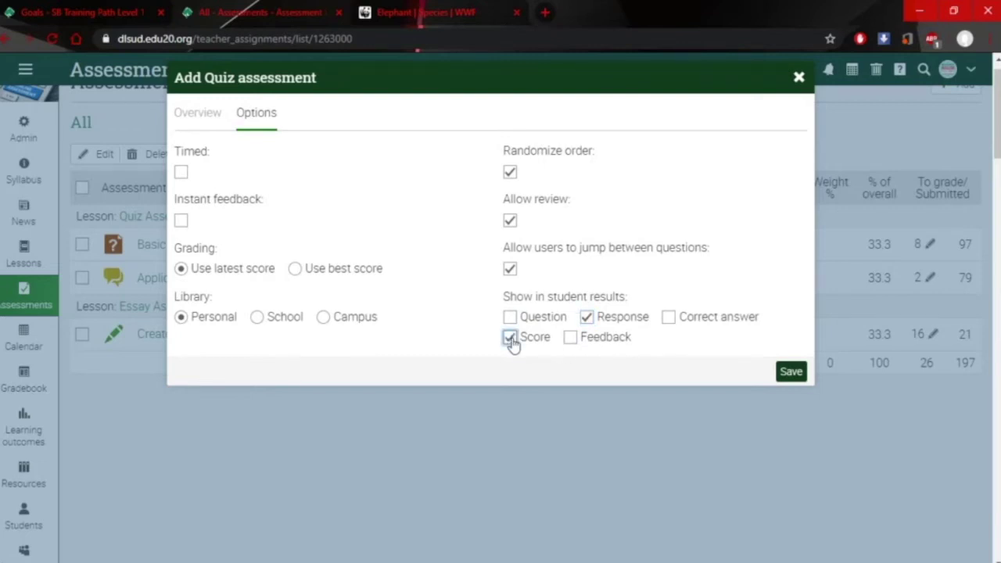
click(586, 317)
click(586, 317)
click(570, 340)
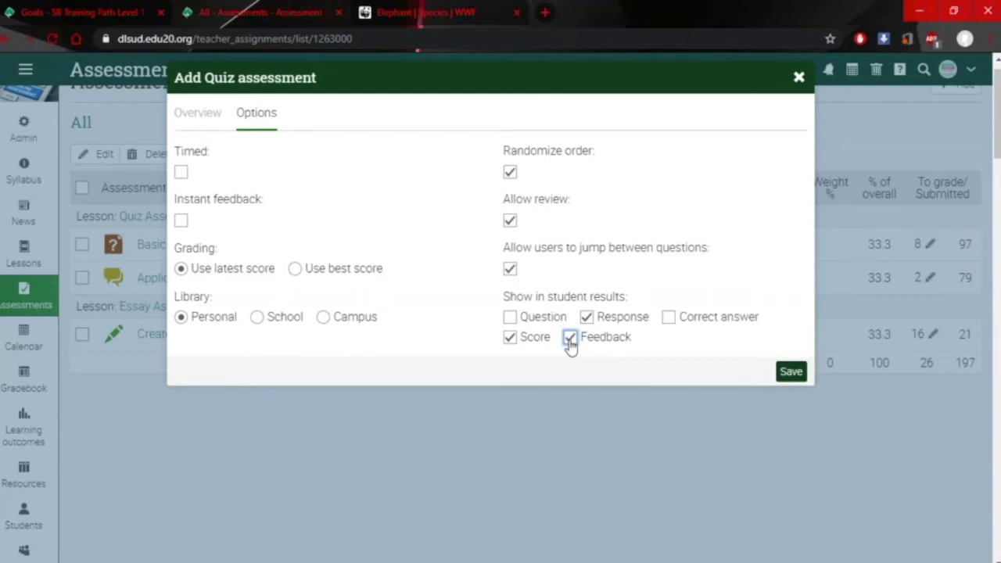
click(510, 317)
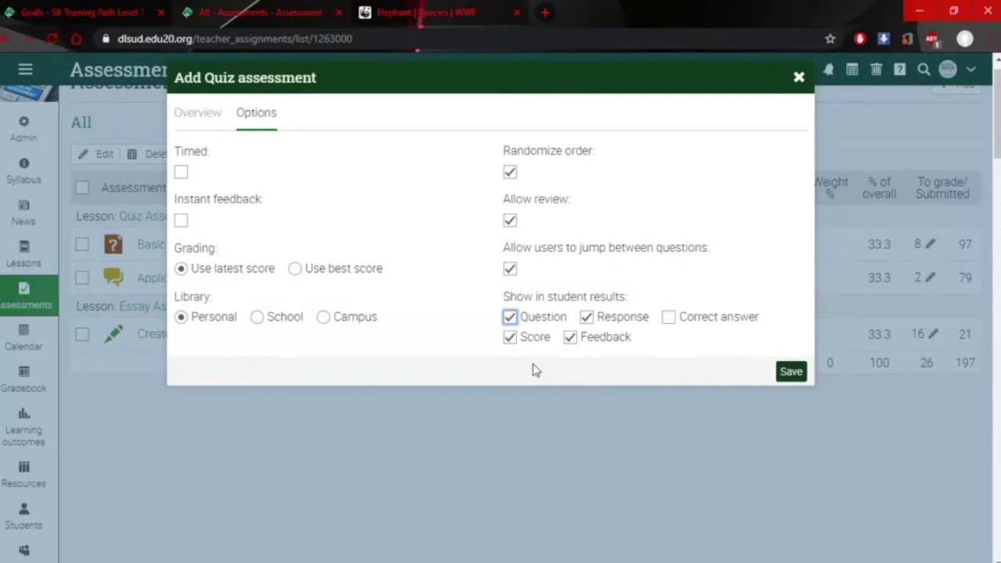
Reduce the student results to Score only, and restore Feedback, Response and Question
click(509, 317)
click(586, 317)
click(570, 338)
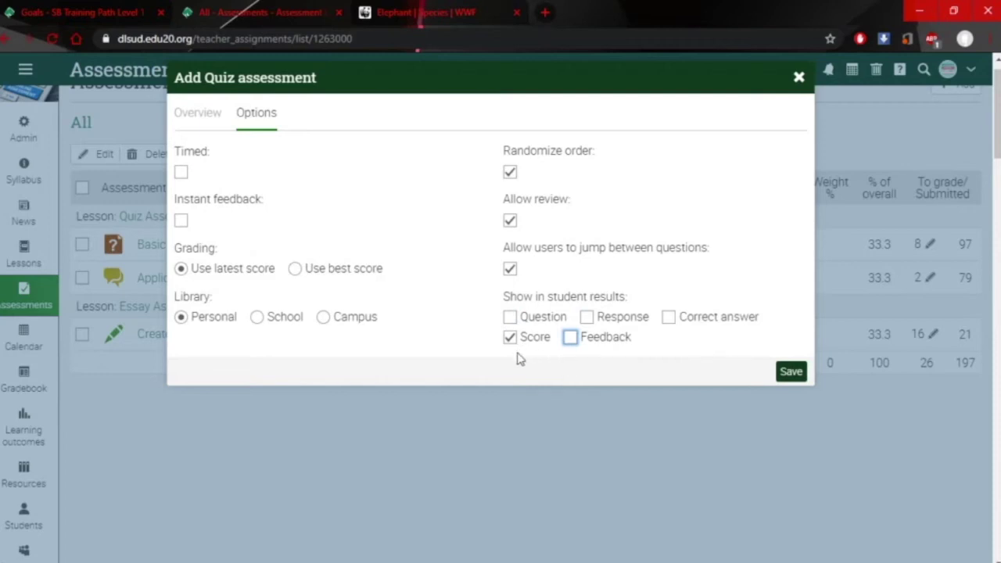
click(569, 341)
click(587, 317)
click(510, 317)
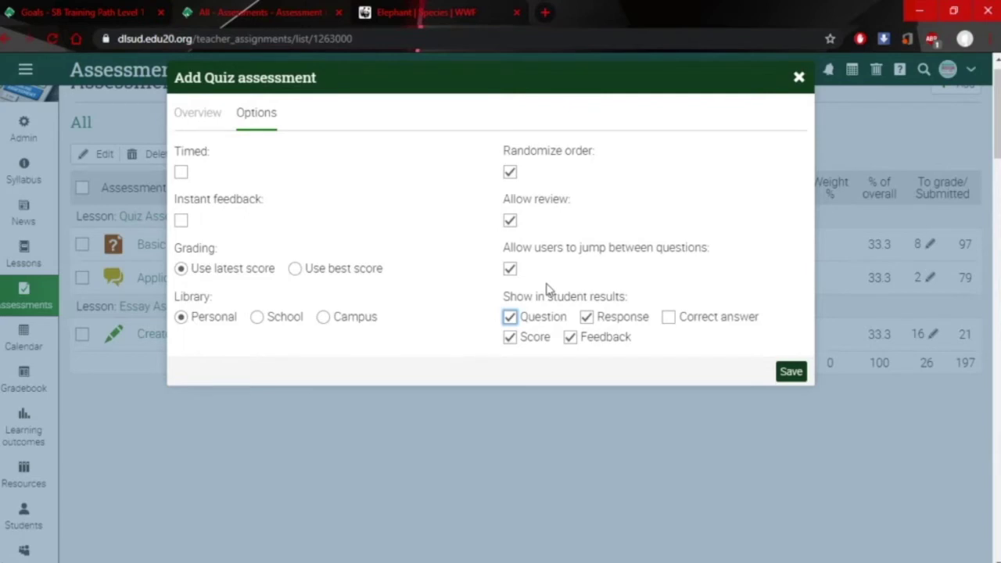
Try switching jumping between questions, review and randomized order off and back on
click(511, 270)
click(511, 271)
click(507, 274)
click(510, 270)
click(513, 225)
click(515, 227)
click(511, 225)
click(511, 223)
click(510, 223)
click(510, 223)
click(512, 173)
click(511, 175)
Try a quiz time limit of 60 minutes and one of only 30 seconds, and turn the Timed option off
click(181, 173)
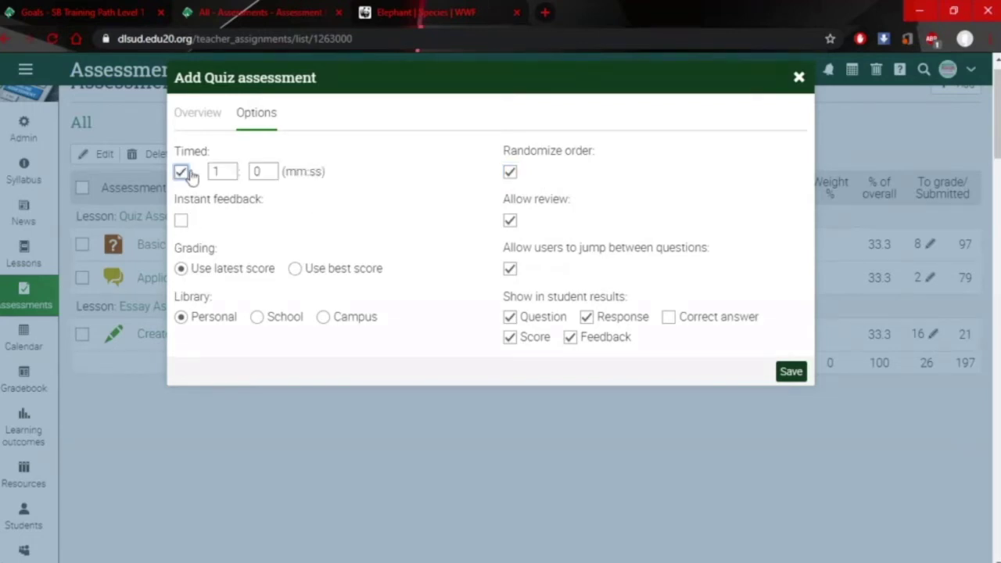
click(222, 172)
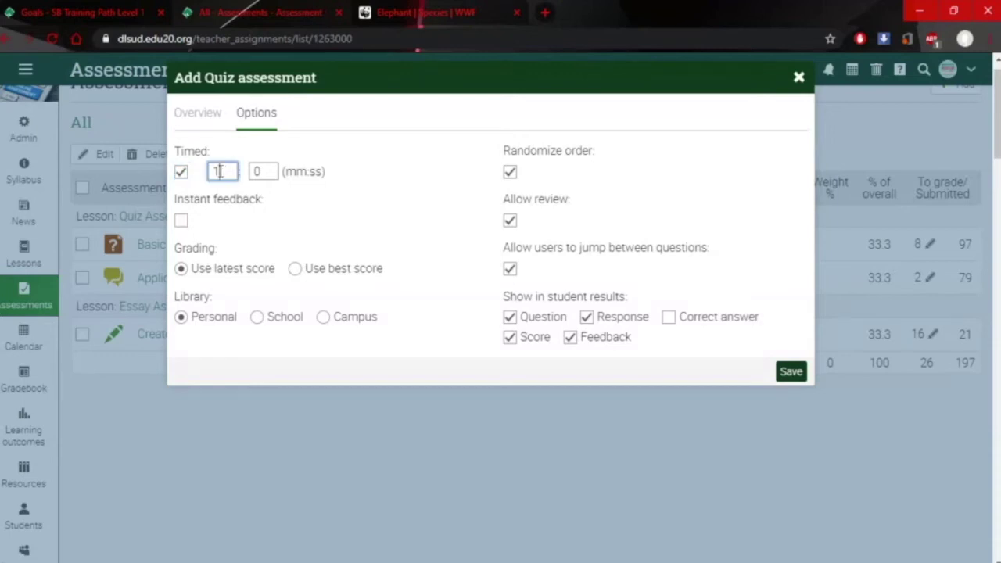
key(BackSpace)
text(60)
click(270, 200)
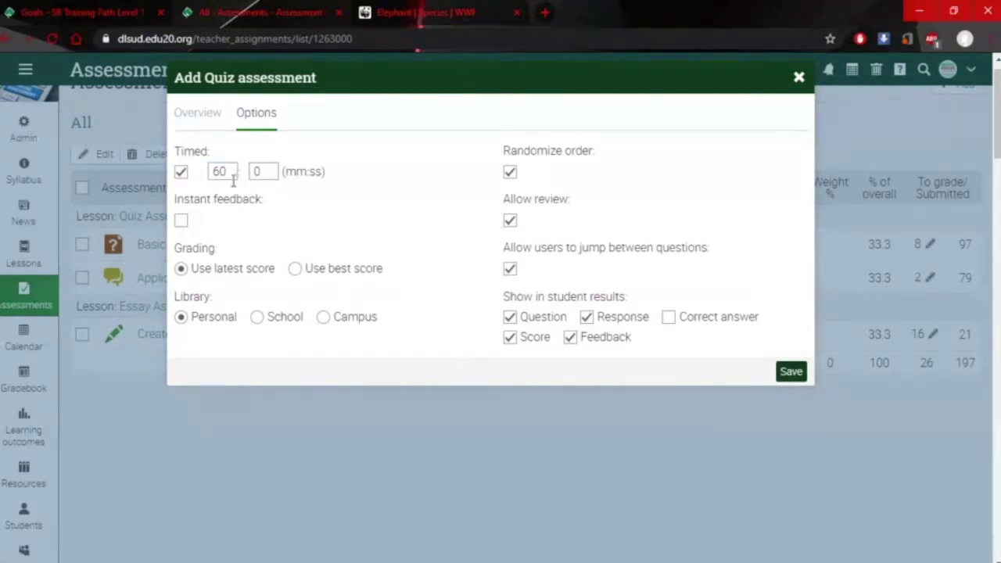
double_click(231, 171)
double_click(273, 171)
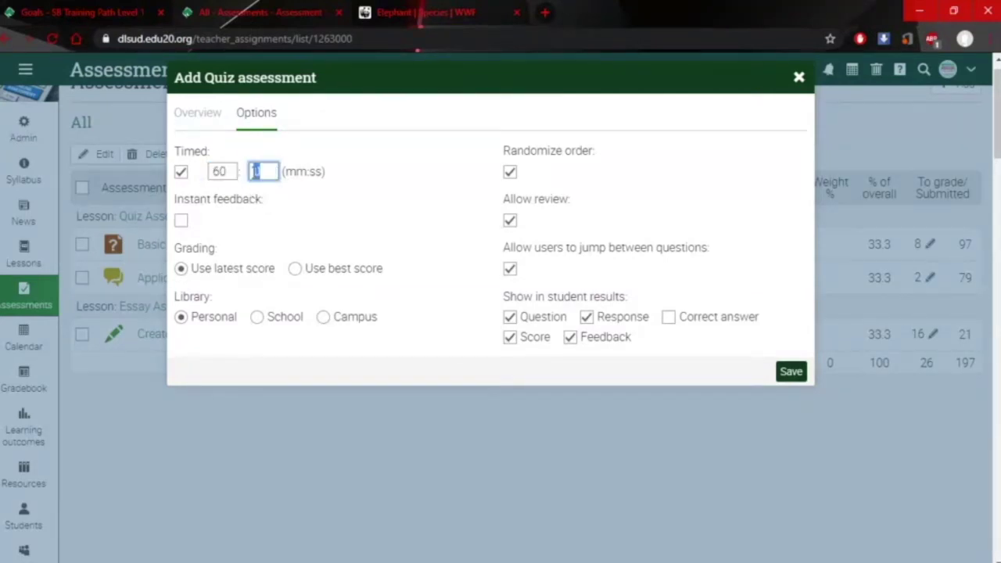
text(30)
double_click(236, 172)
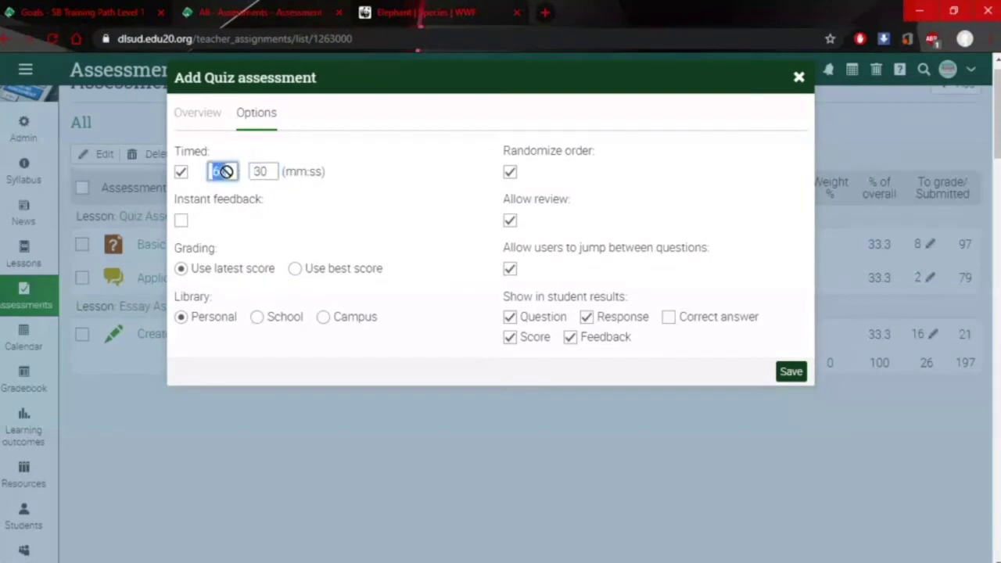
key(BackSpace)
click(364, 239)
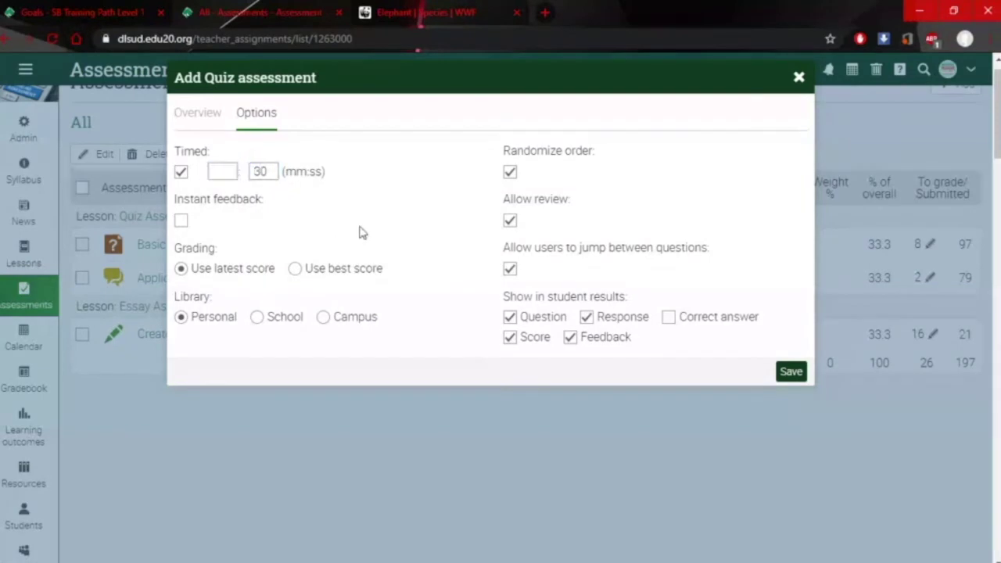
click(181, 172)
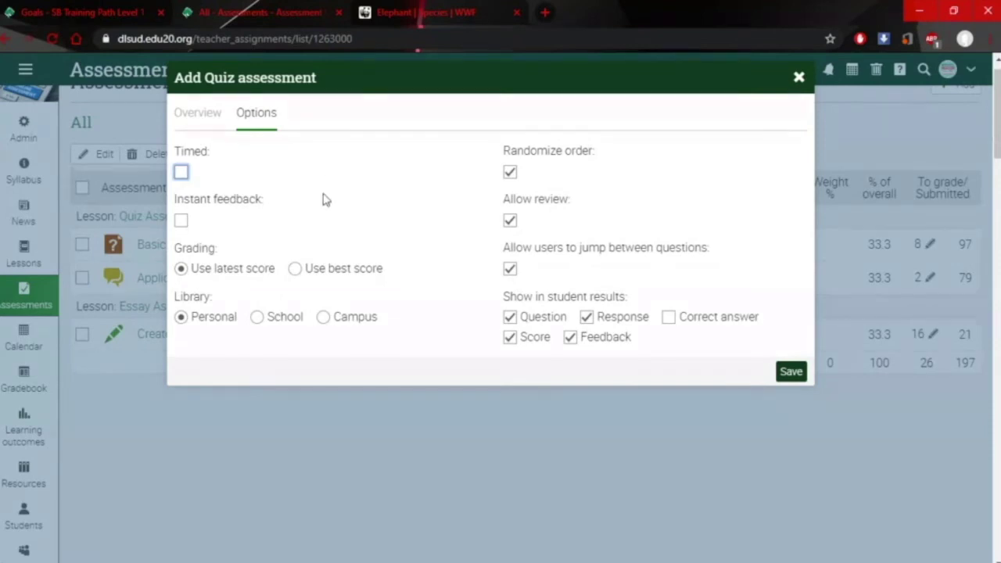
Try instant feedback on and off, disallow review, and remove Question, Response and Feedback from the student results
click(181, 221)
click(182, 222)
click(510, 226)
click(510, 317)
click(587, 318)
click(571, 337)
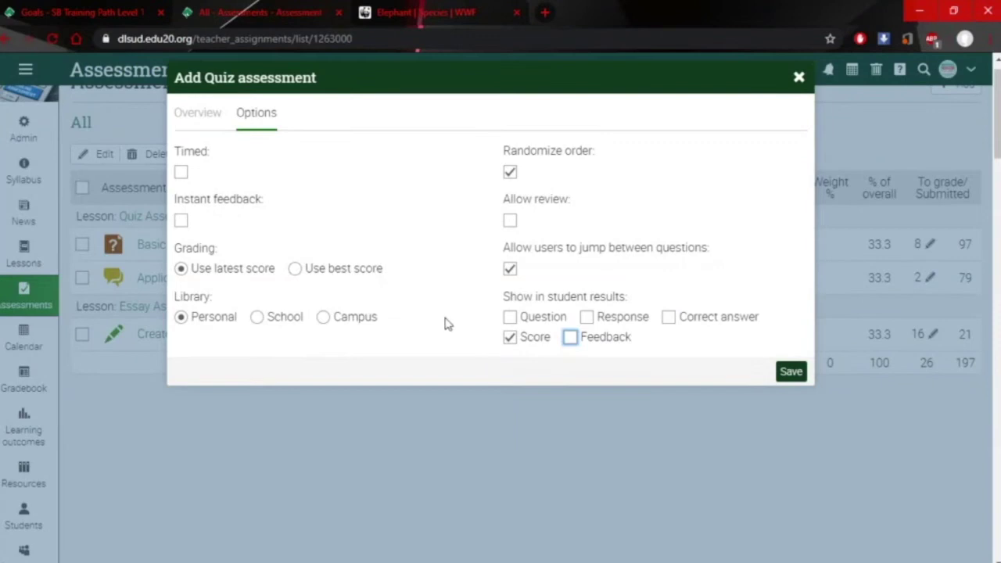
Enable instant feedback, allow review, and show Feedback, Question and Response in the student results
click(181, 222)
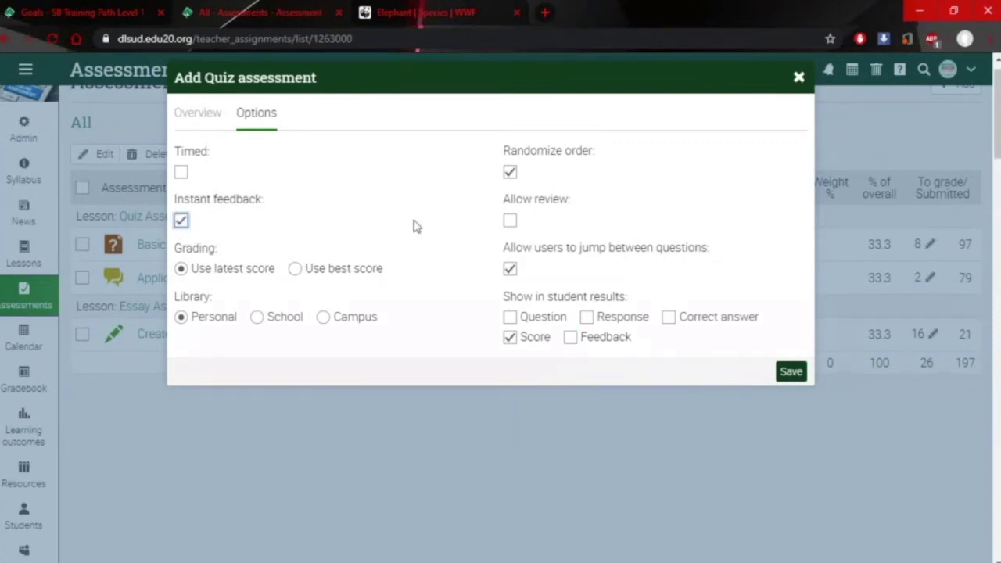
click(509, 222)
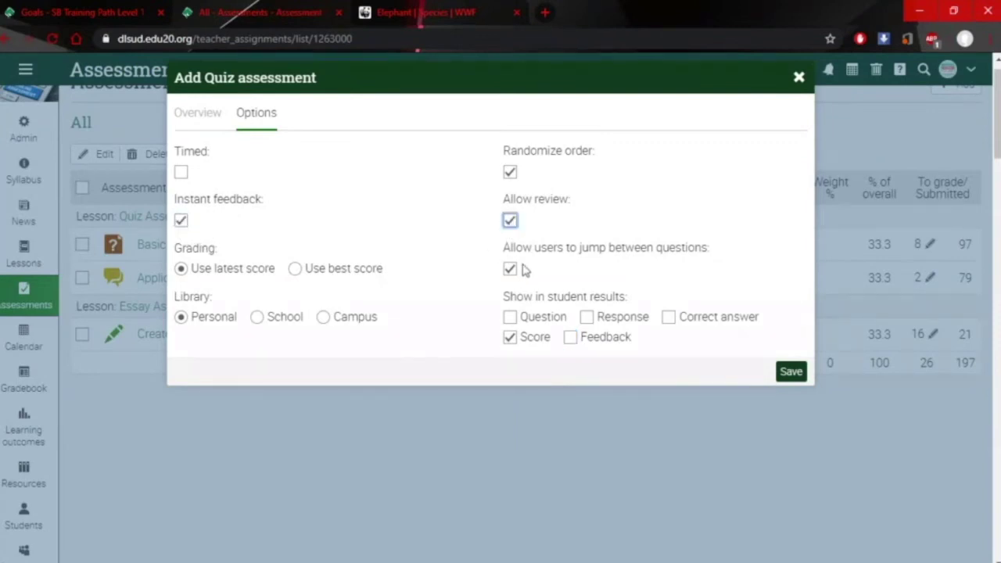
click(570, 338)
click(510, 316)
click(587, 317)
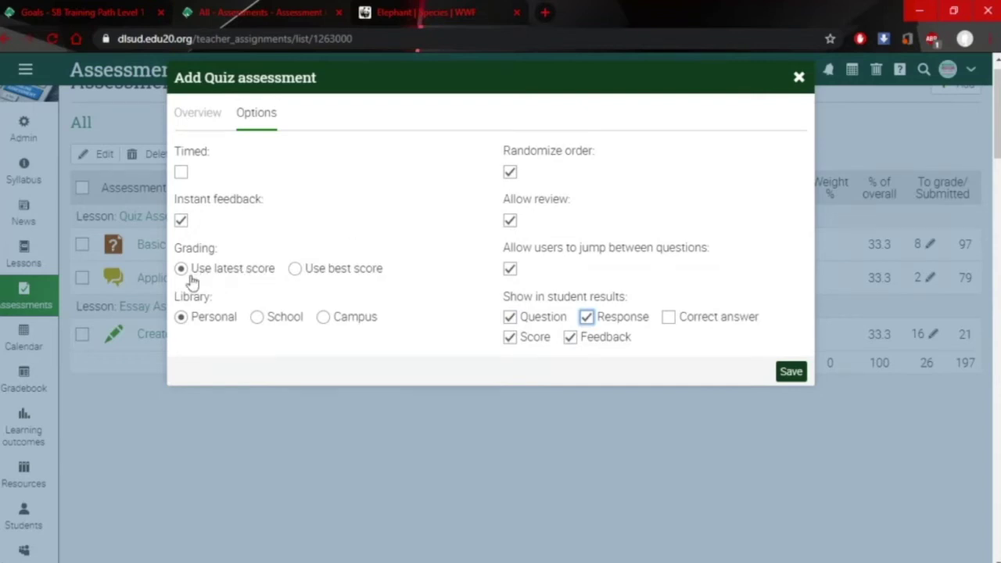
Try grading by best score and the School library, and return to the latest score and the Personal library
click(293, 271)
click(180, 269)
click(296, 274)
click(183, 270)
click(258, 319)
click(180, 320)
Enter the quiz instructions "This assessment is about elephants. There true or false, multiple choice and fill in the blanks."
click(203, 118)
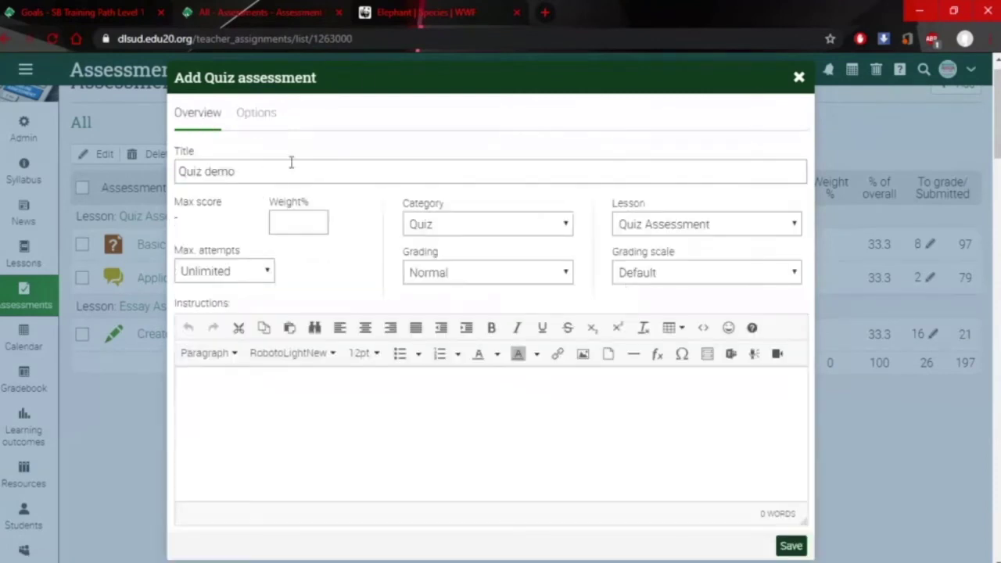
click(290, 391)
text(This ass)
text(essment is )
text(abd)
key(BackSpace)
key(BackSpace)
text(bout )
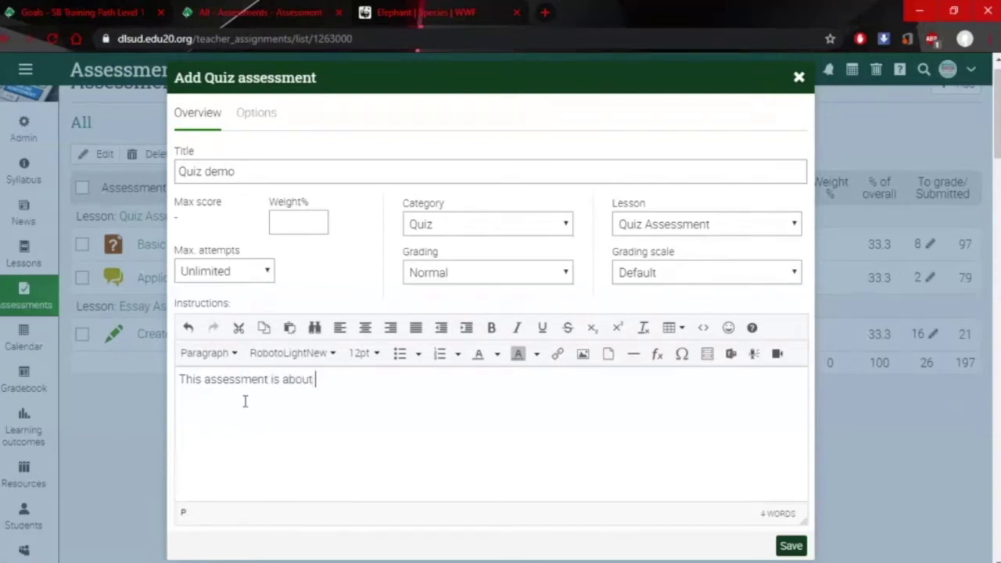
text(elephants. There true or false.)
key(BackSpace)
text(, multip)
text(le an)
key(BackSpace)
key(BackSpace)
text(choice and fill in the blanks.)
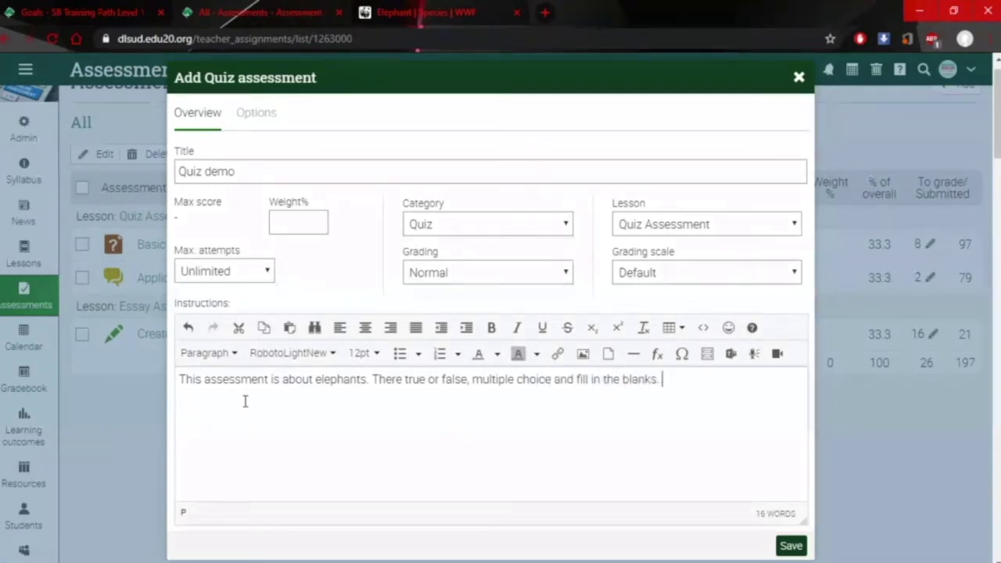
Complete the second sentence of the quiz instructions so it ends with "fill in the blanks types of questions."
key(BackSpace)
key(BackSpace)
text(types of questions.)
key(Return)
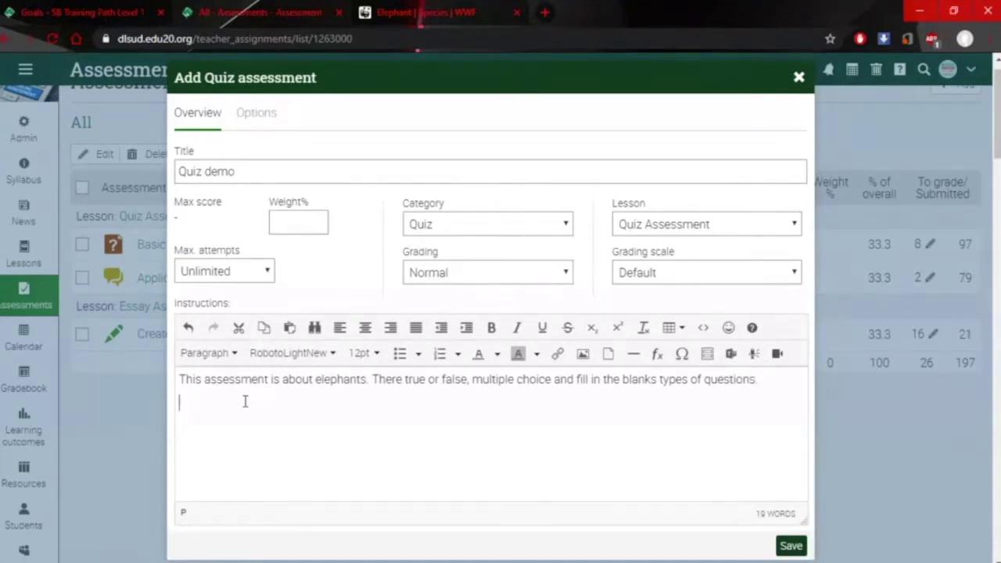
Add the example "For example: 1. Elephants are party animals. T or F?" to the instructions and save the quiz
text(For example)
key(Return)
text(1. Elephants are)
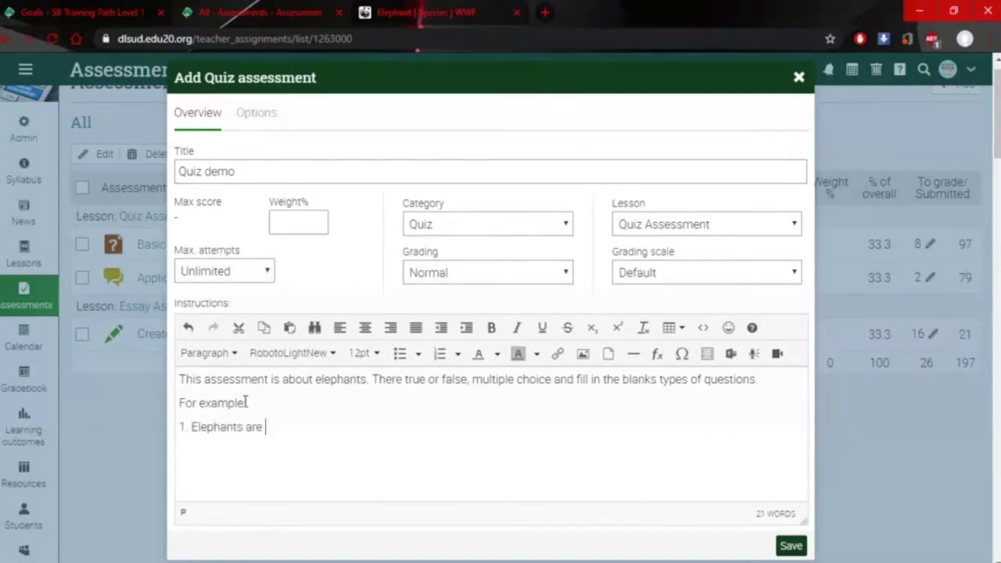
text(party animals  )
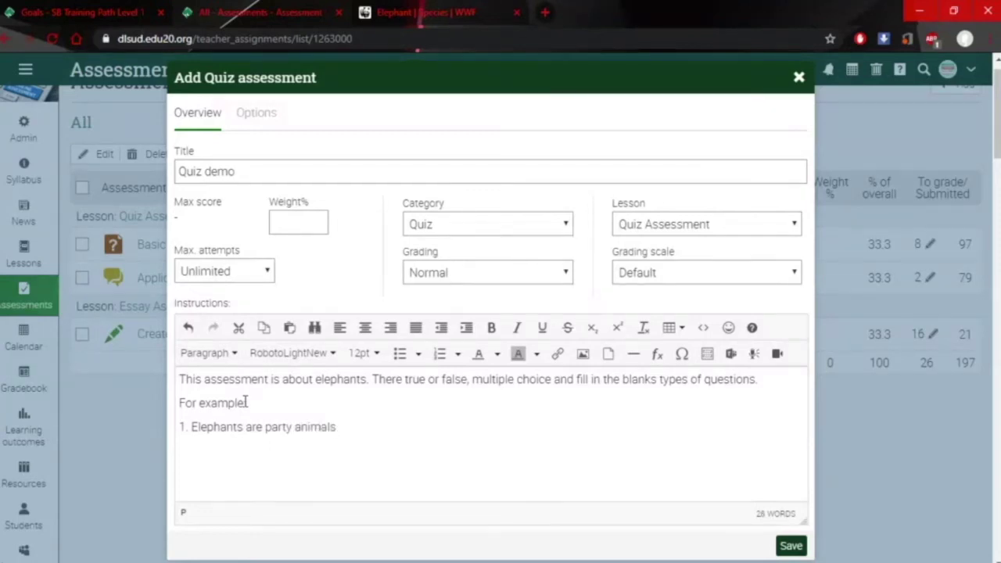
text(.)
scroll(577, 436, down, 2)
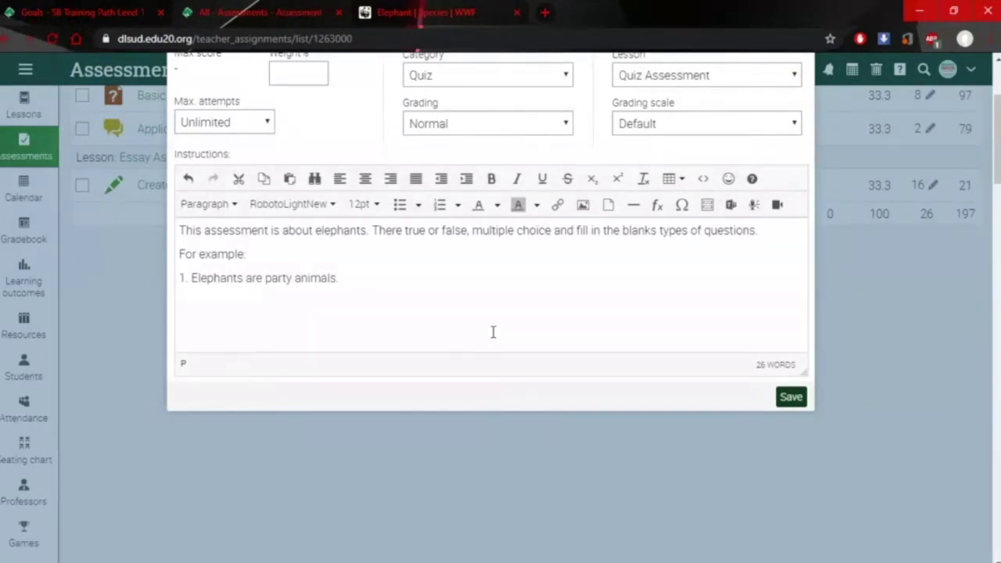
text(T or F?)
click(790, 396)
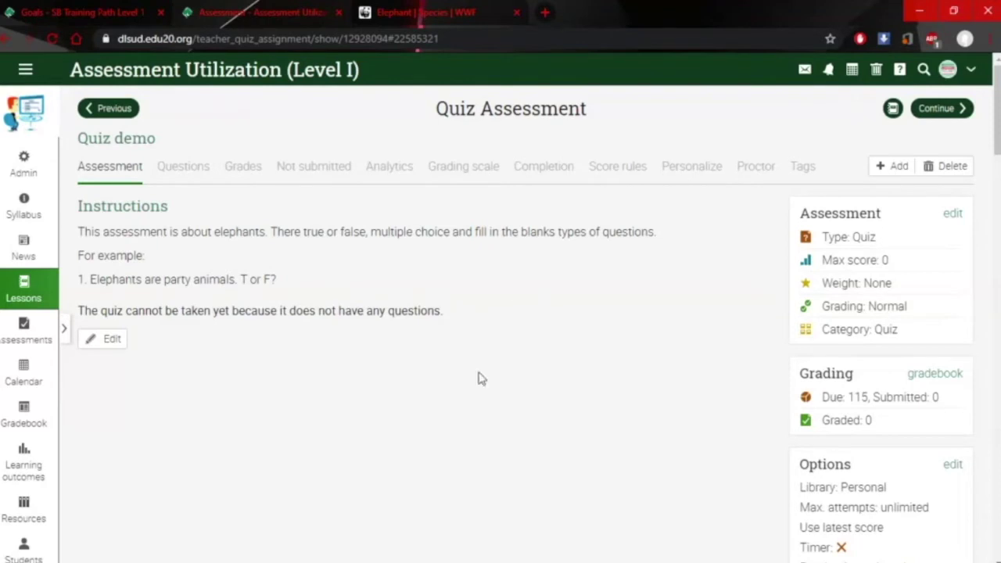
Start a new True or false question in the quiz's question bank
click(191, 173)
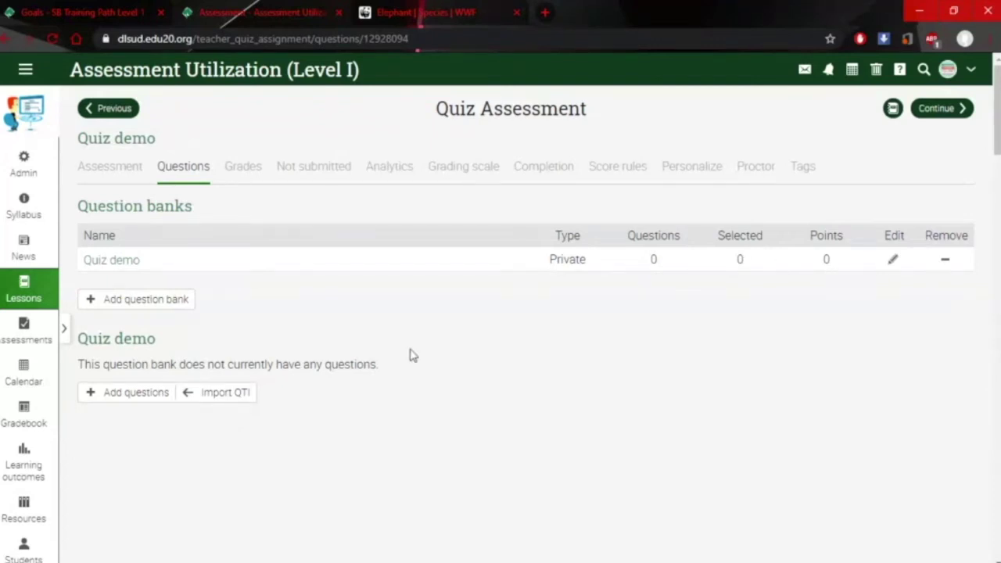
click(133, 401)
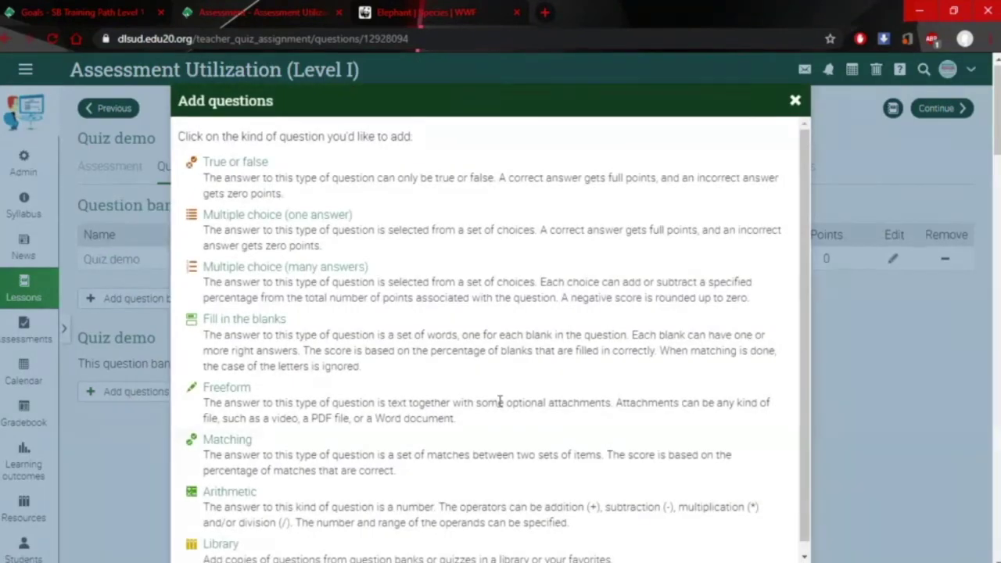
scroll(500, 401, down, 1)
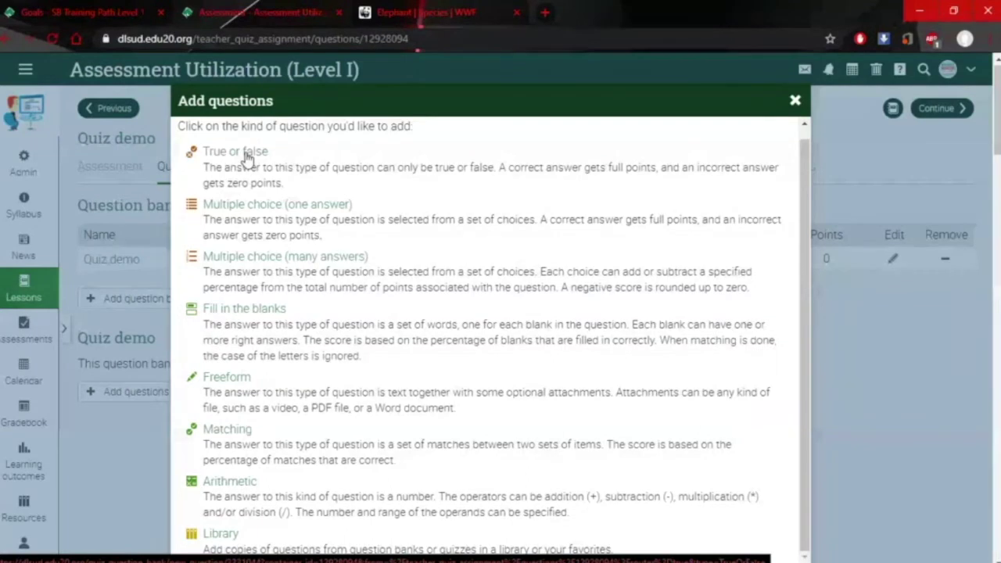
click(245, 158)
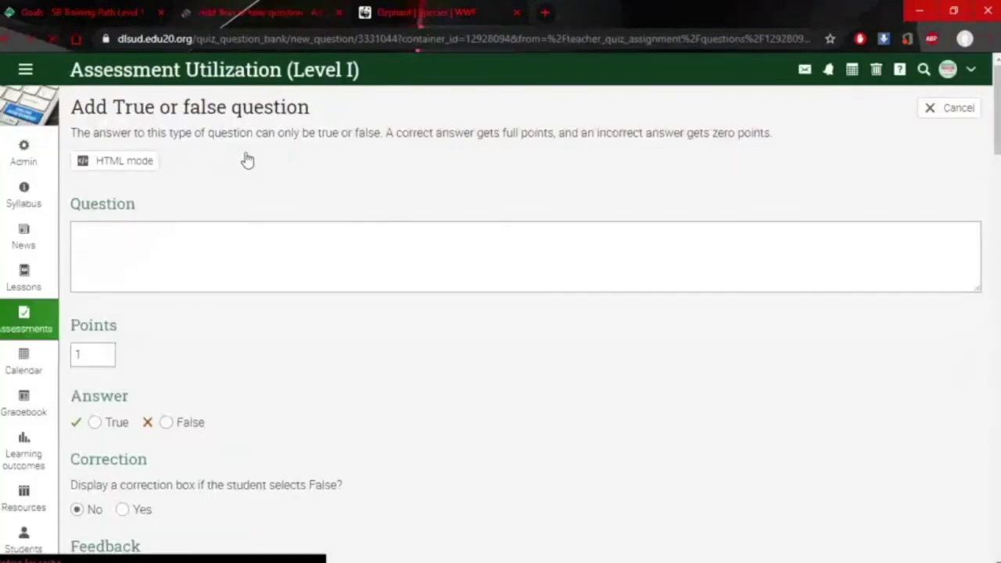
Enter "Elephants have good memories." as the question text
click(174, 239)
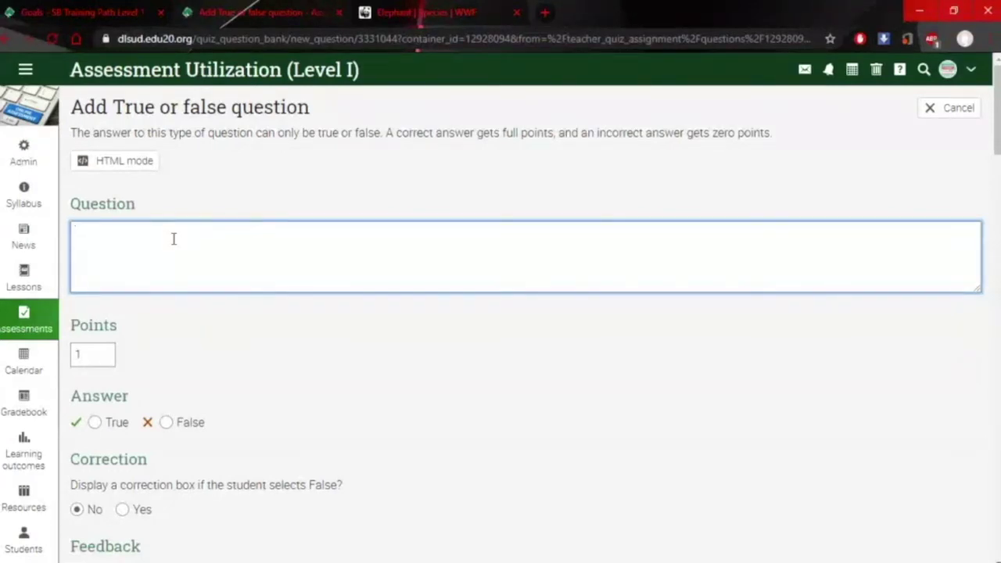
text(Elephants are)
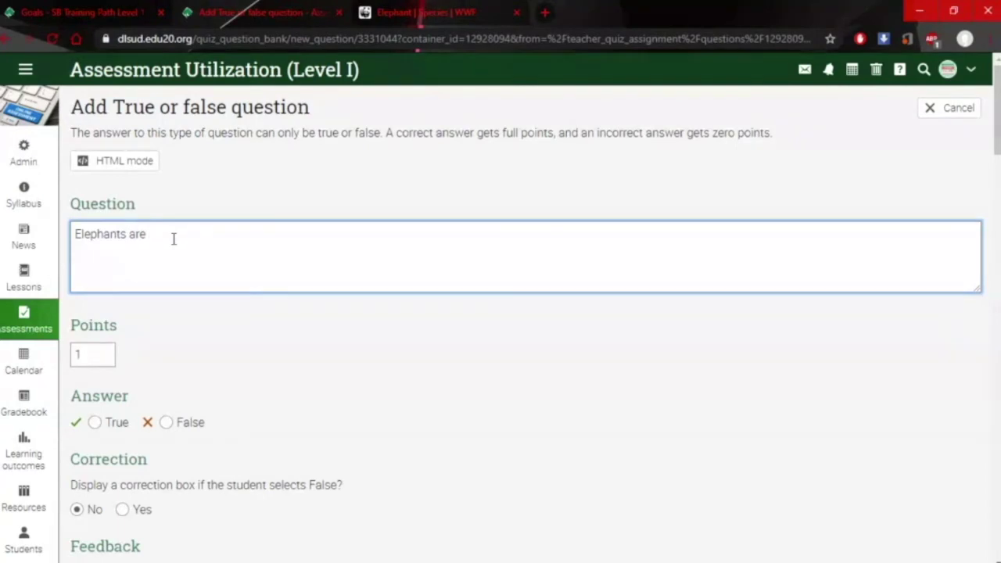
text(like)
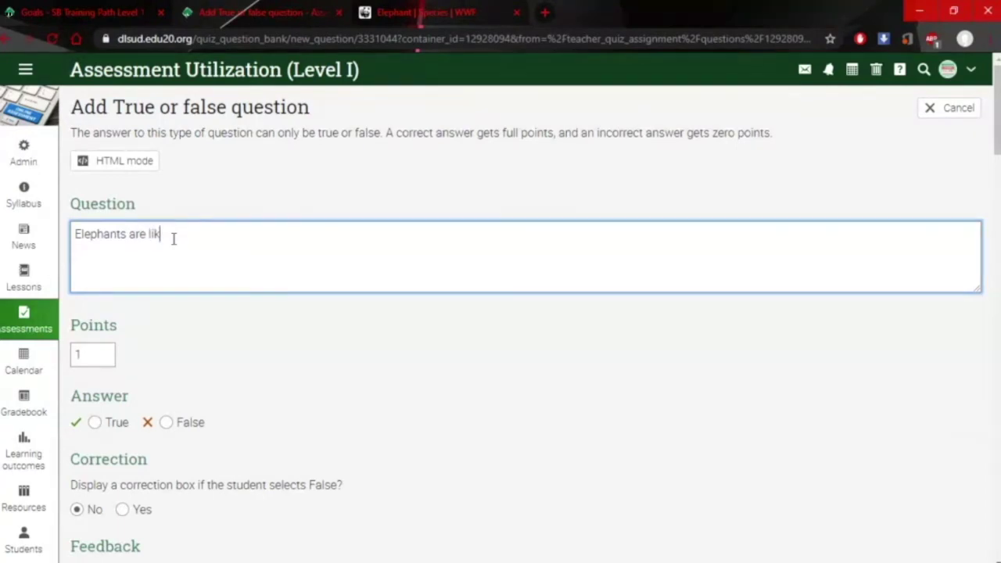
key(BackSpace)
key(BackSpace)
key(BackSpace)
key(BackSpace)
key(BackSpace)
key(BackSpace)
key(BackSpace)
key(BackSpace)
text(ha)
text(ve good memeo)
key(BackSpace)
key(BackSpace)
text(ories.)
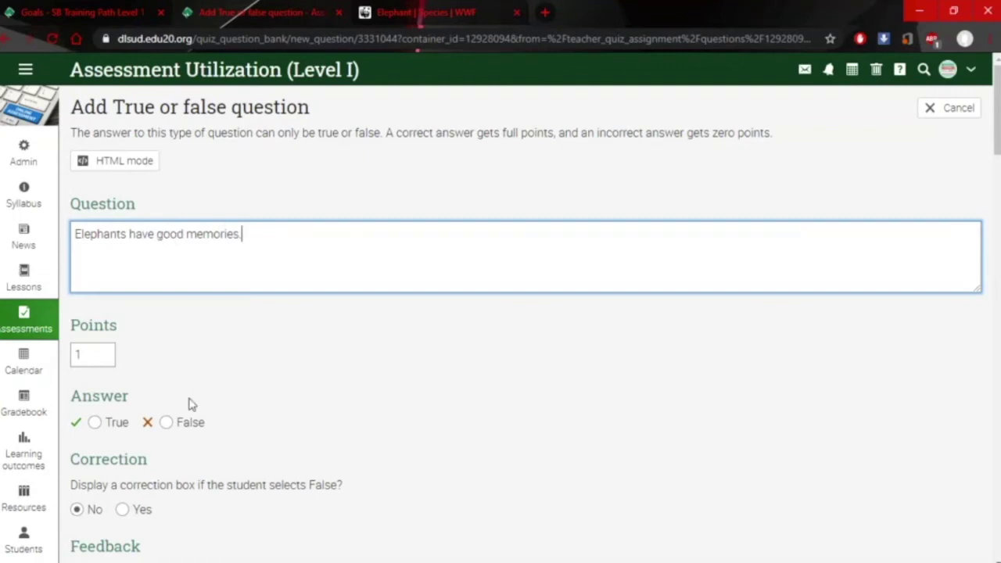
Set the answer to True and enable the correction box for students who select False
scroll(190, 431, down, 2)
click(94, 274)
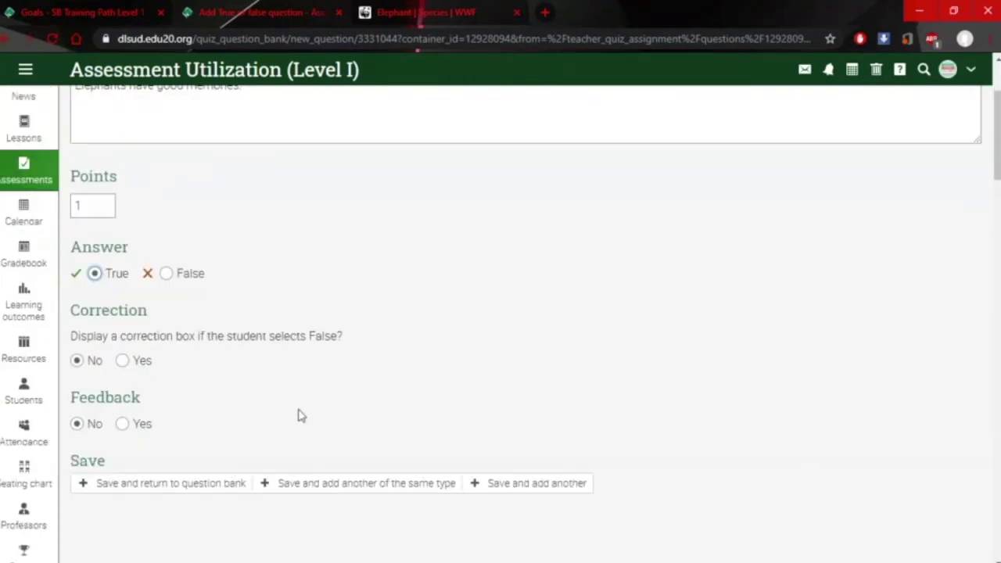
click(123, 364)
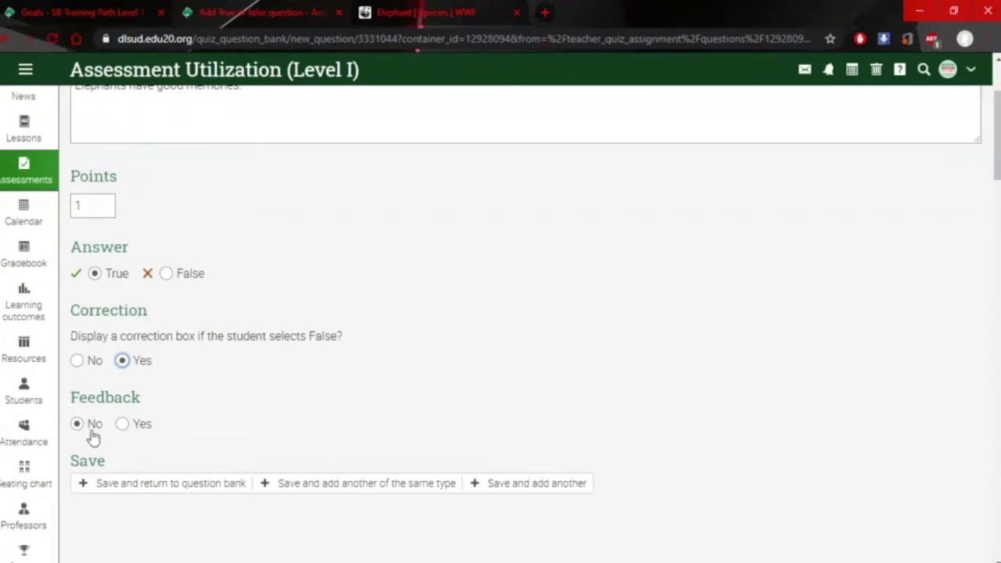
Try feedback with "Good job! May tama ka!" for True and "Try again." for False, and turn feedback off
click(120, 427)
click(171, 464)
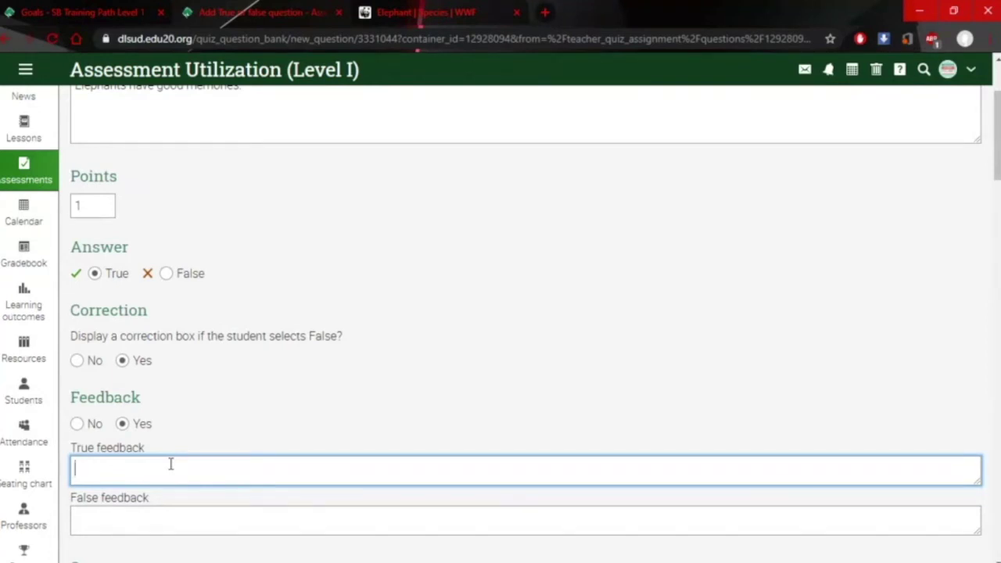
text(Good job0)
key(BackSpace)
text(! May tama )
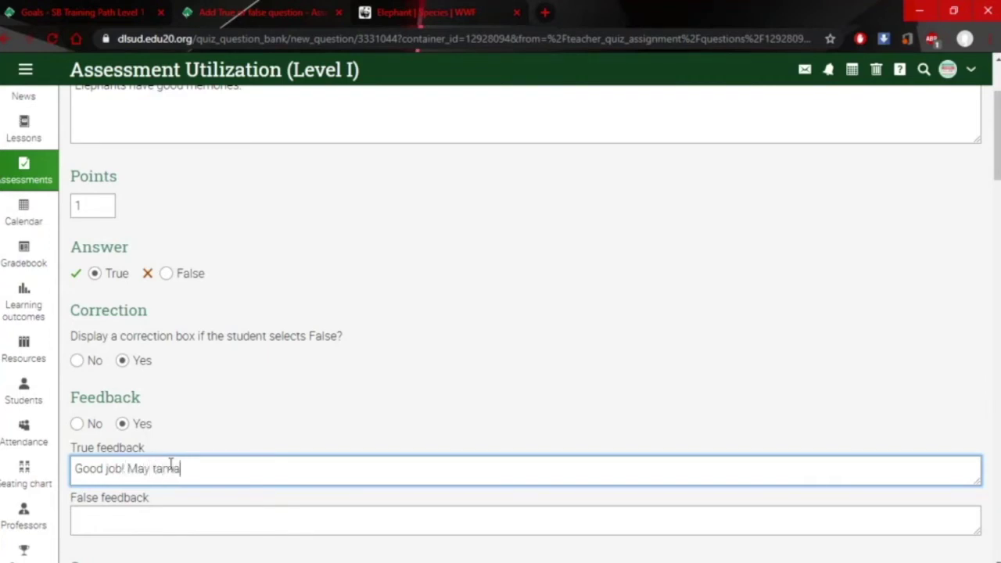
text(ka!)
click(138, 524)
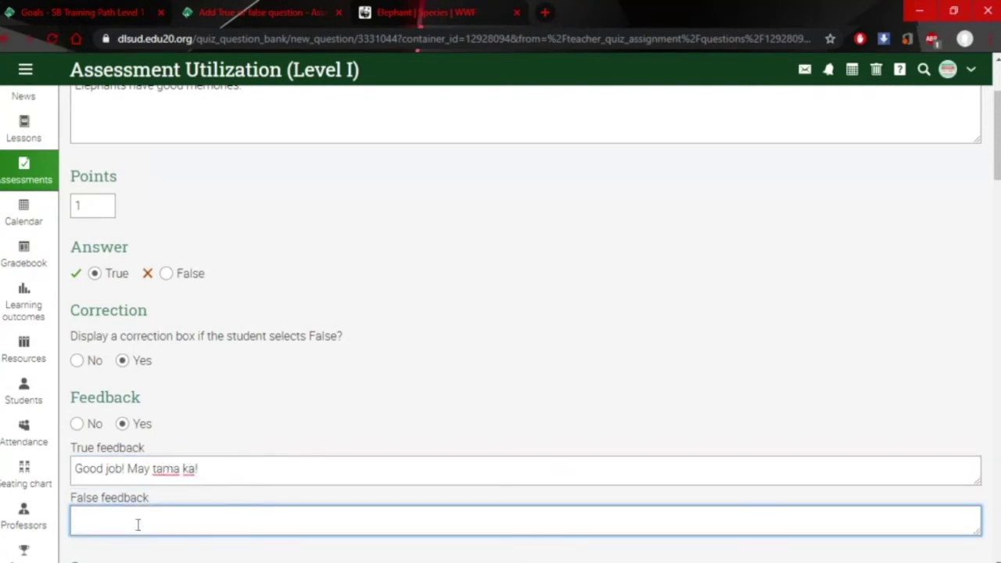
text(Try again.)
scroll(168, 444, down, 3)
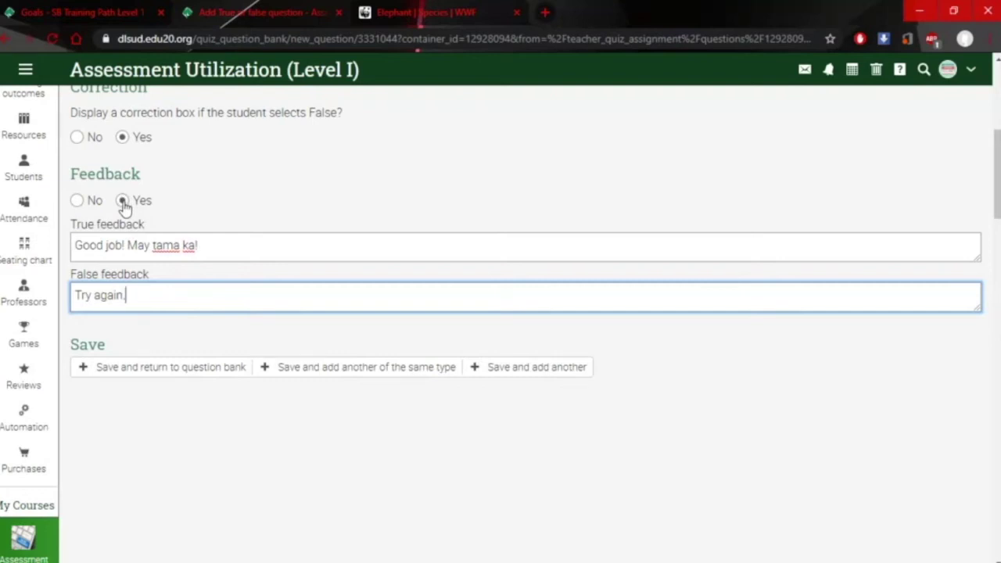
click(78, 201)
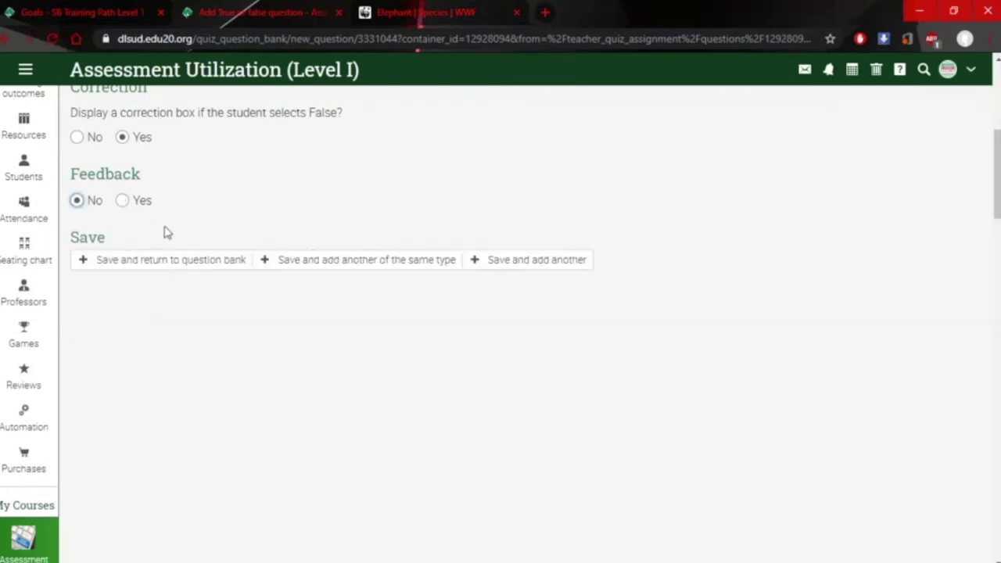
Save the question with another of the same type to follow, and cancel the new blank question
scroll(268, 340, up, 2)
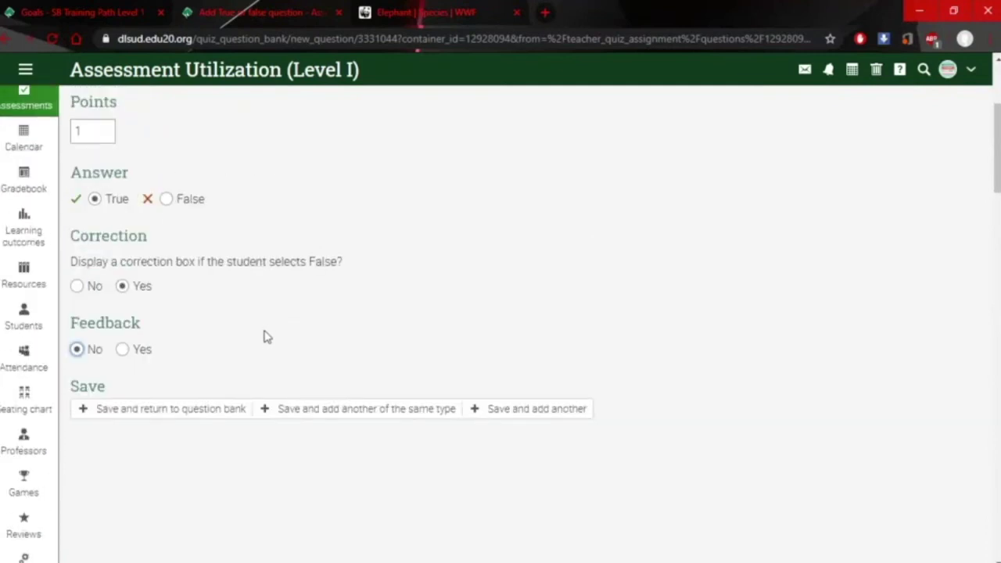
scroll(270, 332, up, 2)
scroll(272, 326, down, 1)
scroll(270, 328, down, 1)
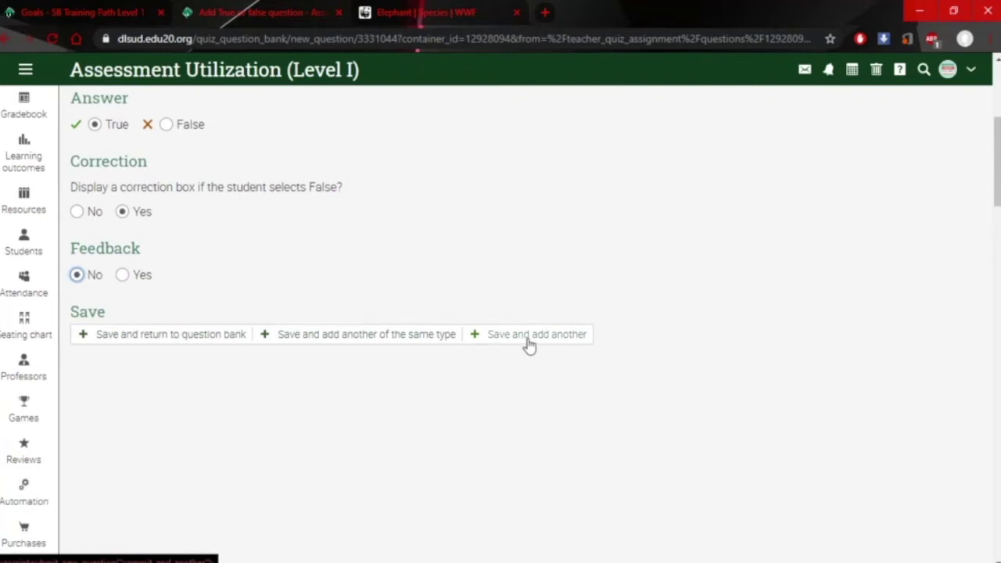
click(356, 341)
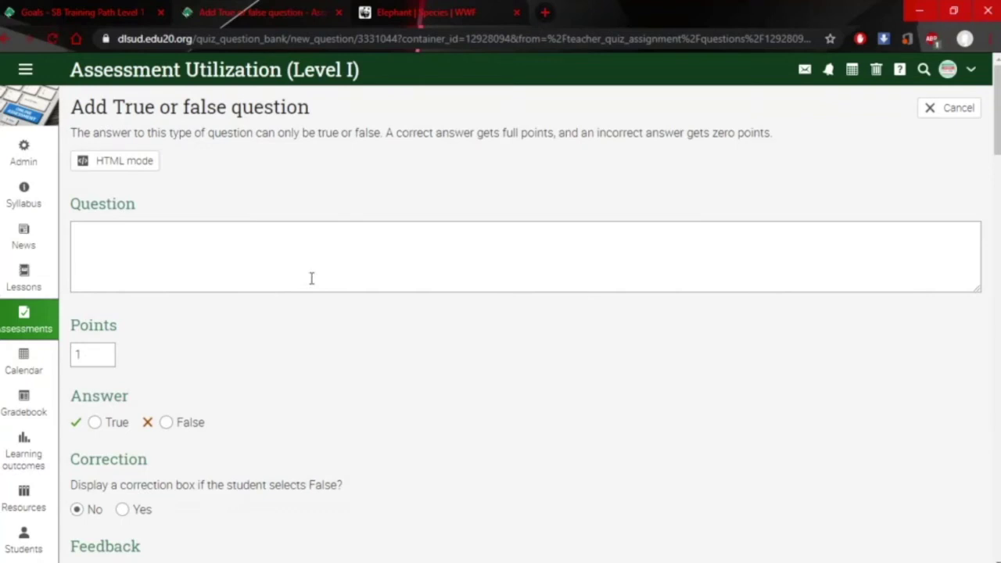
click(930, 120)
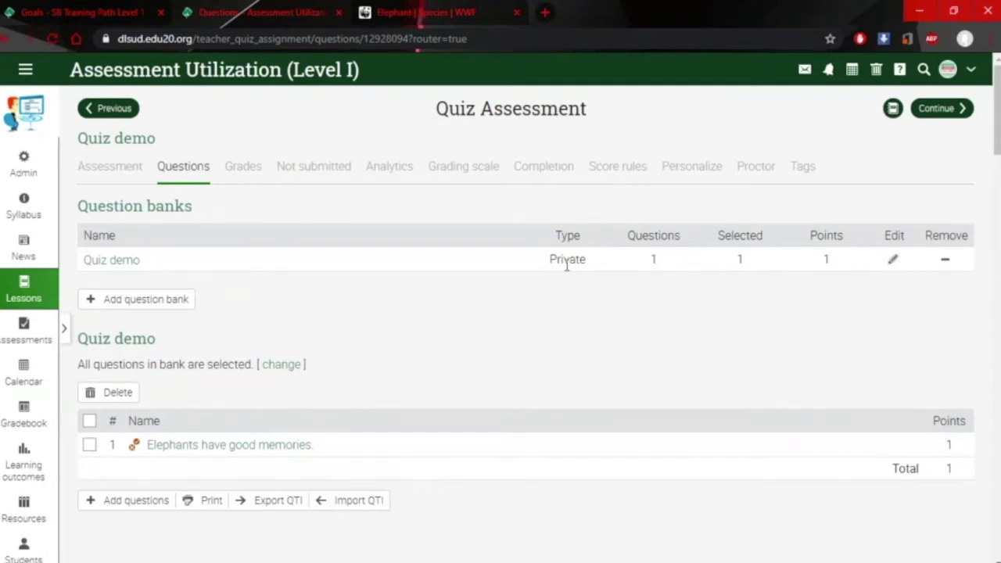
Share the Quiz demo question bank in the Personal library with the description "elephant"
click(893, 262)
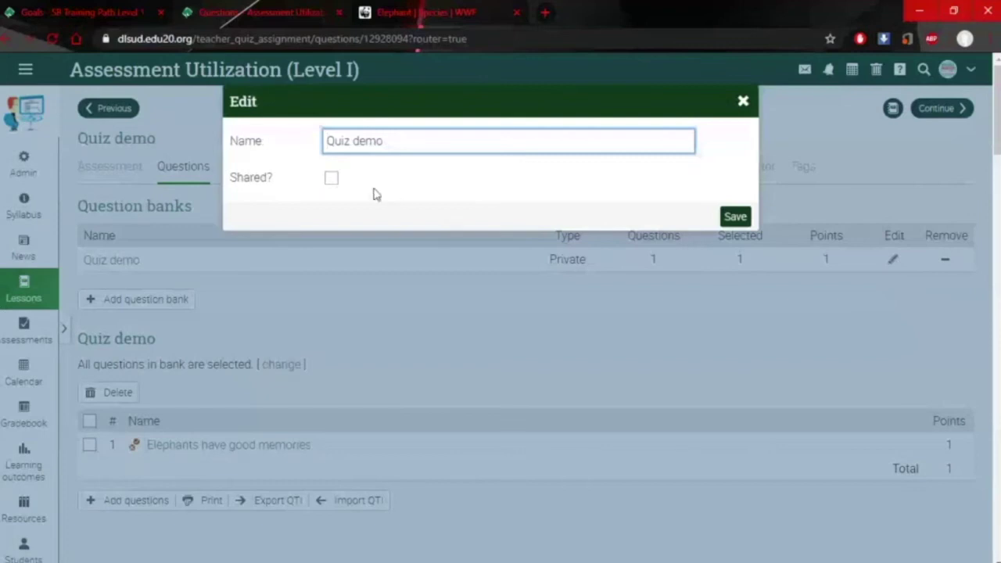
click(332, 182)
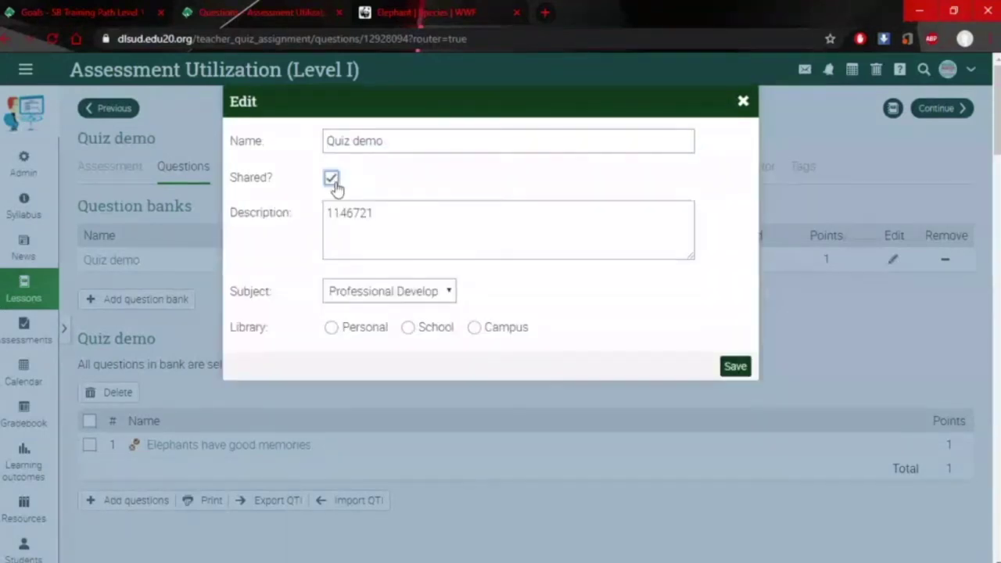
click(391, 219)
drag(372, 219, 325, 227)
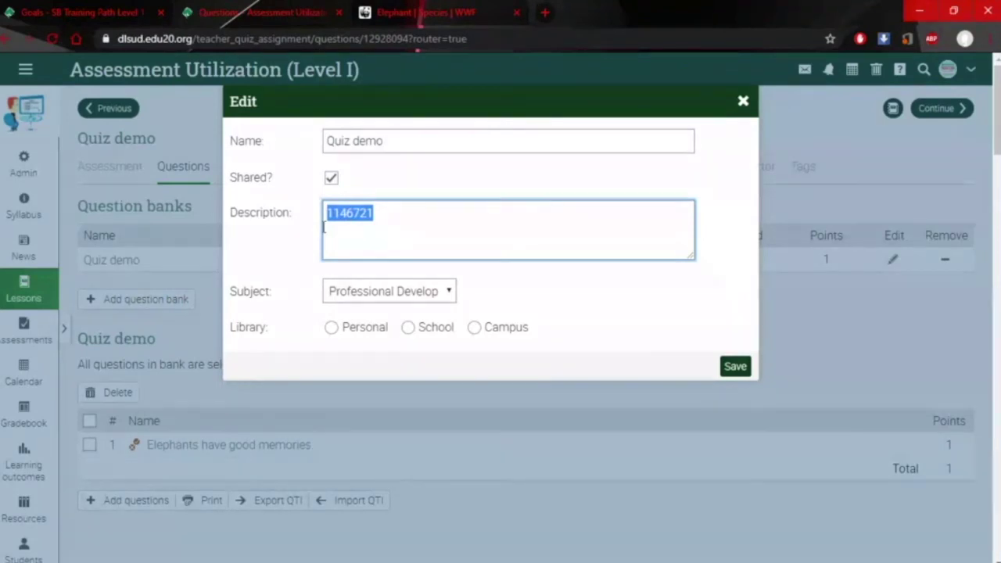
text(elephant)
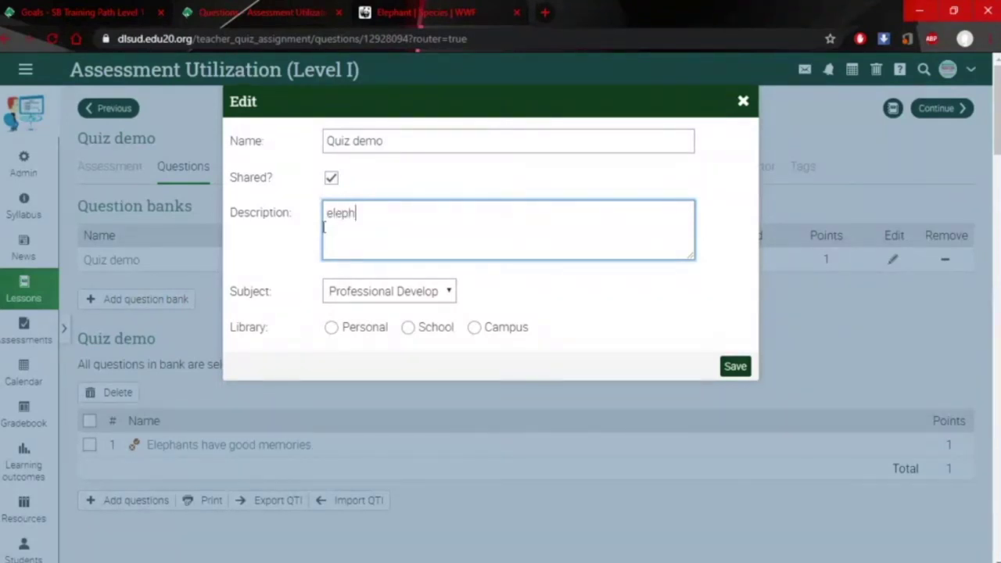
click(333, 333)
click(743, 369)
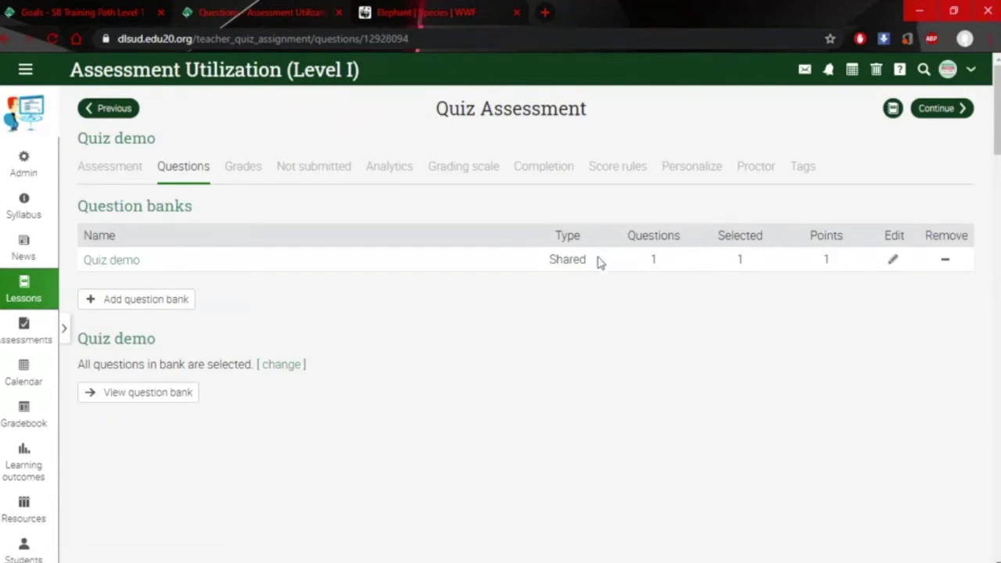
Look over the shared bank's settings, question list and available question types, and return to the quiz's questions
click(893, 262)
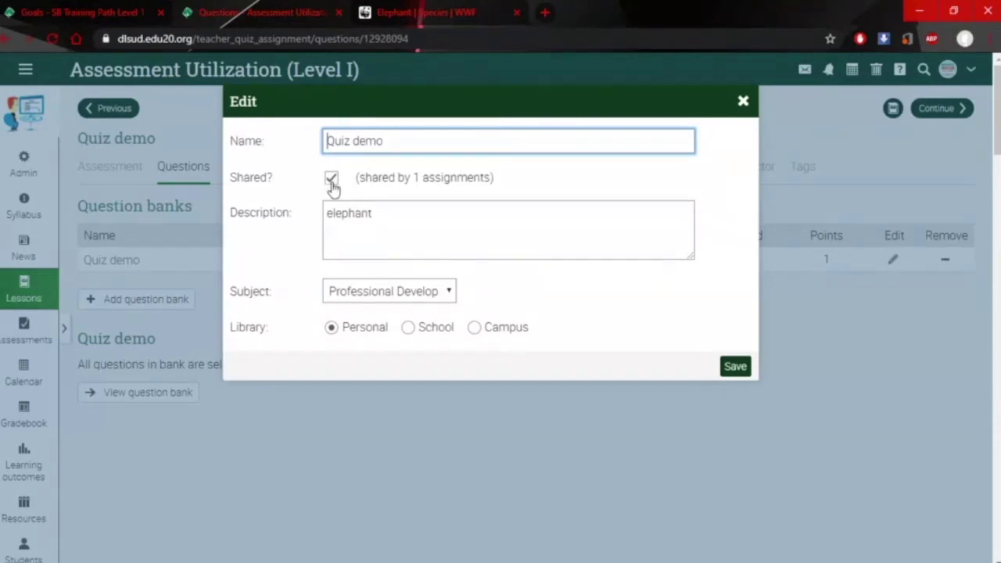
click(736, 372)
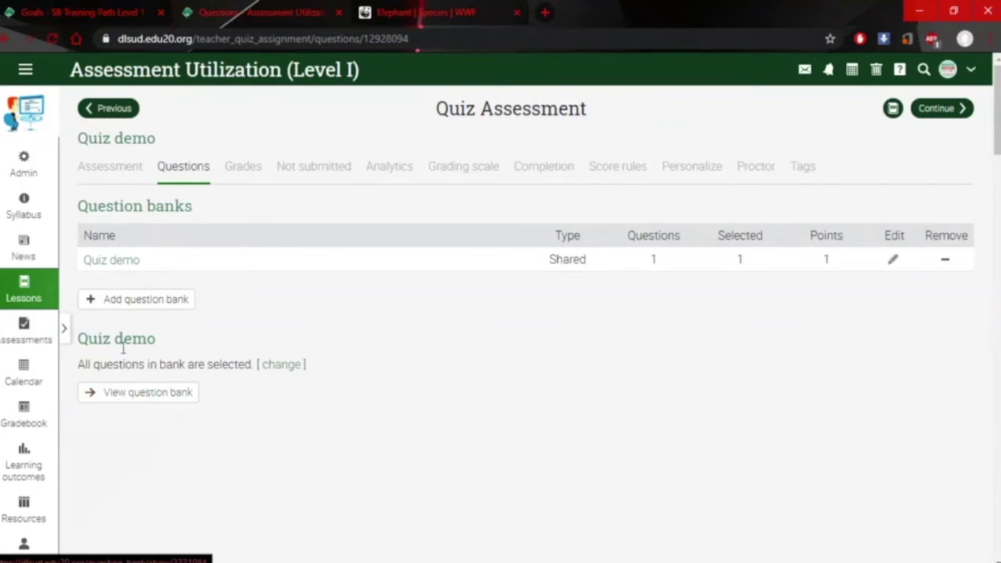
click(144, 403)
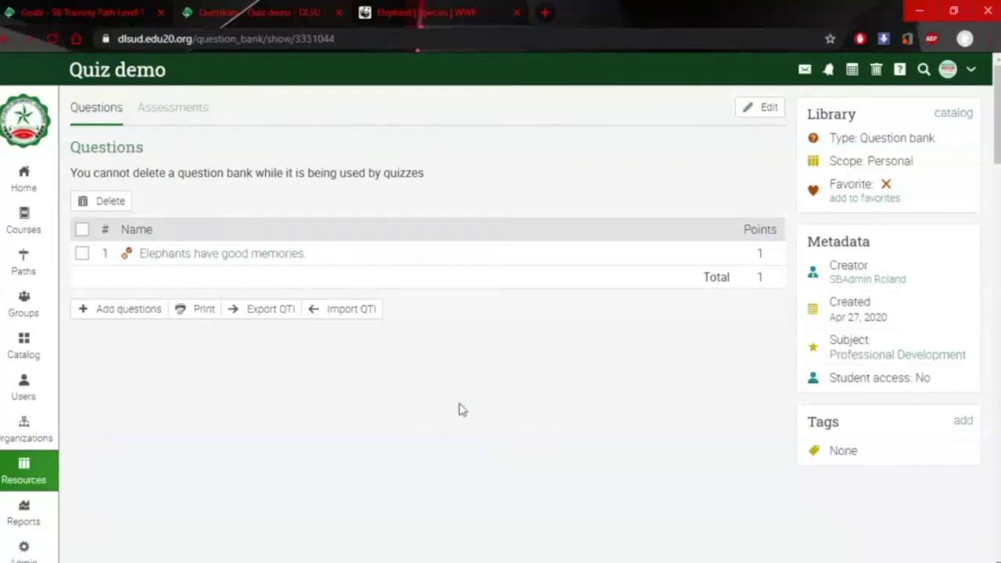
click(97, 312)
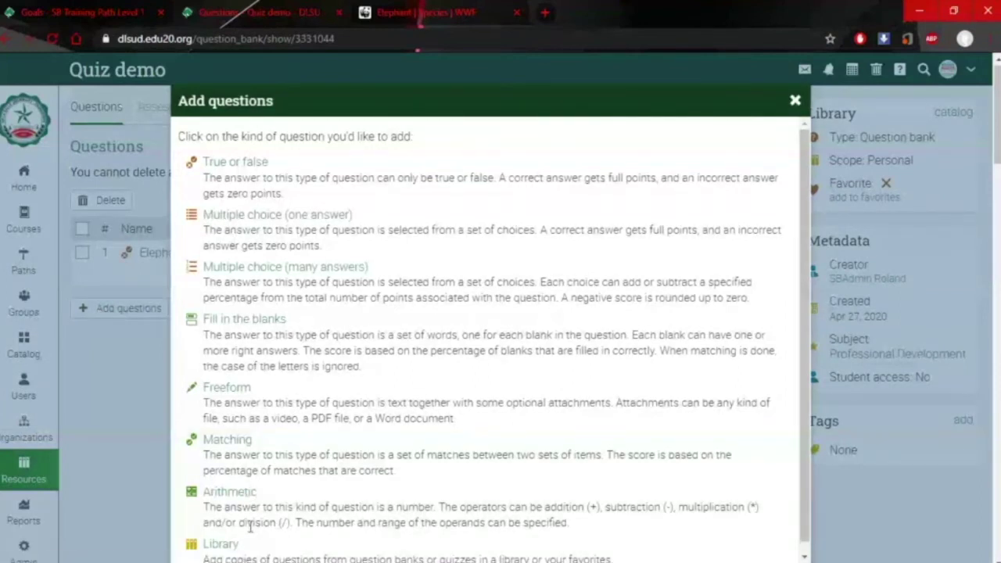
click(795, 102)
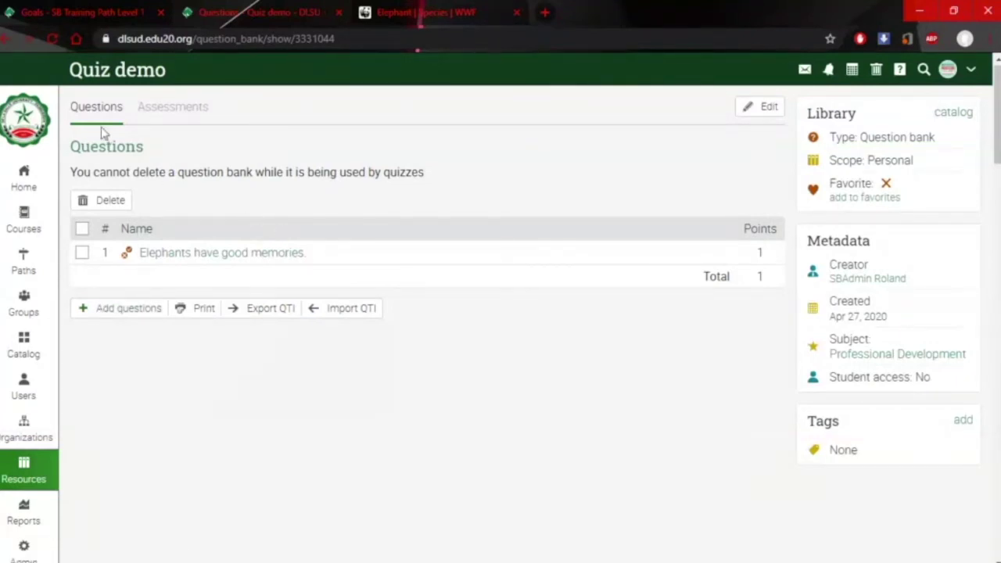
click(9, 39)
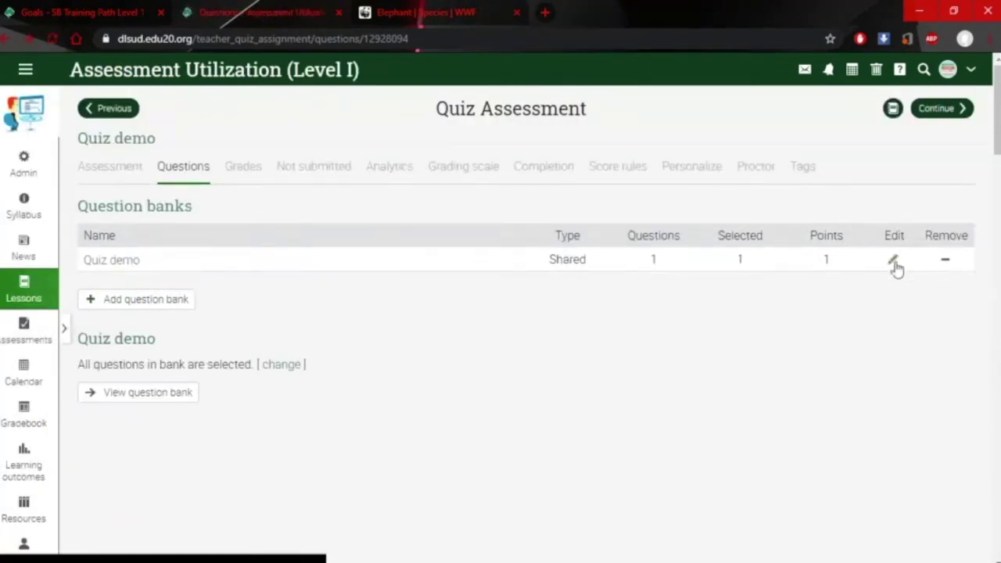
Check the Quiz demo bank's sharing settings and start a Fill in the blanks question in that bank in HTML mode
click(894, 261)
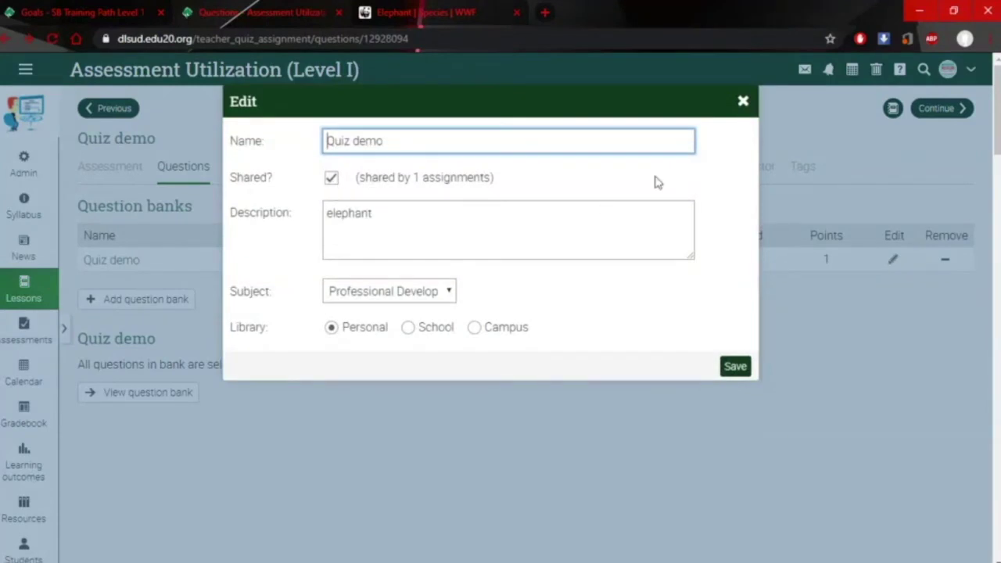
click(743, 104)
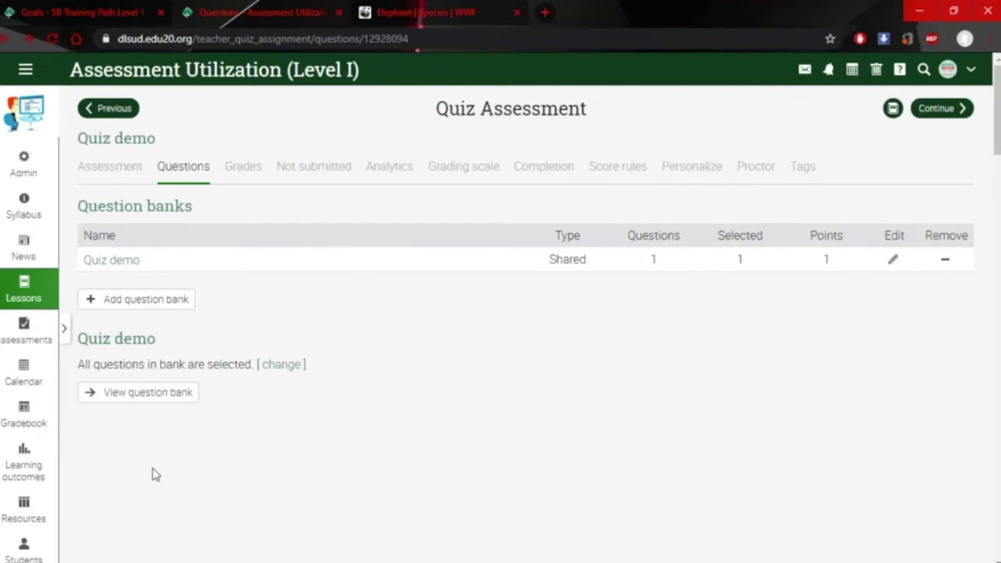
click(133, 397)
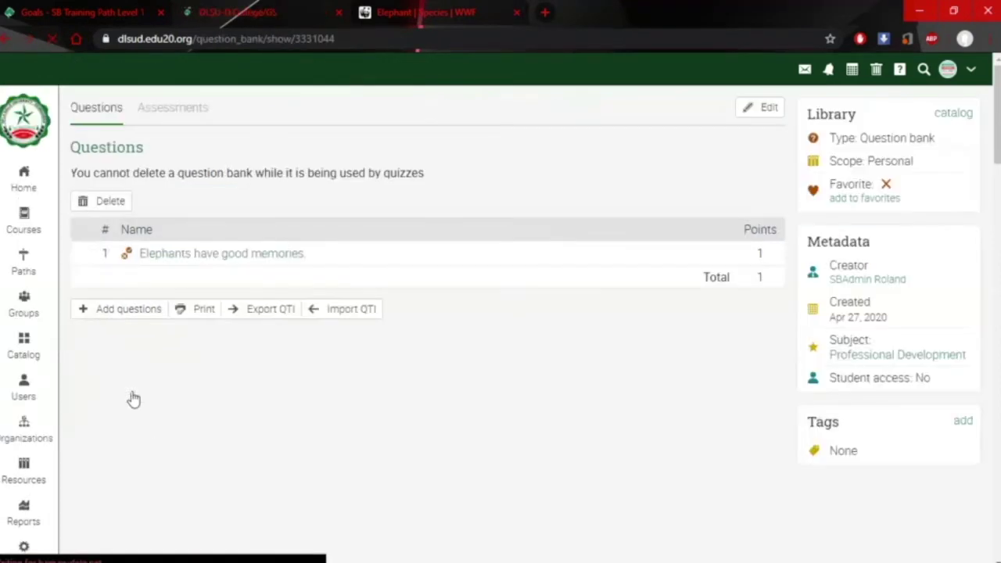
click(121, 310)
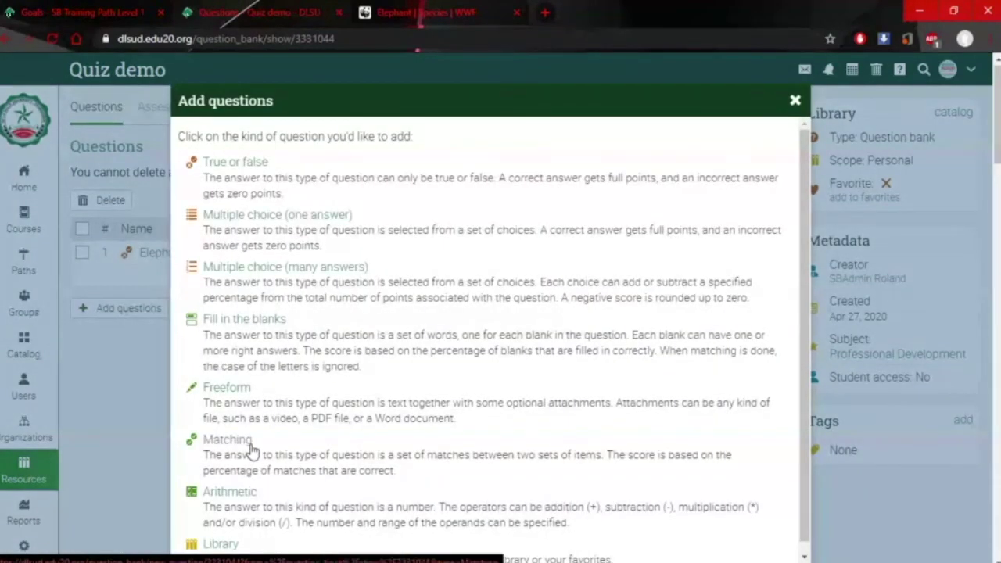
click(258, 327)
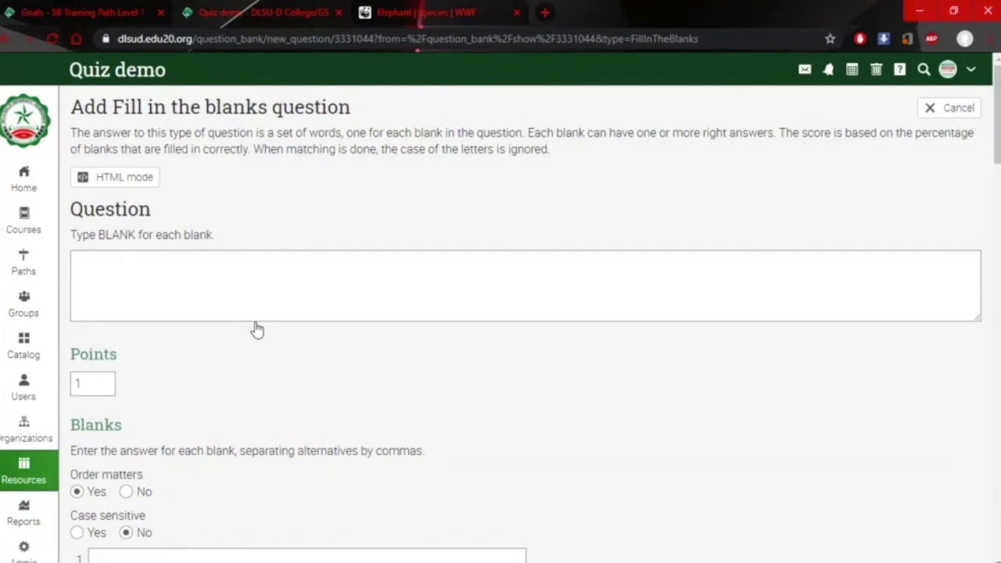
click(103, 282)
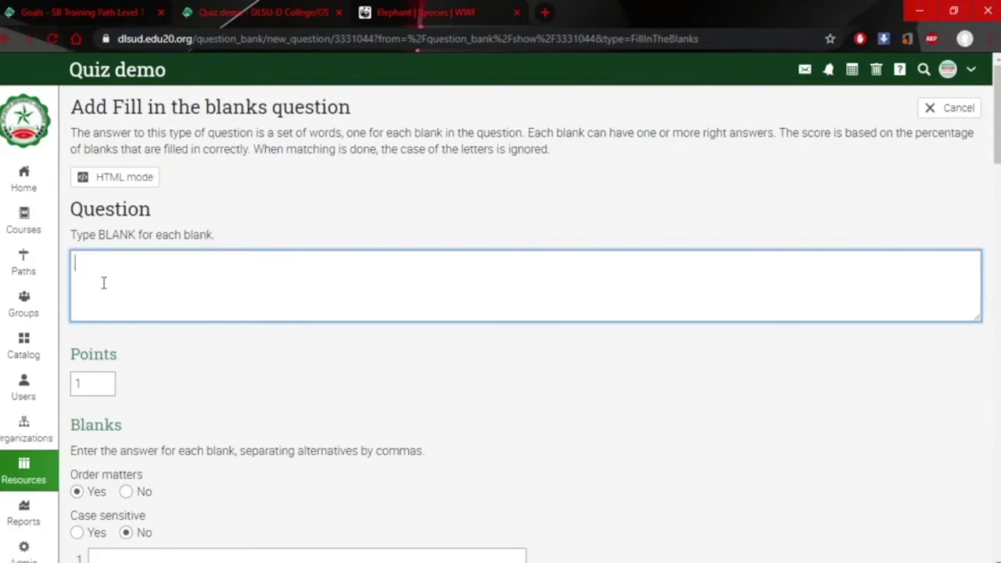
click(125, 178)
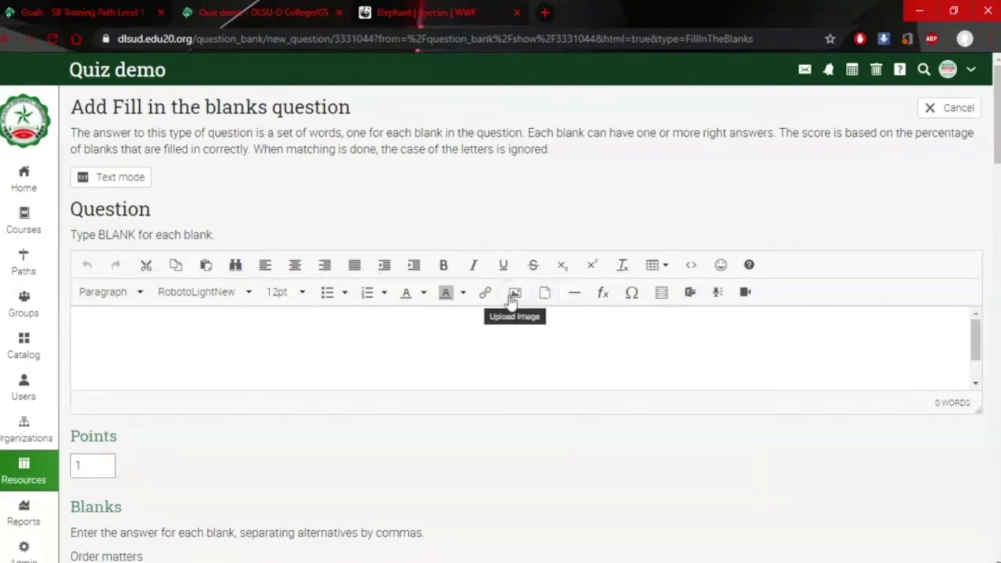
Switch to the WWF elephant page and save its main elephant photo as WW187785.jpg in the Pictures folder
click(428, 13)
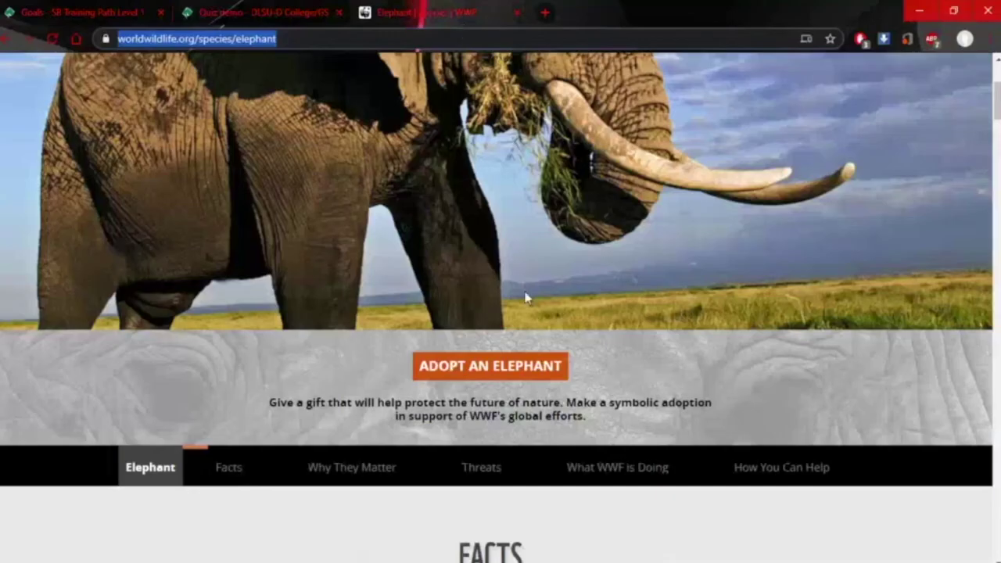
scroll(508, 290, up, 5)
right_click(403, 317)
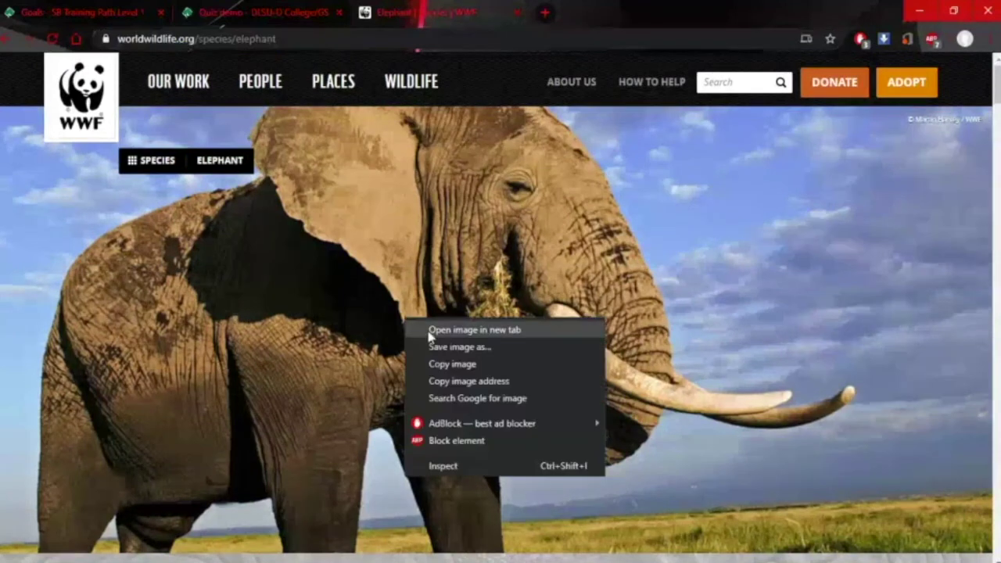
click(434, 353)
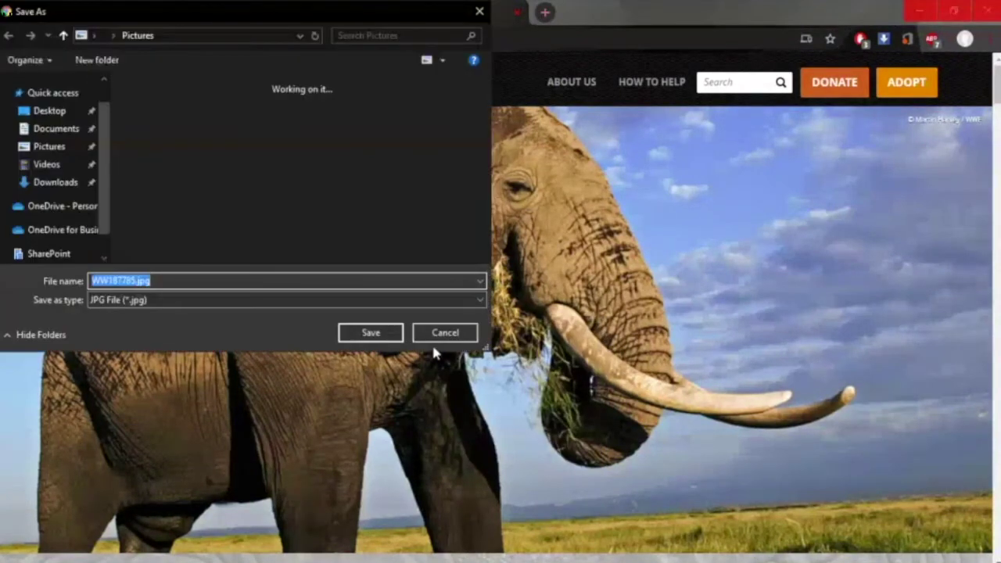
click(369, 333)
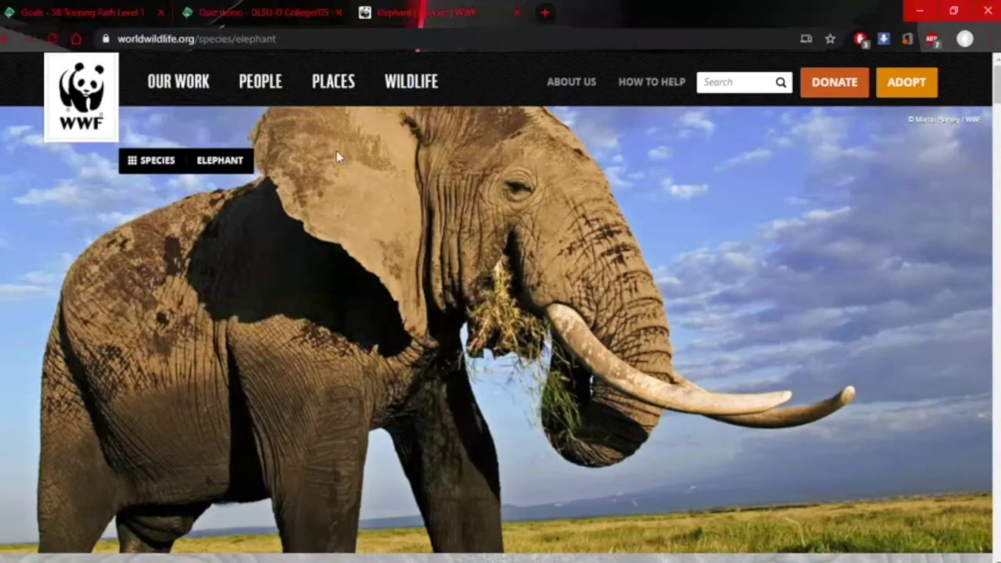
Return to the quiz question and upload WW187785.jpg into its text, searching the Pictures folder for "ww"
click(232, 12)
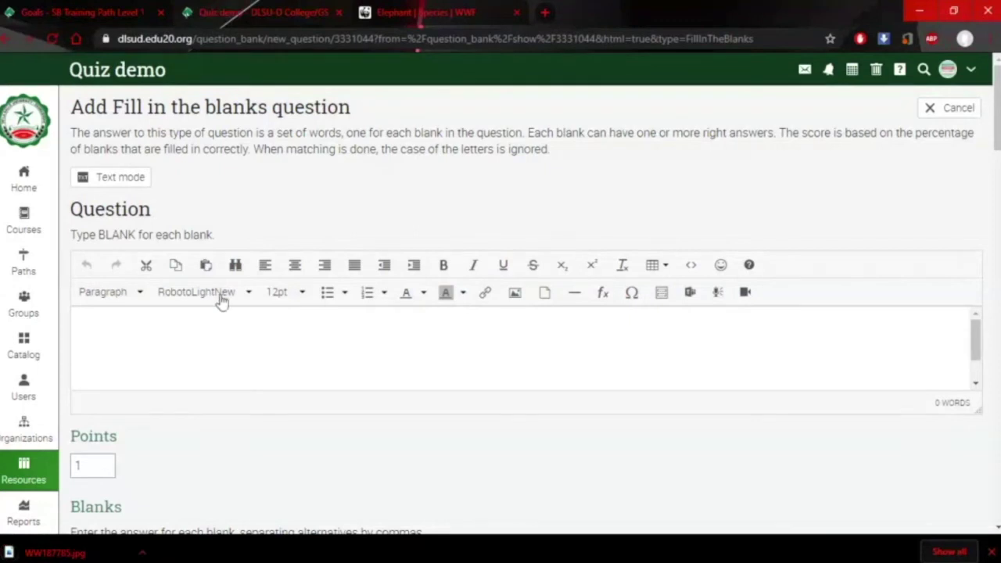
click(516, 295)
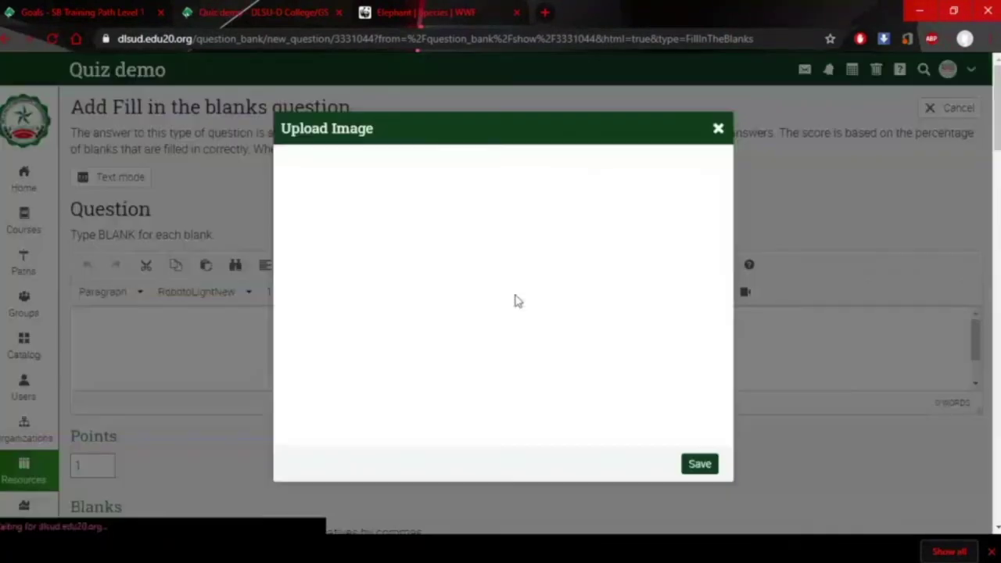
click(505, 316)
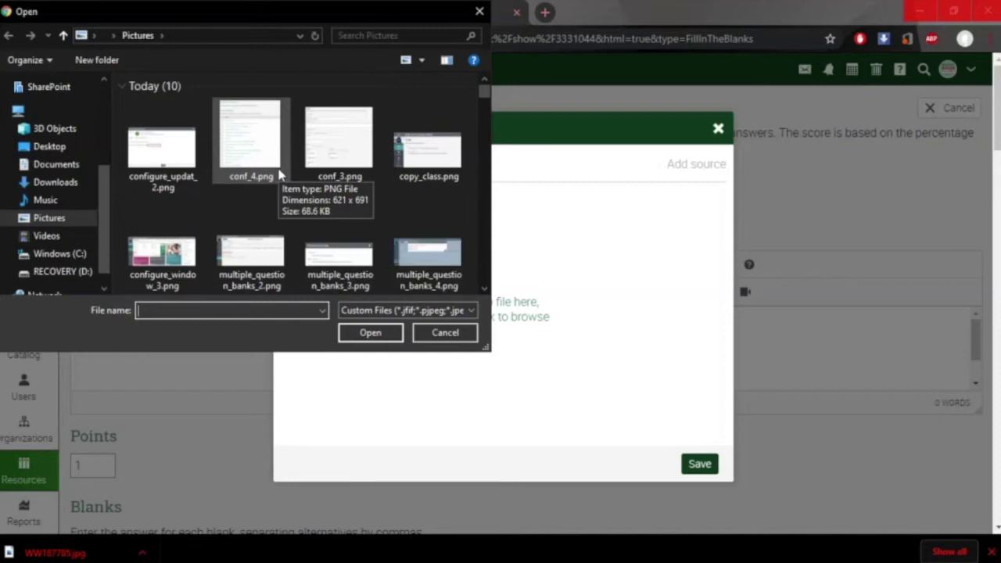
click(367, 35)
text(www)
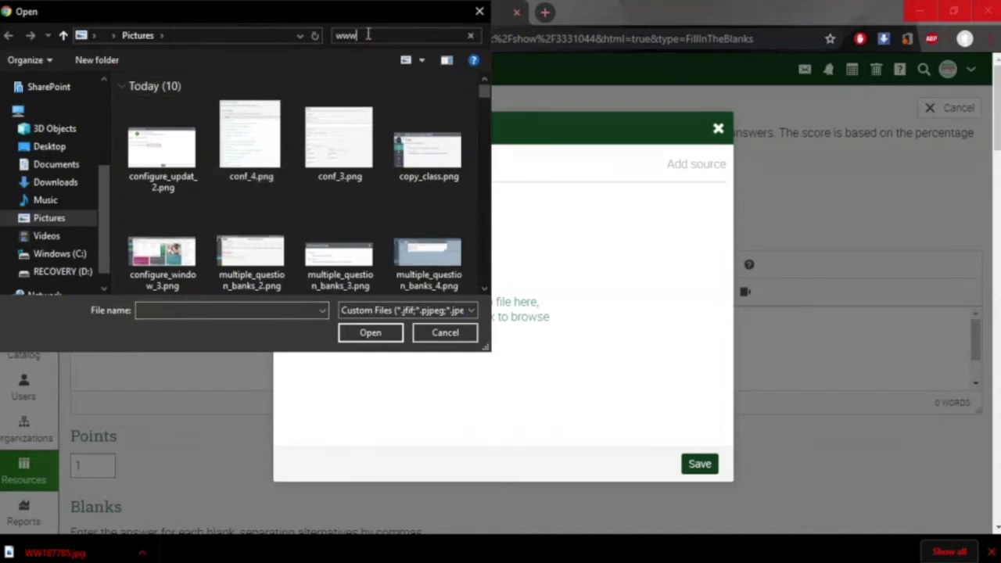
key(BackSpace)
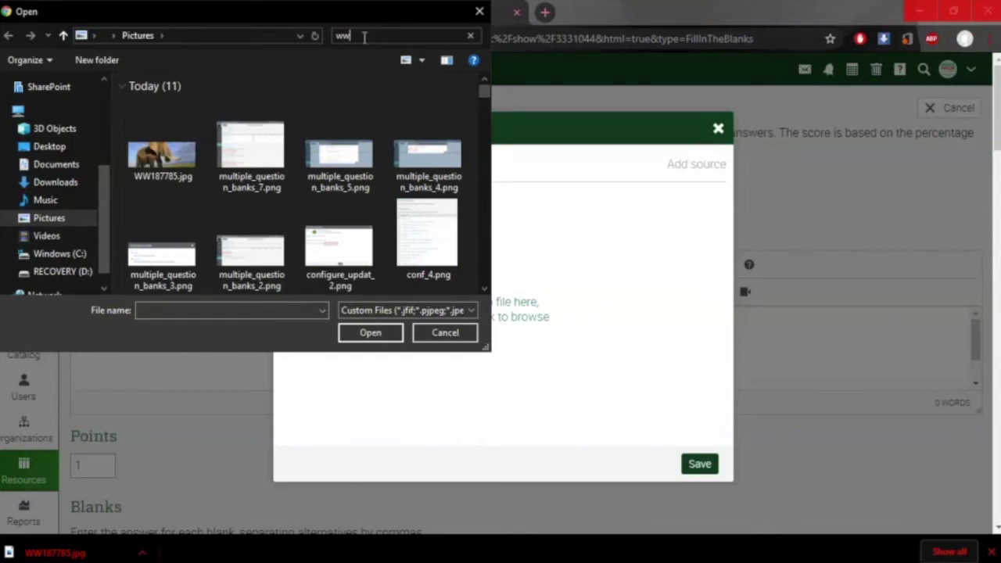
key(Return)
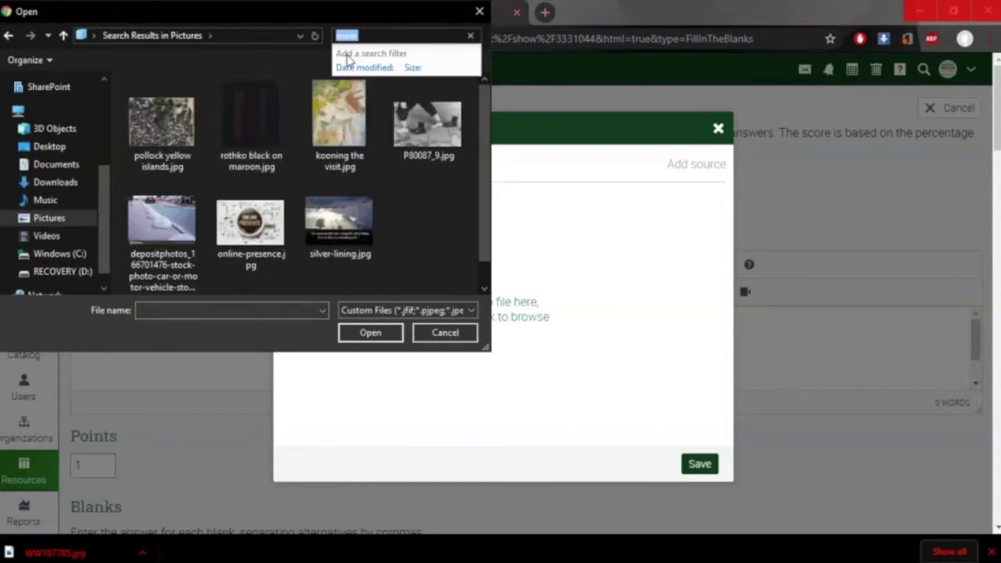
text(www)
key(BackSpace)
click(154, 139)
double_click(154, 139)
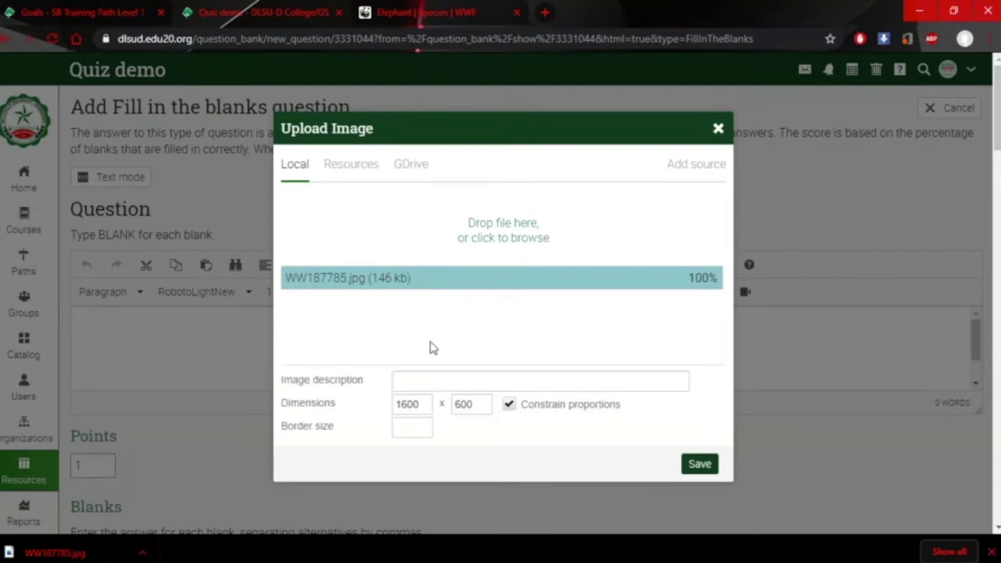
Set the uploaded image's dimensions to 600 x 225 and insert it into the question
click(431, 404)
key(BackSpace)
key(BackSpace)
key(BackSpace)
key(BackSpace)
text(600)
double_click(471, 405)
text(225)
click(702, 469)
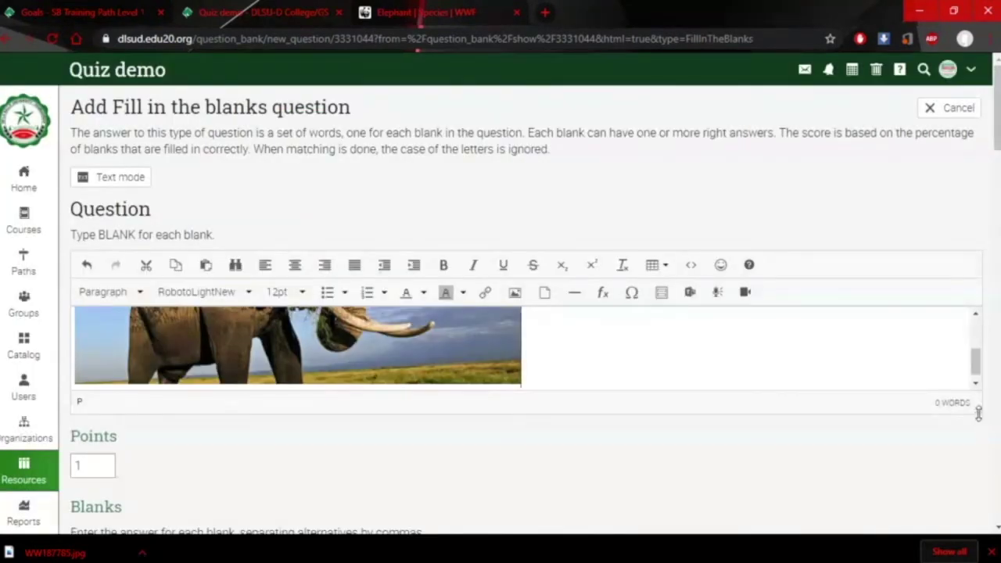
Make the question editor slightly taller and scale the elephant picture down to about half its width
drag(978, 408, 978, 429)
drag(977, 383, 976, 335)
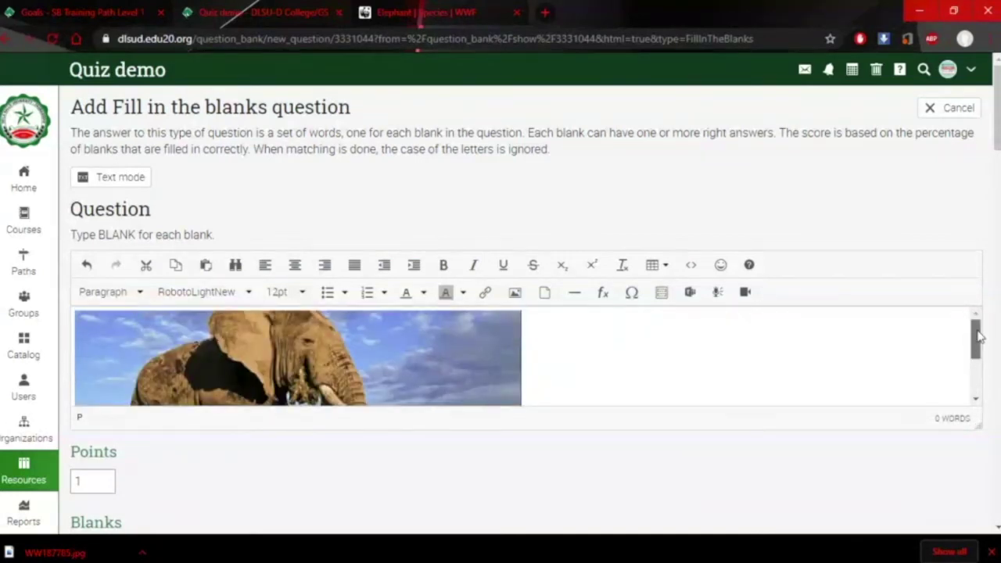
click(518, 317)
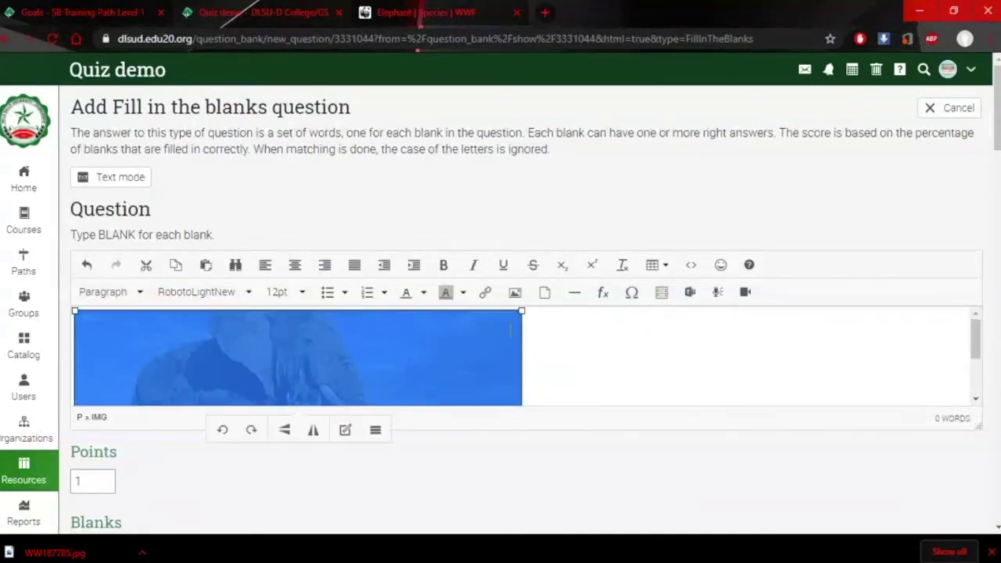
click(610, 363)
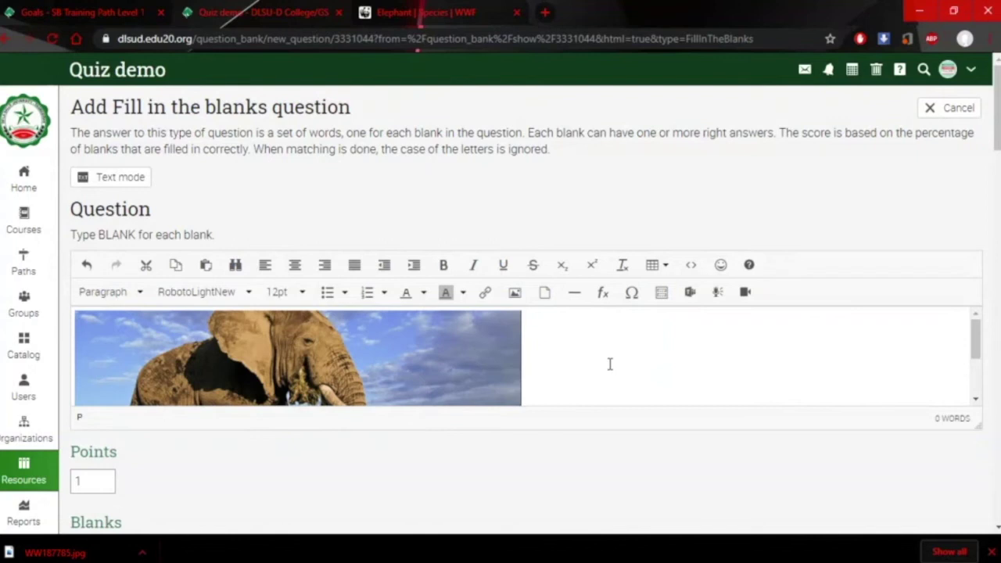
click(423, 361)
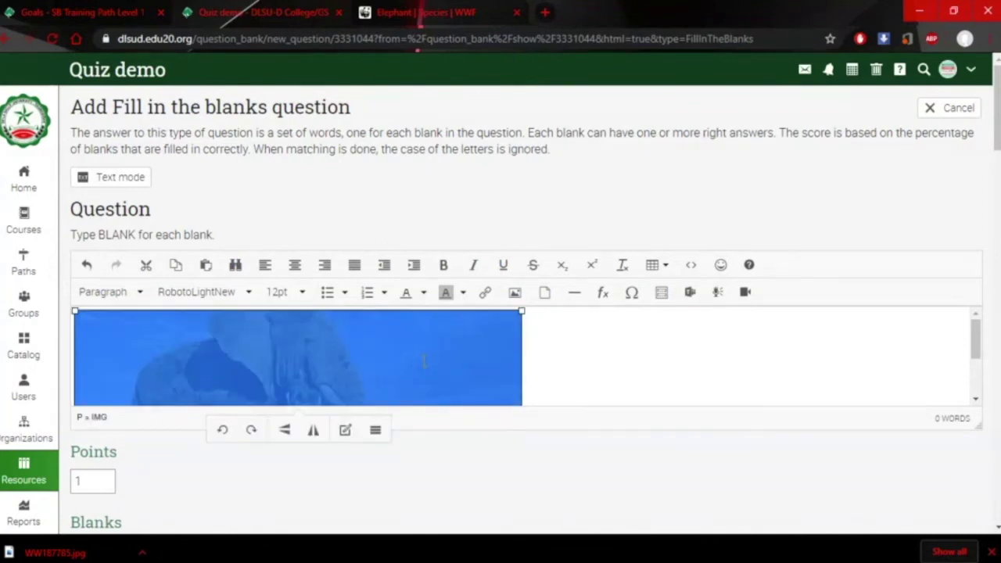
click(617, 363)
click(506, 321)
drag(521, 310, 350, 375)
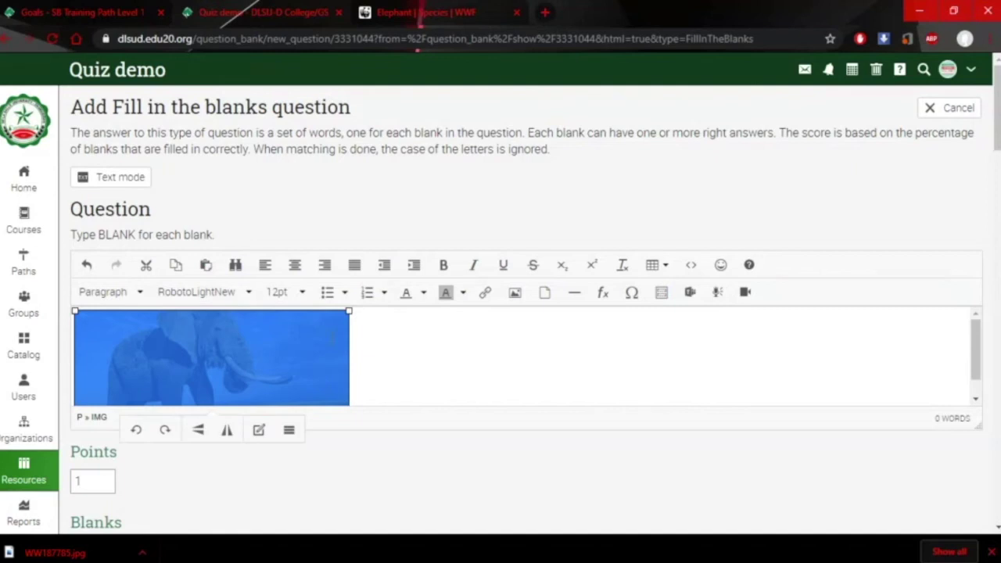
drag(349, 310, 287, 344)
click(325, 370)
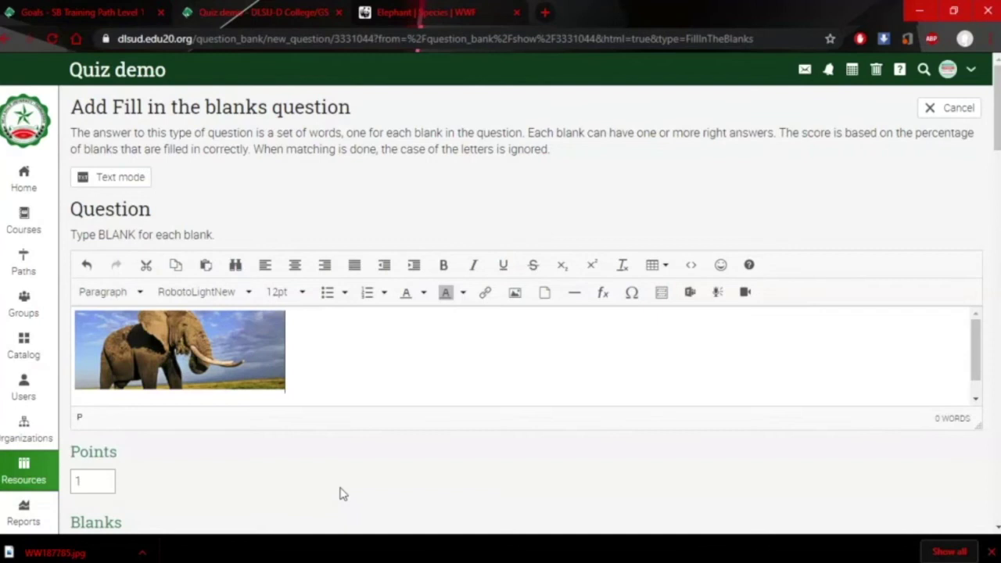
Write the question text "BLANK is a big animal." after the elephant picture
text(B)
text(LANK)
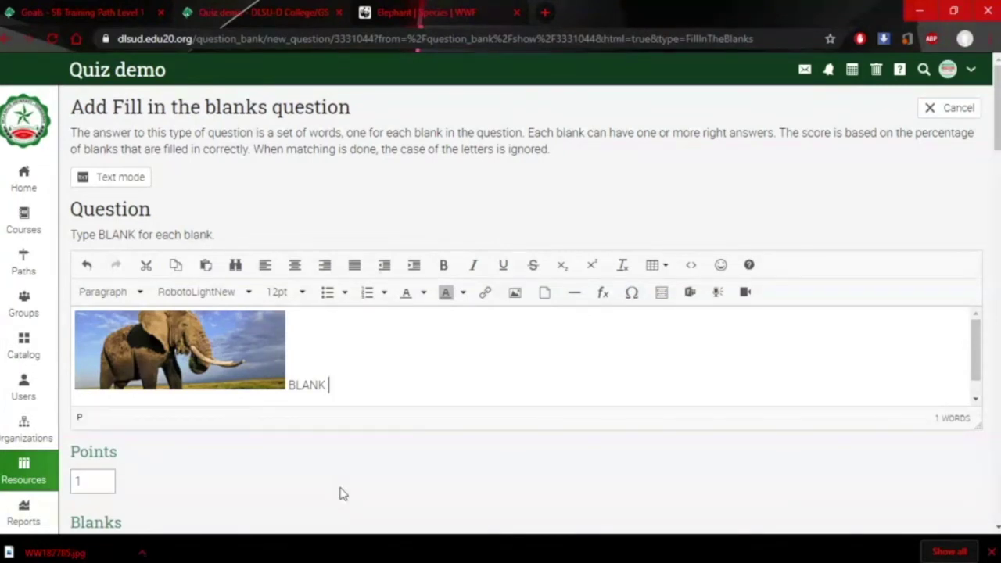
text(is a big animal.)
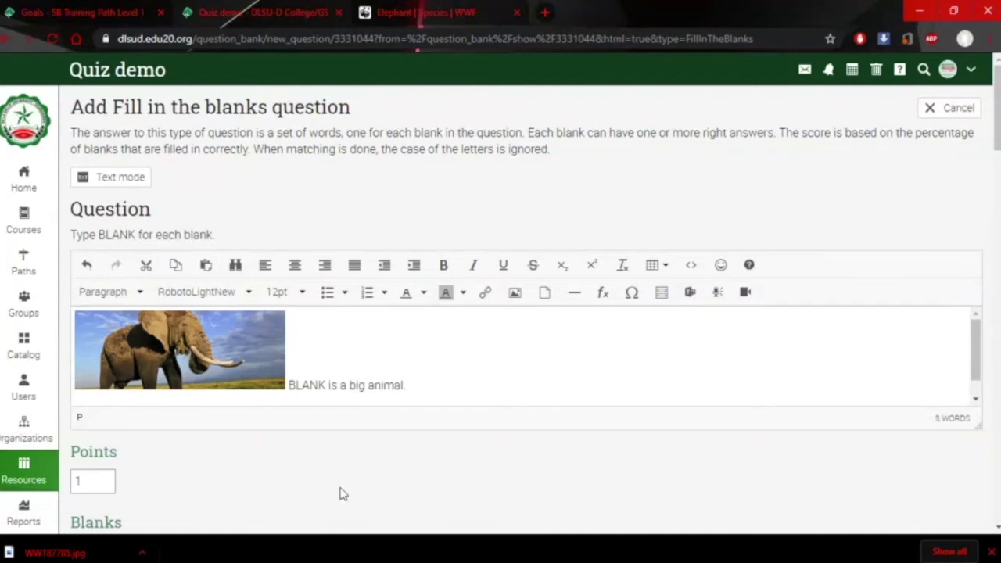
Accept "elephant, elepante" as answers for the first blank and save the question, returning to the question bank
scroll(304, 502, down, 2)
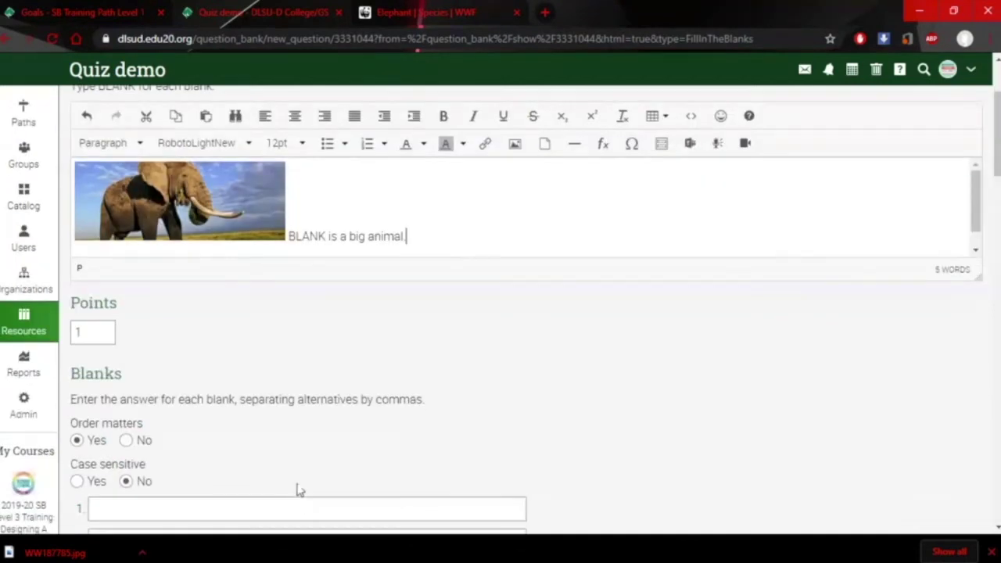
click(174, 512)
text(ele)
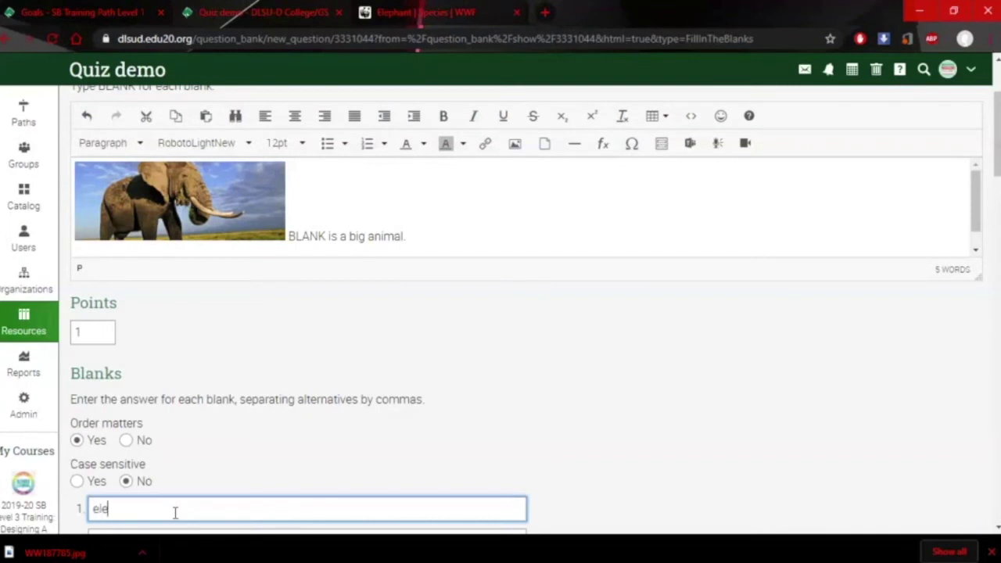
text(phant)
scroll(310, 446, down, 2)
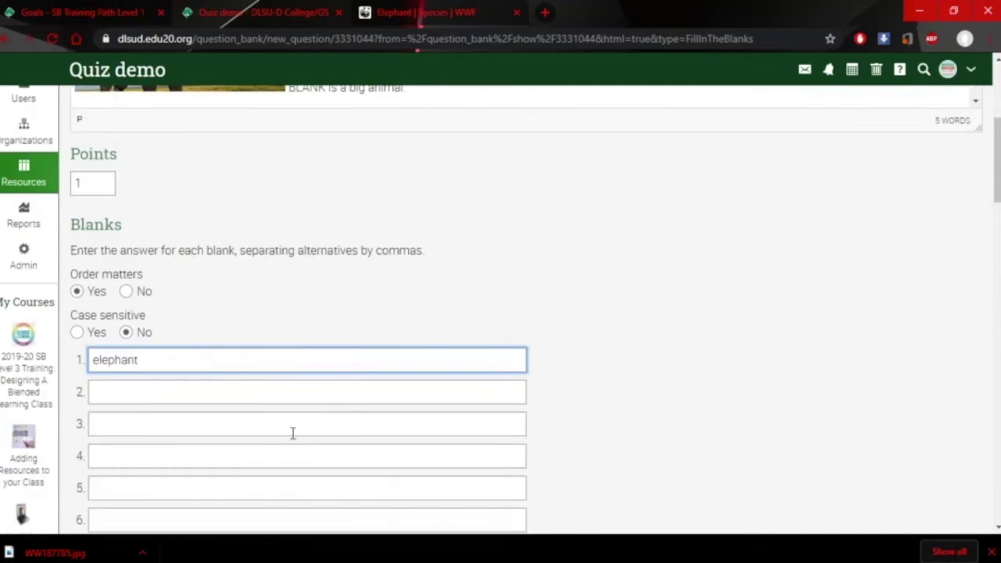
scroll(291, 432, up, 1)
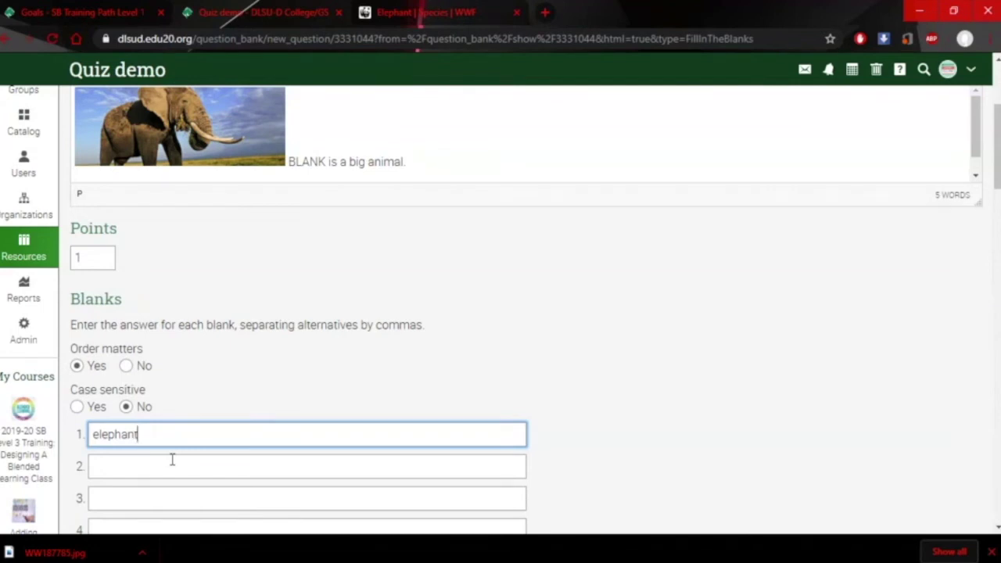
text(, elepante)
scroll(326, 446, down, 1)
scroll(318, 451, down, 2)
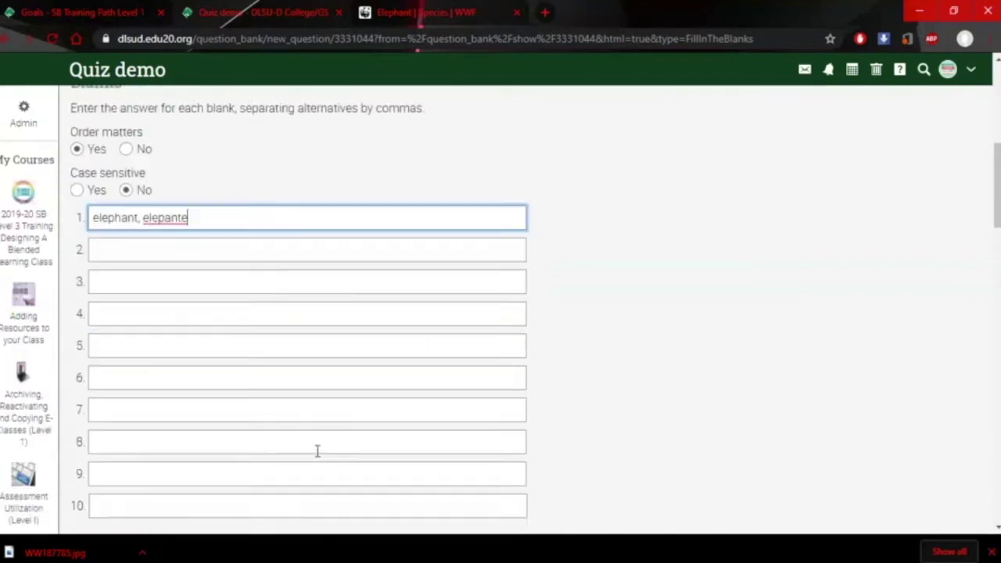
scroll(317, 453, down, 3)
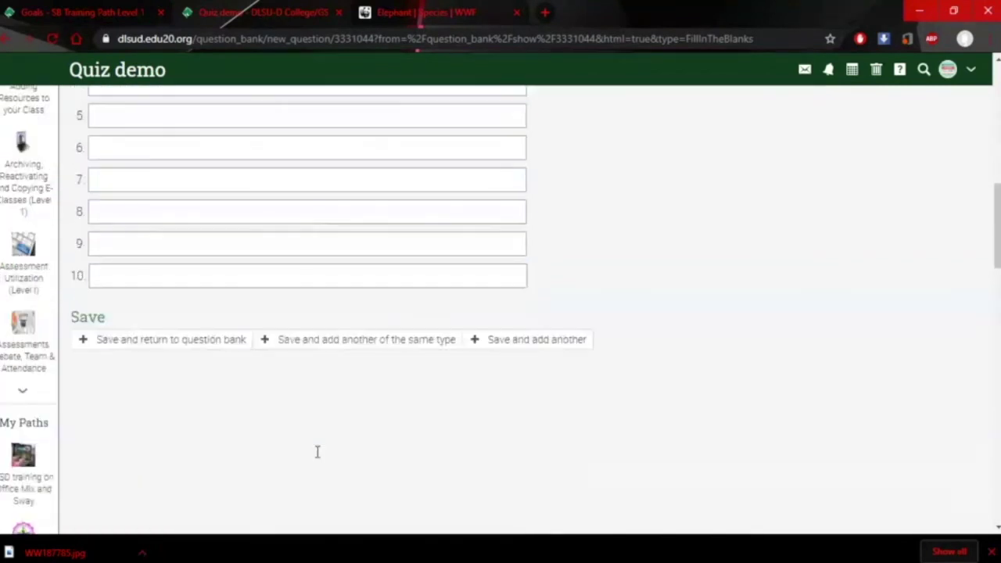
click(168, 341)
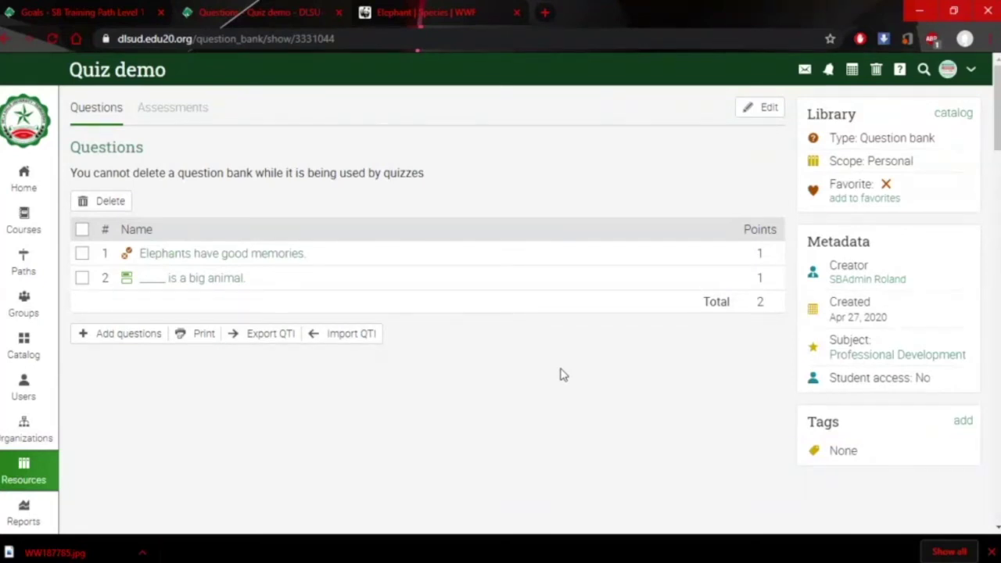
Check the assessments using the bank, revisit the quiz's question banks, and view the saved fill in the blanks question
click(198, 110)
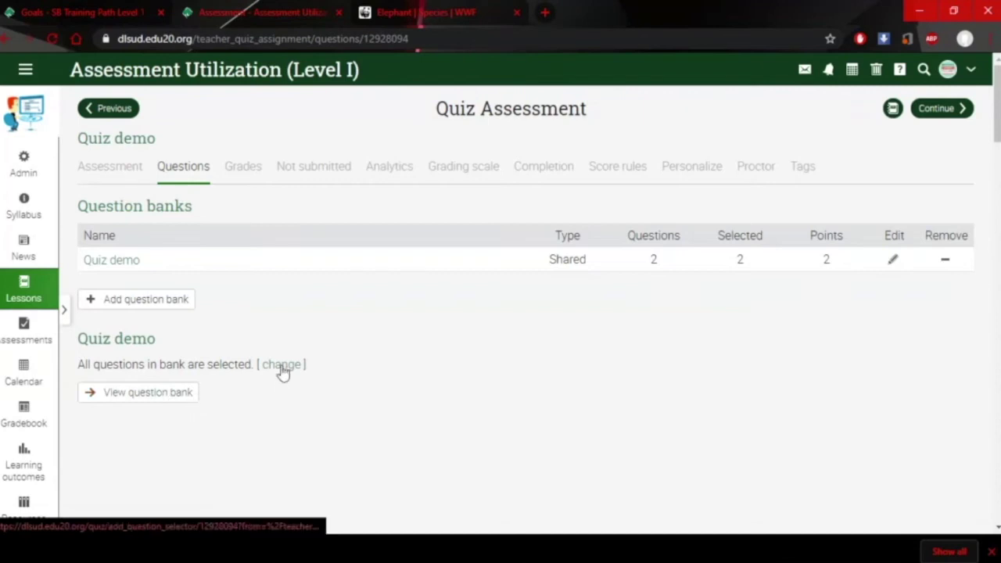
click(183, 396)
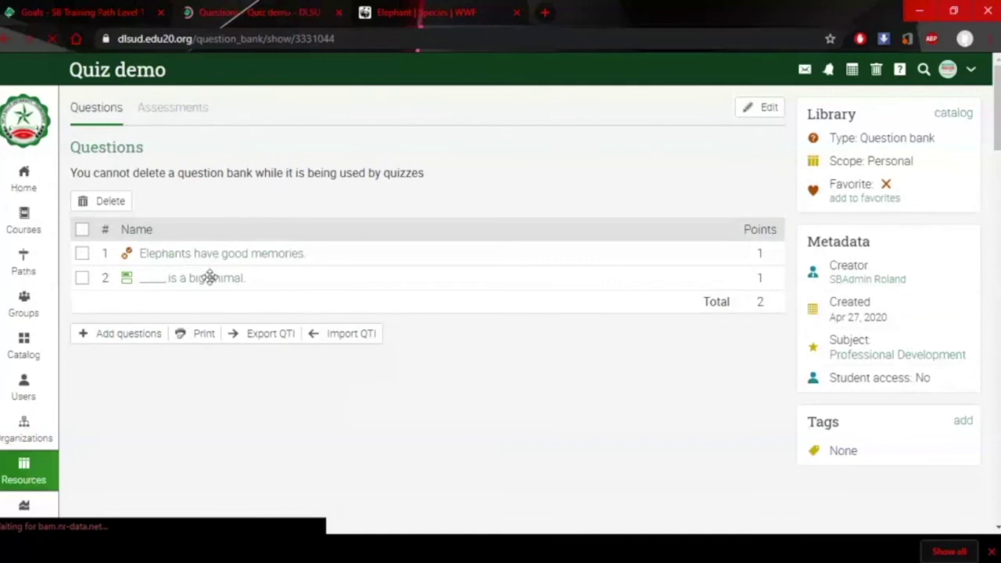
click(201, 279)
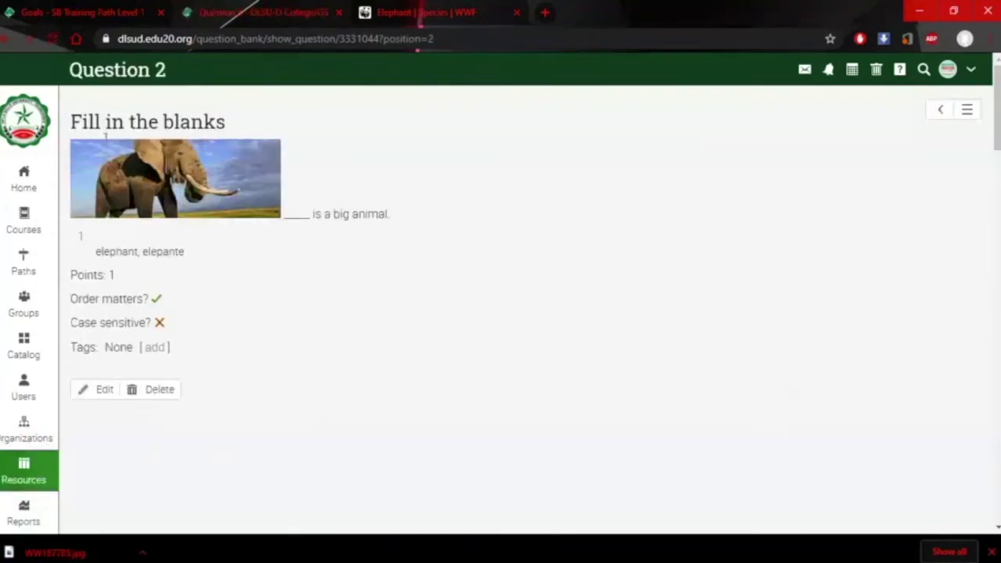
Edit the fill in the blanks question, adding a comma after BLANK in its text
click(93, 401)
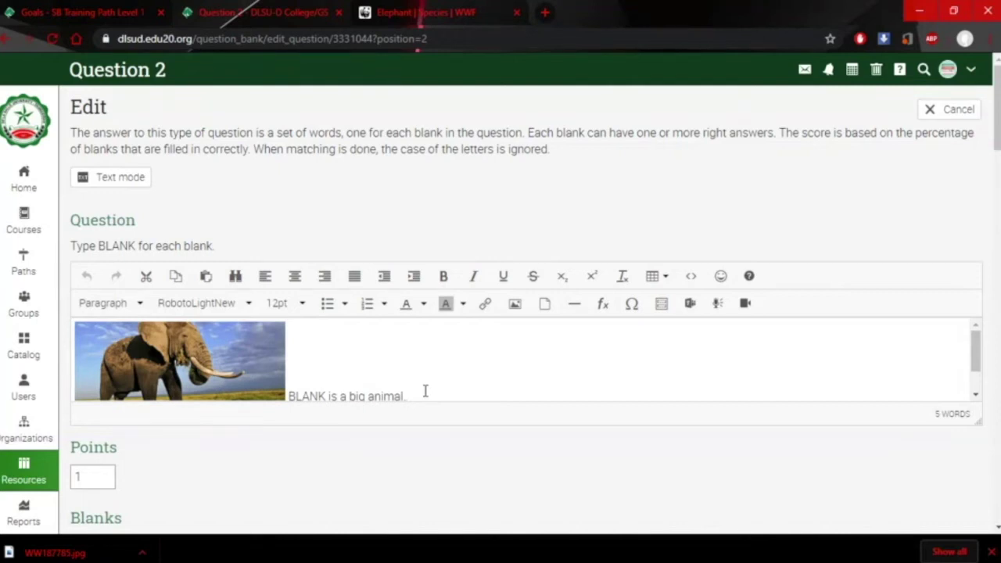
click(419, 395)
click(326, 397)
text(,)
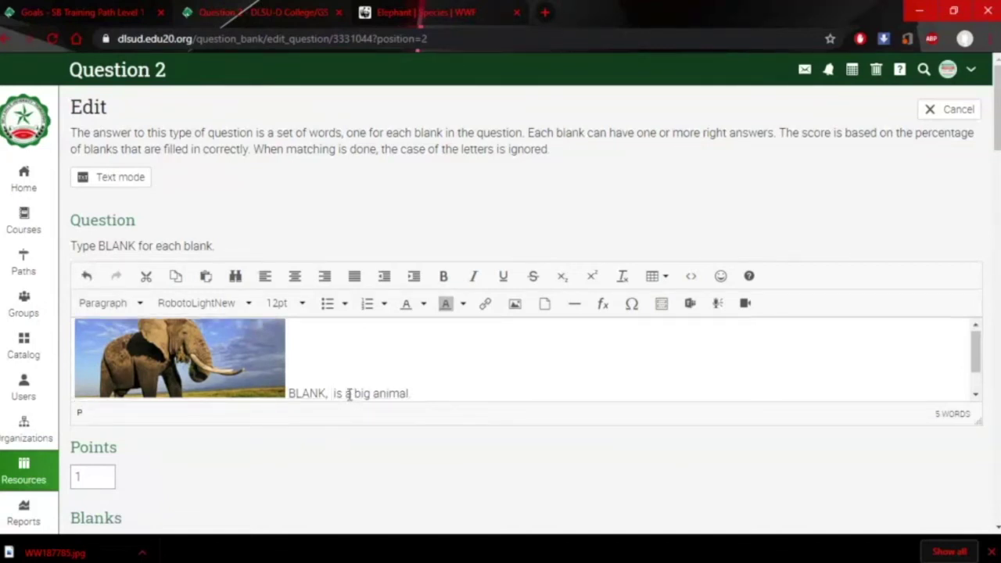
Number the blank in the elephant sentence as 1. and add a 2. label right after it
key(Left)
key(Left)
key(Left)
key(Left)
key(Left)
key(Left)
key(Left)
text(1.)
key(Right)
key(Right)
key(Right)
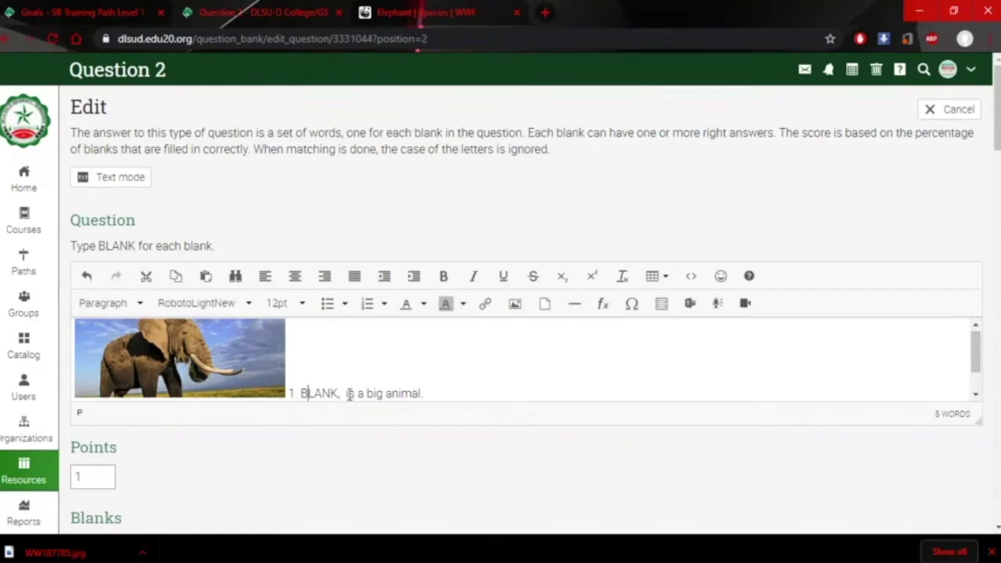
key(Right)
key(Right)
key(Right)
text(2)
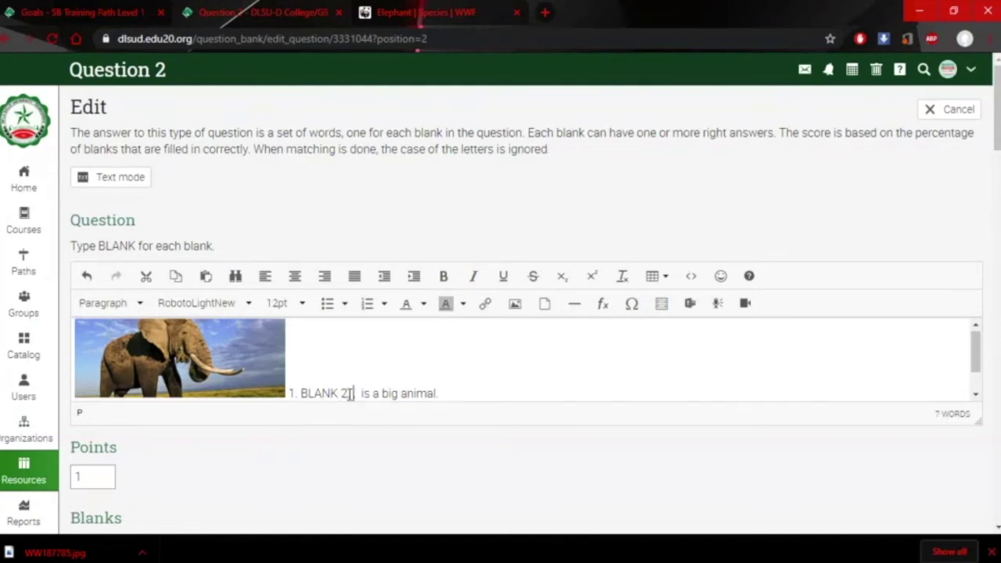
Label the blank in the elephant sentence a. and put the label b. after it in place of the numbers
key(Left)
key(Left)
key(Left)
key(Left)
key(Left)
key(Left)
key(Left)
key(BackSpace)
text(a.)
key(Right)
key(Right)
key(Right)
key(Right)
key(Right)
key(Right)
key(Right)
key(Delete)
text(b.)
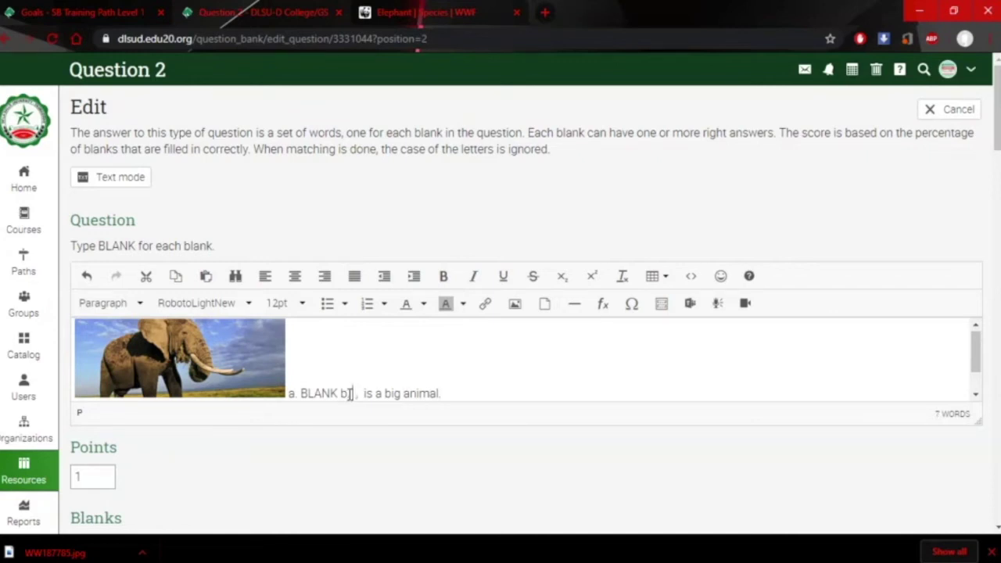
Add BLANK after the b. label, followed by c. BLANK, d. BLANK and e. BLANK before the comma
text(BLANK)
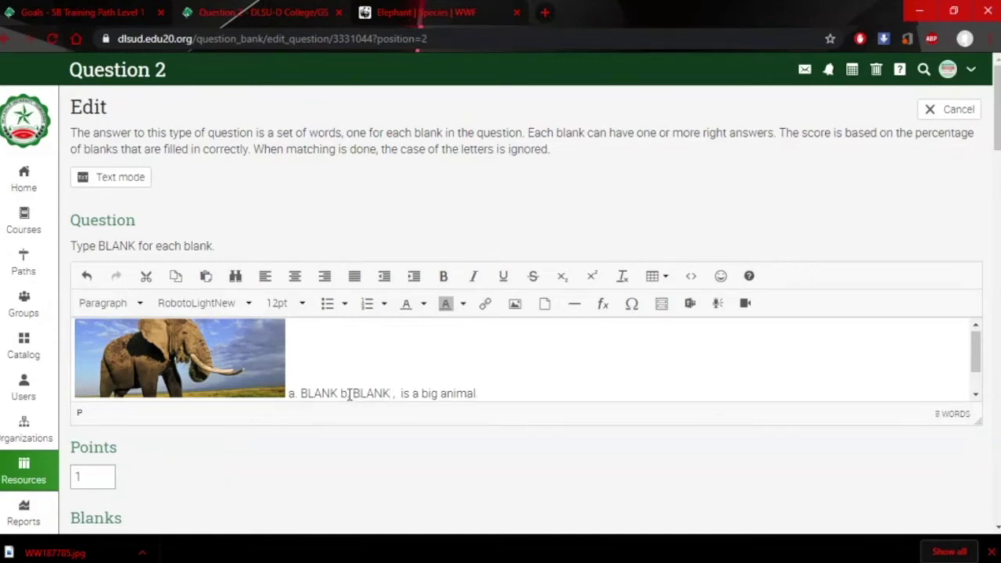
text( c)
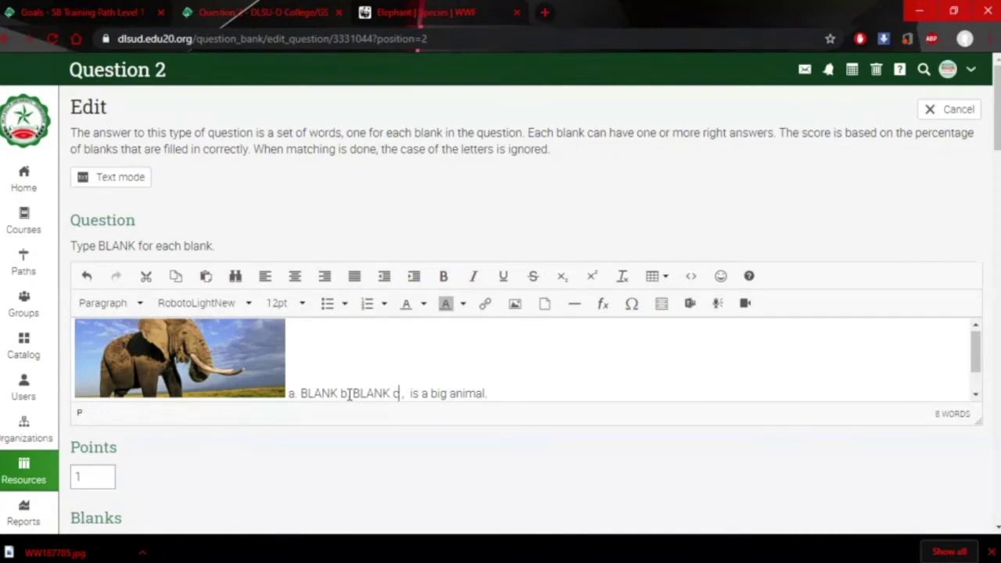
text(. BLANK)
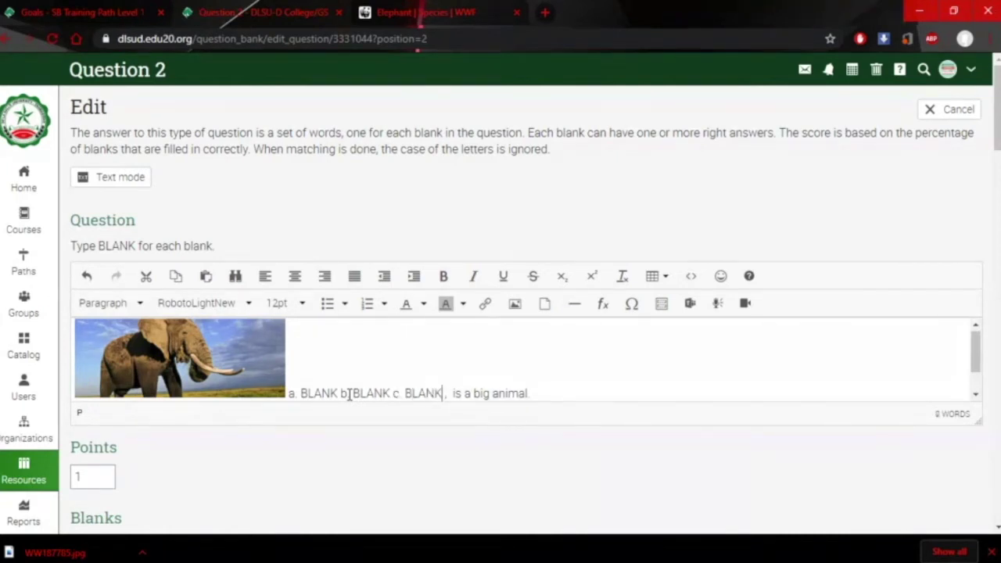
text( D)
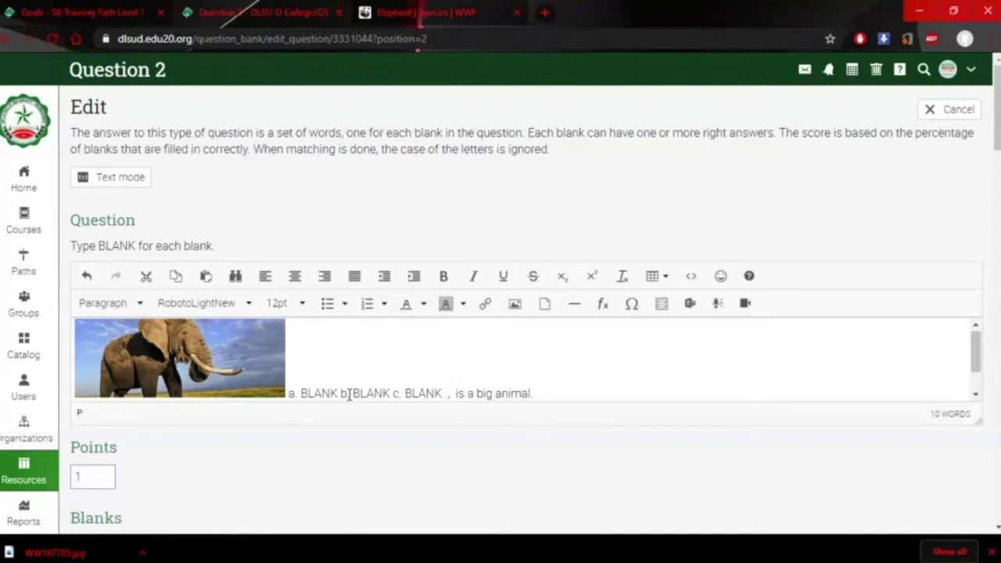
key(BackSpace)
text(d. BLANK)
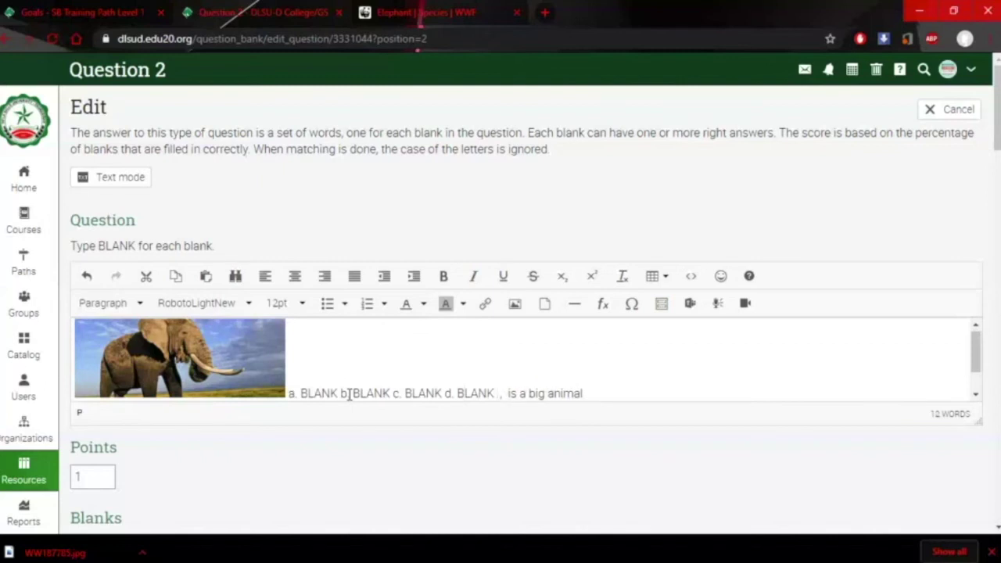
text( e. B)
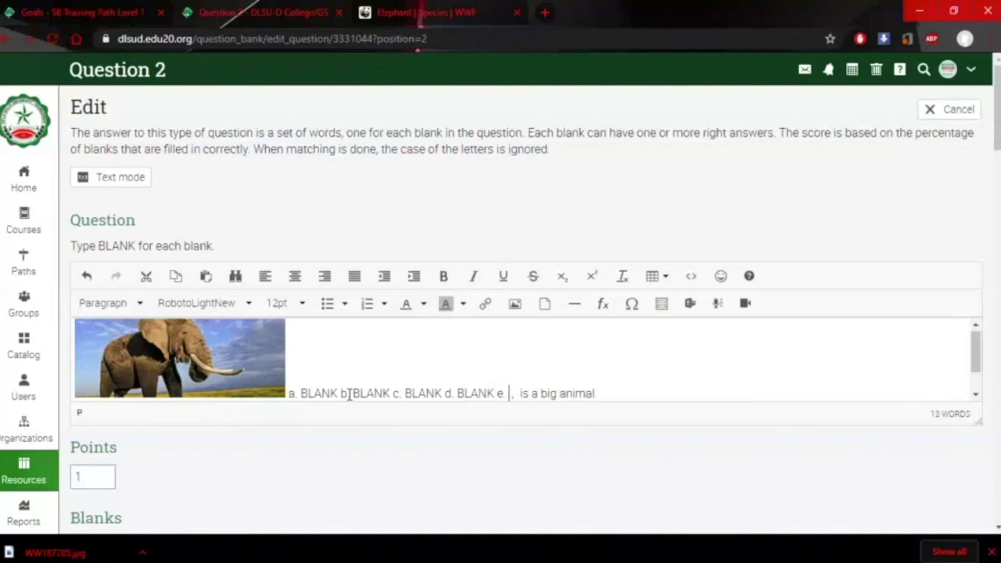
text(LNAN)
key(BackSpace)
key(BackSpace)
key(BackSpace)
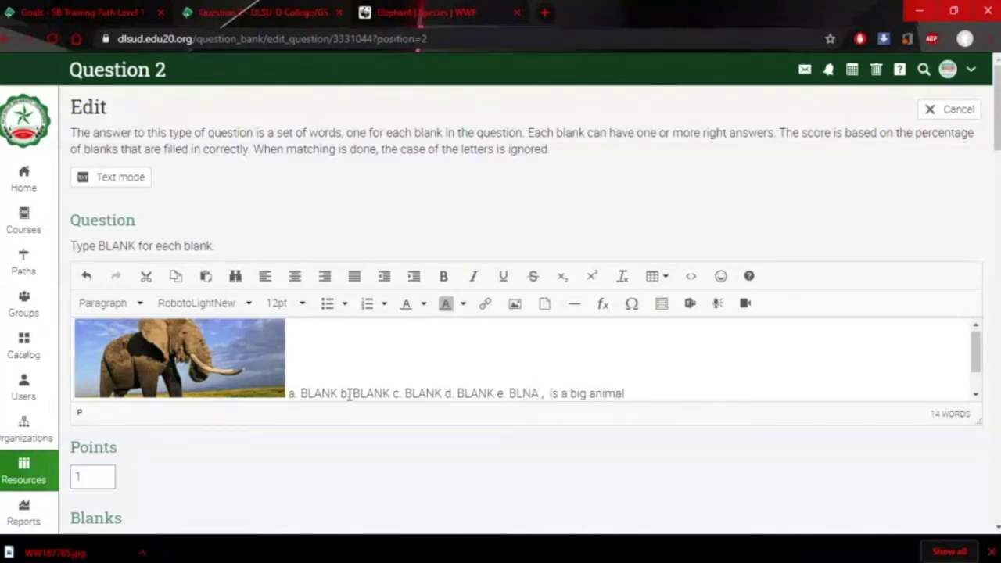
text(ANK)
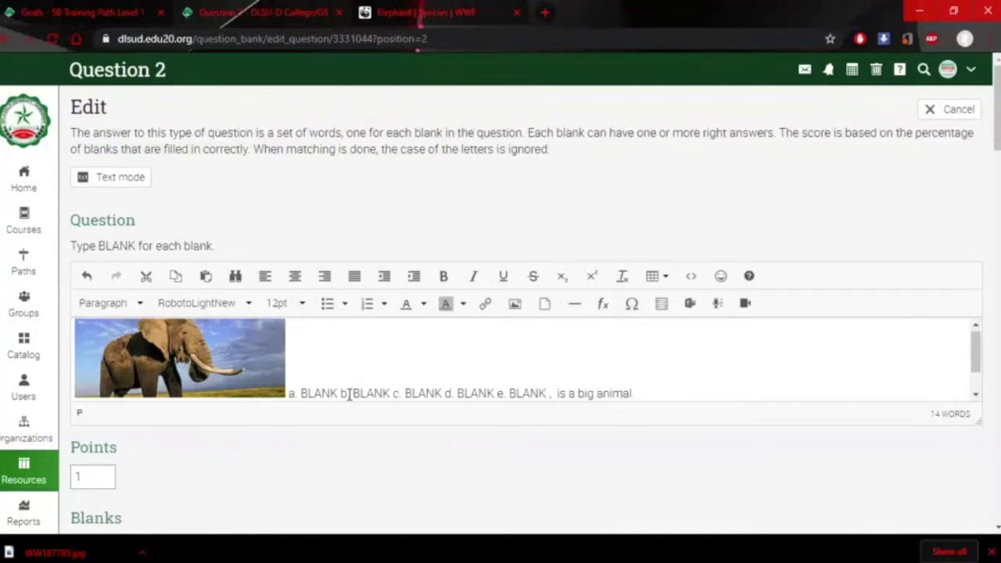
scroll(355, 476, down, 4)
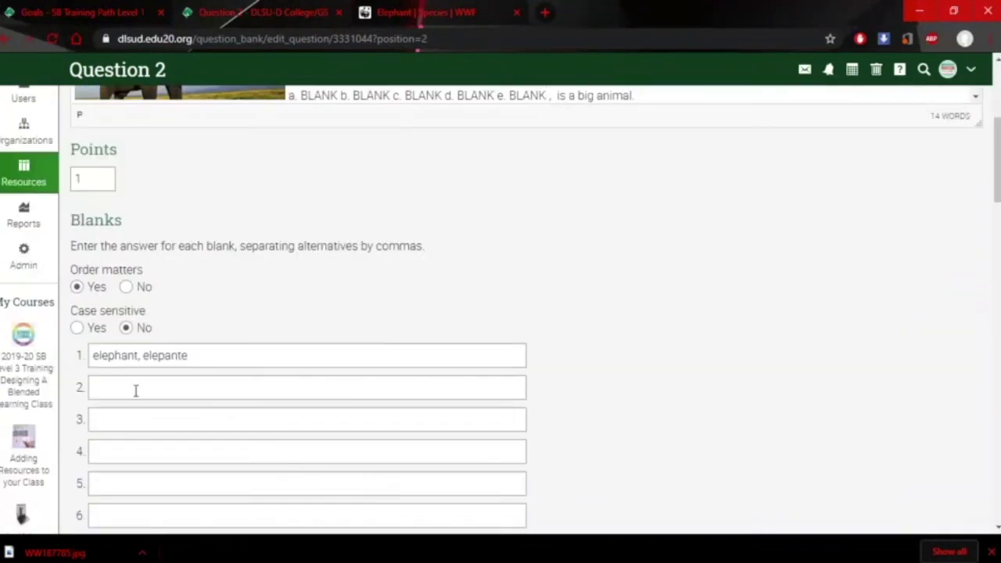
click(102, 382)
click(104, 423)
click(102, 452)
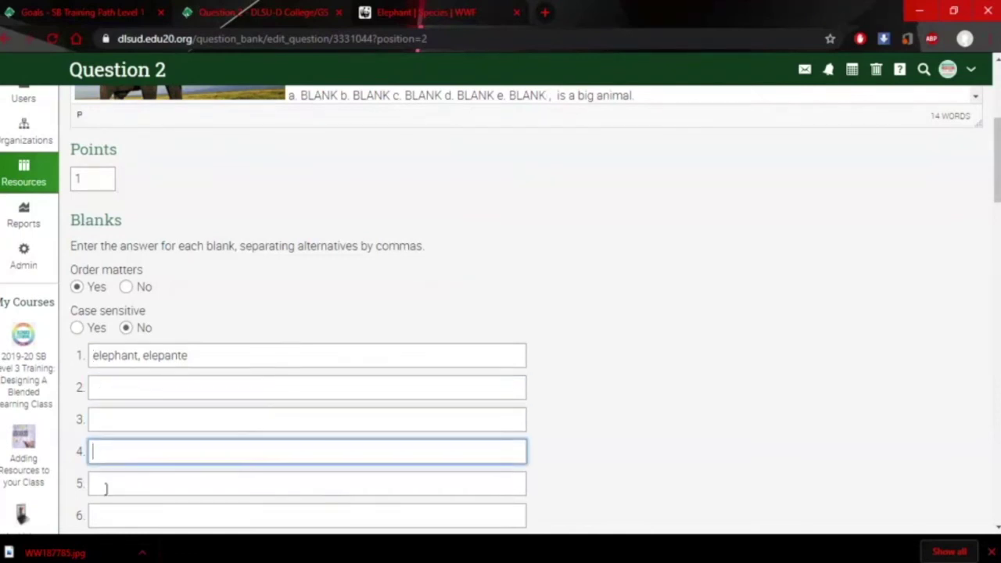
click(103, 483)
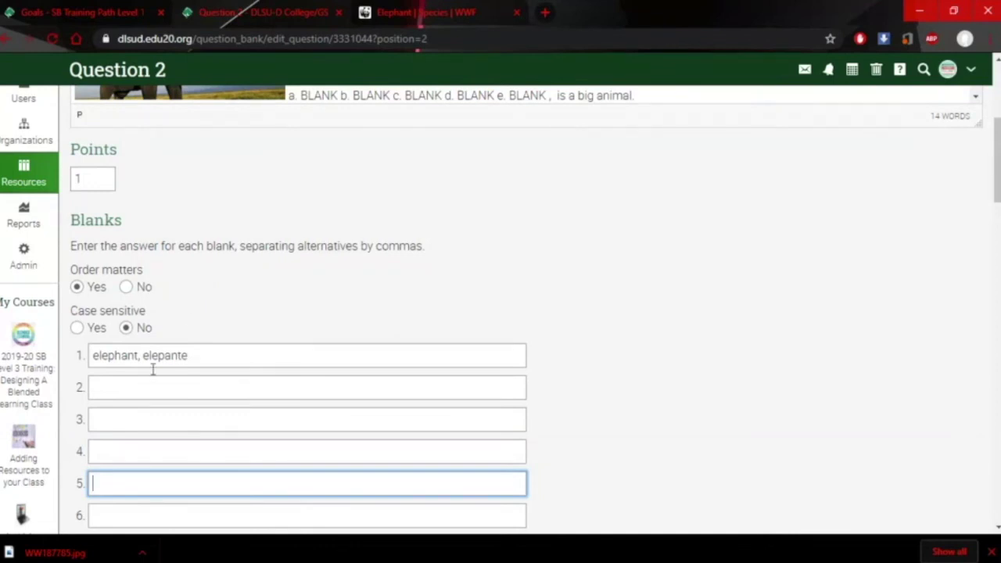
click(191, 357)
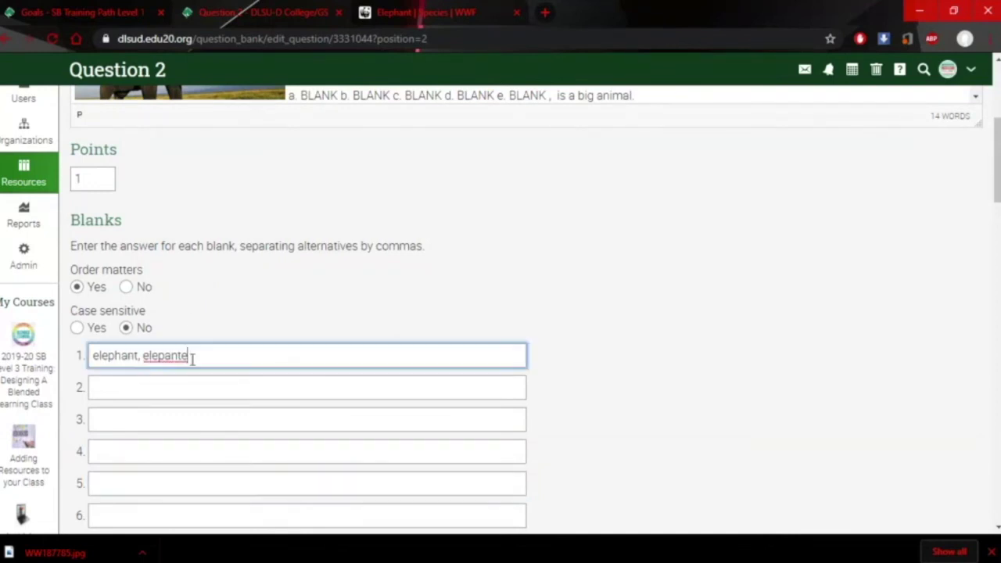
drag(190, 358, 91, 356)
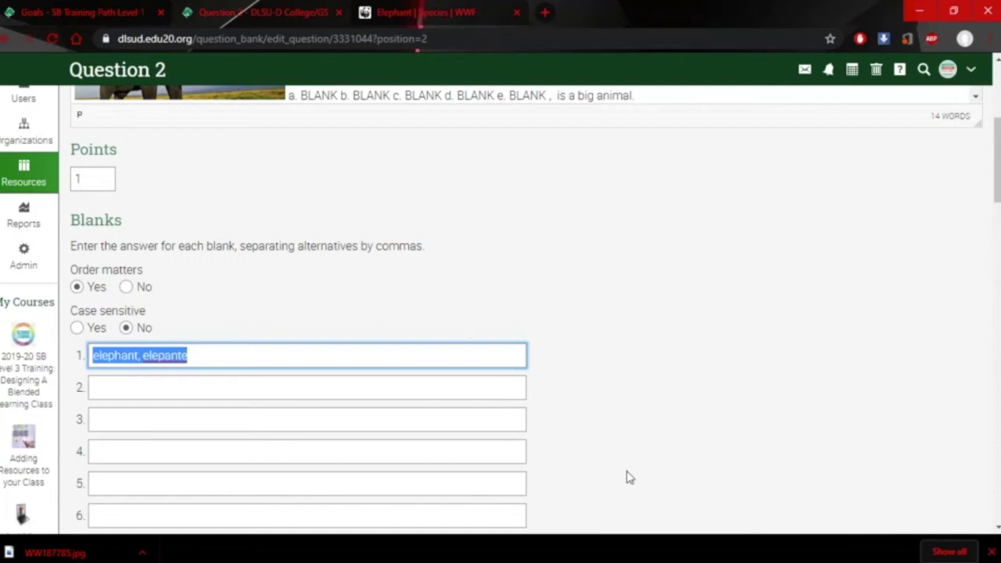
Move the labelled blanks to a new line below the elephant image and begin it with "Answer this by looking at the labels."
scroll(626, 476, up, 3)
click(290, 319)
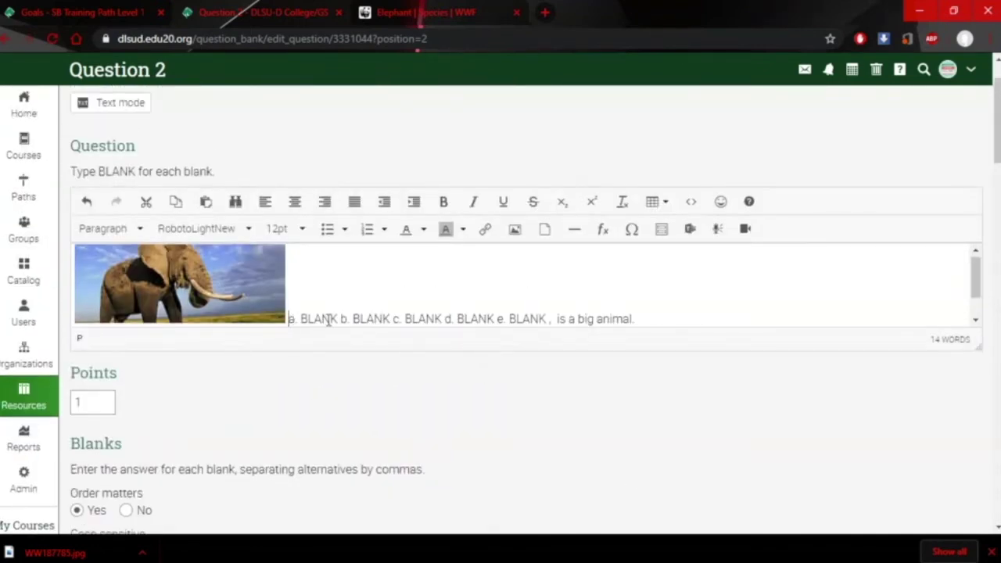
key(Return)
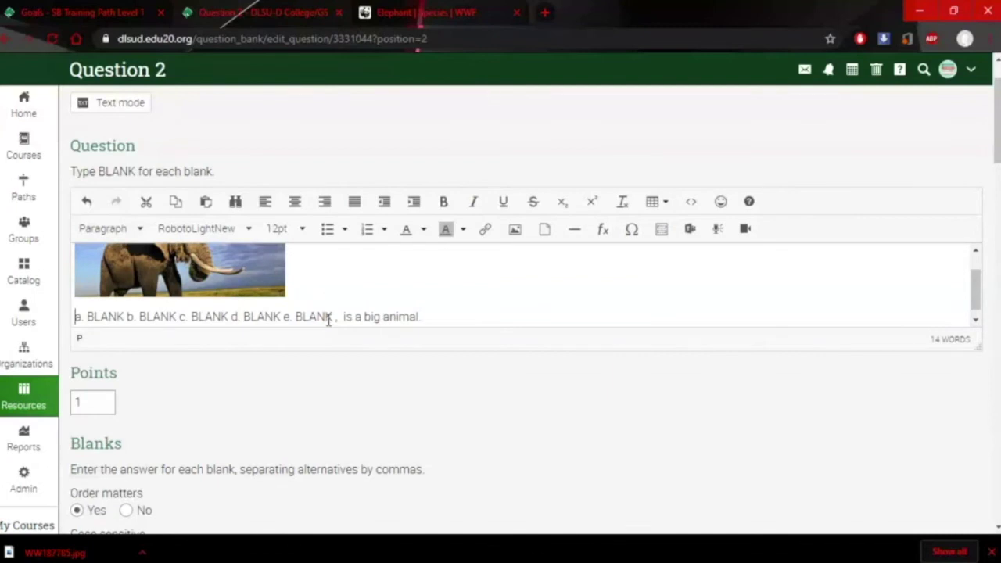
text(INS)
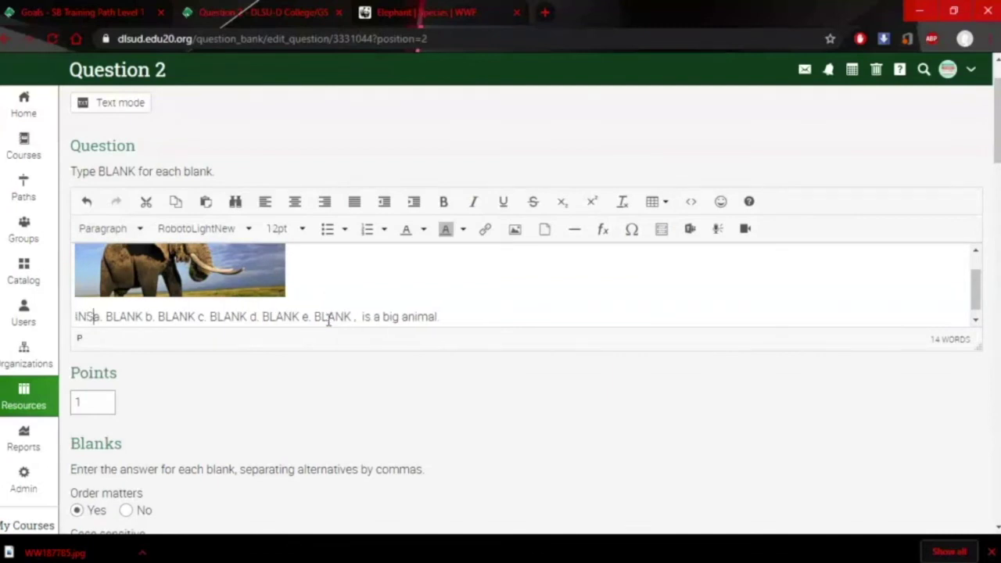
key(BackSpace)
key(BackSpace)
key(BackSpace)
text(Answer th)
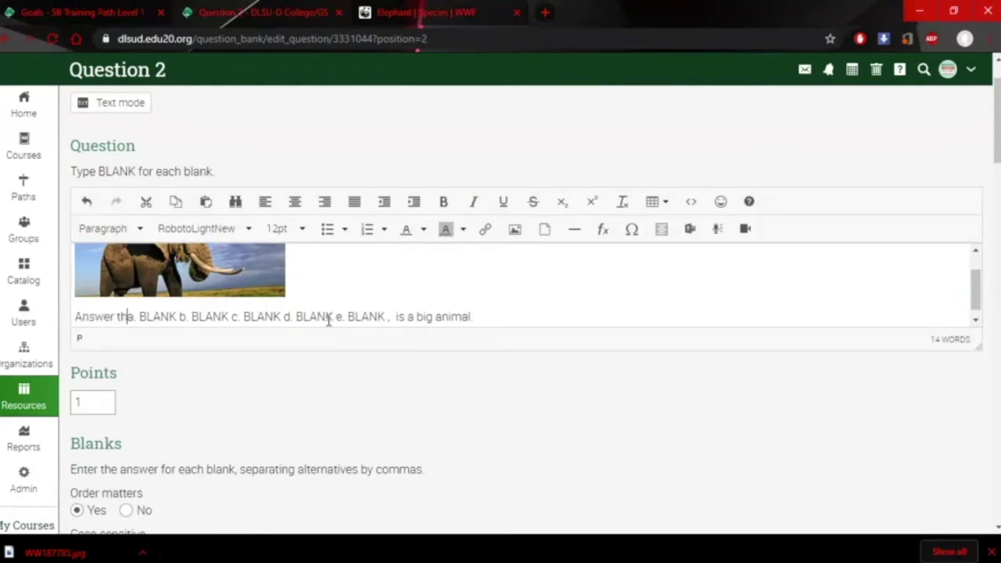
text(is by )
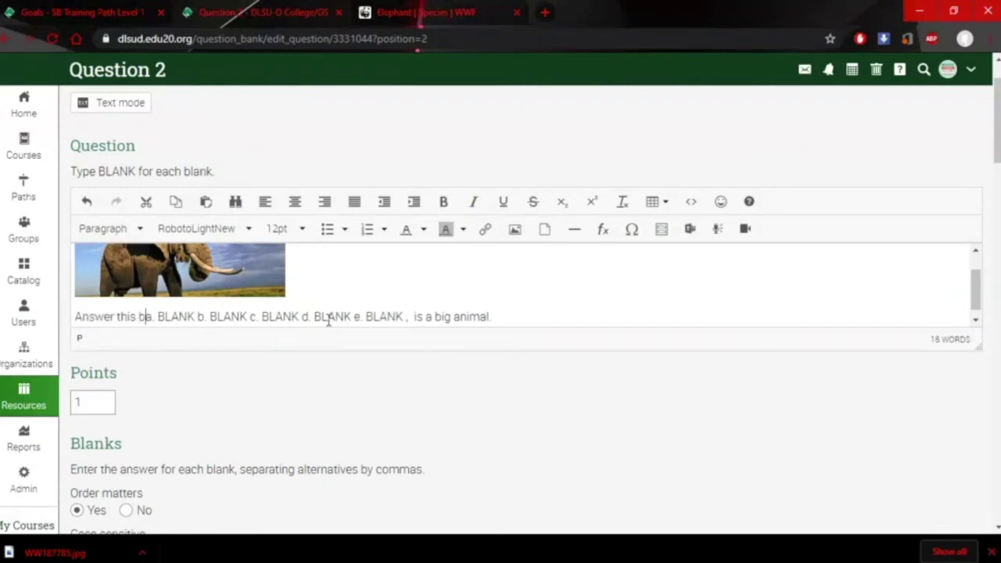
text(looking at the )
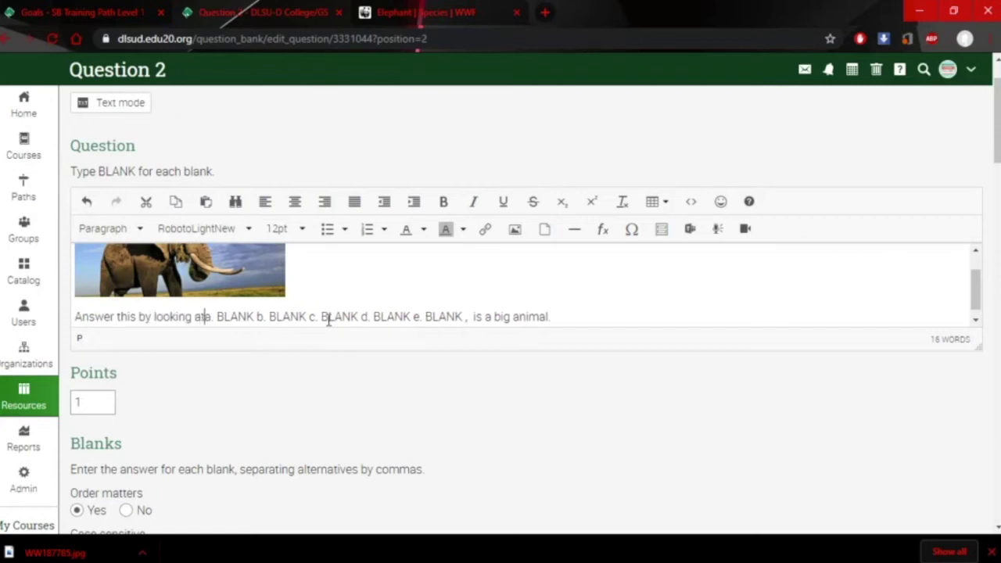
text(labels)
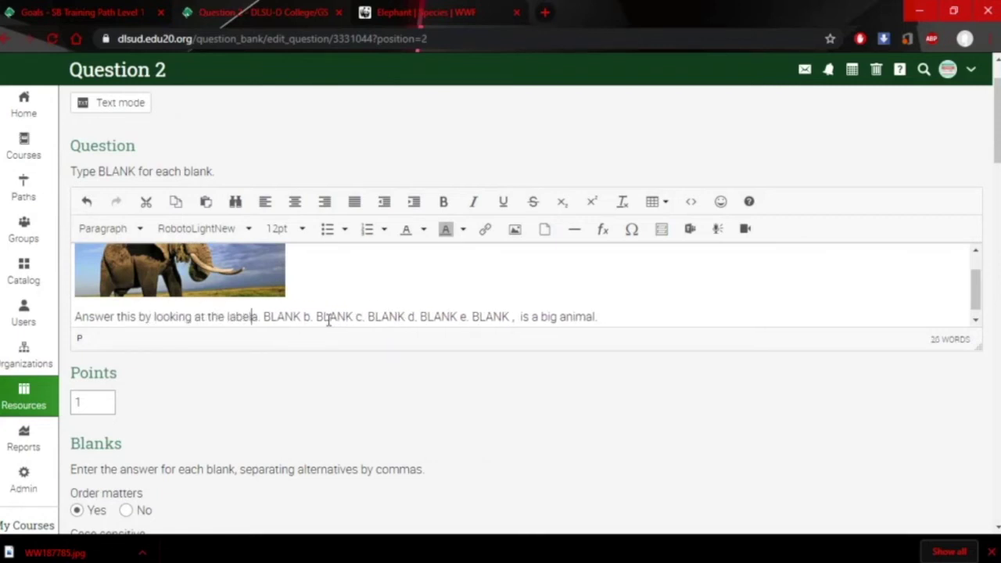
text(.)
Replace the accepted answers for blank 1 with "trunk"
scroll(298, 438, down, 2)
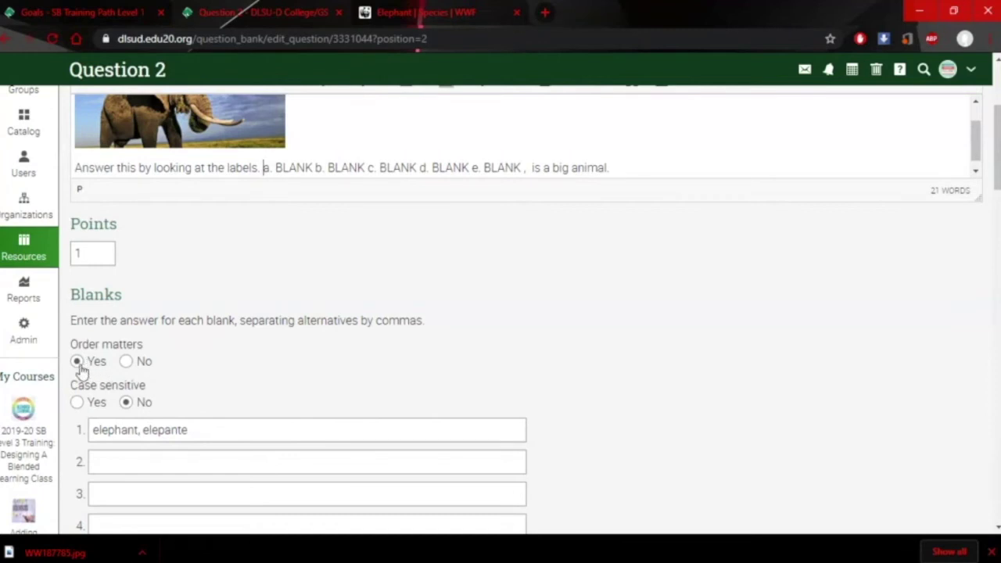
triple_click(198, 426)
drag(199, 426, 180, 440)
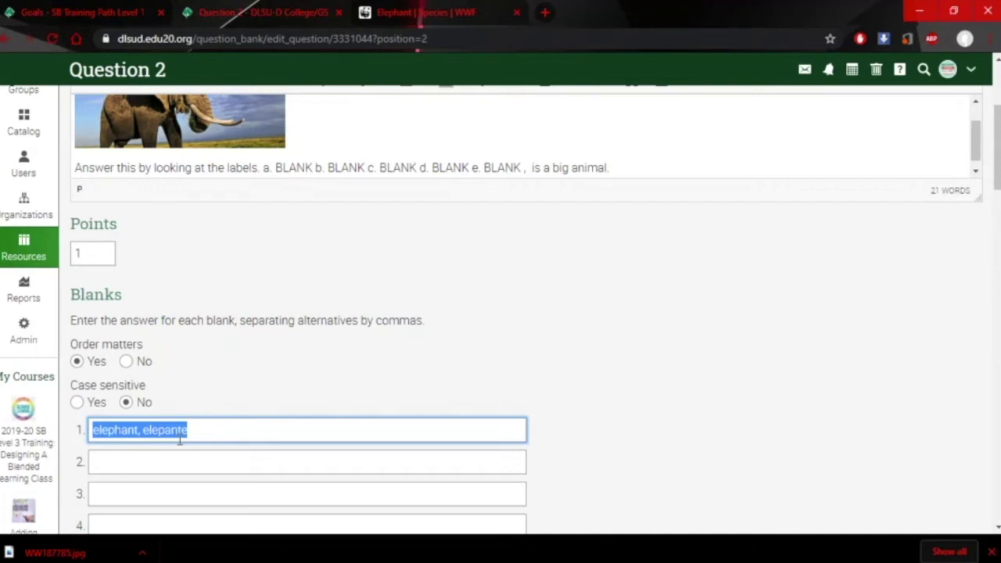
text(truck)
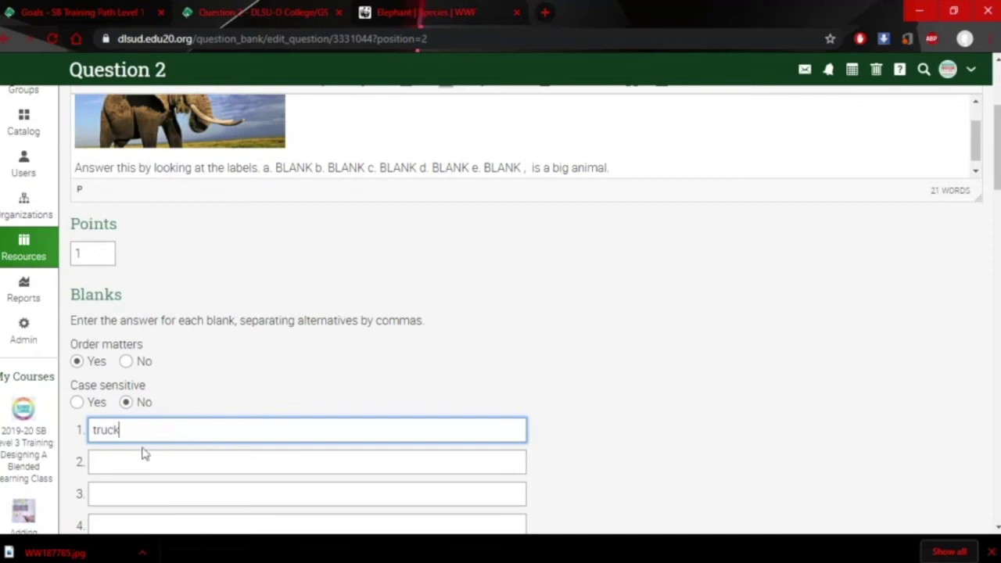
drag(122, 436, 111, 440)
text(nk)
Enter ears, eyes, tail and body as the answers for blanks 2 to 5
click(120, 469)
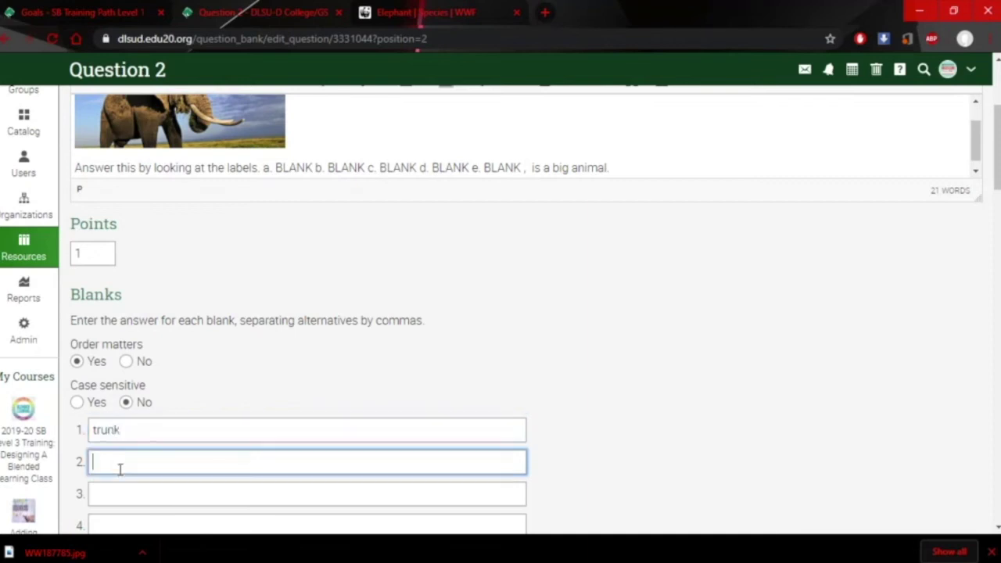
text(ears)
click(123, 491)
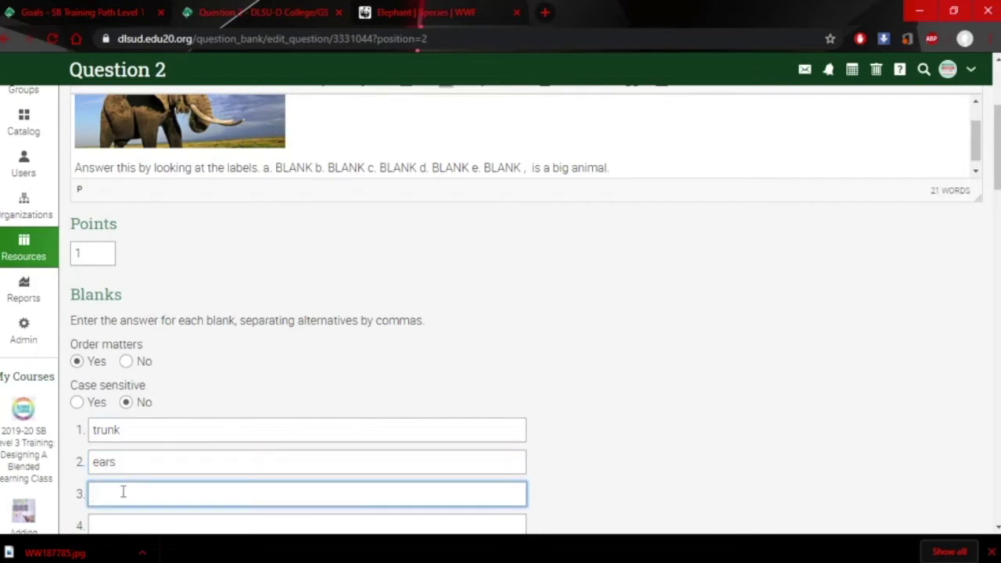
text(eyes)
click(123, 520)
scroll(184, 484, down, 3)
text(tail)
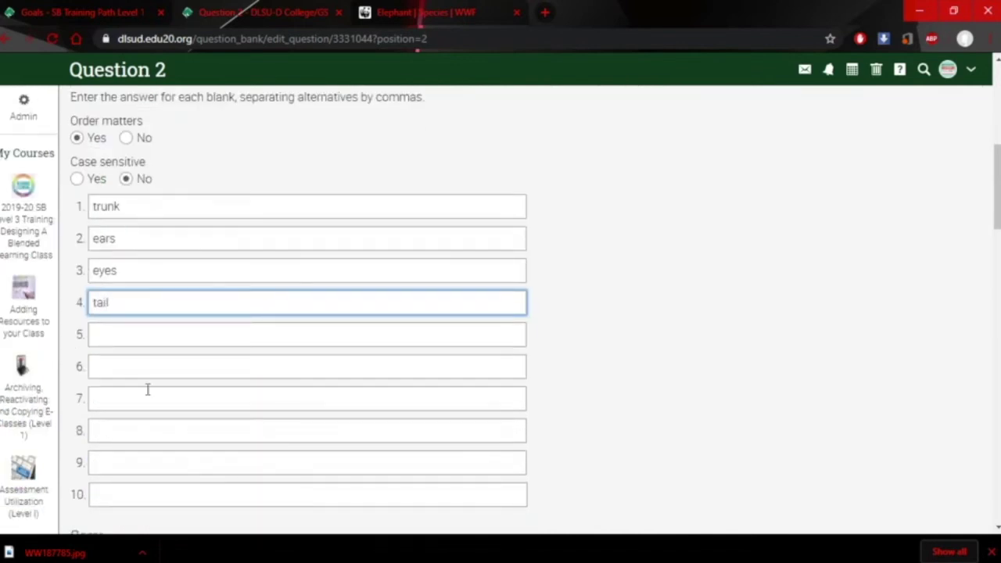
click(104, 339)
text(body)
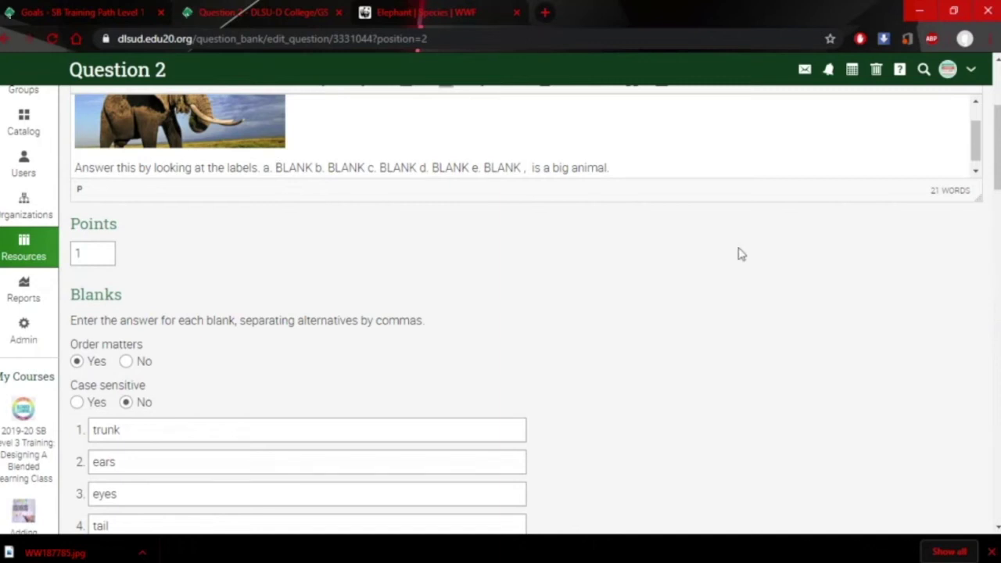
Make the question editor box slightly taller and save the edited question
drag(979, 198, 978, 228)
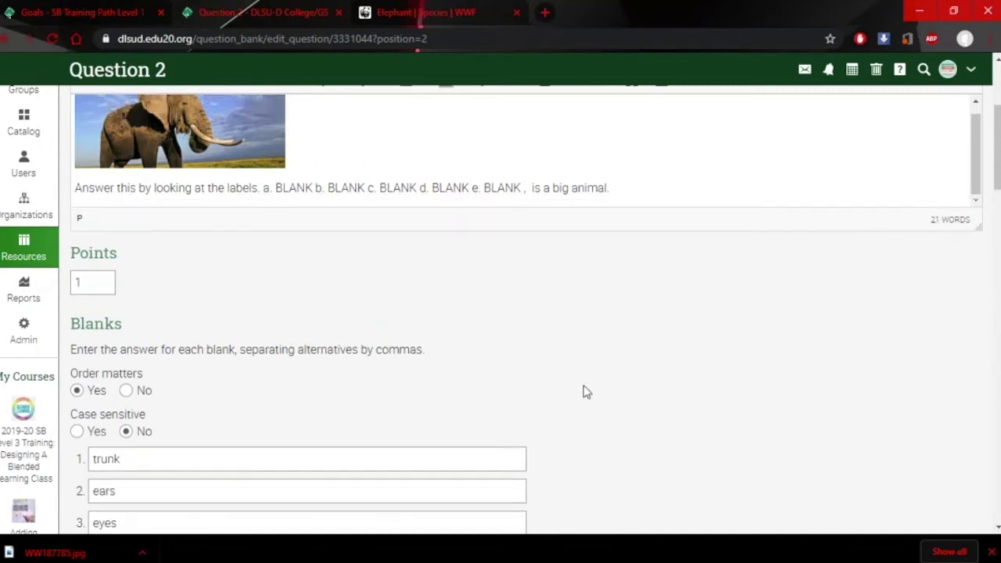
scroll(587, 390, down, 4)
scroll(563, 388, down, 2)
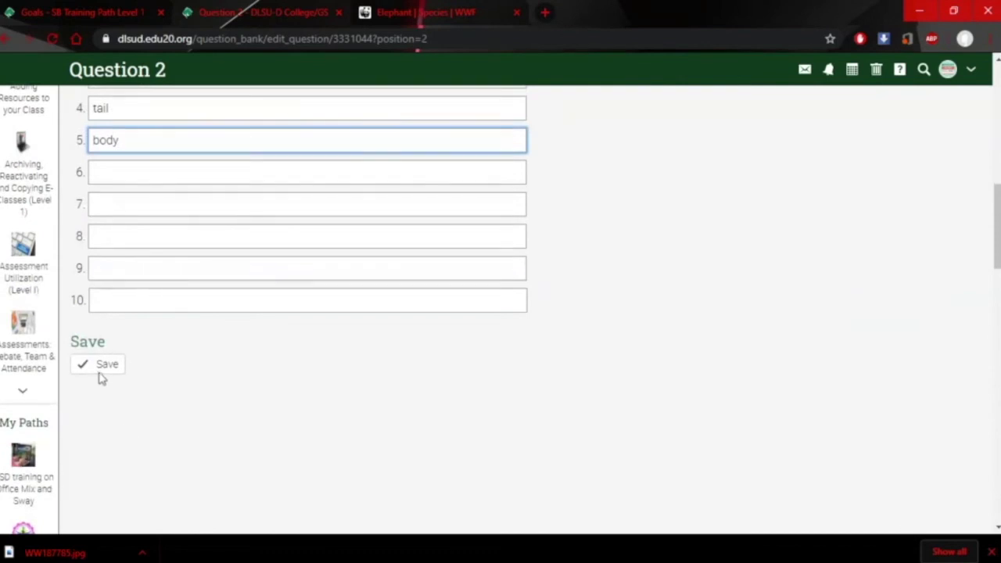
click(98, 369)
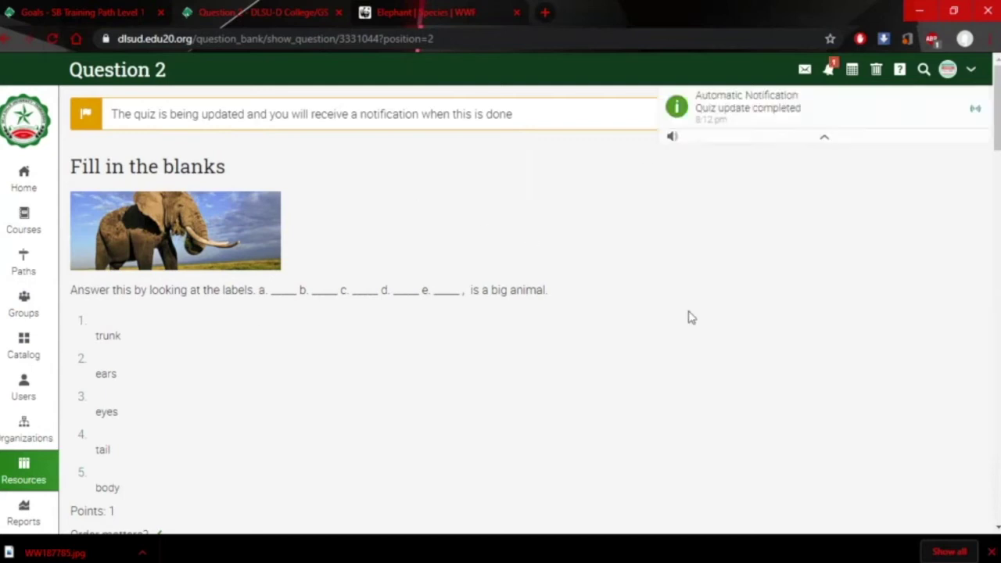
Open the automatic notification about the quiz update, read it and close it
click(757, 115)
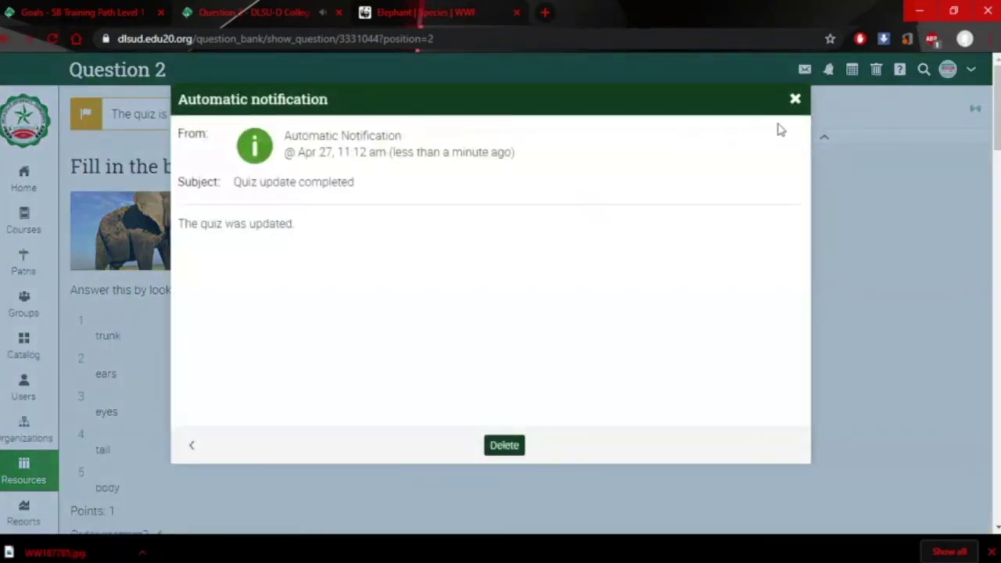
click(794, 100)
key(ctrl+a)
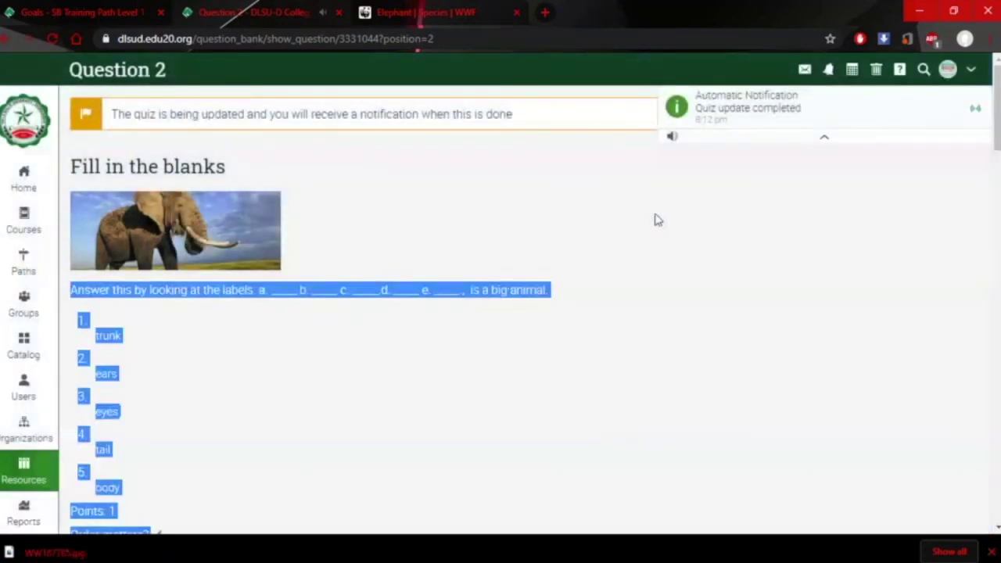
Dismiss the quiz update notice and view the question banks of the Quiz demo assessment that uses this bank
click(551, 190)
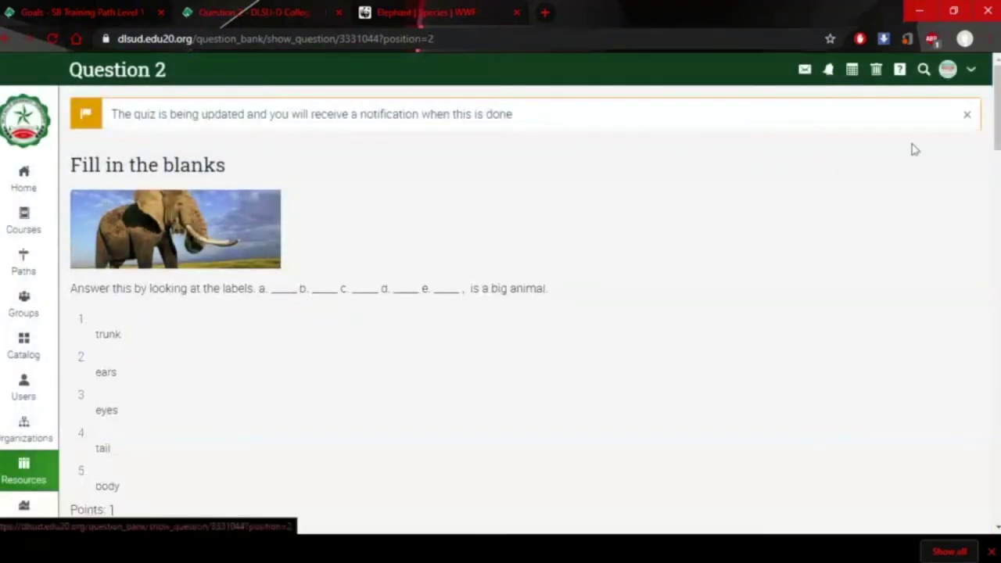
click(966, 116)
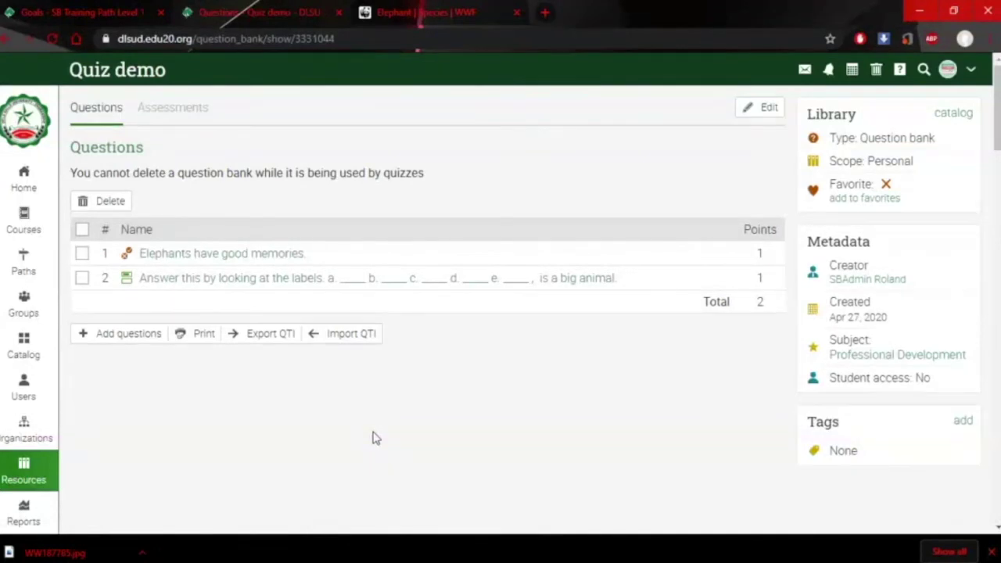
click(172, 115)
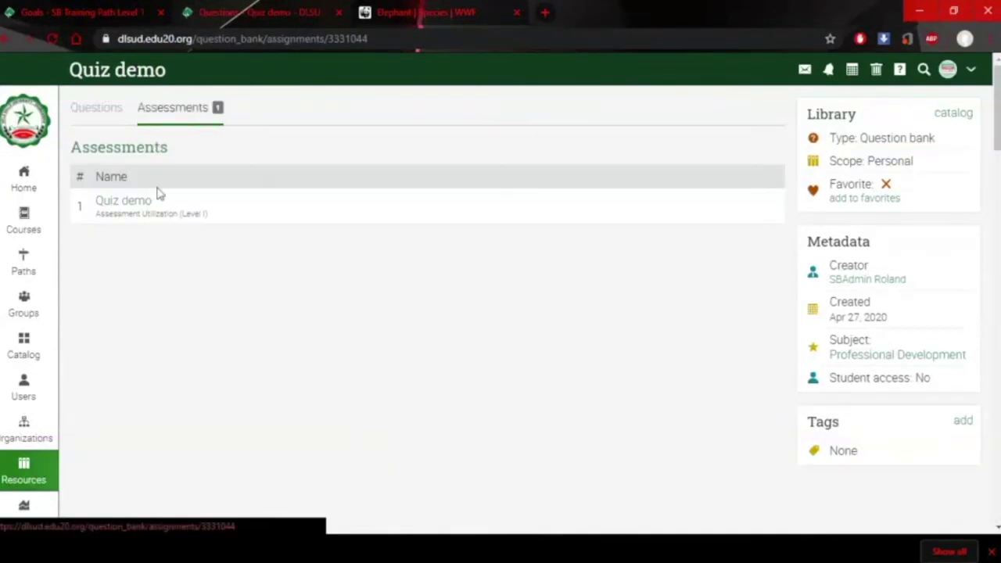
click(133, 201)
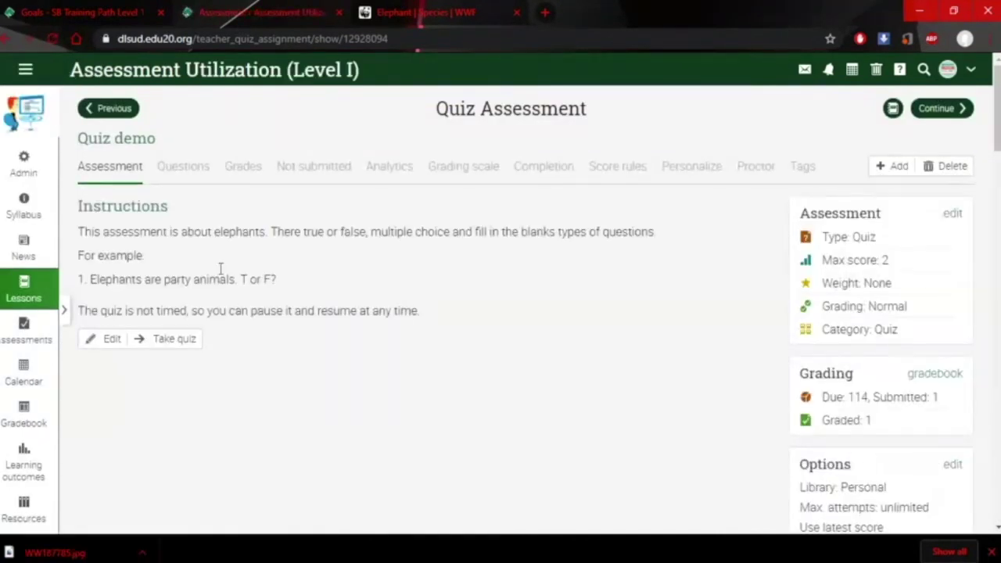
click(194, 167)
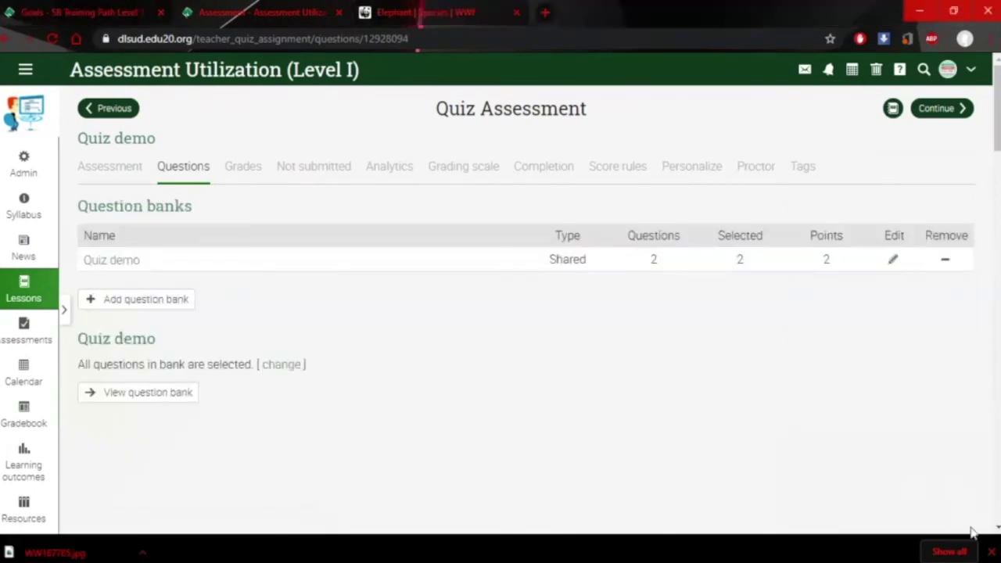
click(993, 554)
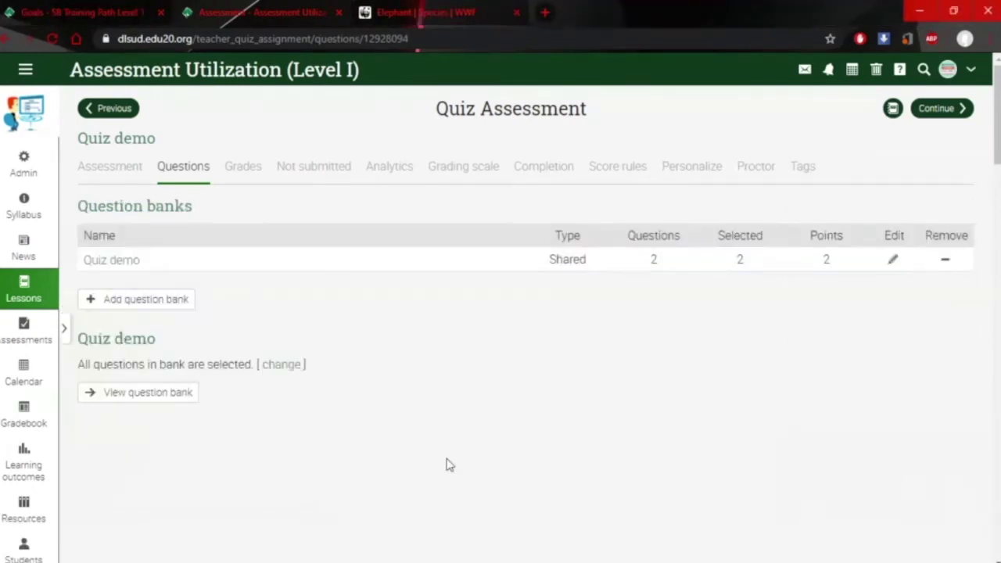
Review the Quiz demo question bank's questions and linked assessments, ending on the Quiz demo assessment page
click(161, 404)
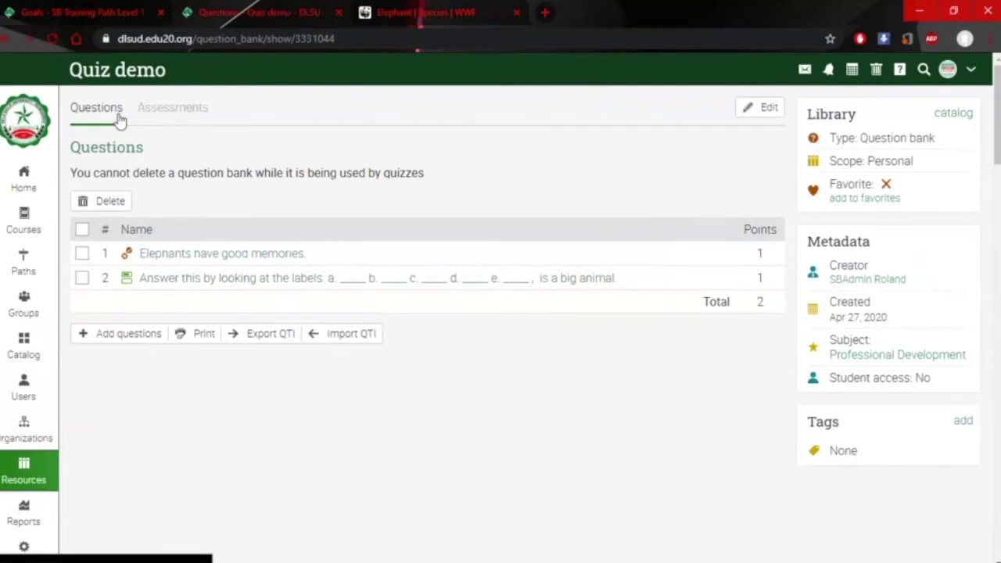
click(191, 108)
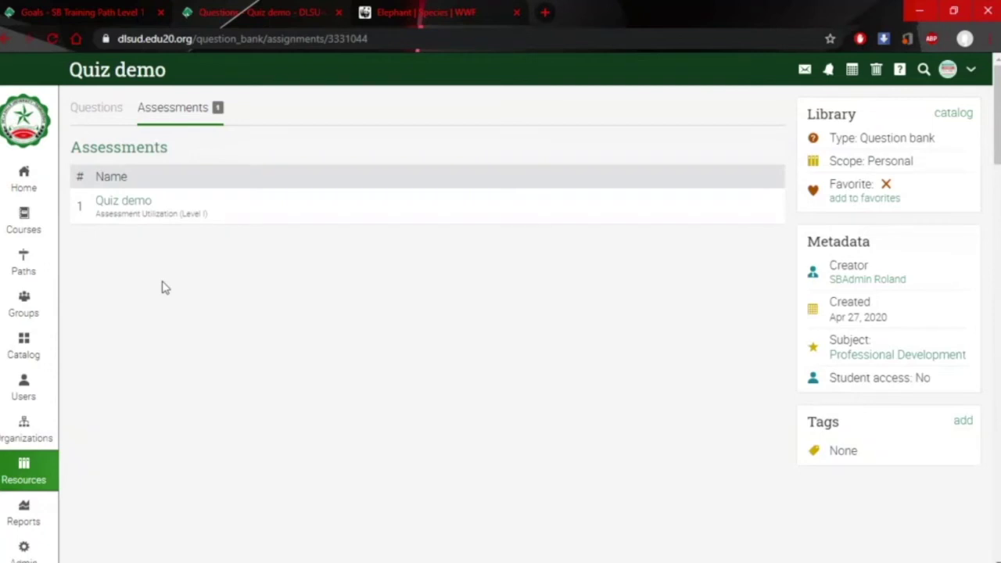
click(101, 107)
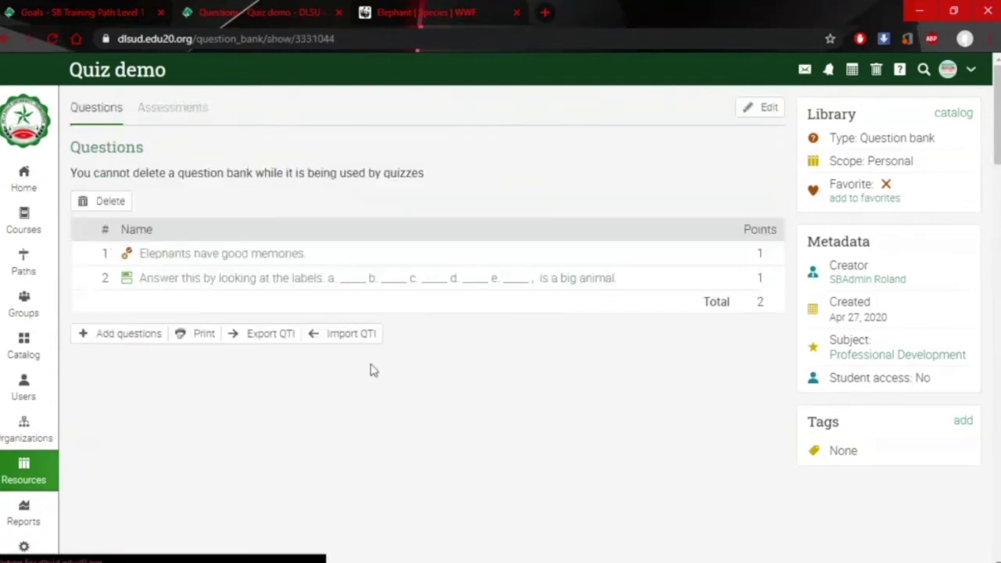
click(186, 109)
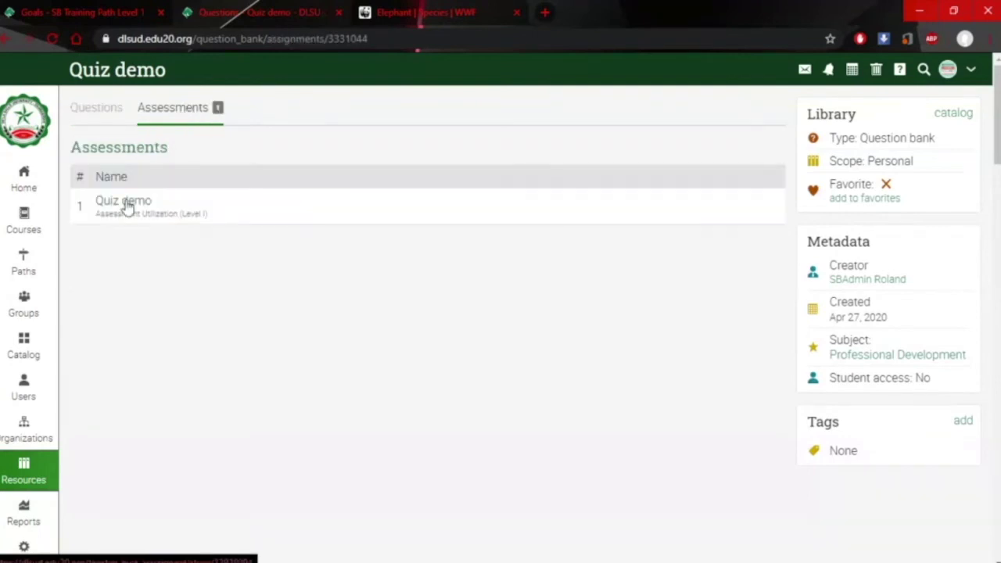
click(125, 205)
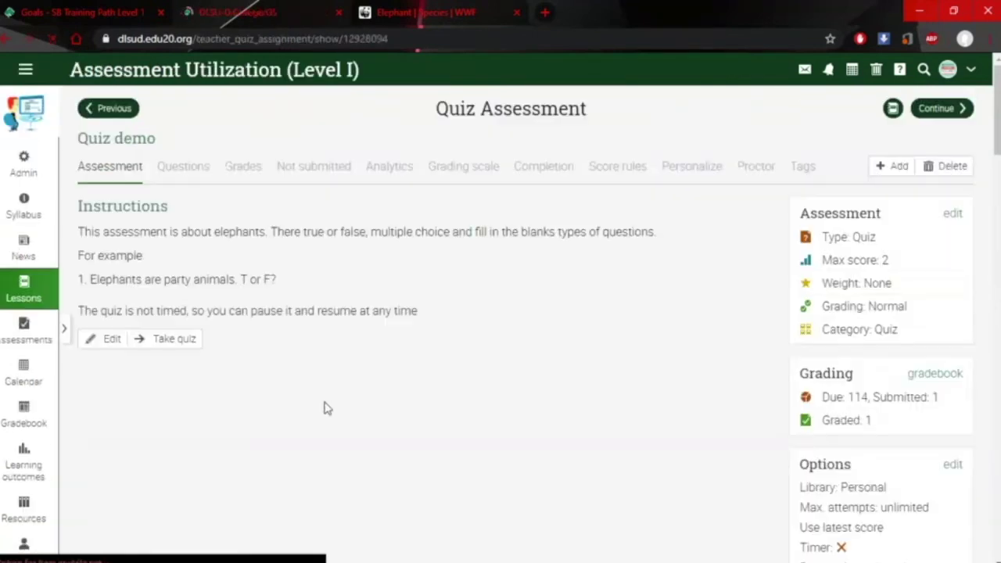
Set the Quiz demo assessment to select 1 question each time it is taken, at 2 points per question, and save
click(192, 167)
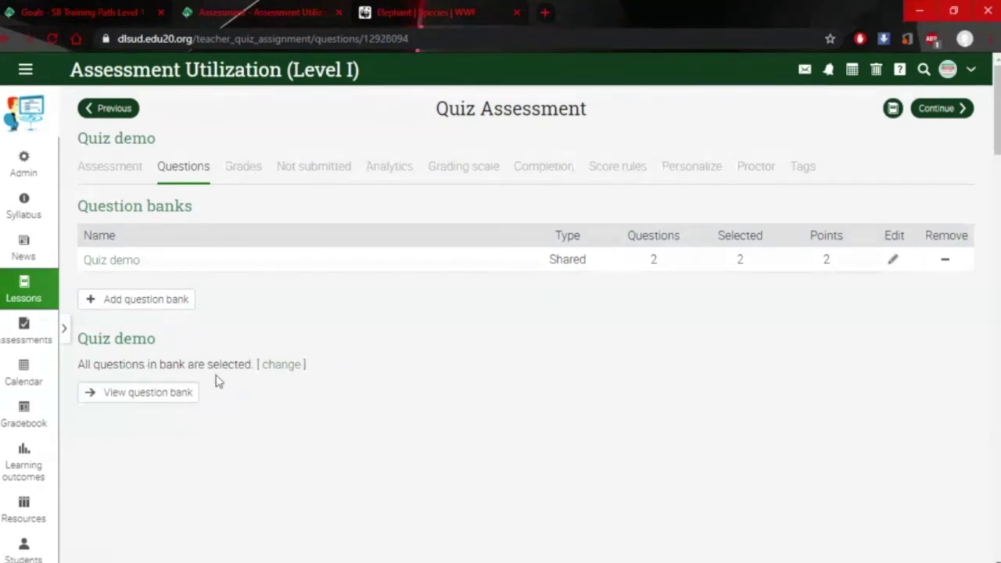
click(283, 365)
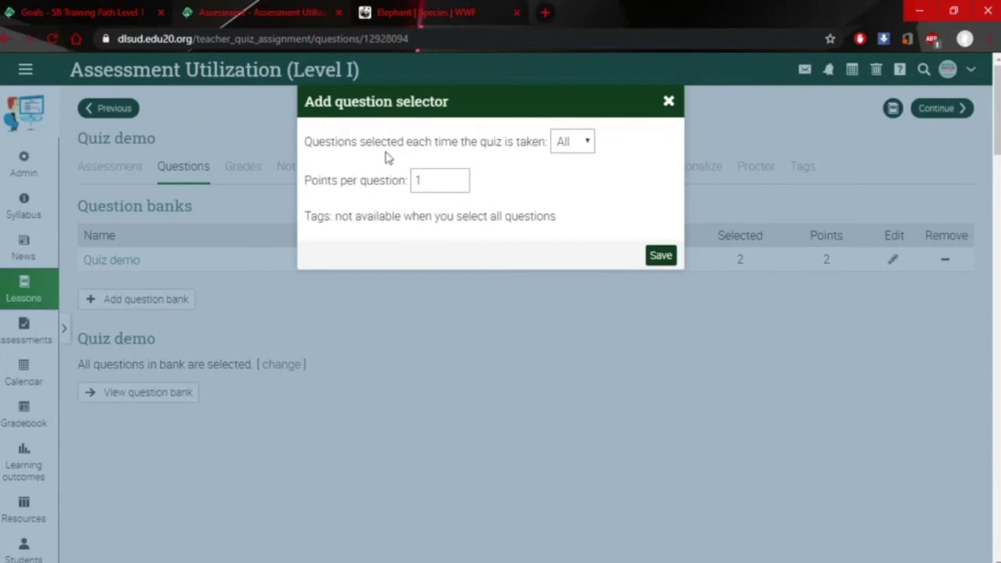
click(591, 149)
key(Down)
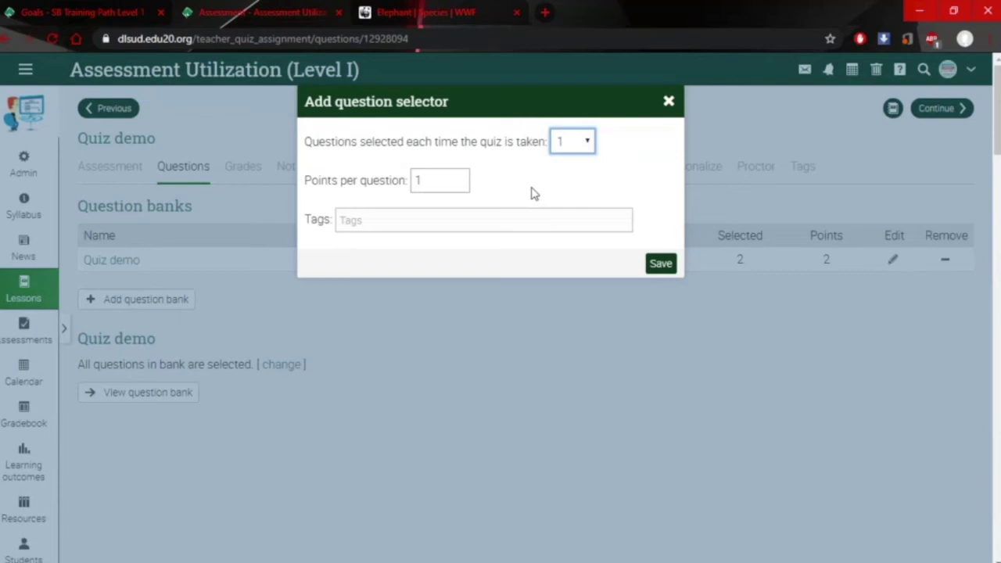
double_click(419, 180)
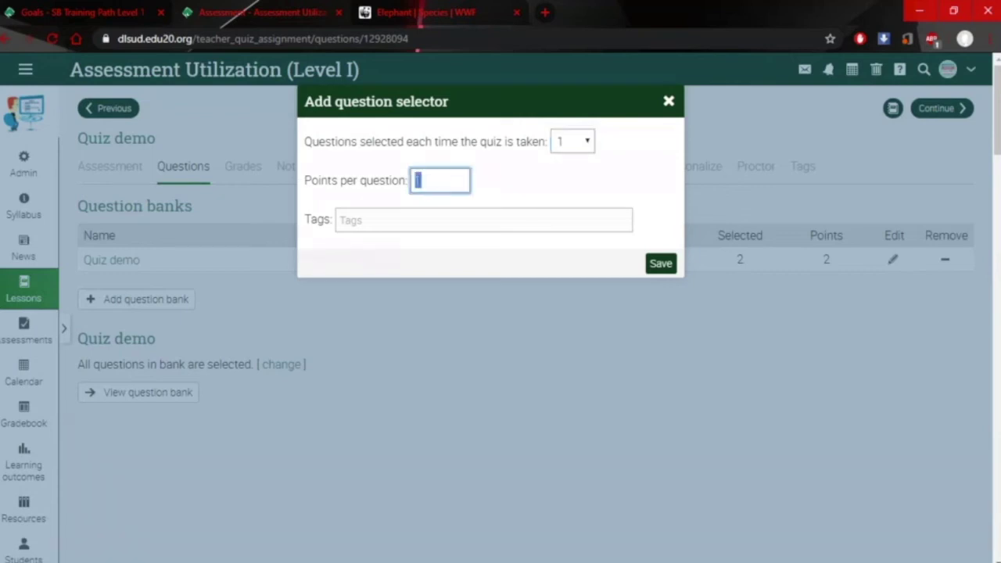
text(2)
click(482, 194)
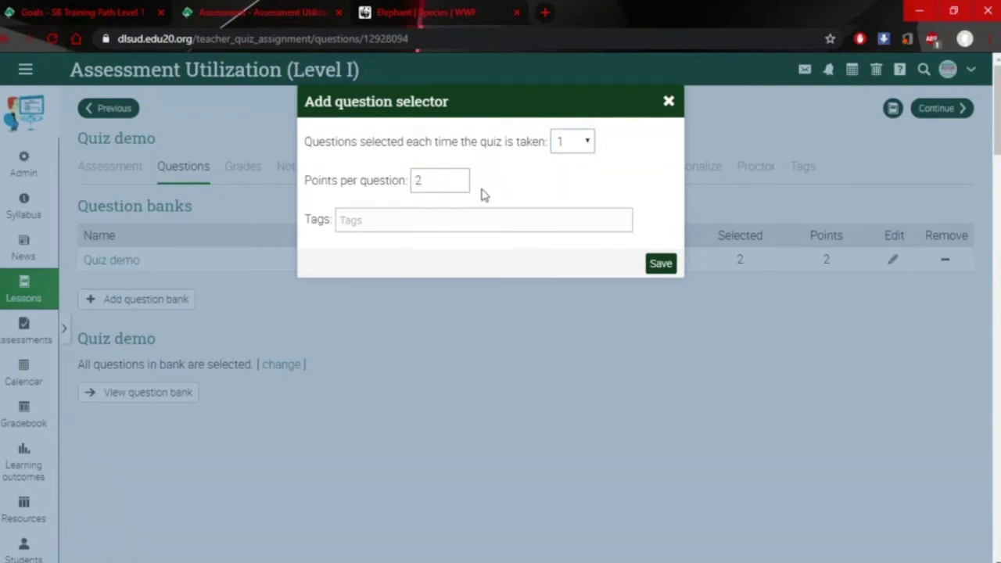
click(660, 265)
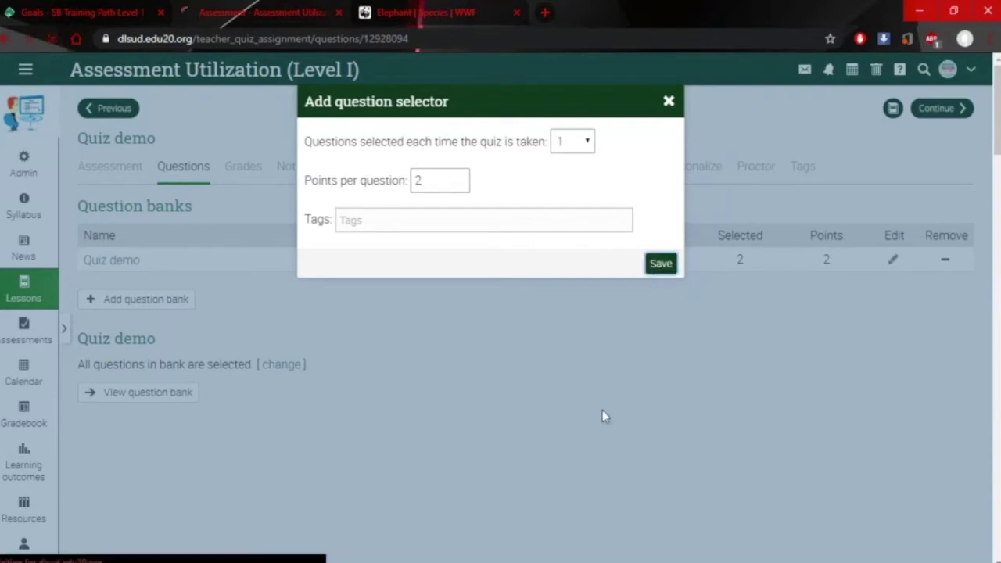
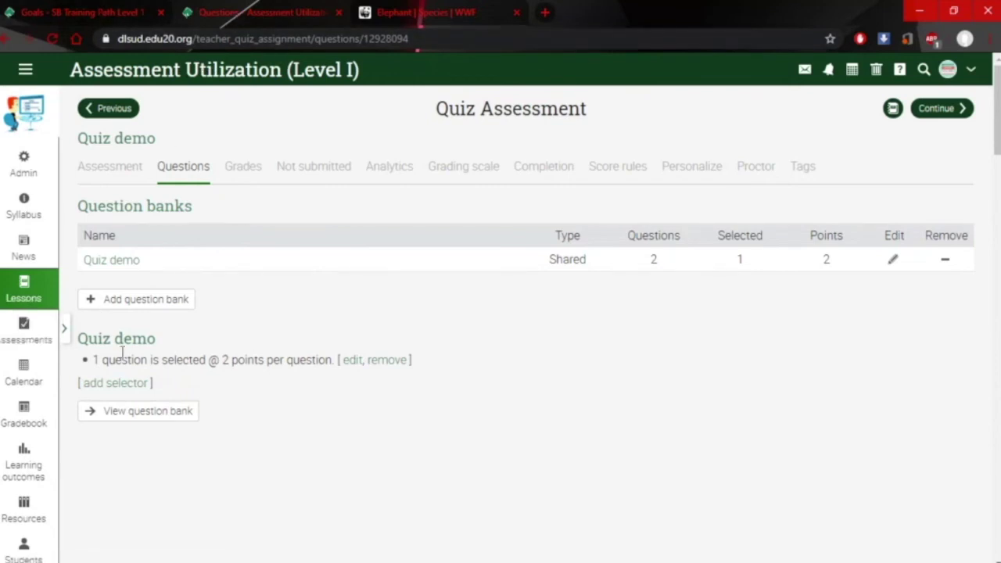
Look through the course's assessments and the Quiz Assessment lesson, and return to the Quiz demo assessment's questions
click(33, 338)
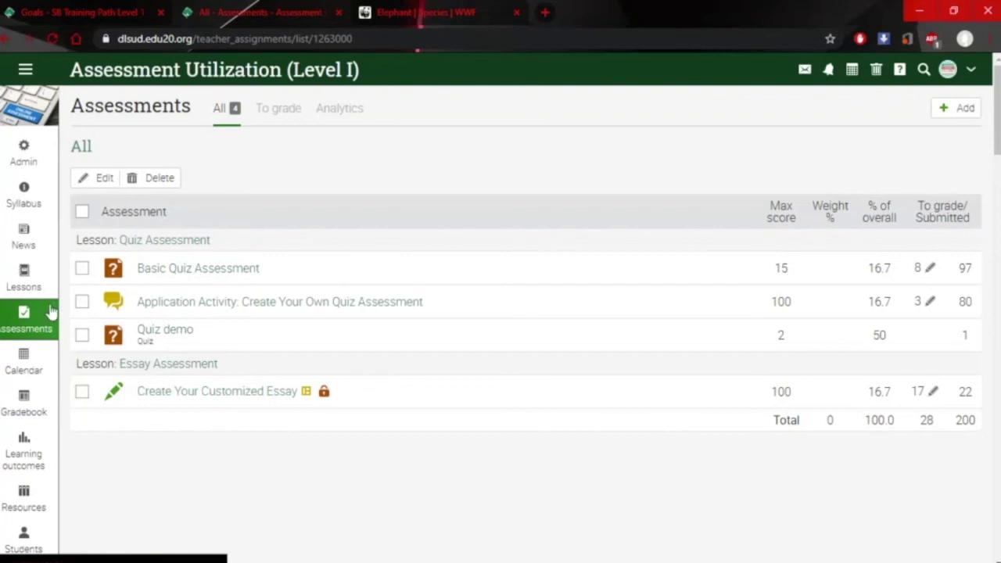
click(25, 286)
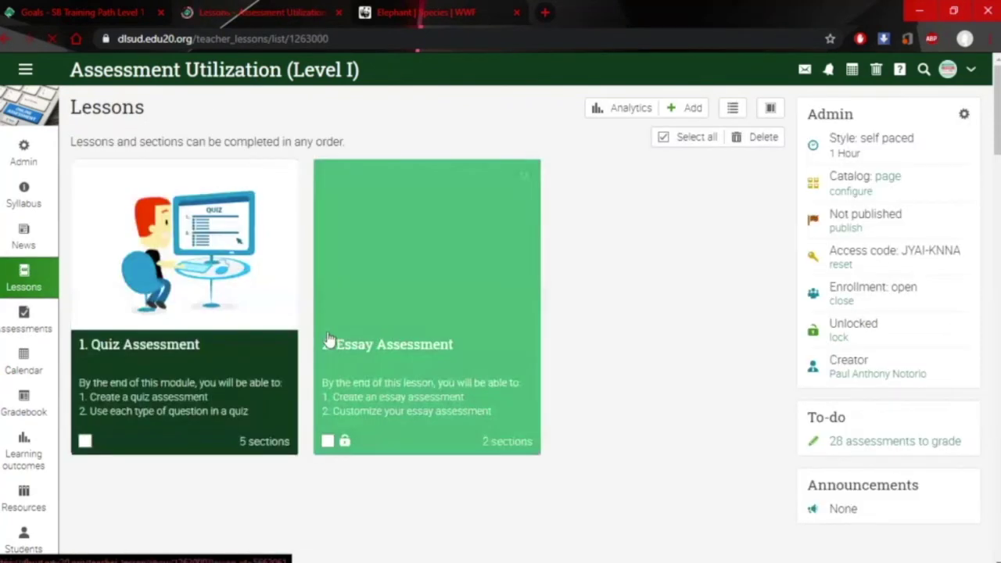
click(206, 387)
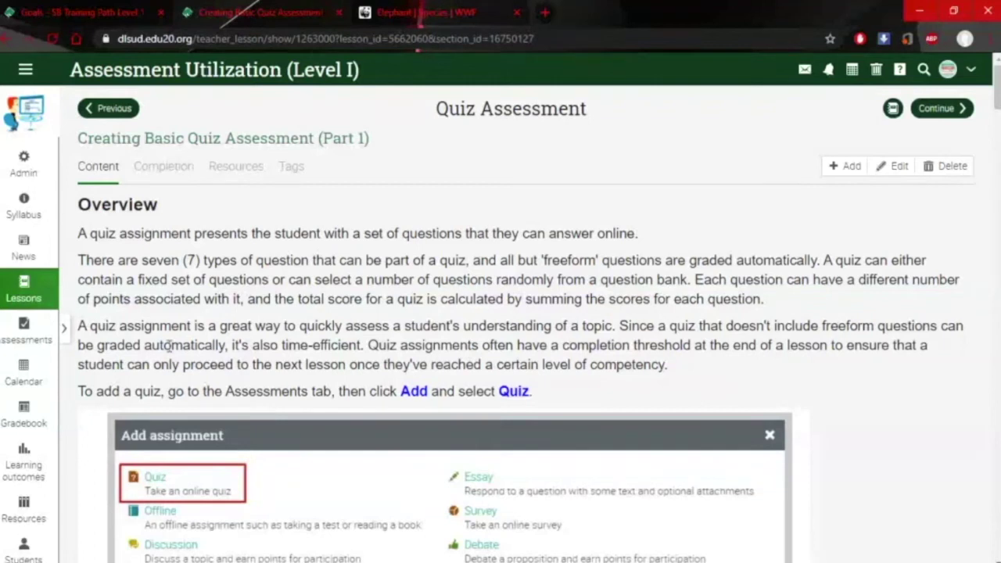
click(23, 329)
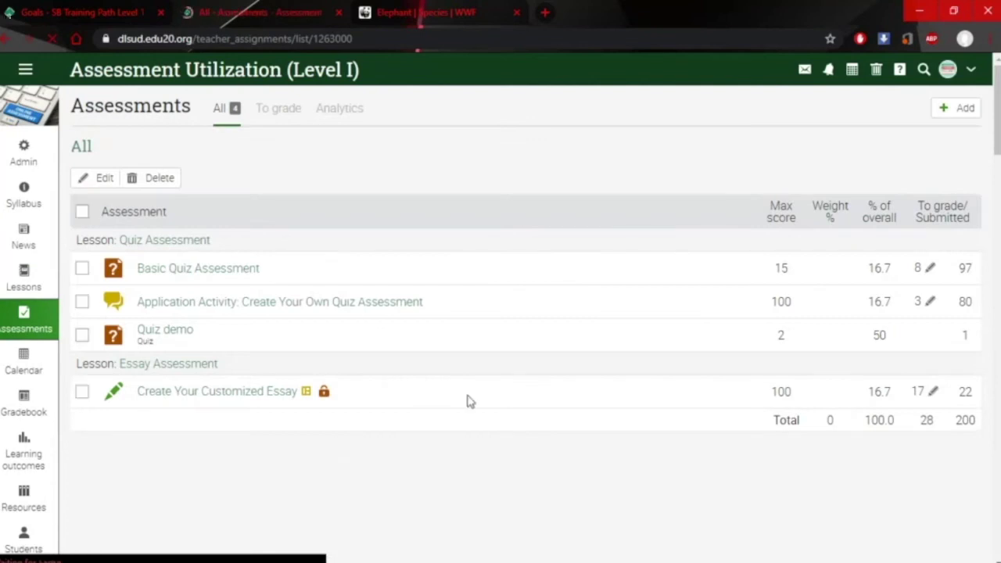
click(170, 335)
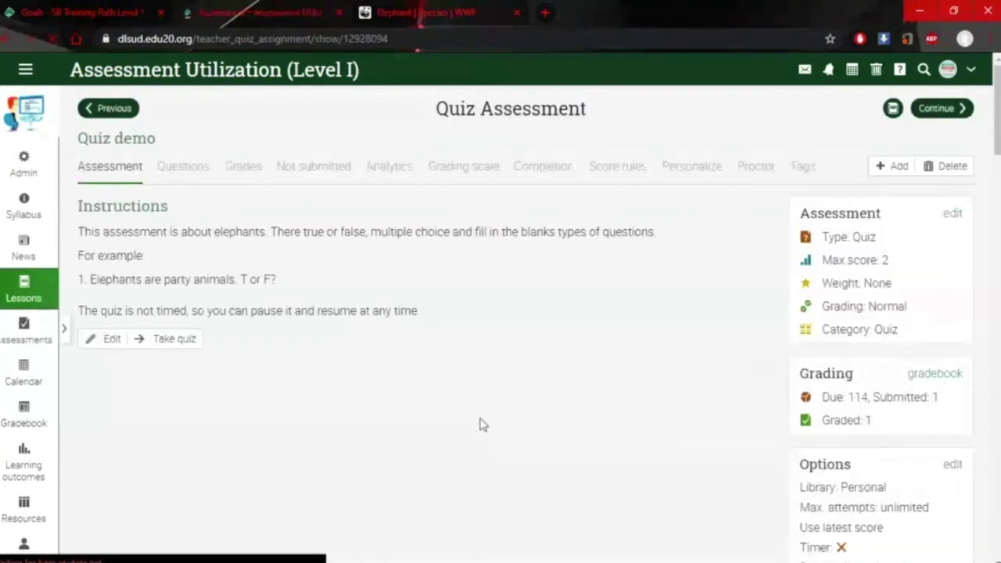
click(197, 167)
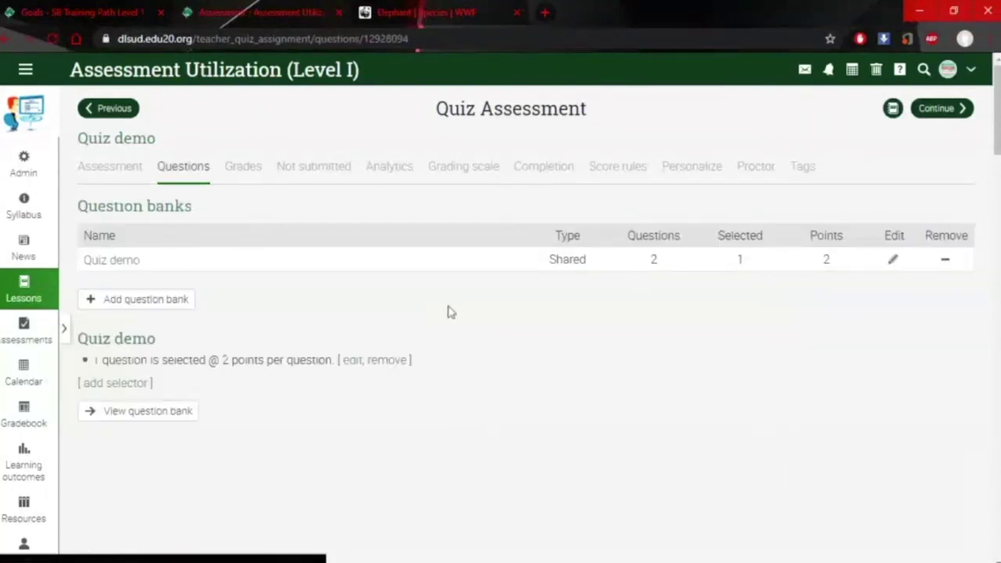
Export the Quiz demo question bank as QTI and download the exported file from the completion notification
click(167, 416)
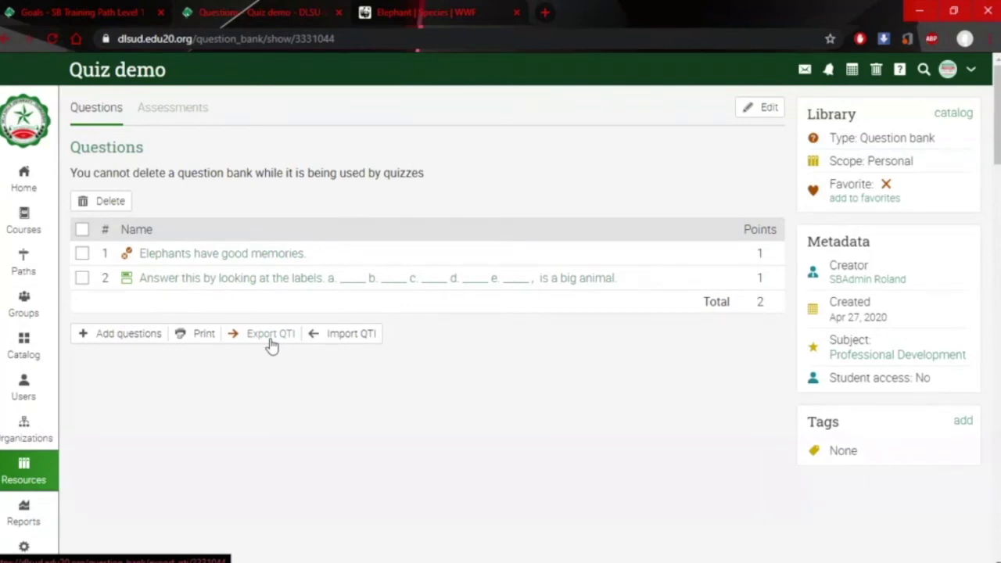
drag(270, 349, 270, 400)
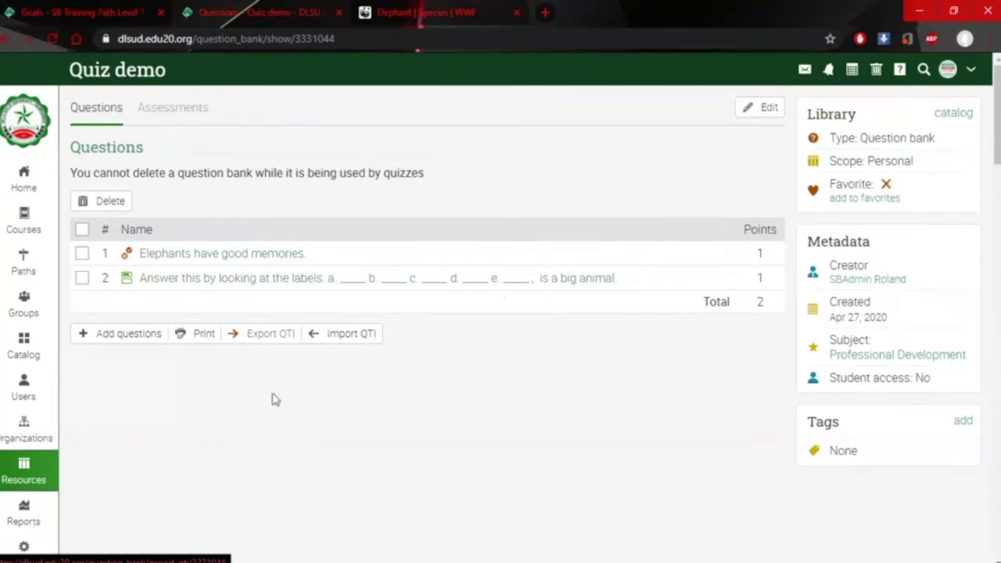
click(266, 342)
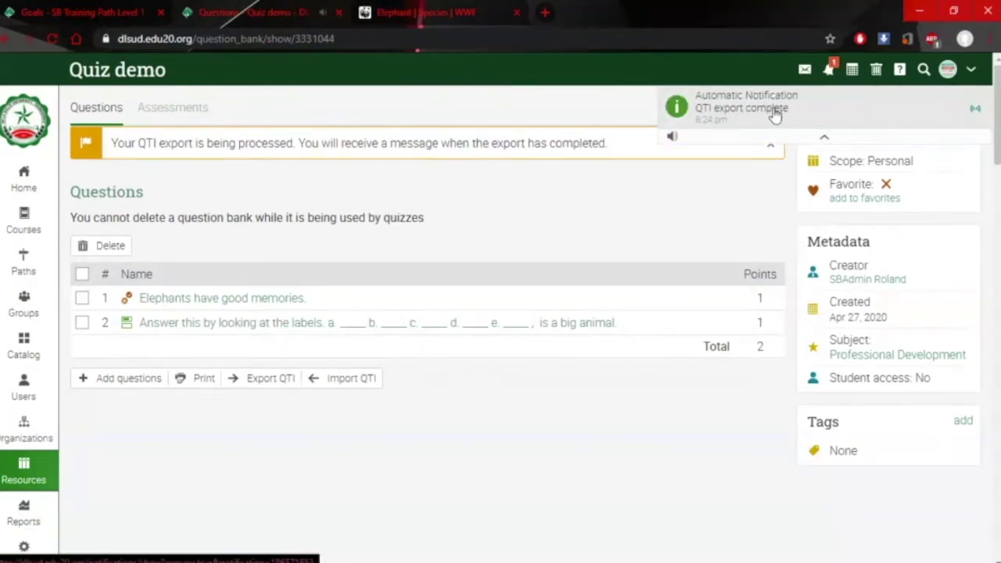
click(774, 111)
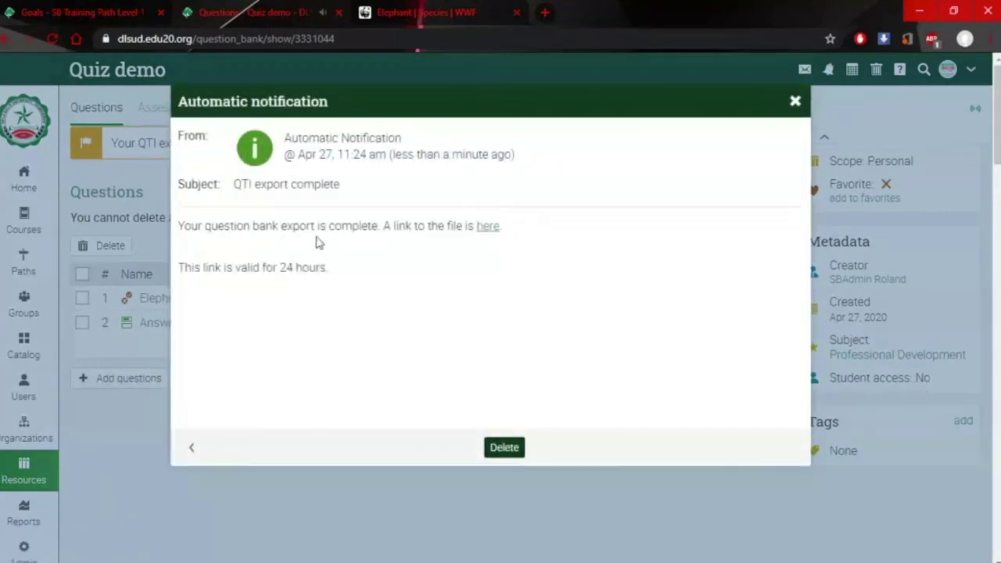
click(488, 227)
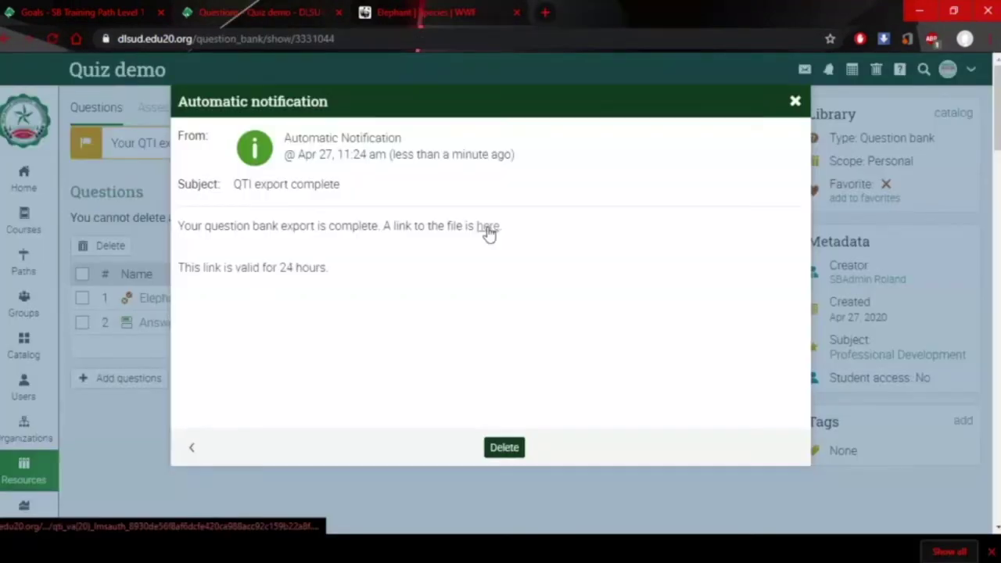
click(794, 101)
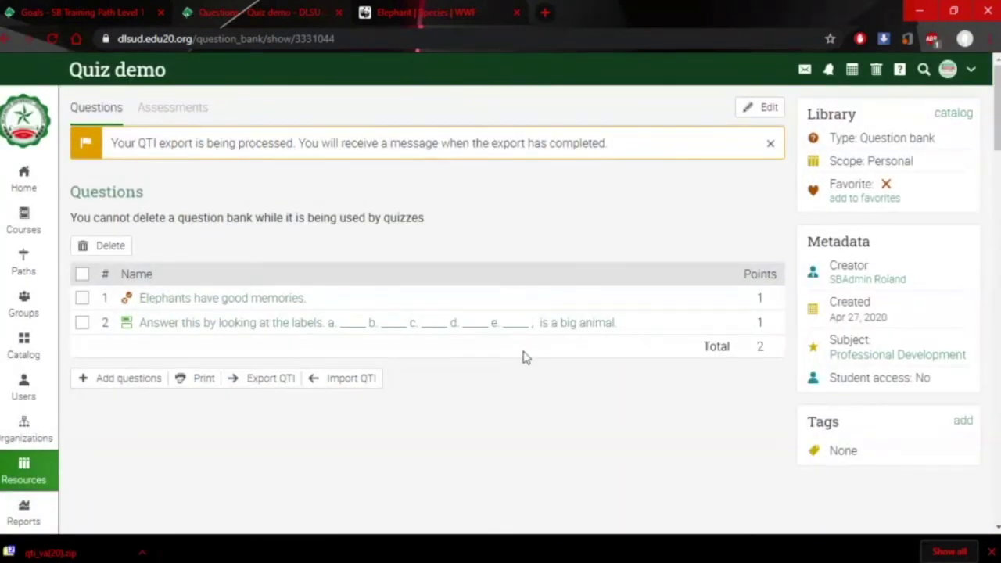
Import the QTI file qti_va(20).zip from the Downloads folder into the Quiz demo question bank
click(354, 382)
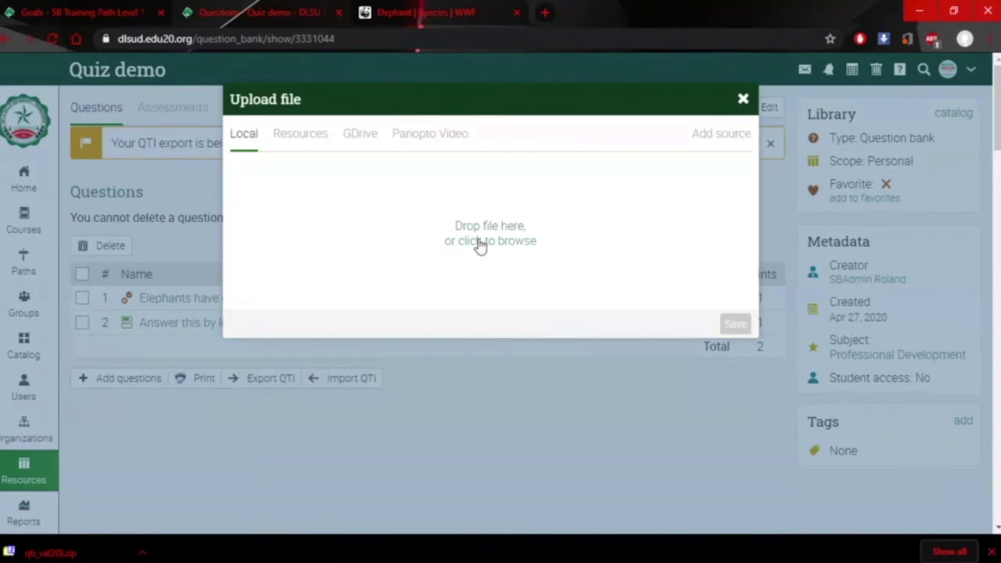
click(481, 245)
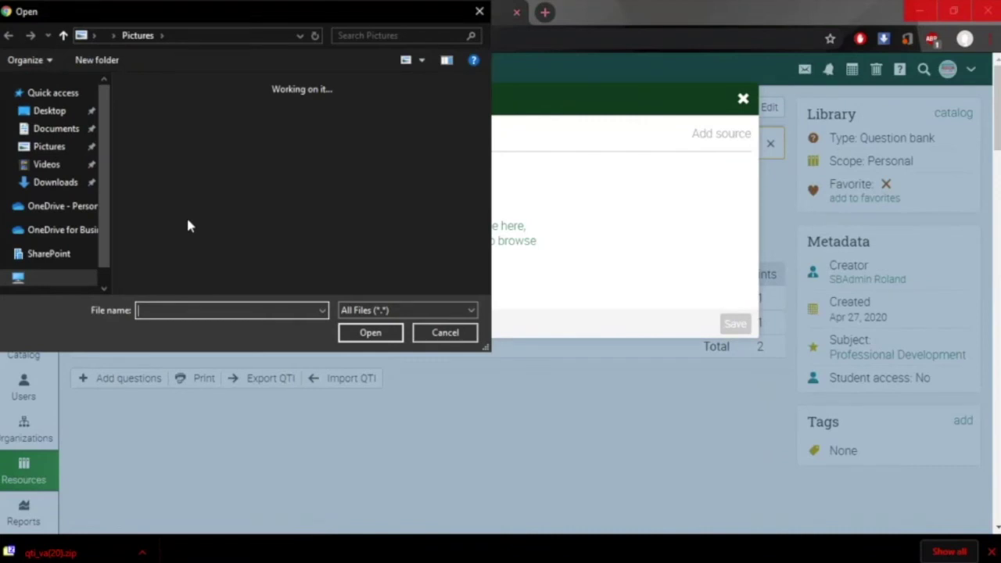
click(59, 182)
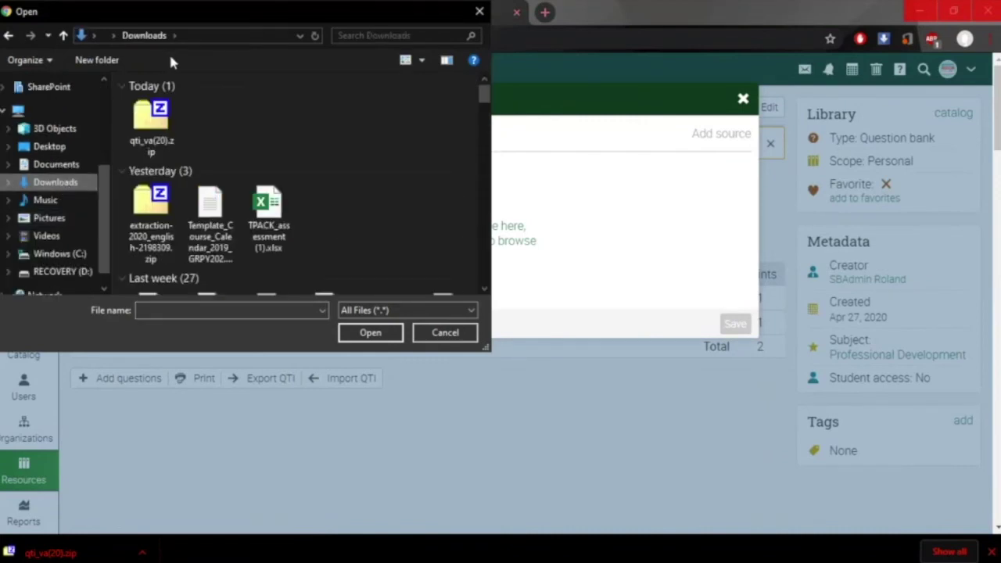
double_click(153, 123)
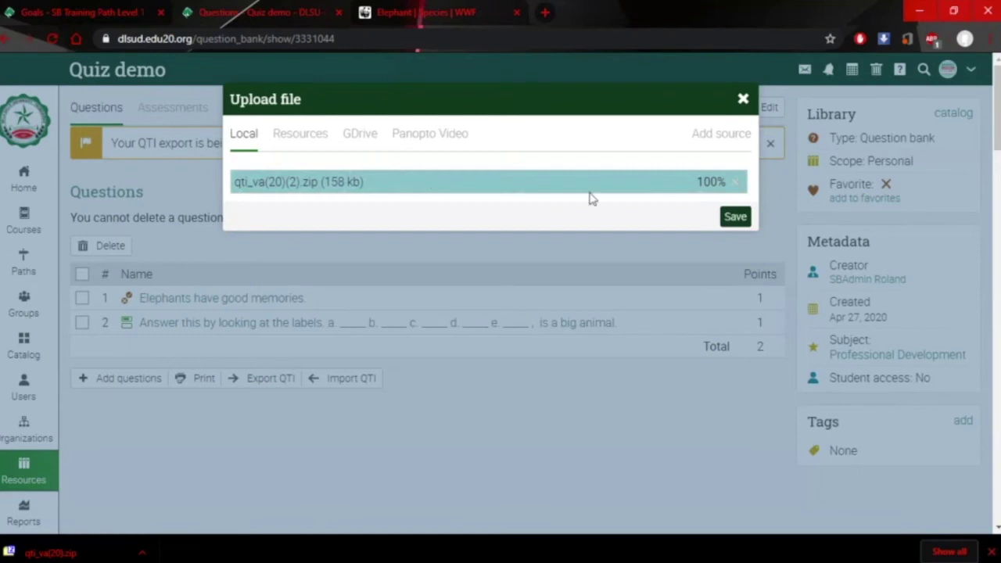
click(735, 220)
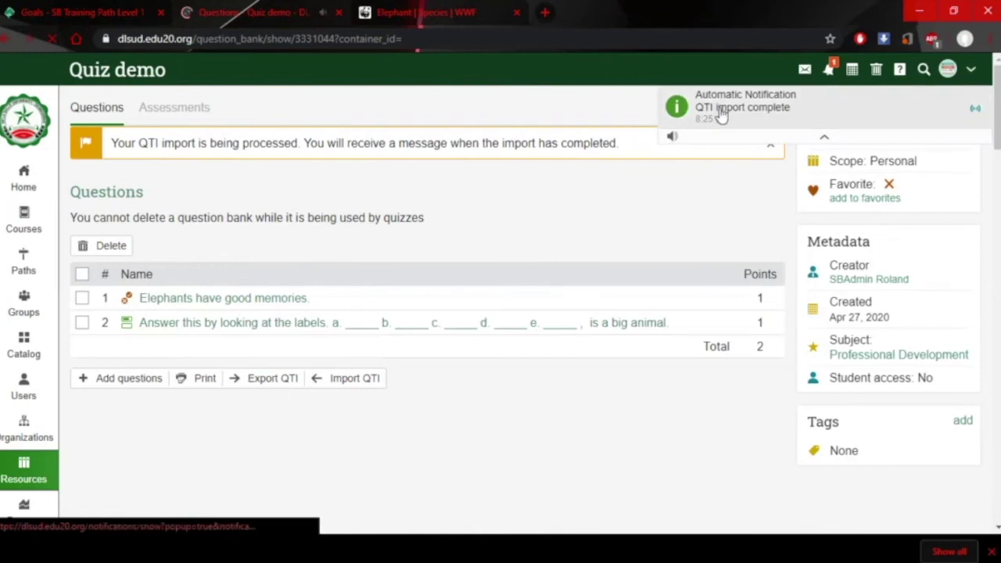
Open the QTI import notification and delete the duplicate third question, "Elephants have good memories.", from the Quiz demo question bank
click(721, 114)
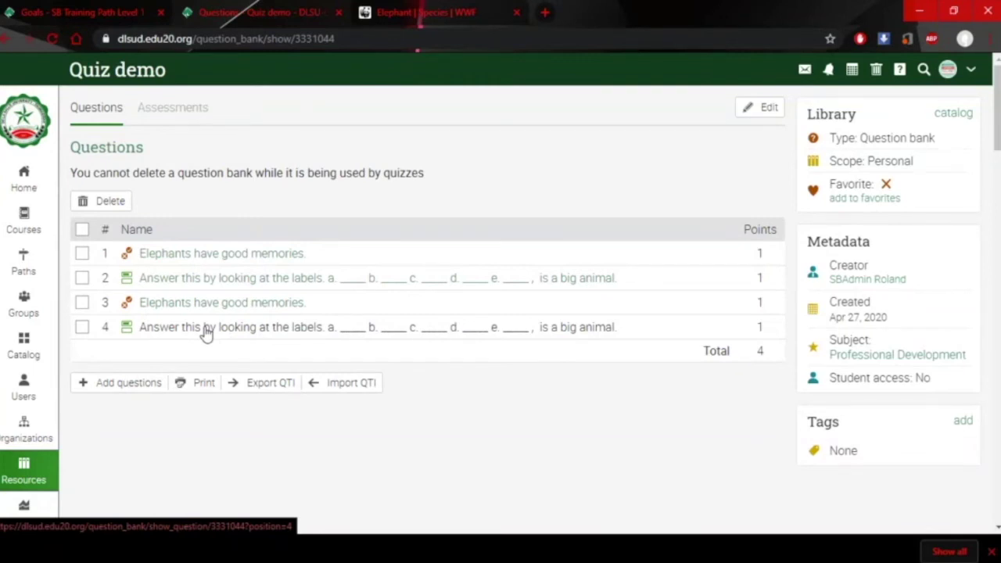
click(82, 304)
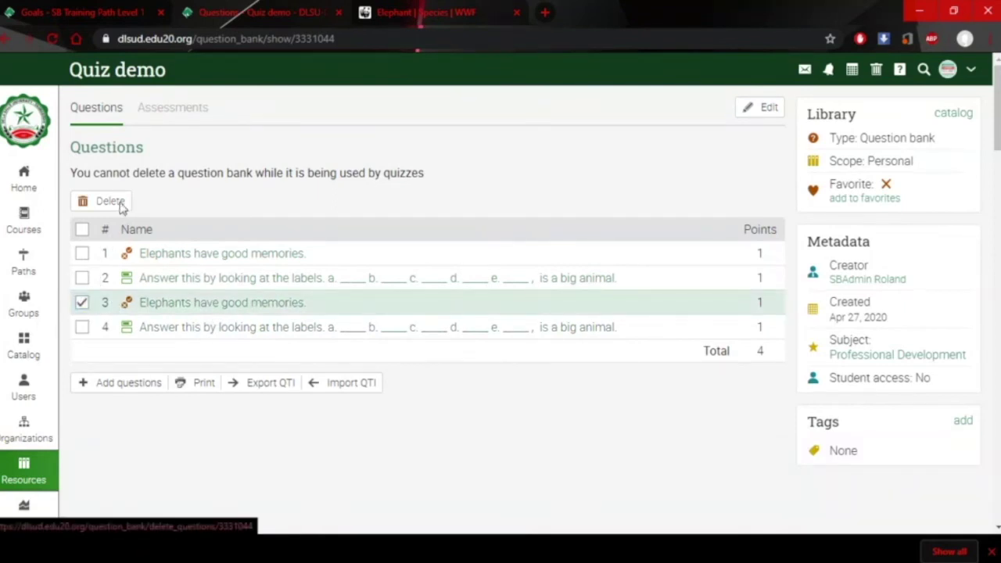
click(122, 206)
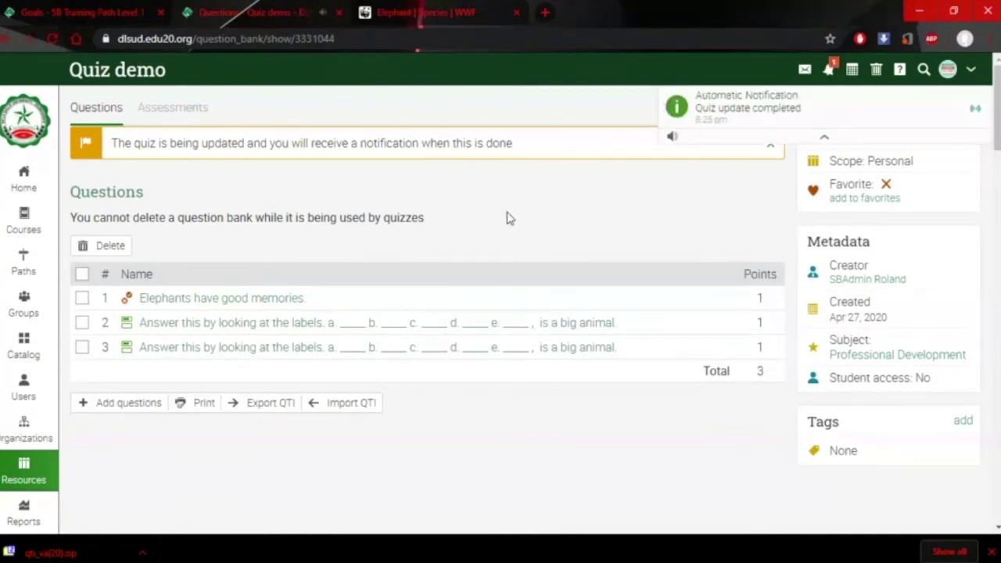
Return to the Quiz demo assessment's questions and add the library question bank "1 Review Documents and Track Changes"
click(173, 108)
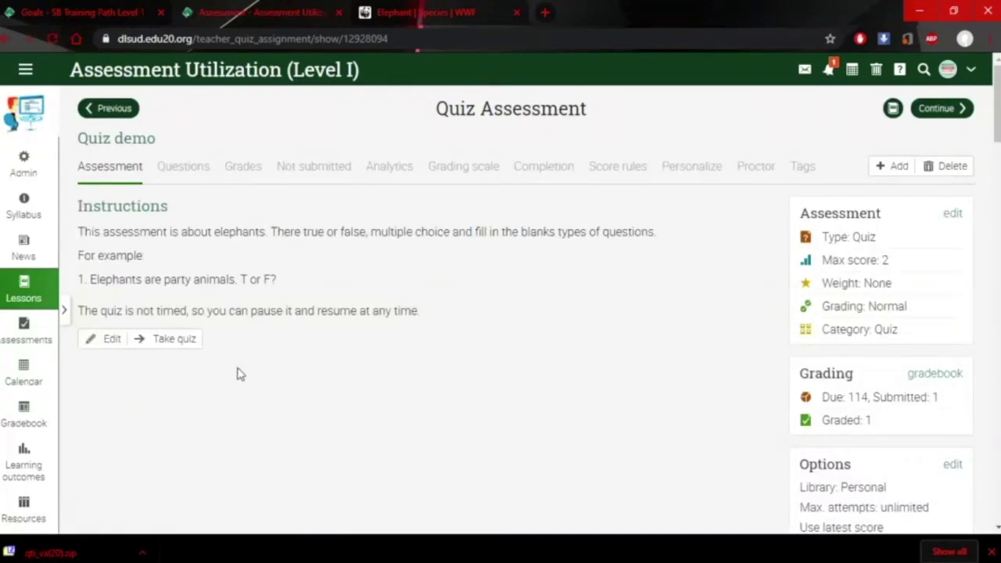
click(190, 168)
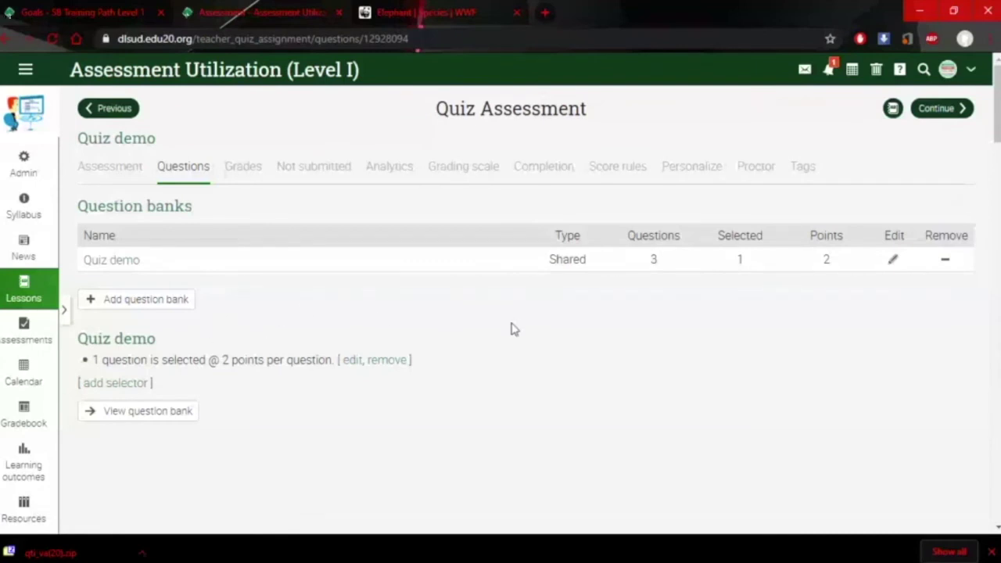
click(180, 302)
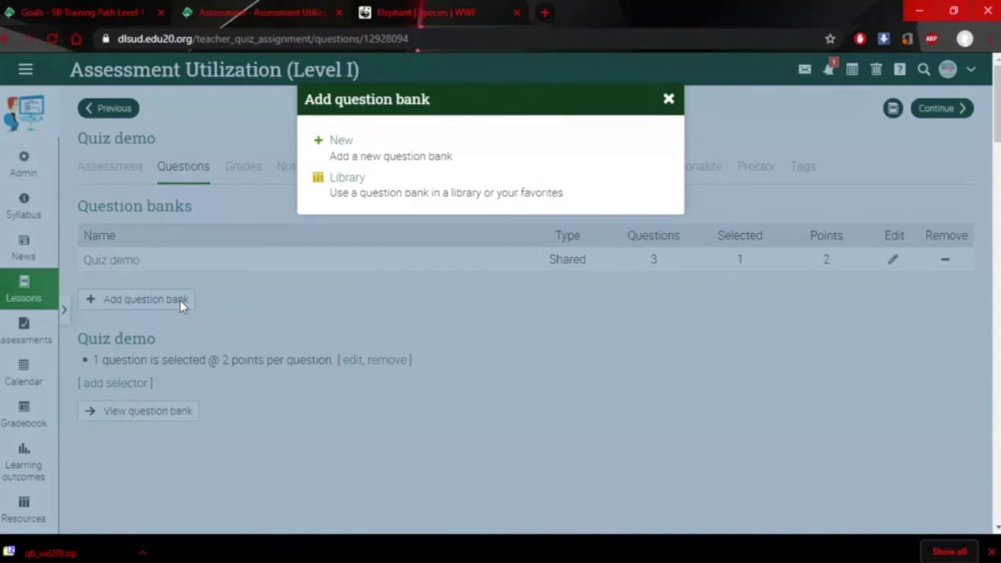
click(342, 192)
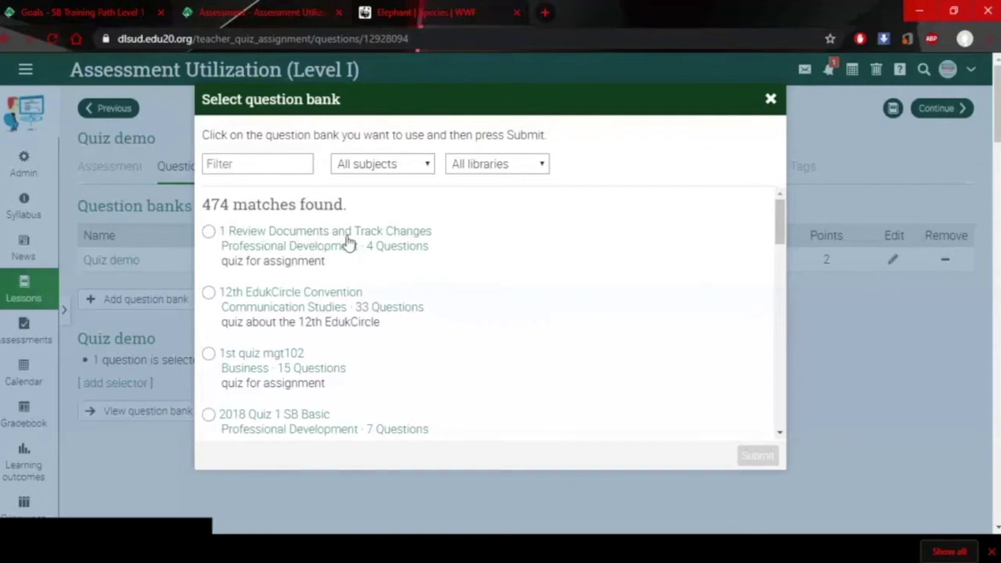
click(208, 231)
click(773, 457)
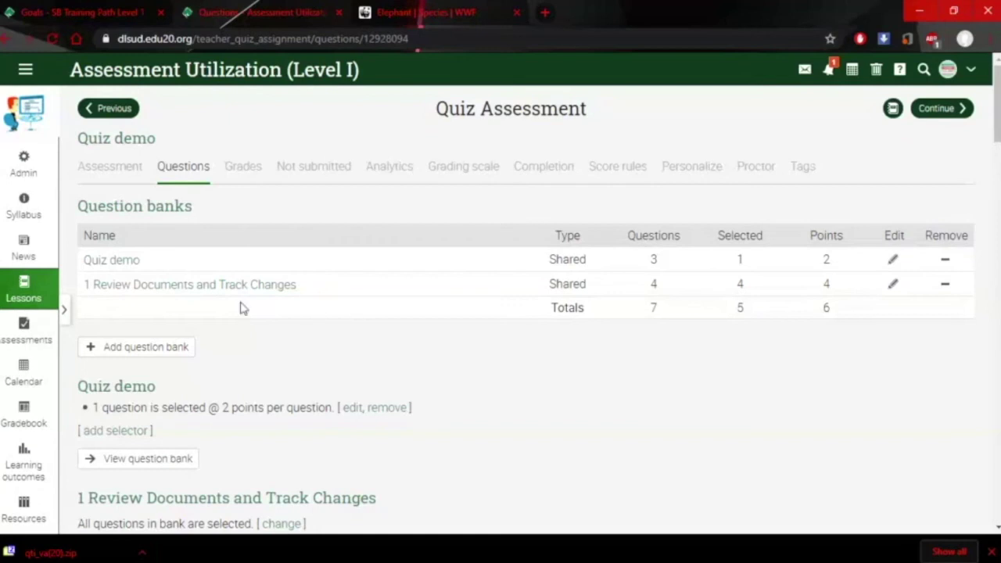
Examine the questions and linked assessments of the 1 Review Documents and Track Changes bank, and return to the Quiz demo assessment's questions
scroll(438, 443, down, 2)
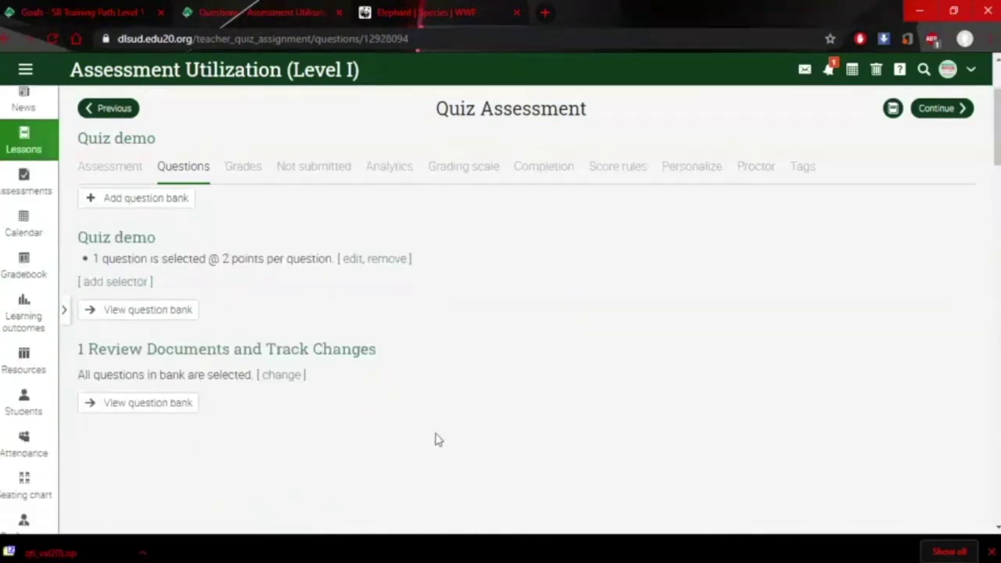
click(159, 416)
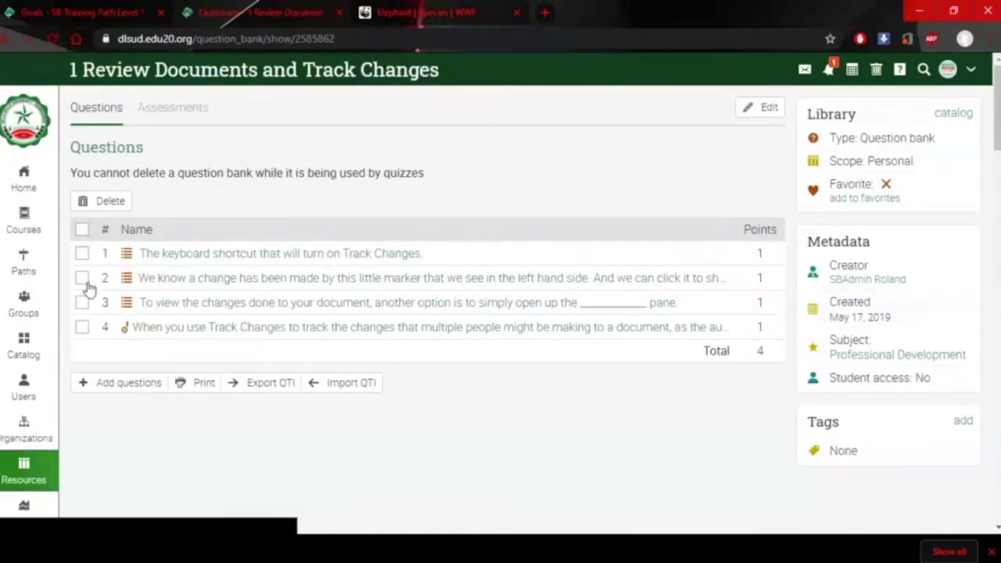
click(82, 278)
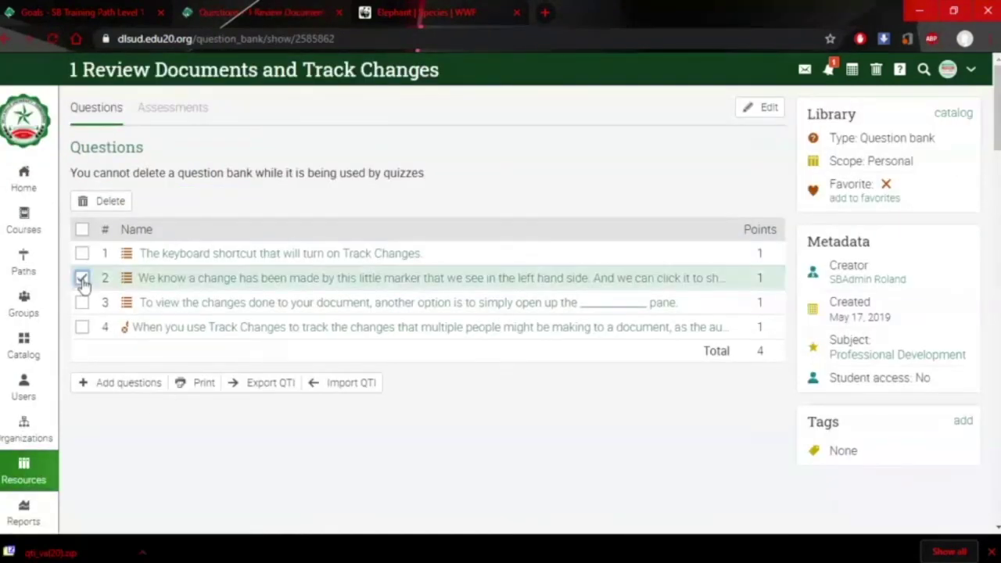
click(162, 109)
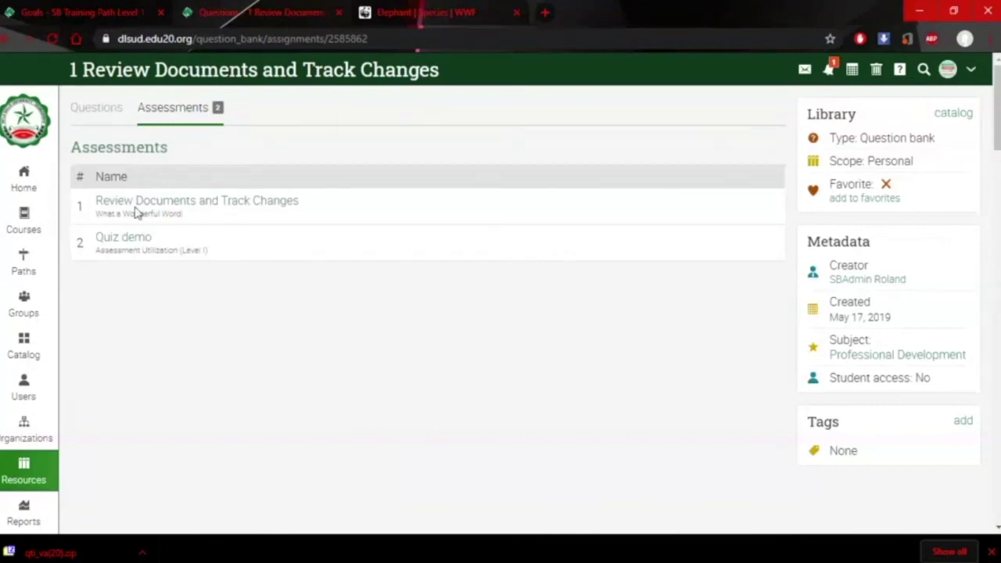
click(103, 115)
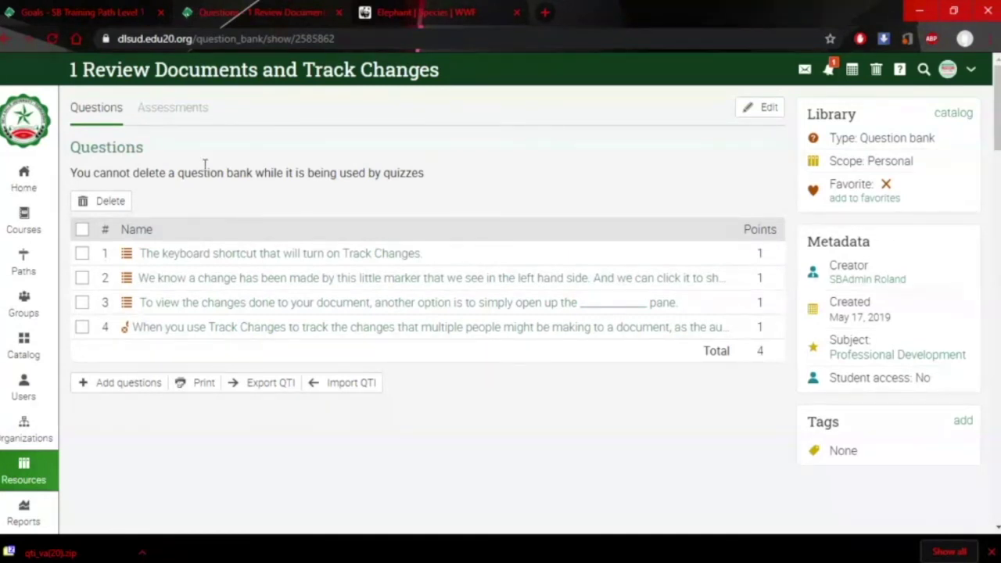
click(173, 107)
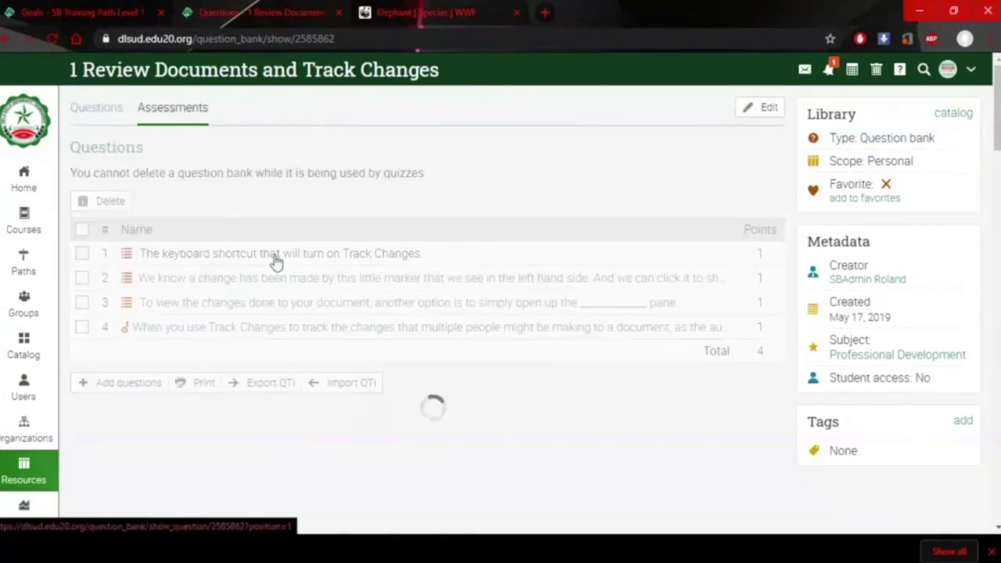
click(125, 241)
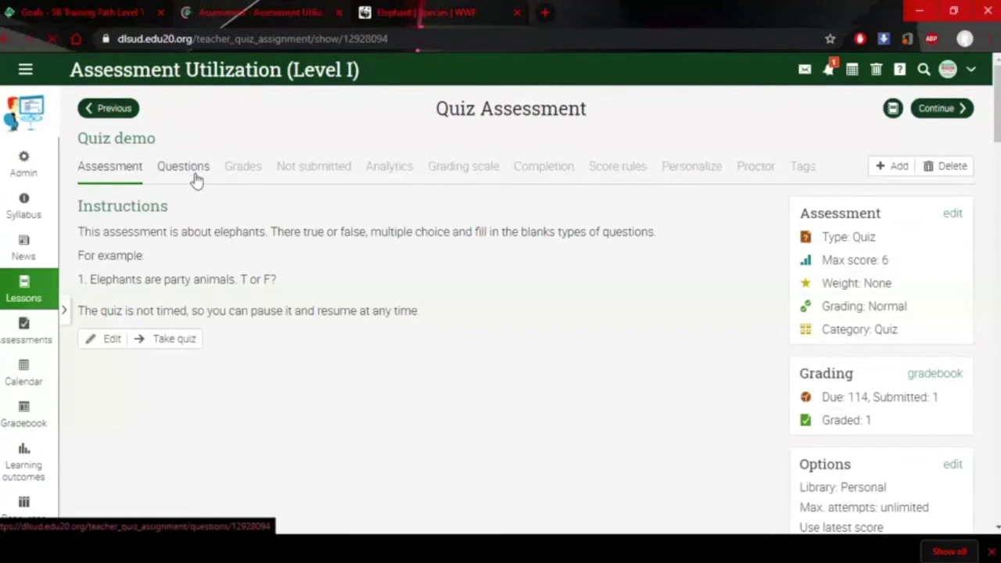
click(194, 176)
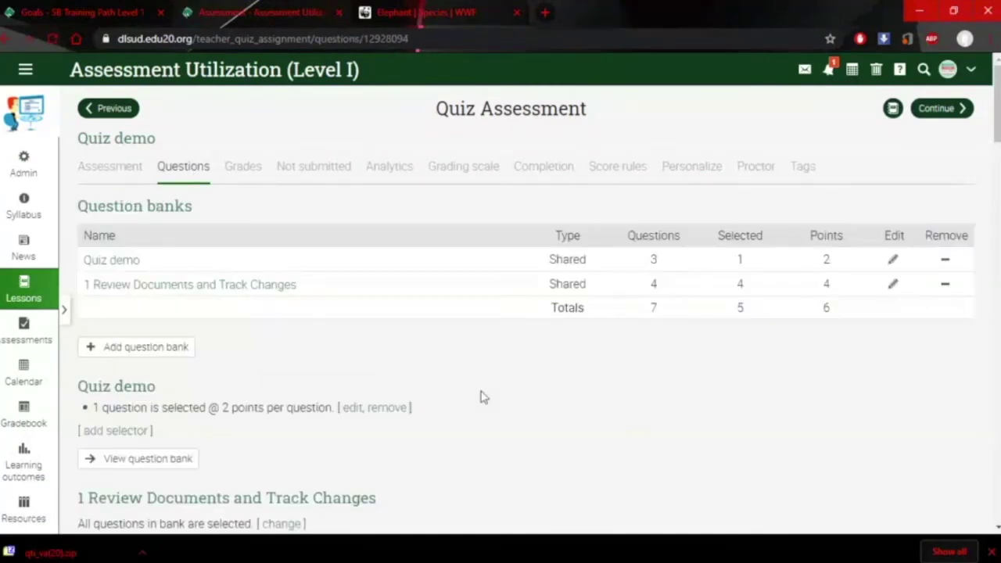
Set the 1 Review Documents and Track Changes bank to select 1 question at 2 points per question, save, and dismiss the downloads bar
scroll(509, 449, down, 1)
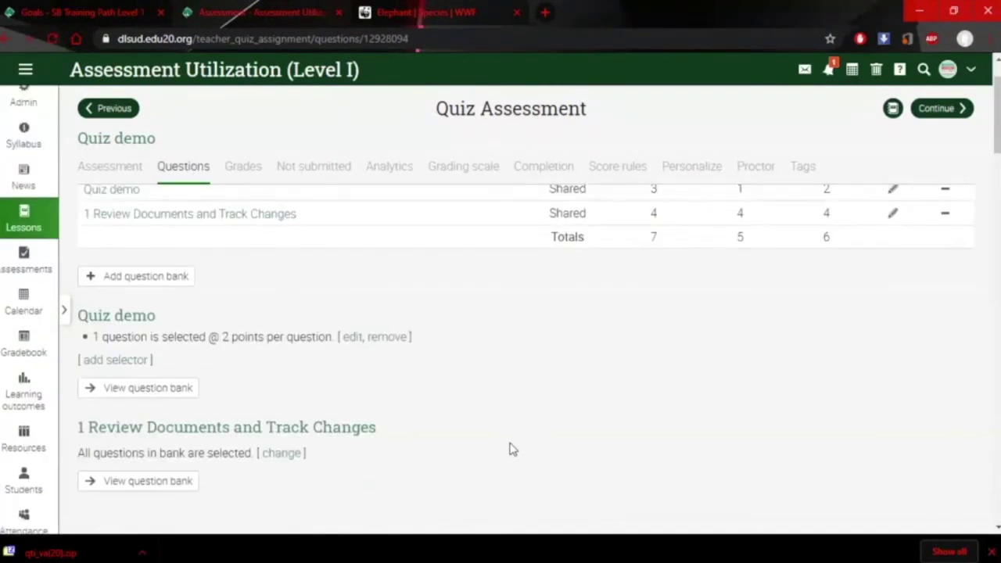
scroll(526, 465, up, 1)
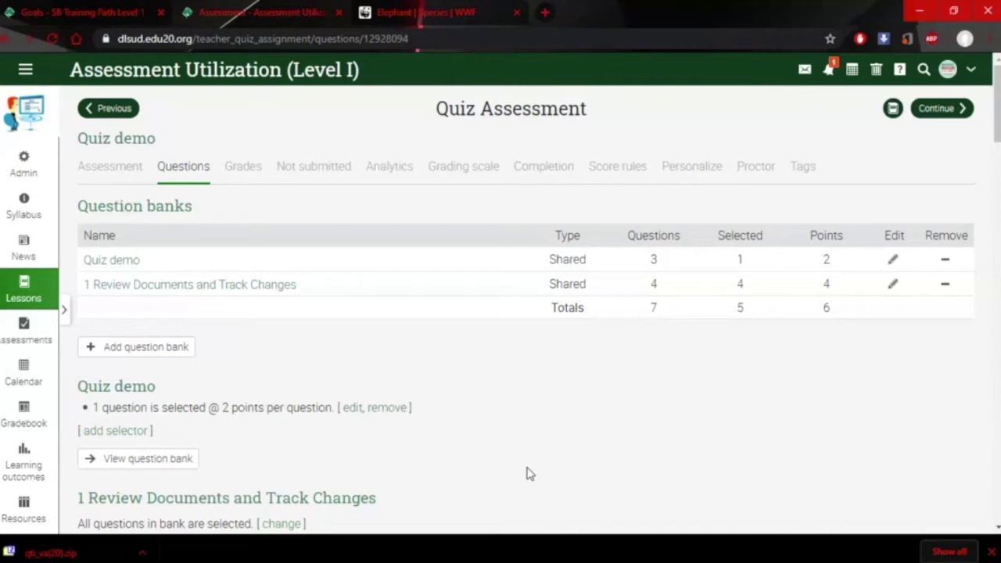
scroll(557, 445, down, 1)
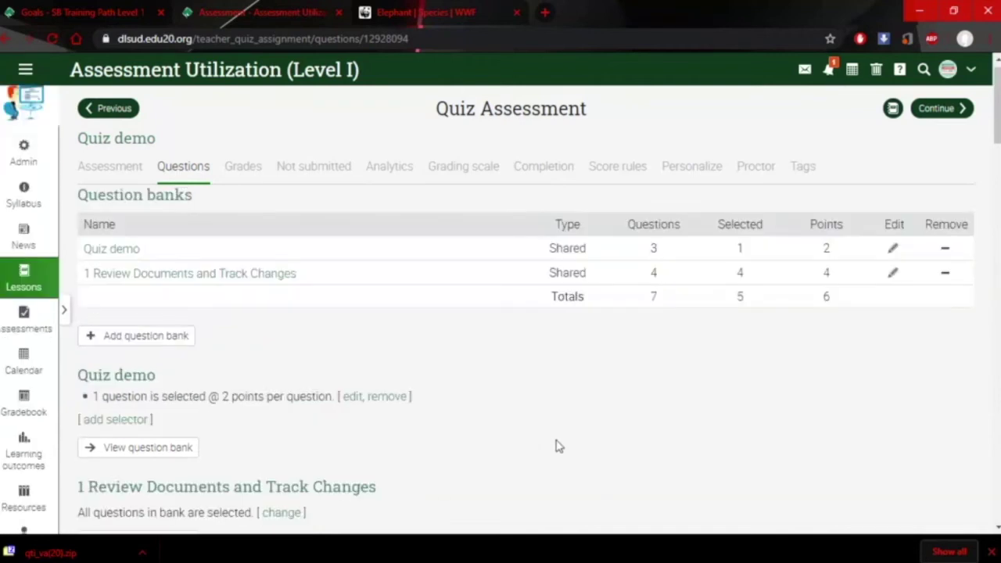
scroll(557, 446, up, 1)
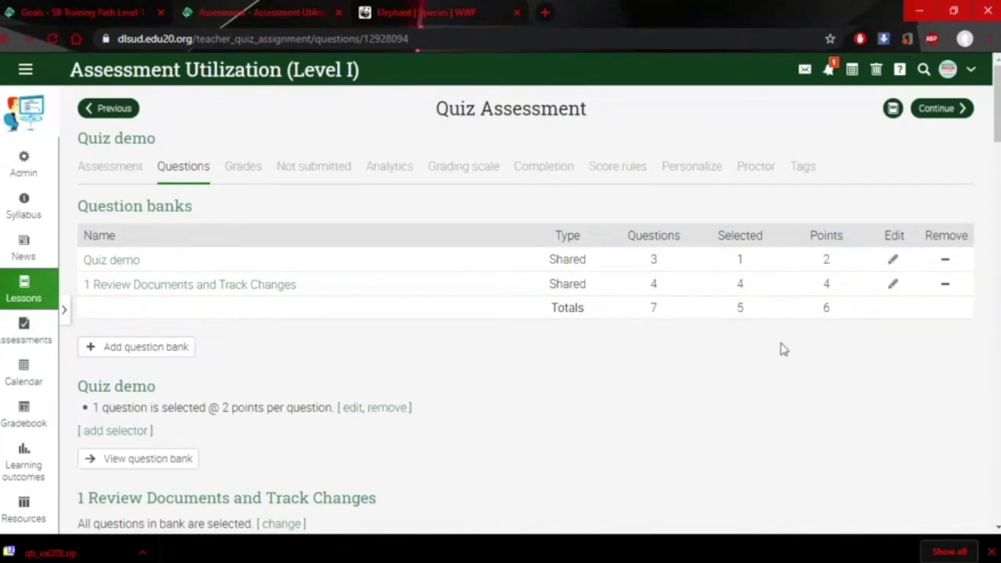
scroll(677, 384, down, 1)
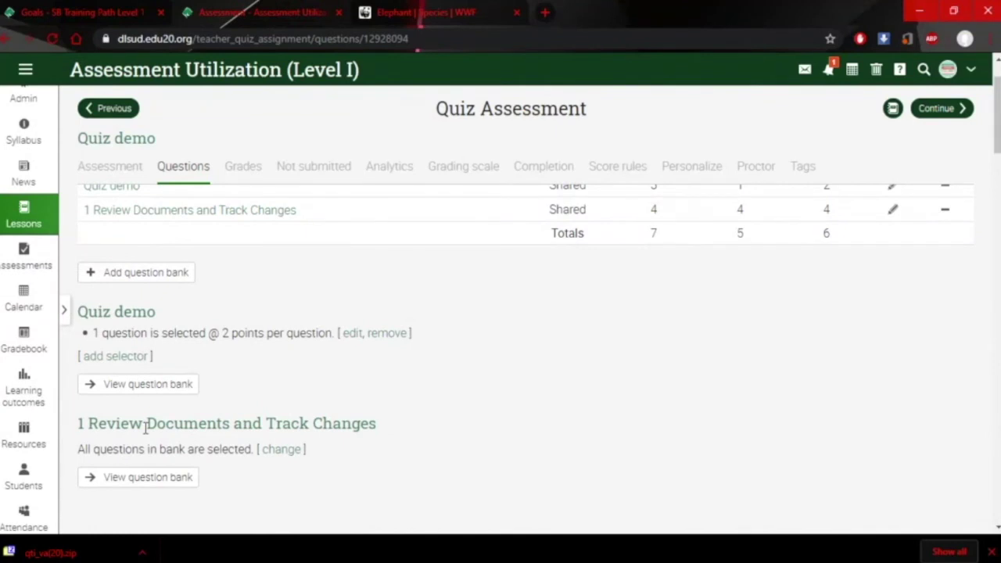
click(283, 451)
click(572, 145)
click(567, 183)
double_click(416, 179)
text(2)
click(657, 262)
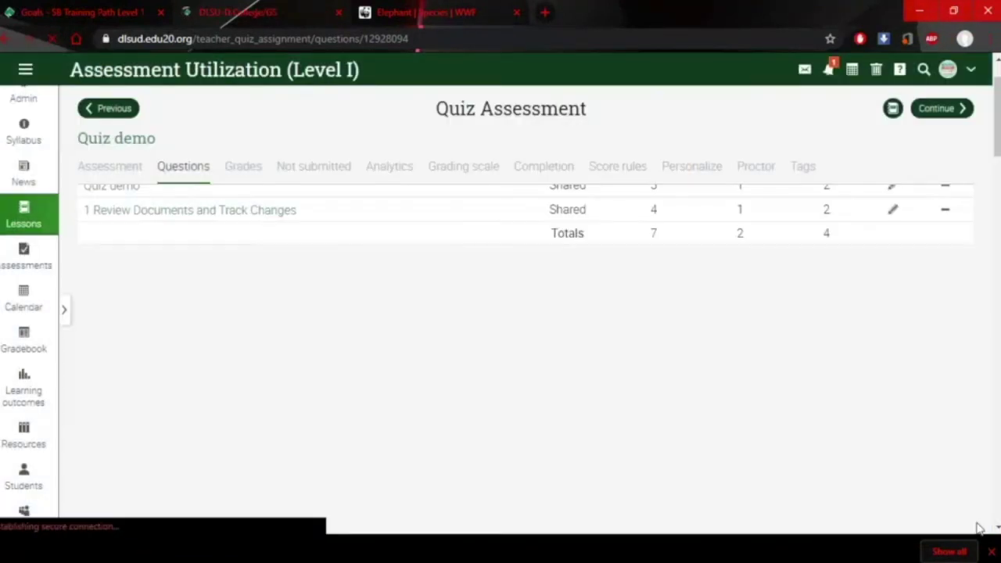
click(992, 555)
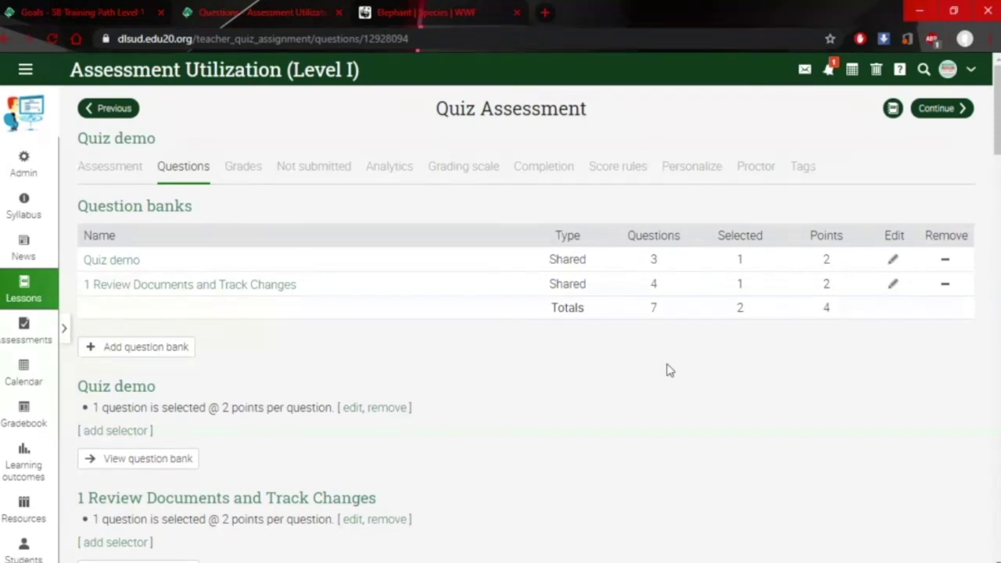
Open the Quiz Assessment lesson's Creating Basic Quiz Assessment (Part 2) section and read through its question types, assignment settings, completion and preview guidance
click(25, 299)
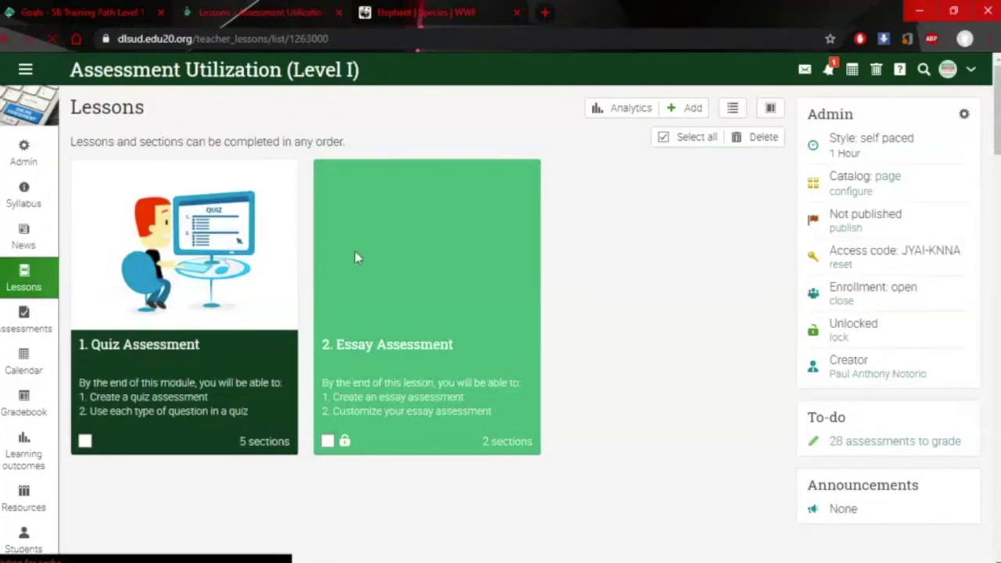
click(219, 396)
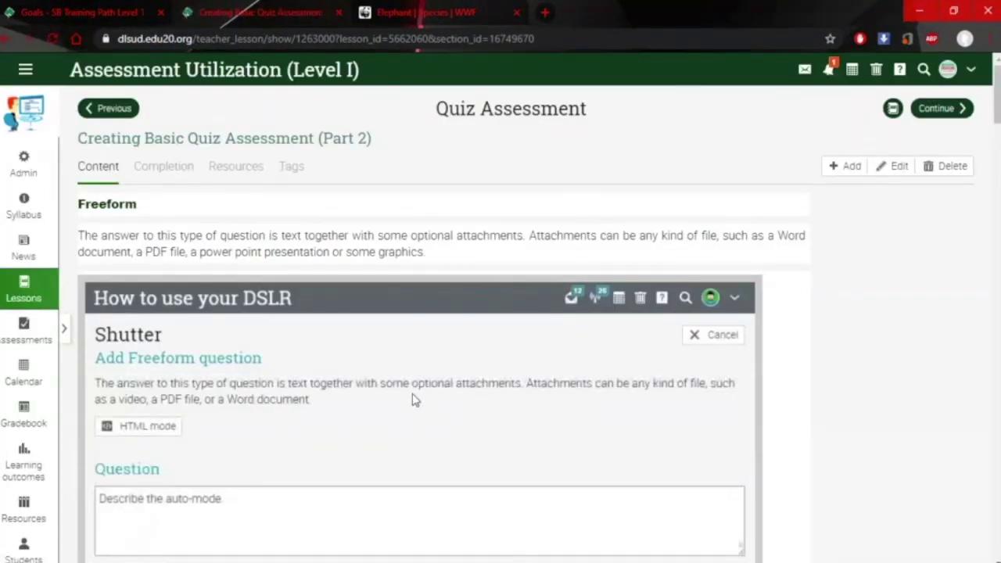
scroll(415, 400, down, 10)
scroll(406, 393, up, 3)
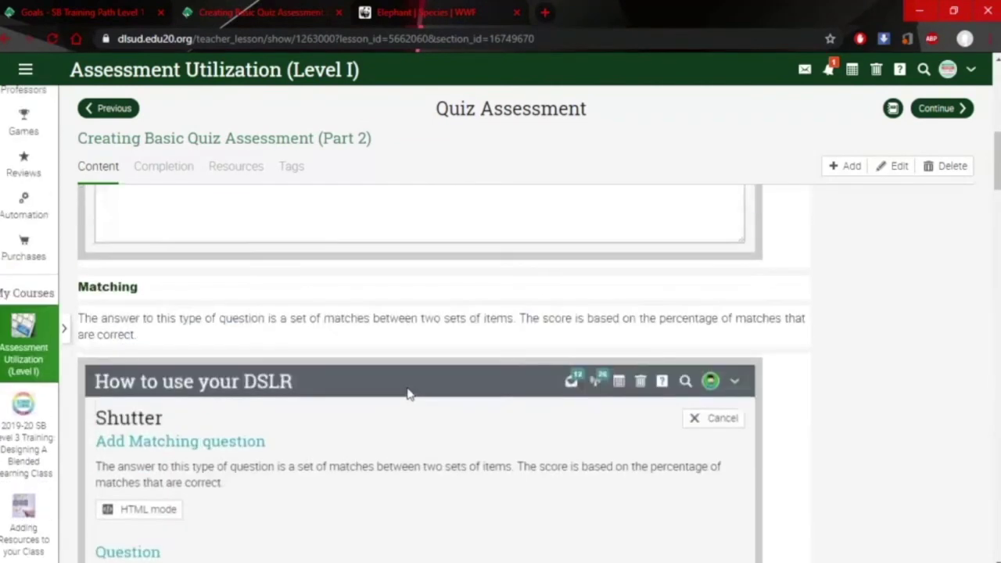
scroll(407, 394, up, 7)
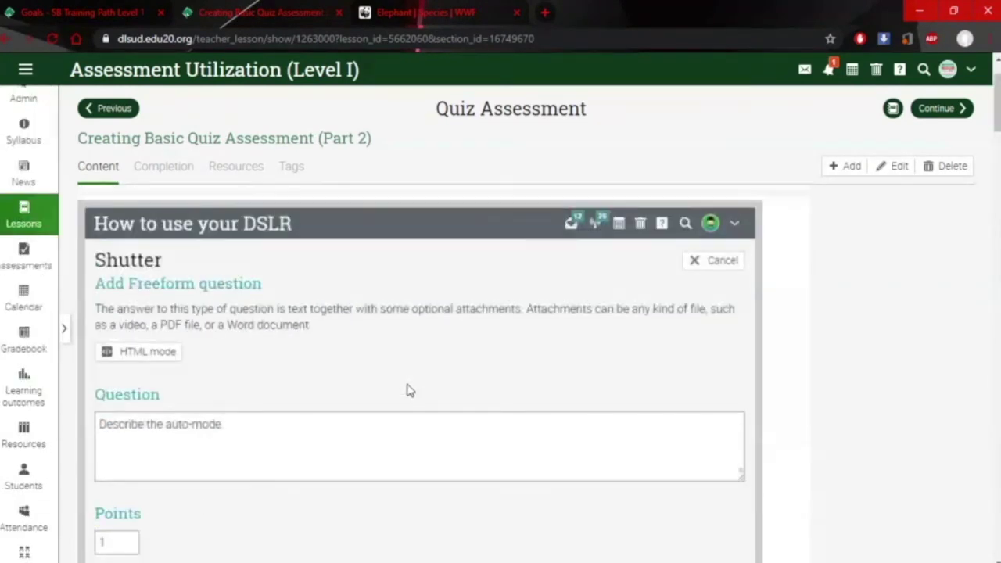
scroll(407, 390, up, 2)
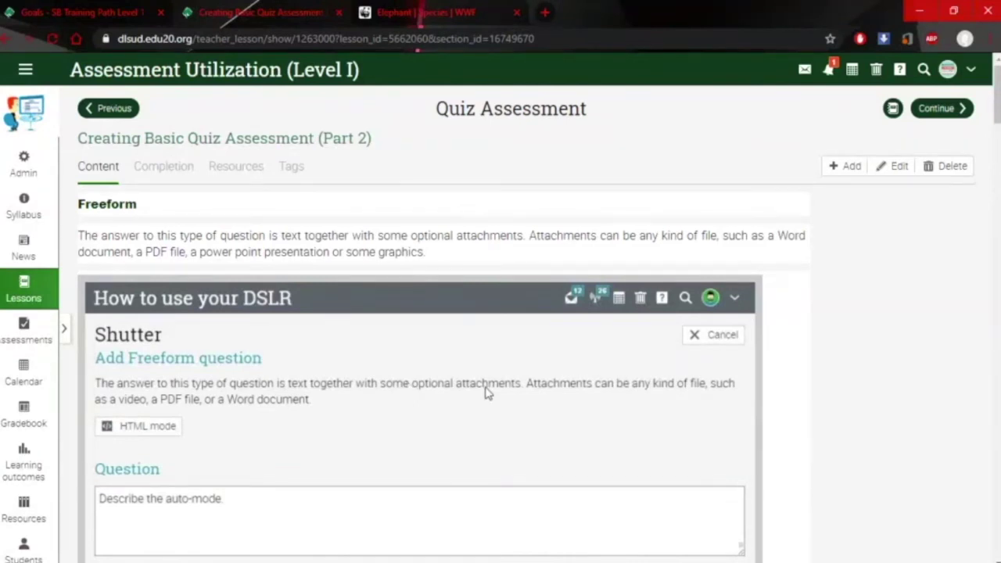
scroll(488, 395, down, 10)
scroll(493, 407, down, 5)
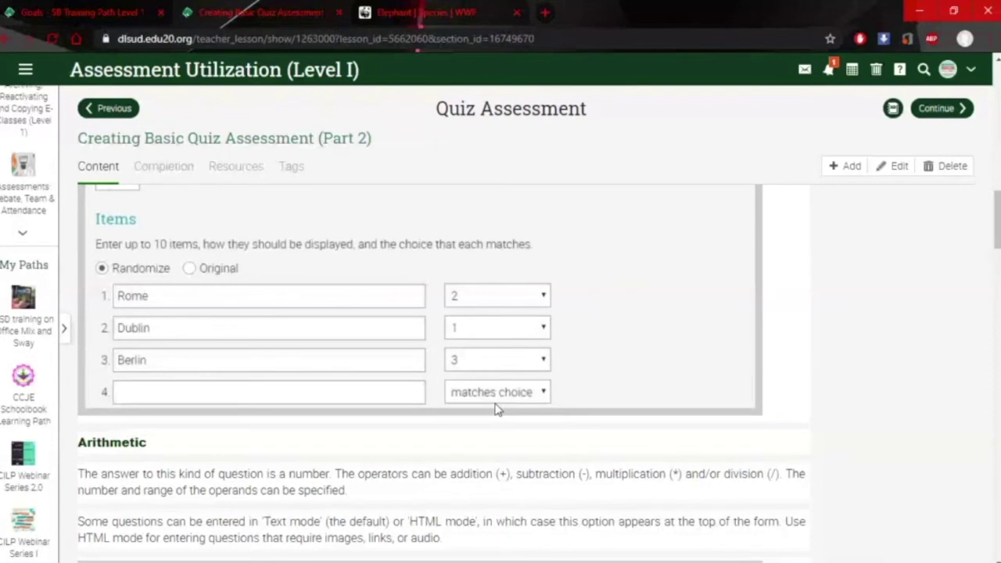
scroll(497, 408, up, 4)
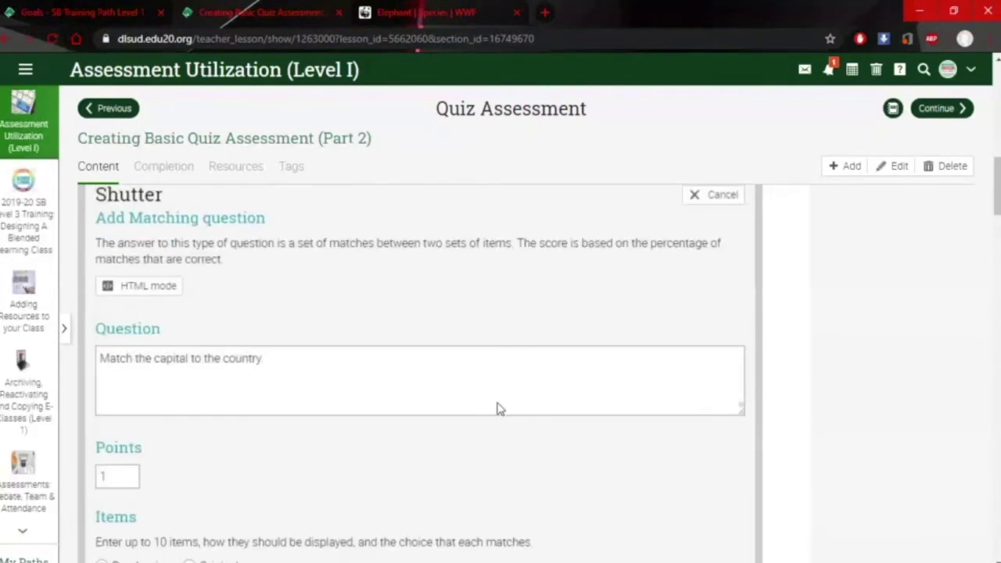
scroll(499, 409, down, 10)
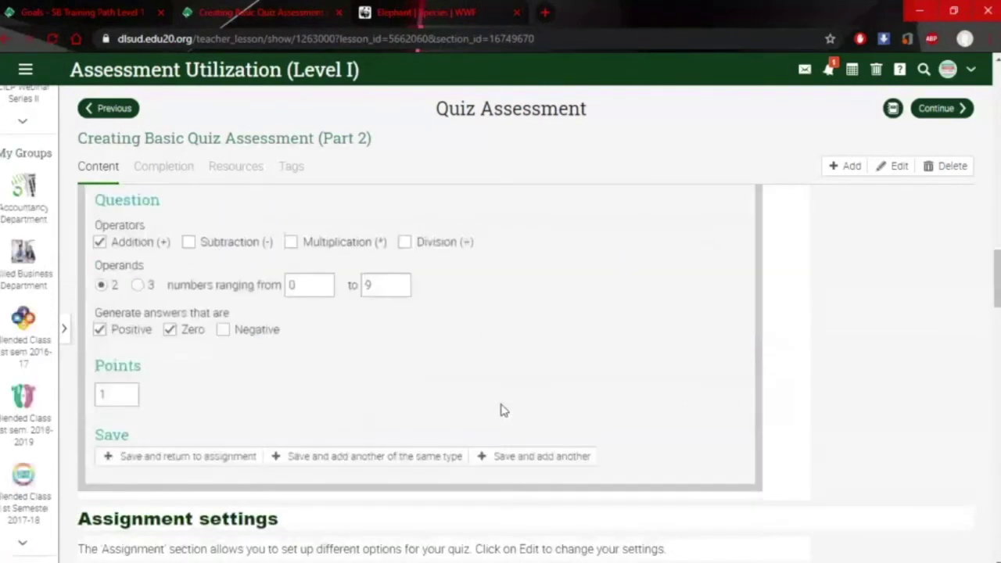
scroll(503, 410, down, 7)
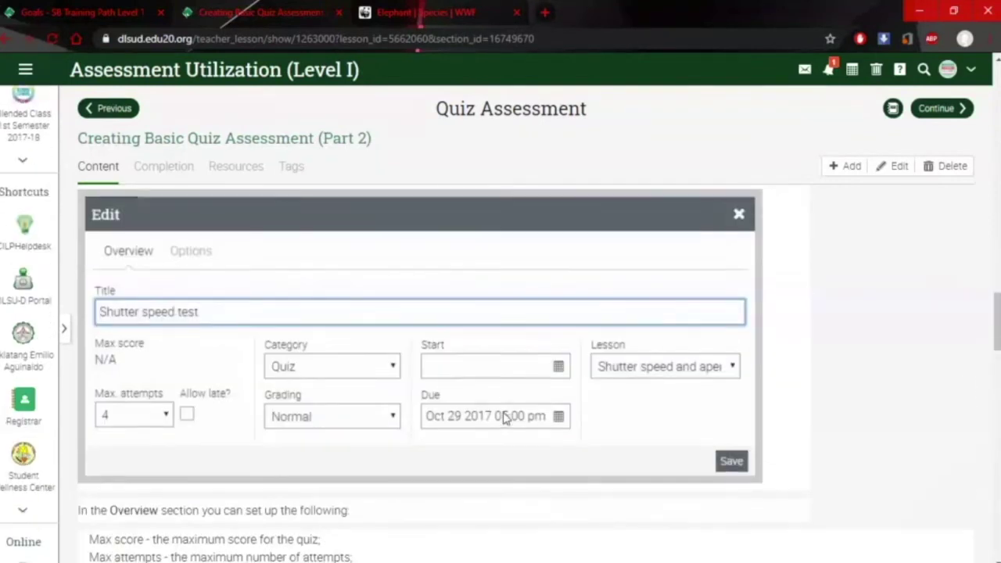
scroll(503, 419, down, 3)
scroll(503, 419, down, 3)
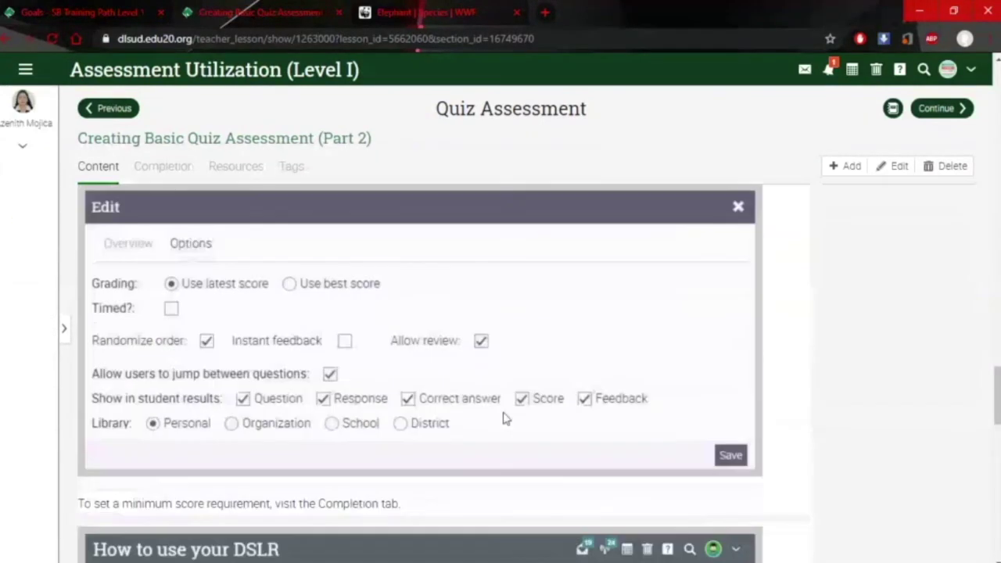
scroll(504, 418, down, 3)
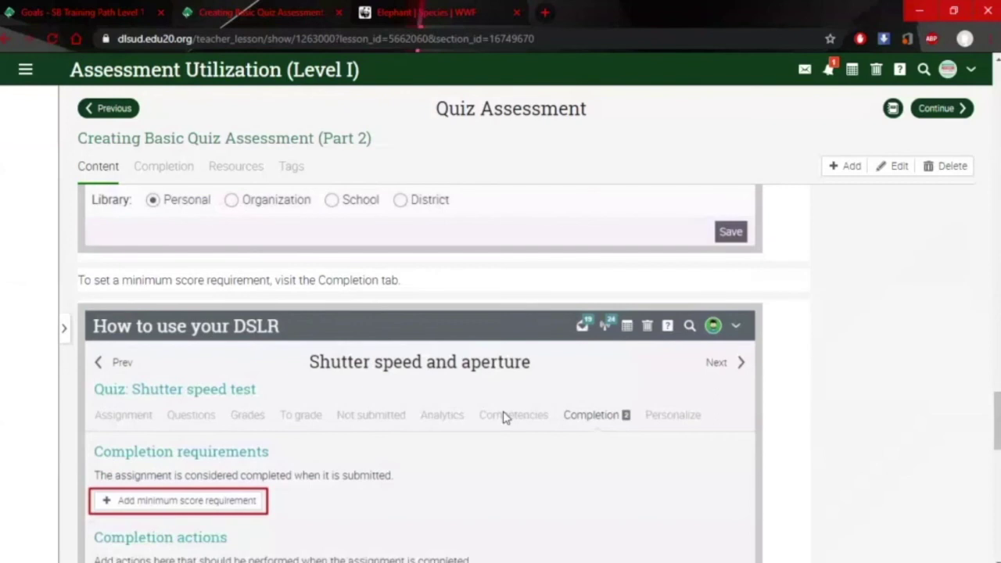
scroll(504, 418, down, 5)
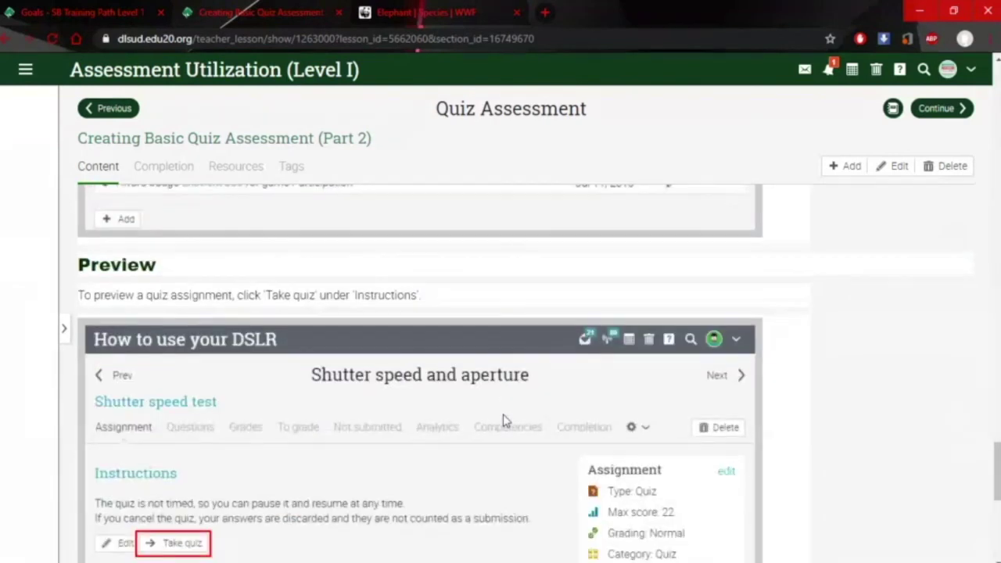
Skim the Part 2 section's completion and preview guidance once more, and continue to the Application Activity: Create Your Own Quiz Assessment section
scroll(504, 420, up, 3)
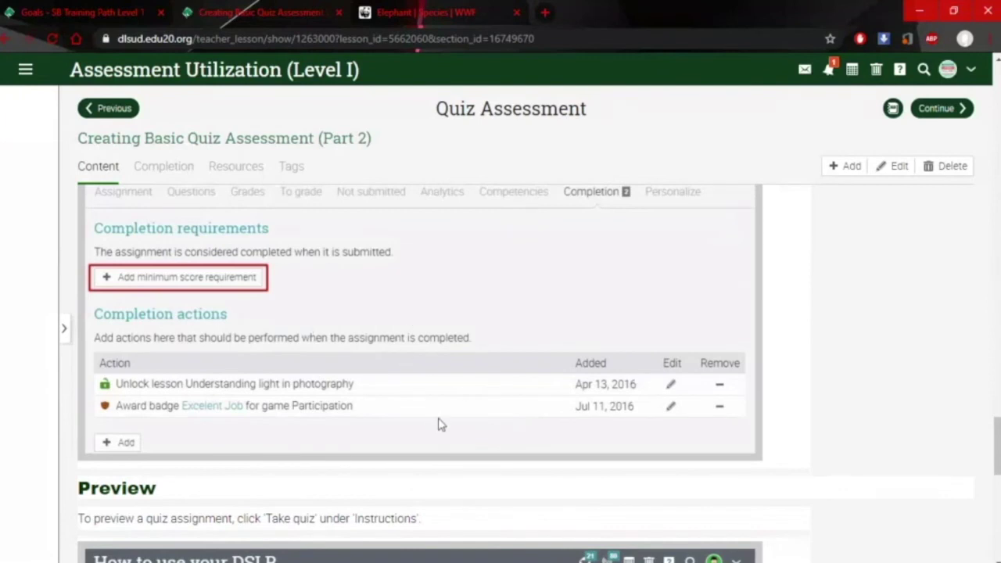
scroll(438, 422, down, 6)
scroll(775, 221, down, 2)
scroll(623, 297, up, 8)
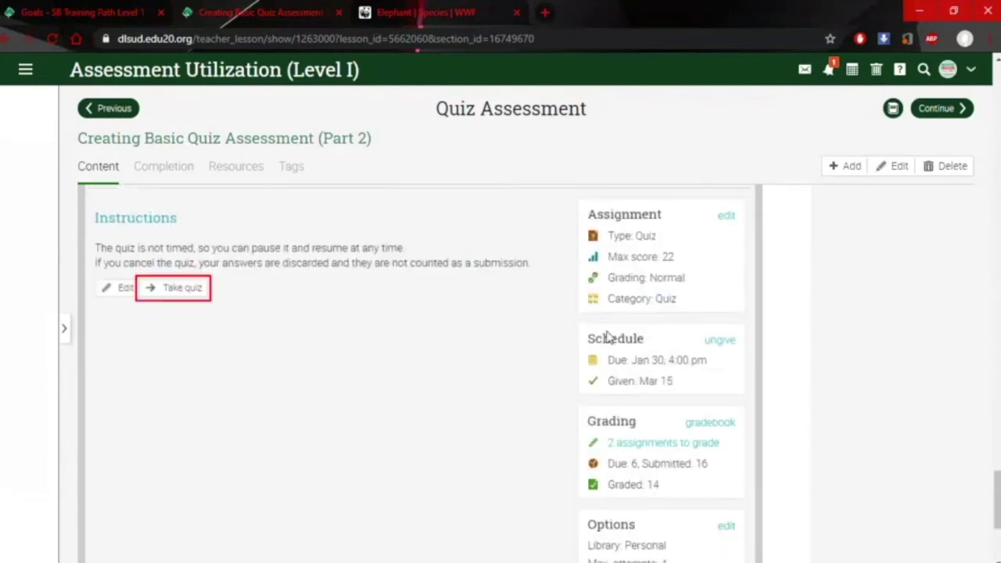
scroll(559, 356, up, 10)
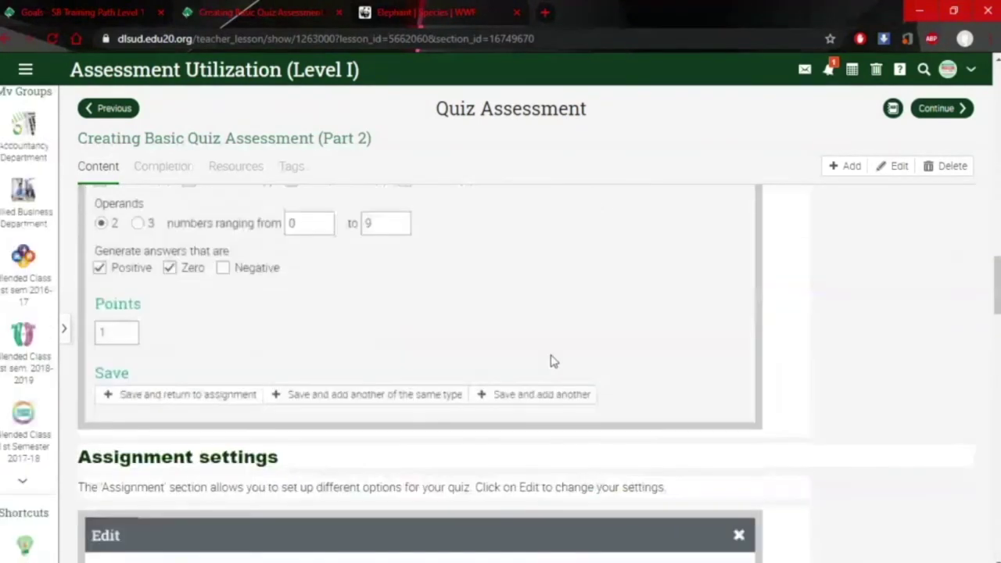
click(941, 113)
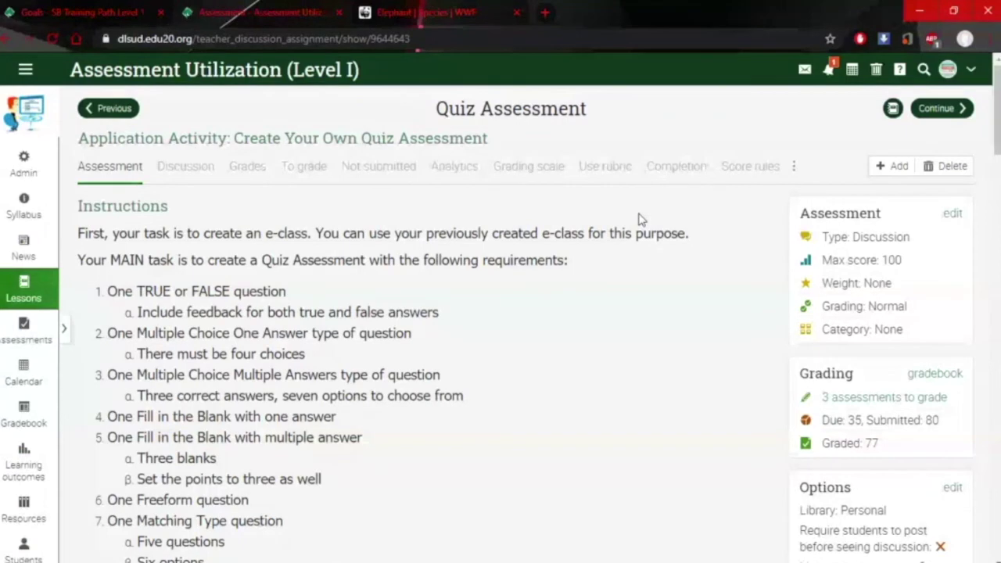
Open the Quiz demo assessment from the class's assessments and enable personalization for it
click(23, 330)
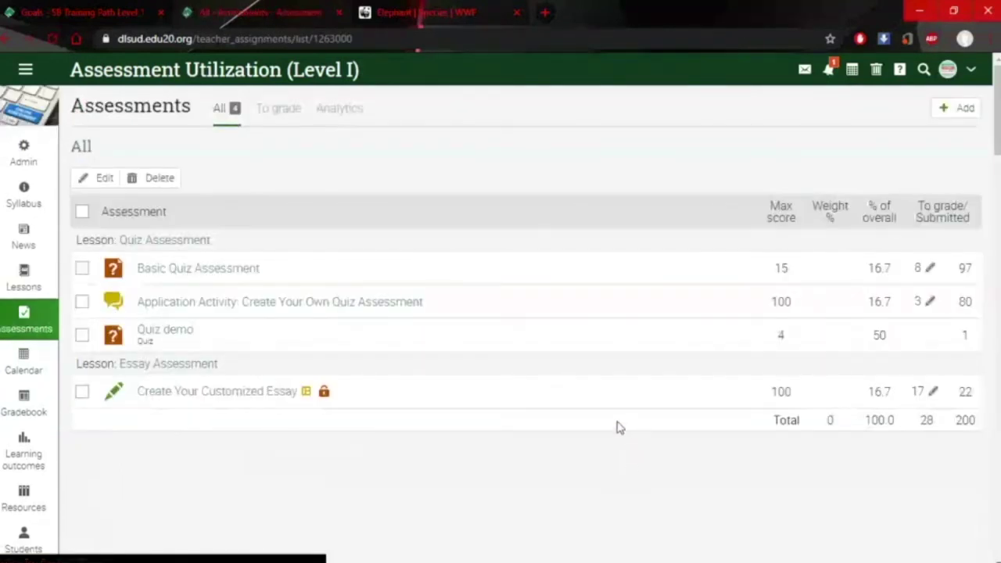
click(172, 328)
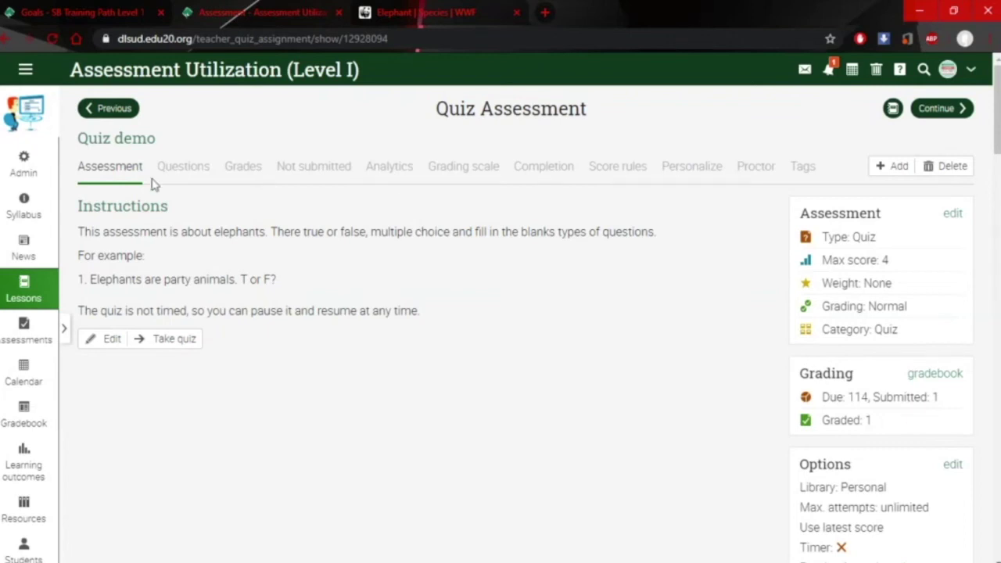
click(692, 175)
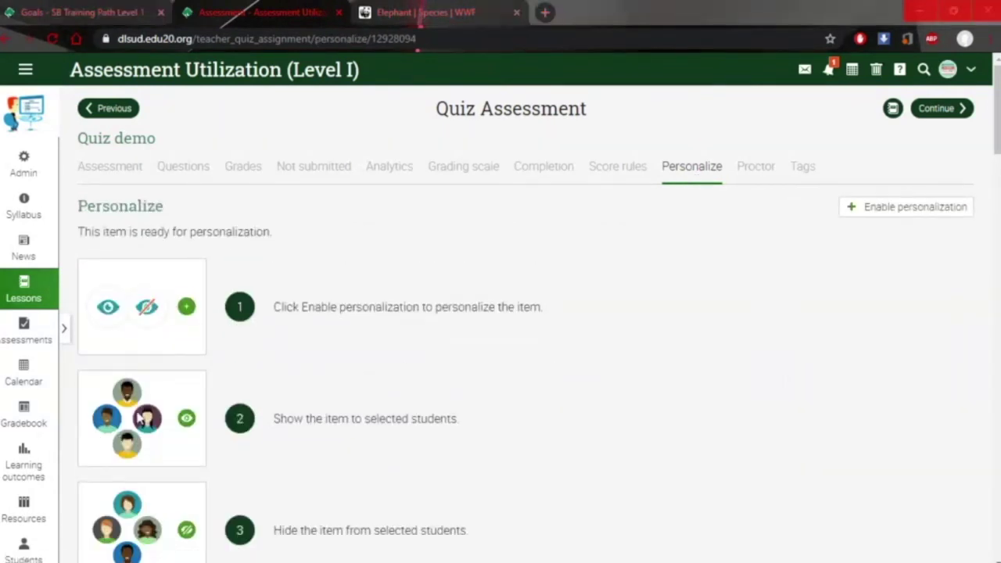
click(888, 207)
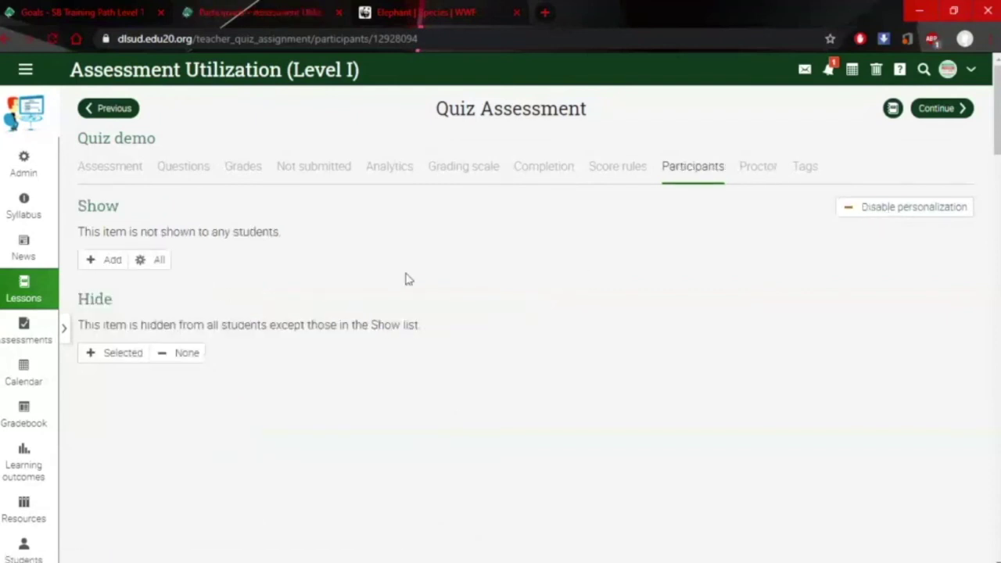
Add one student from the class's user list to the Quiz demo assessment's Show list
click(92, 262)
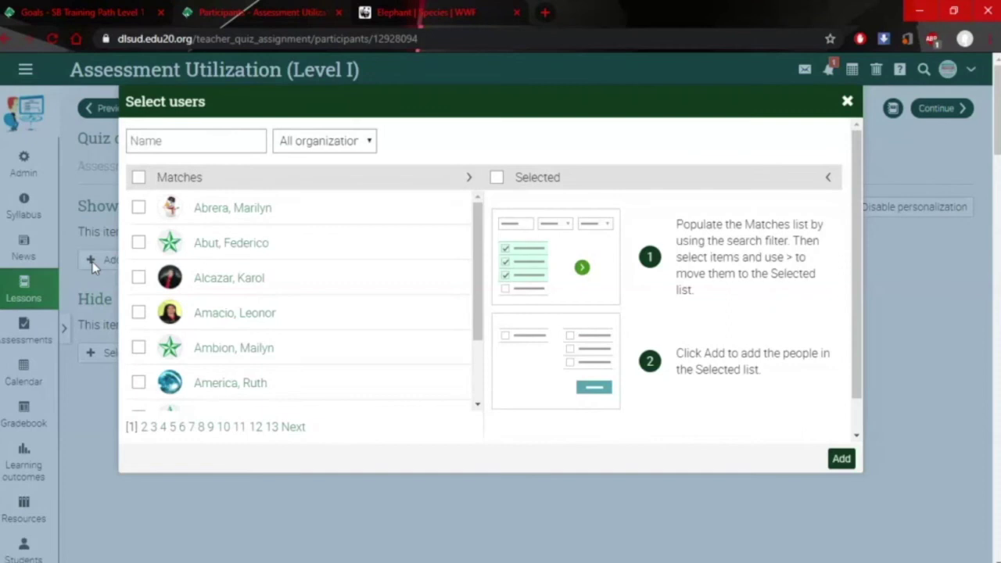
click(344, 144)
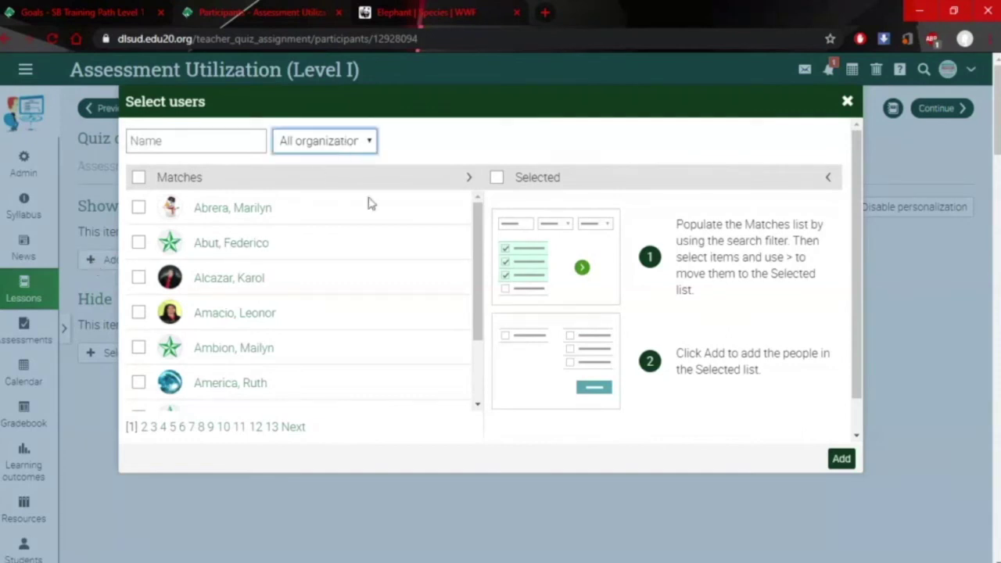
click(222, 141)
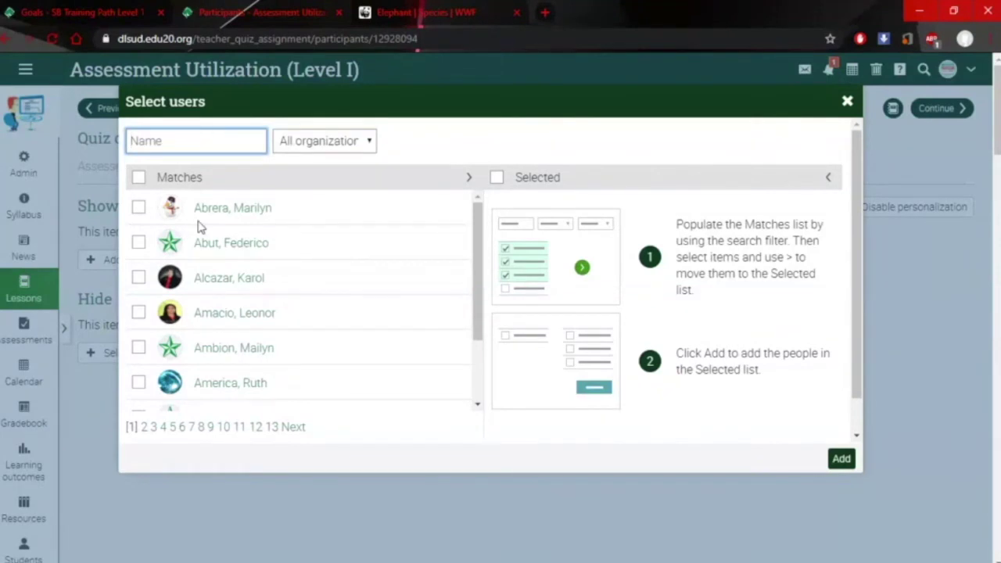
click(480, 290)
drag(480, 289, 481, 350)
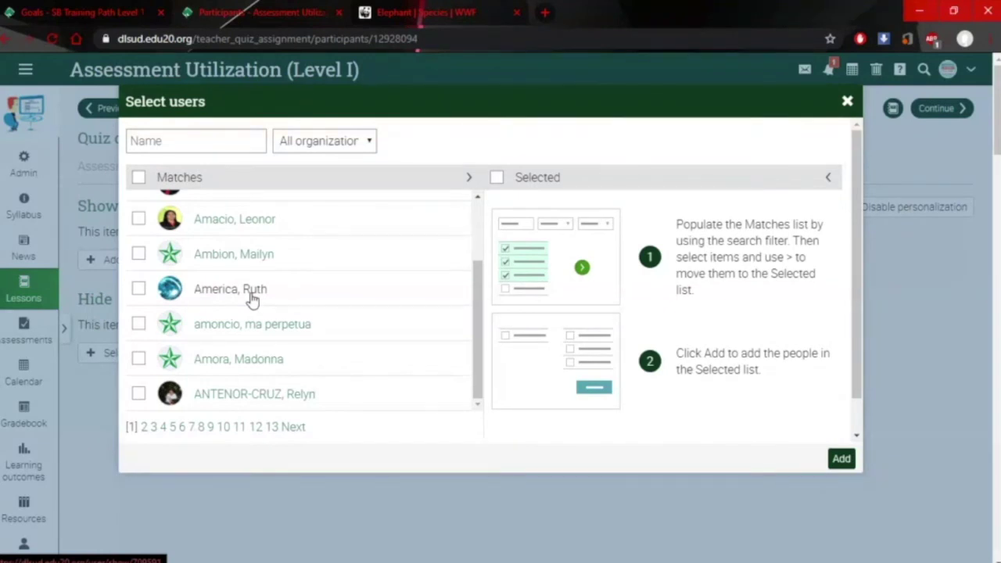
click(138, 291)
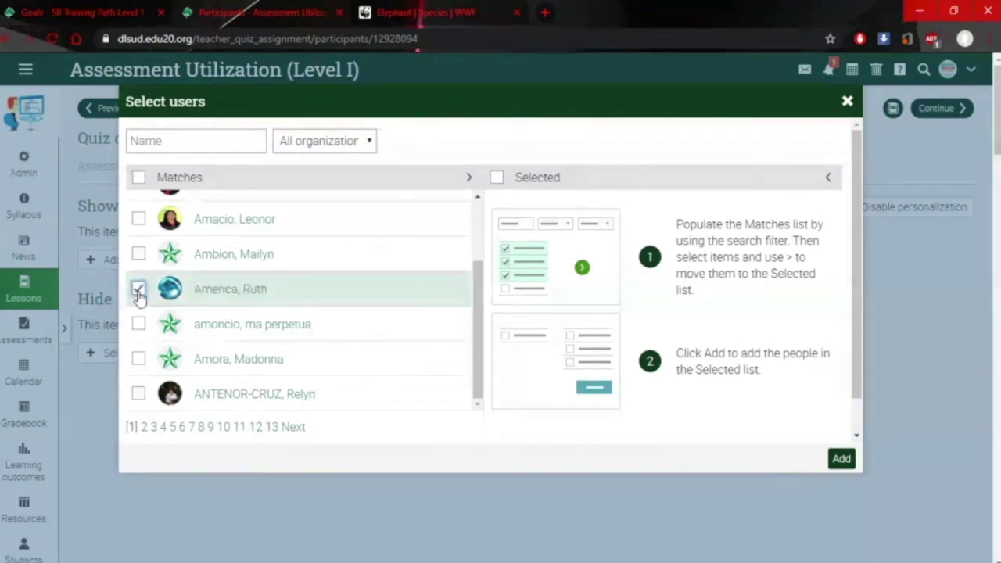
click(470, 180)
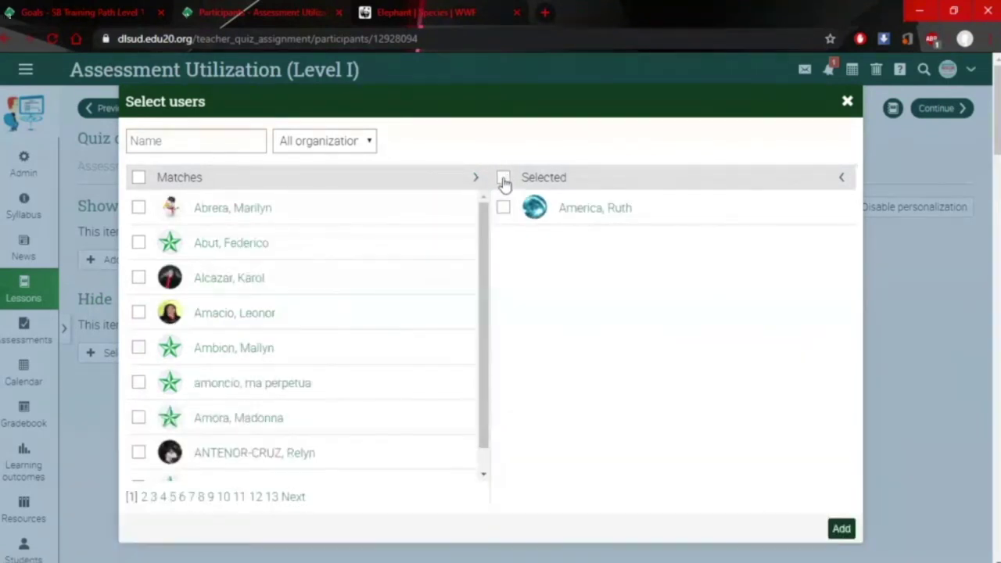
click(503, 178)
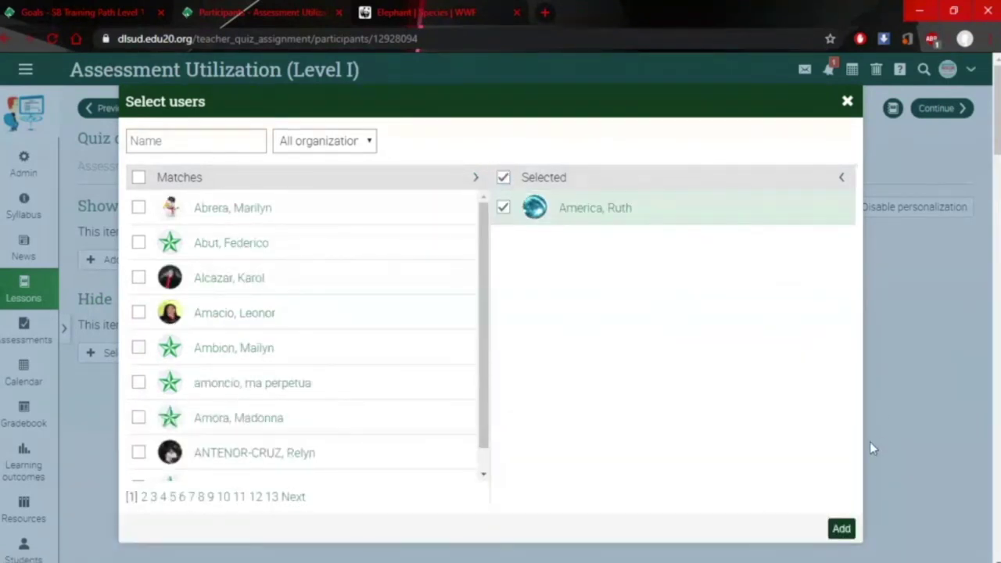
click(841, 529)
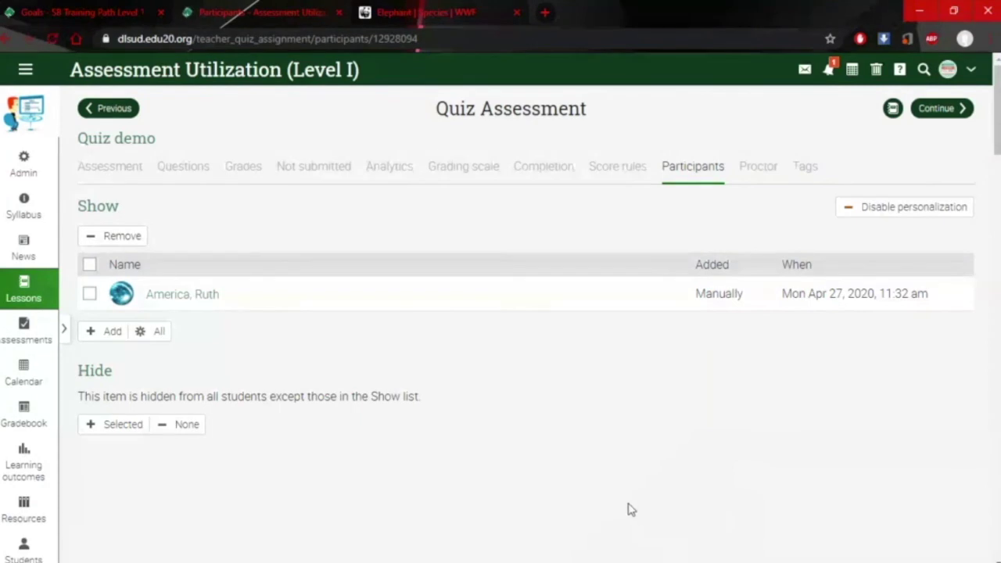
Check the Quiz demo assessment's overview, edit settings and participants, leaving the settings unsaved
click(130, 172)
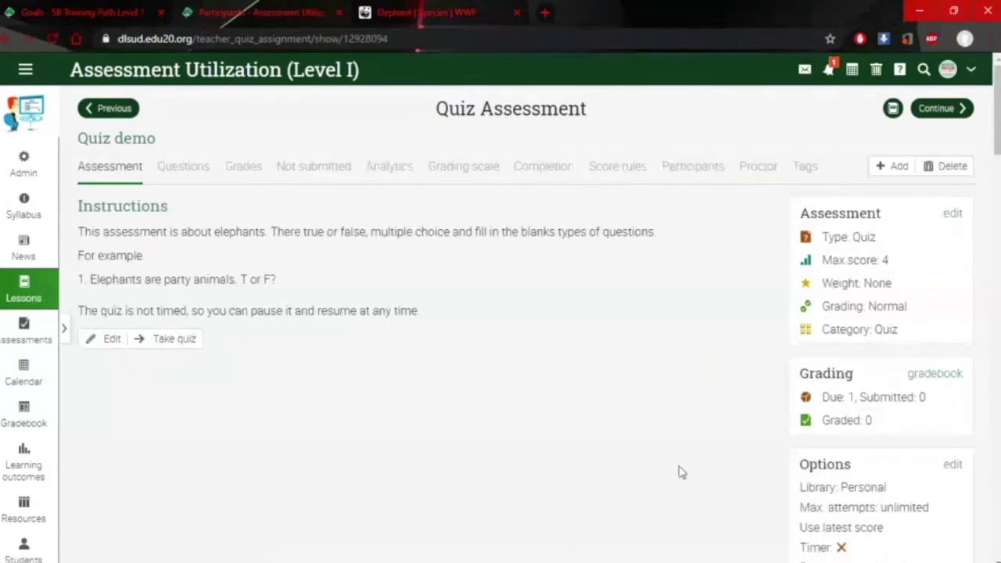
scroll(681, 469, down, 1)
click(952, 391)
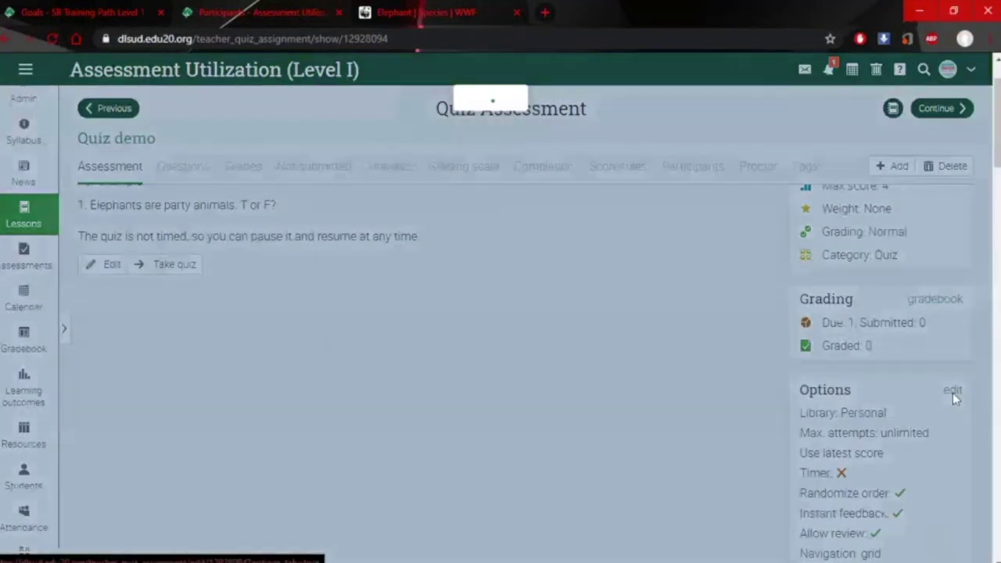
click(207, 142)
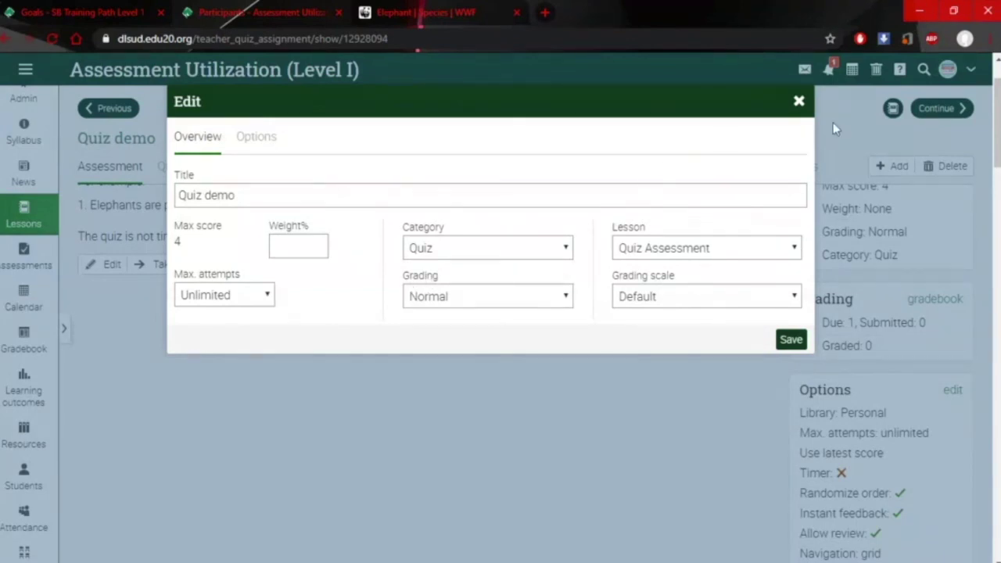
click(798, 101)
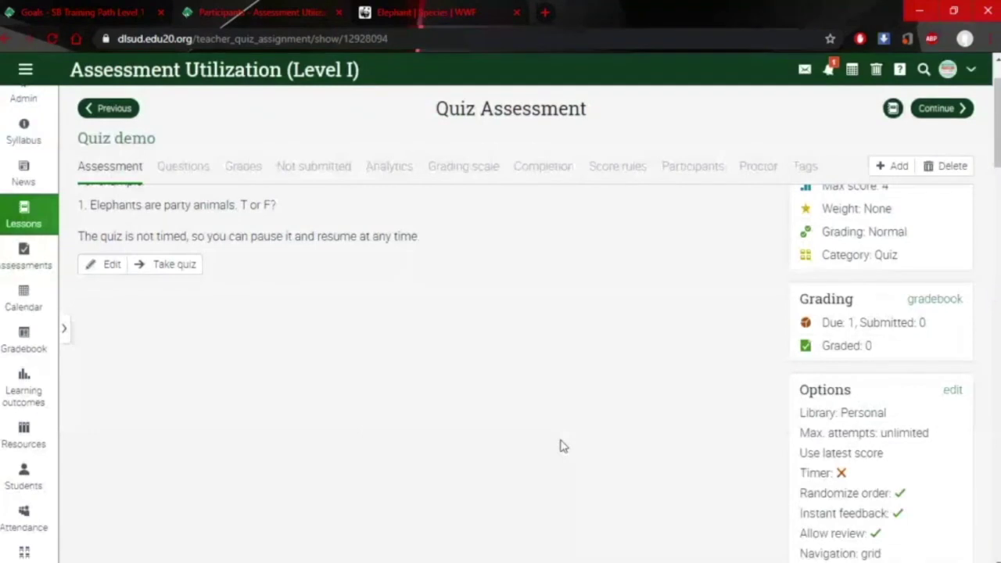
scroll(528, 456, up, 1)
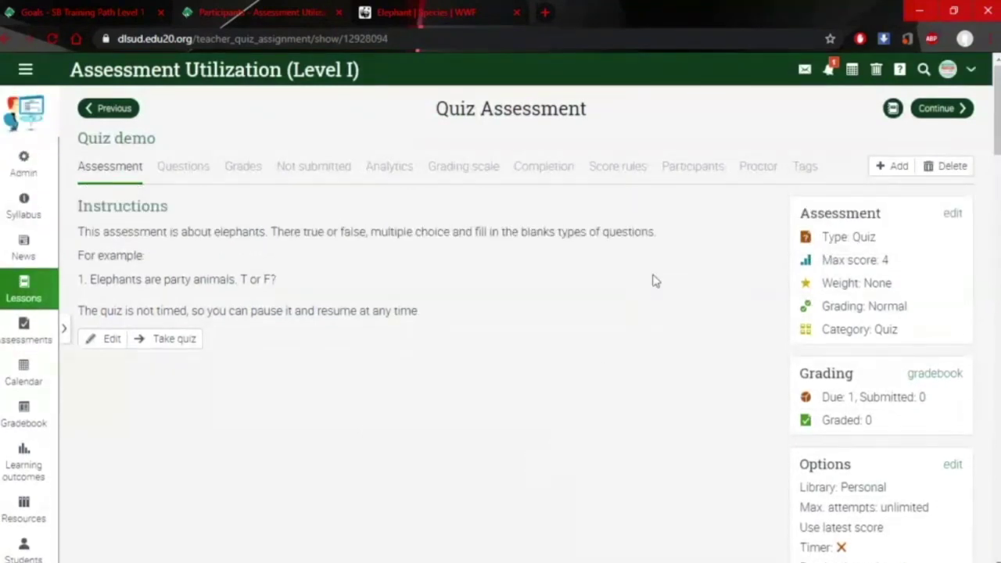
click(687, 168)
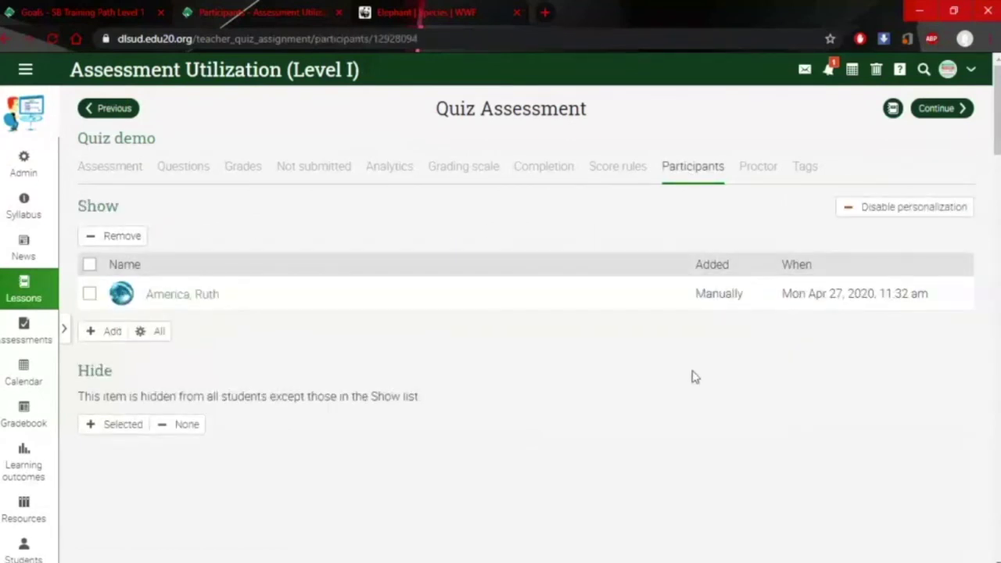
click(104, 166)
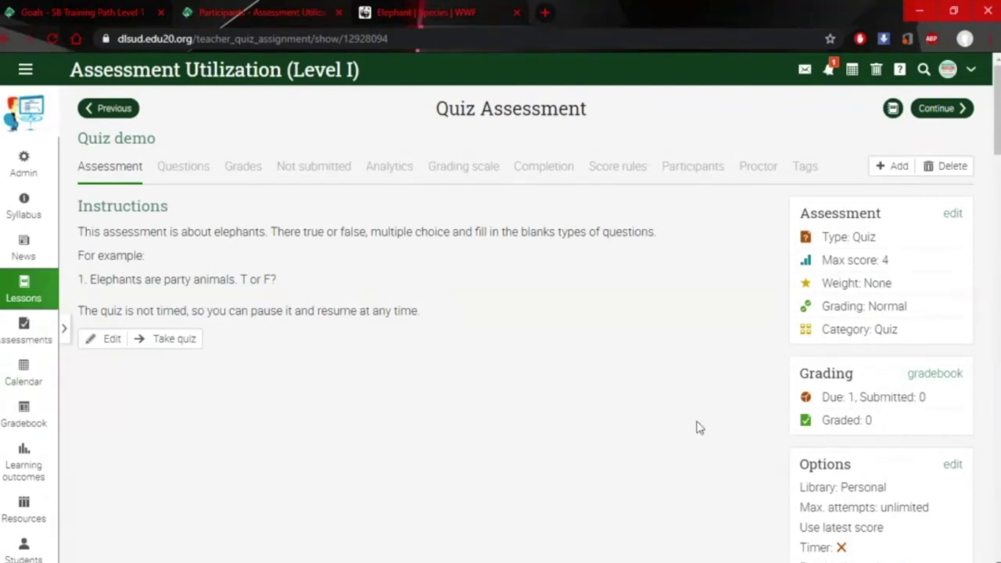
Disable personalization for the Quiz demo assessment and review the grading figures and options on its overview
click(705, 177)
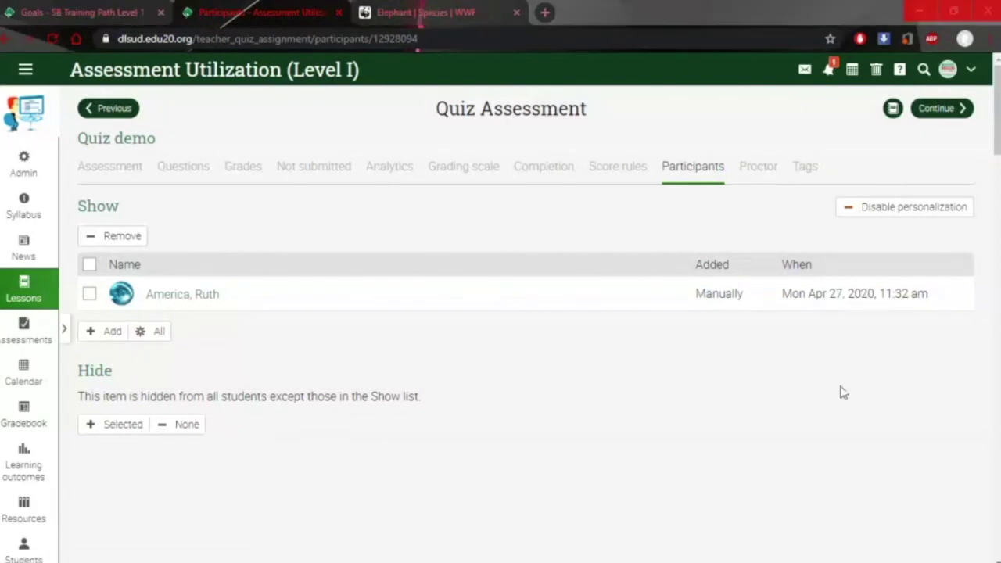
click(877, 211)
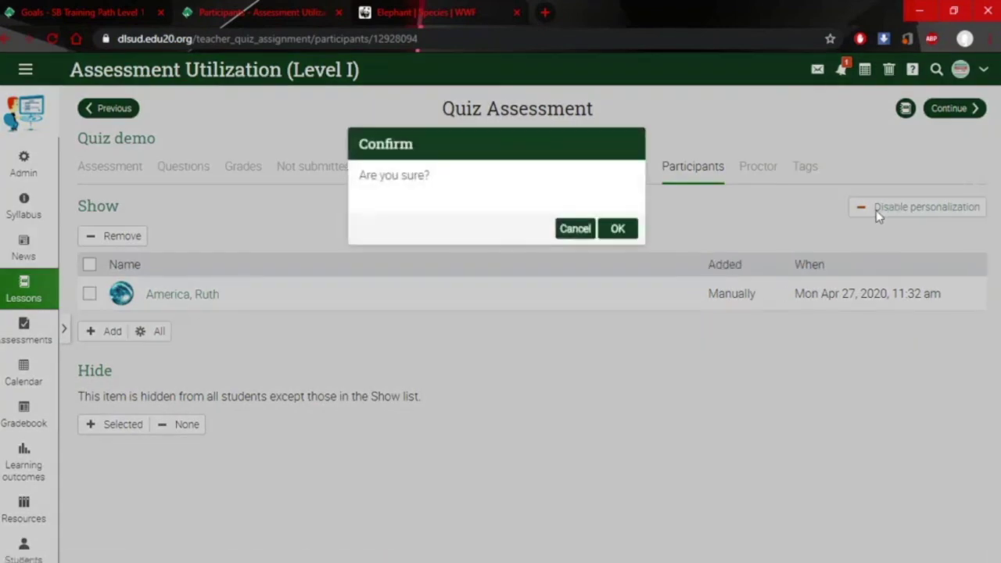
click(618, 228)
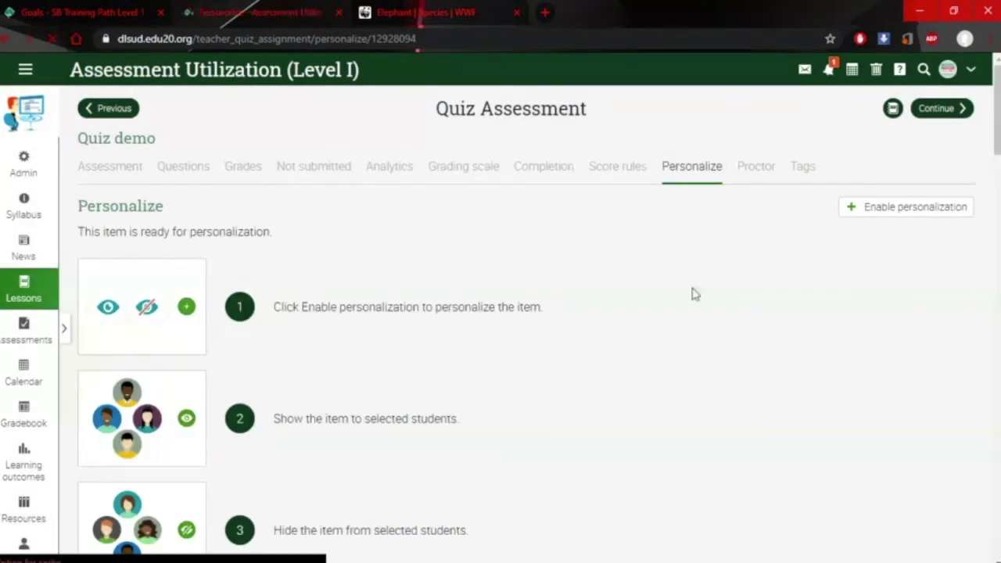
click(128, 169)
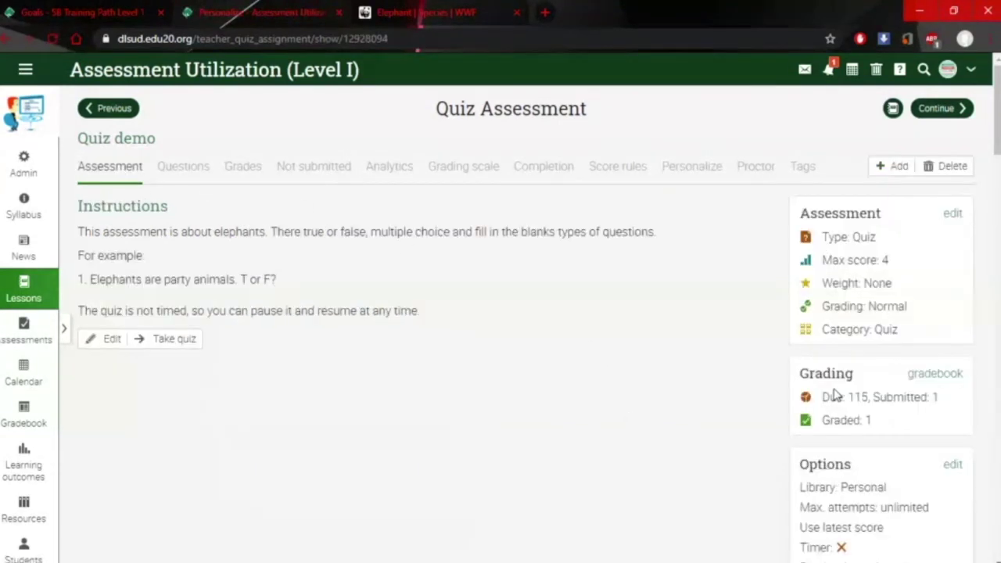
scroll(720, 465, down, 2)
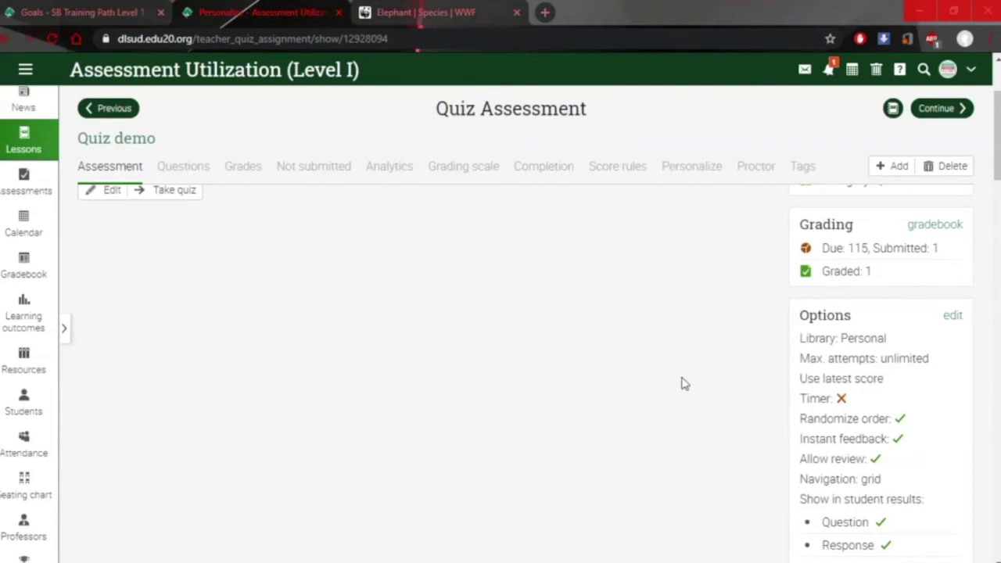
scroll(680, 383, up, 2)
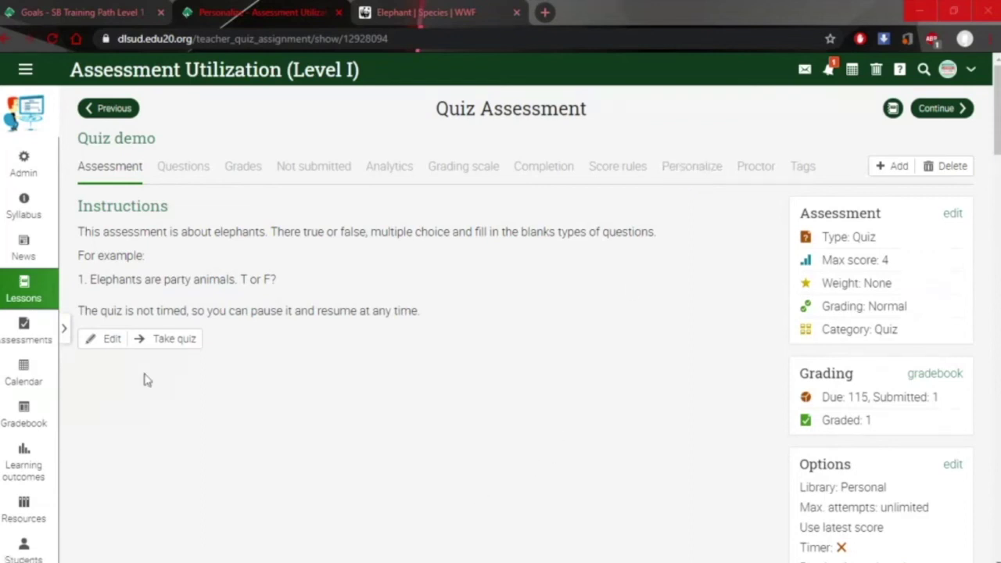
Open the Quiz Assessment lesson from the class's lessons and delete its Quiz demo section
click(24, 301)
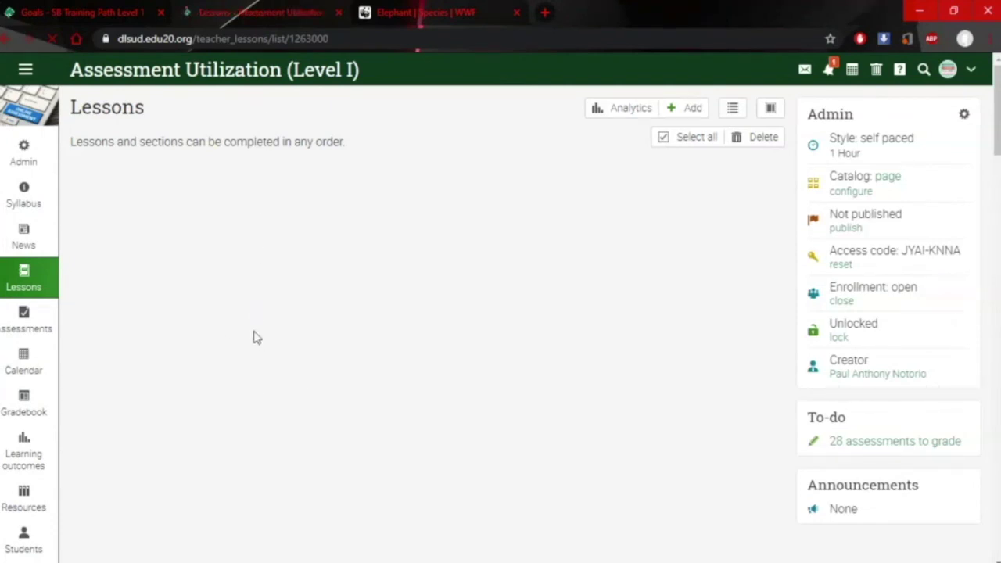
click(170, 397)
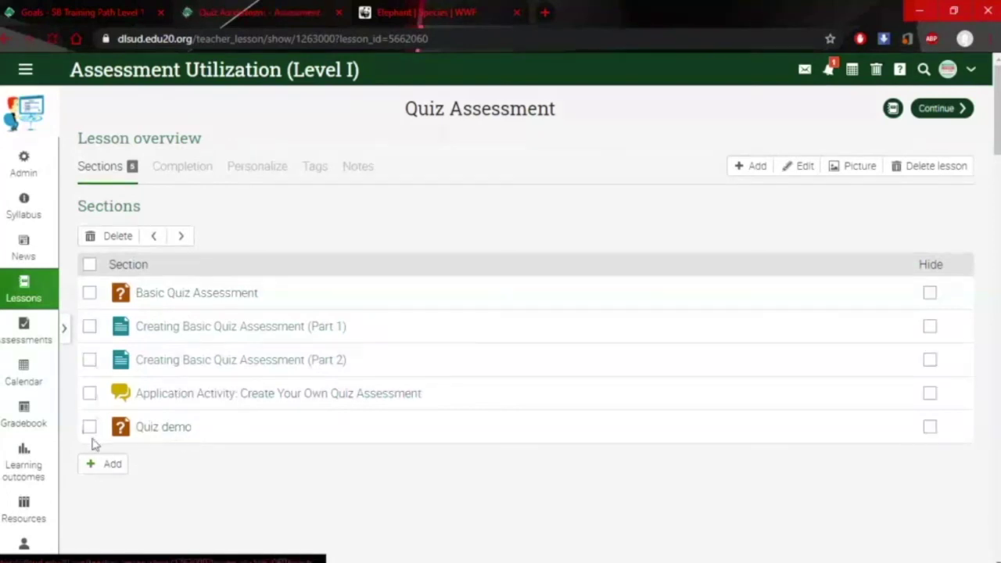
click(89, 427)
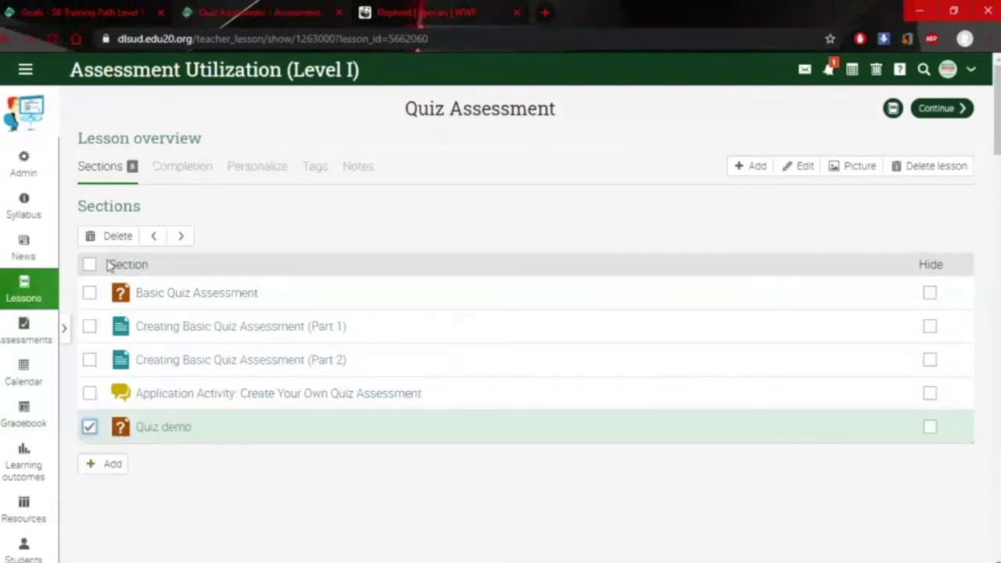
click(109, 237)
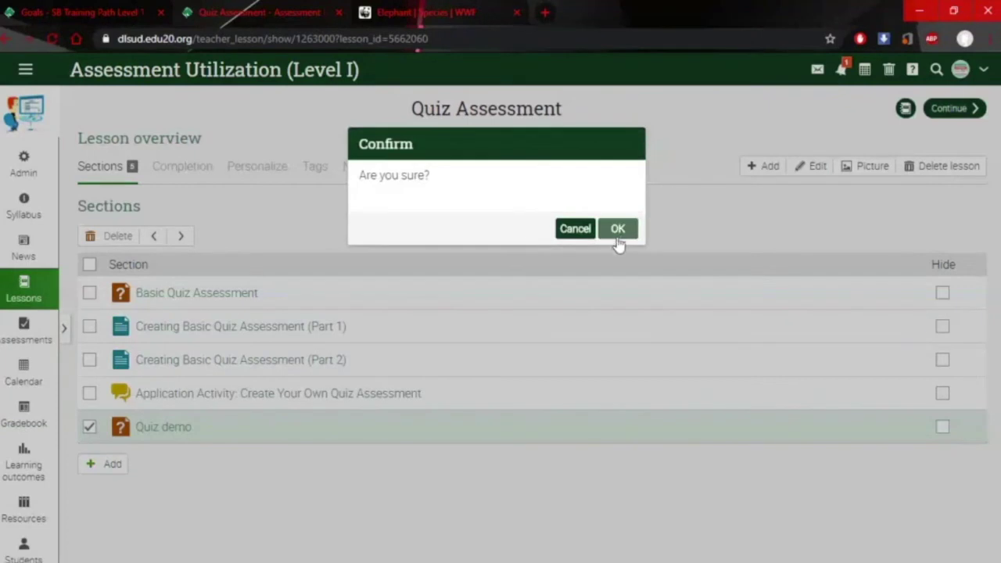
click(620, 235)
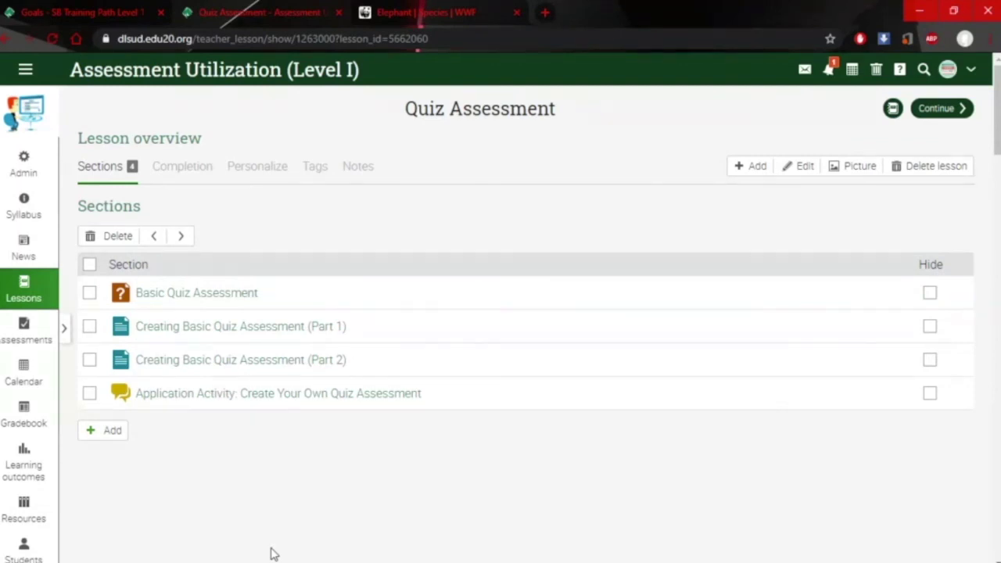
Open the class gradebook and check the XLS and CSV options for exporting grades
click(22, 422)
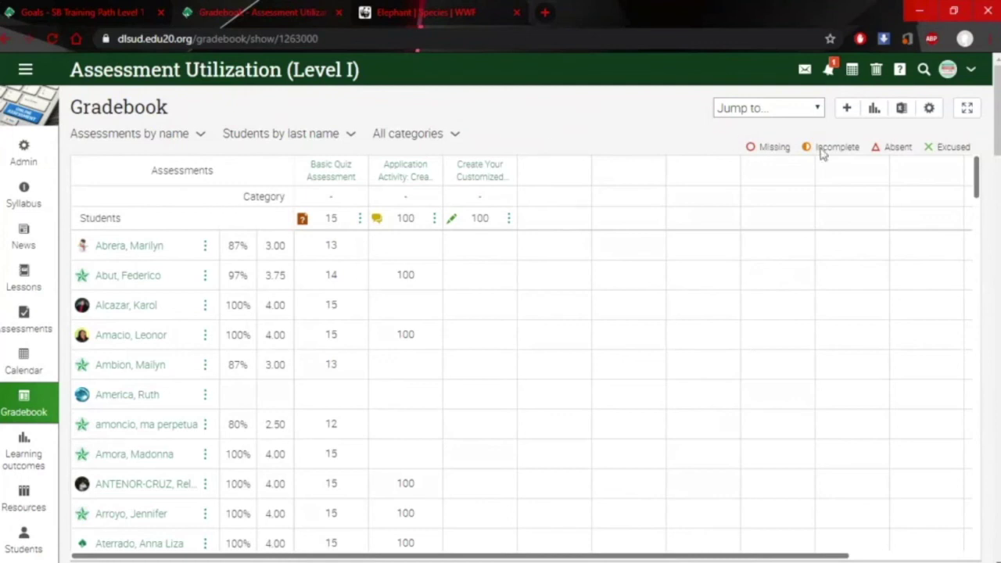
click(901, 109)
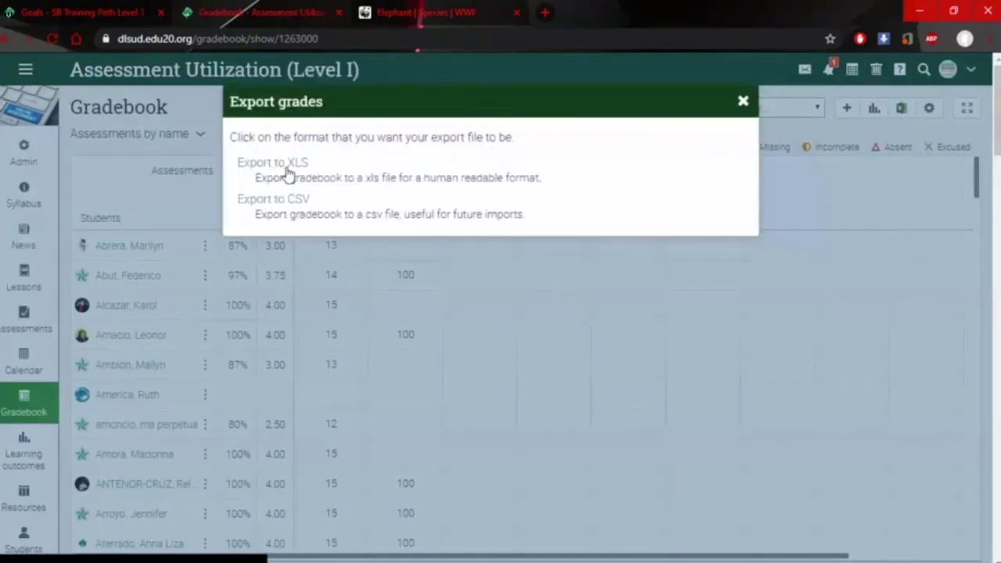
click(302, 202)
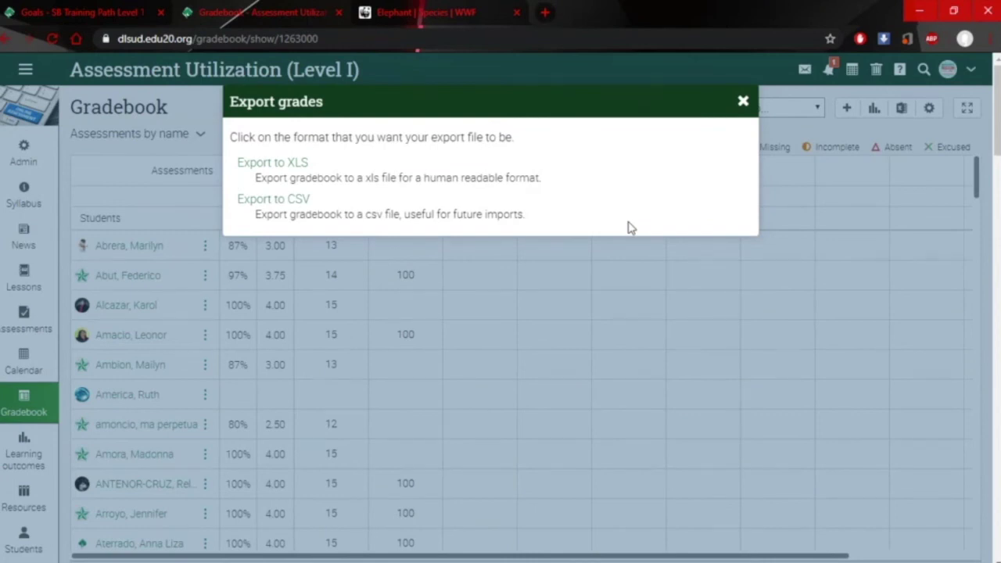
click(742, 101)
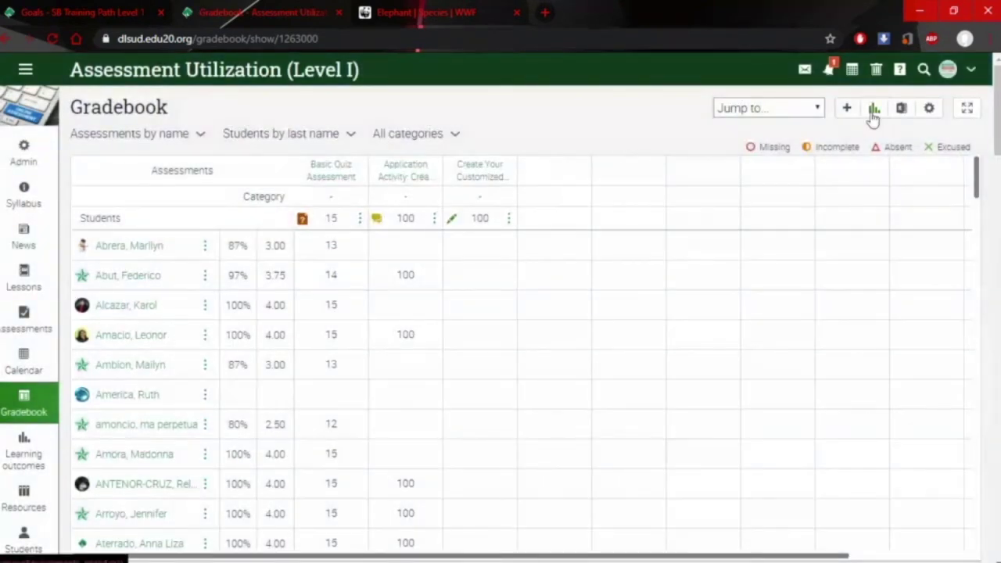
Examine the gradebook analytics, checking the submission breakdown for each assessment and the grade distribution
click(873, 111)
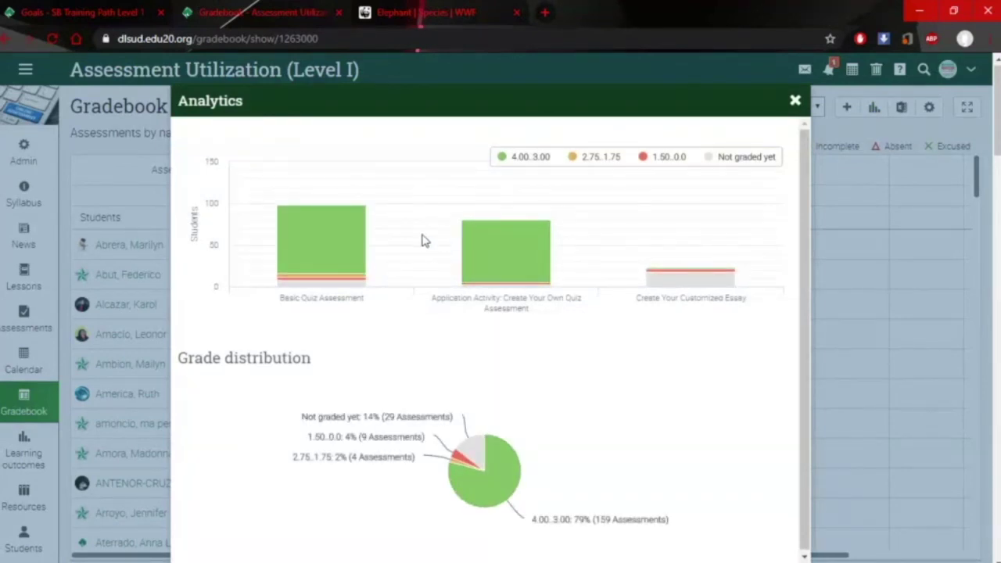
mouse_move(323, 236)
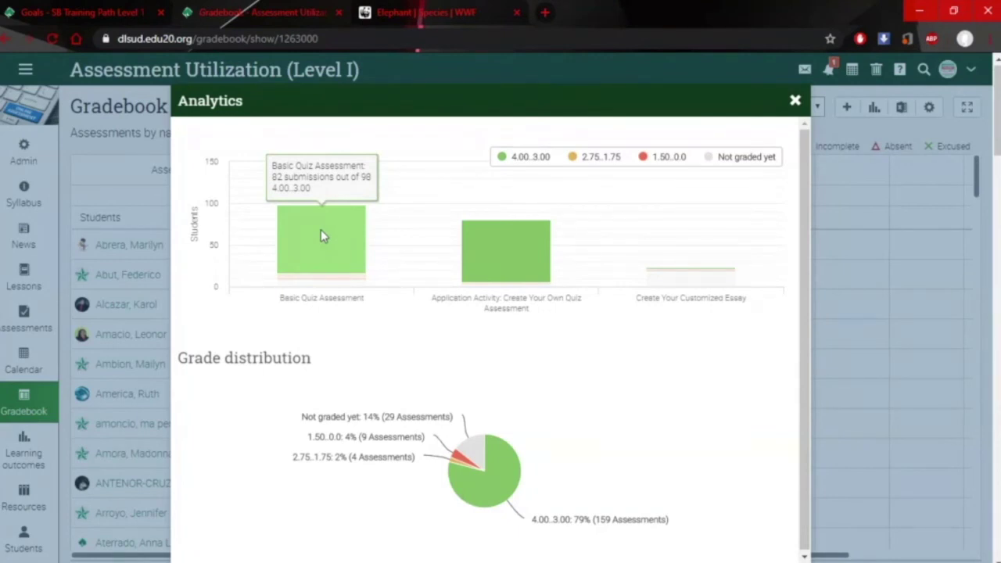
mouse_move(328, 284)
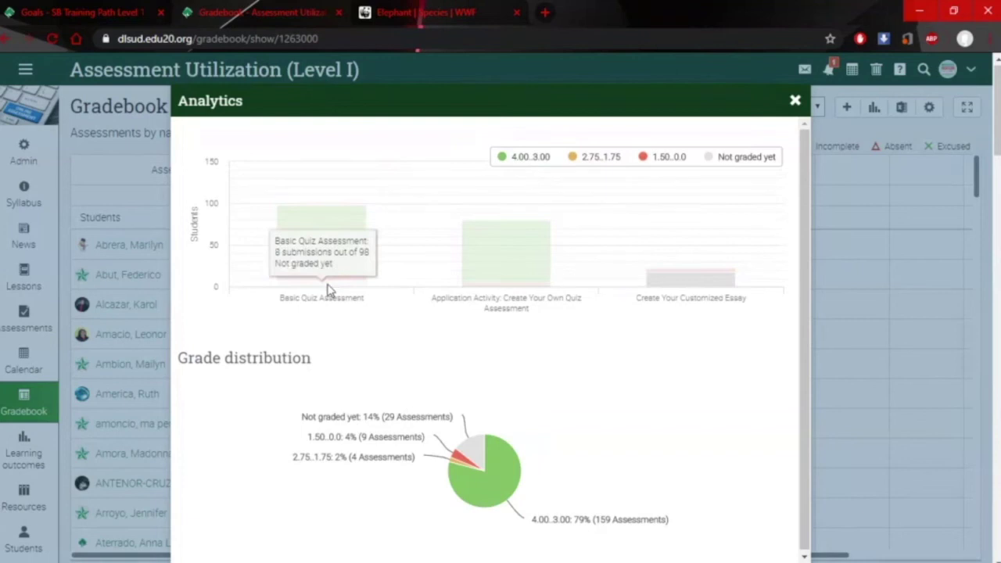
mouse_move(529, 288)
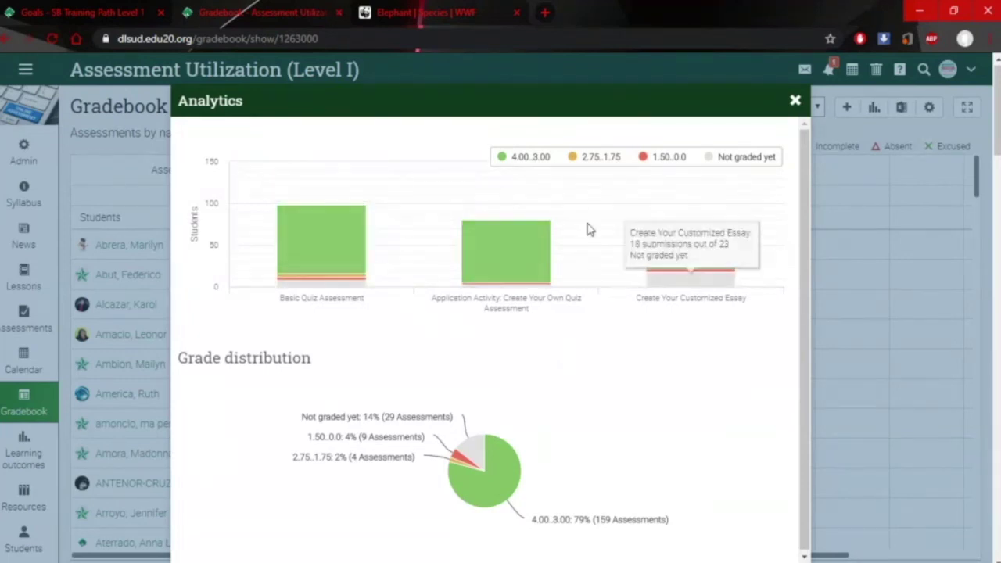
mouse_move(471, 271)
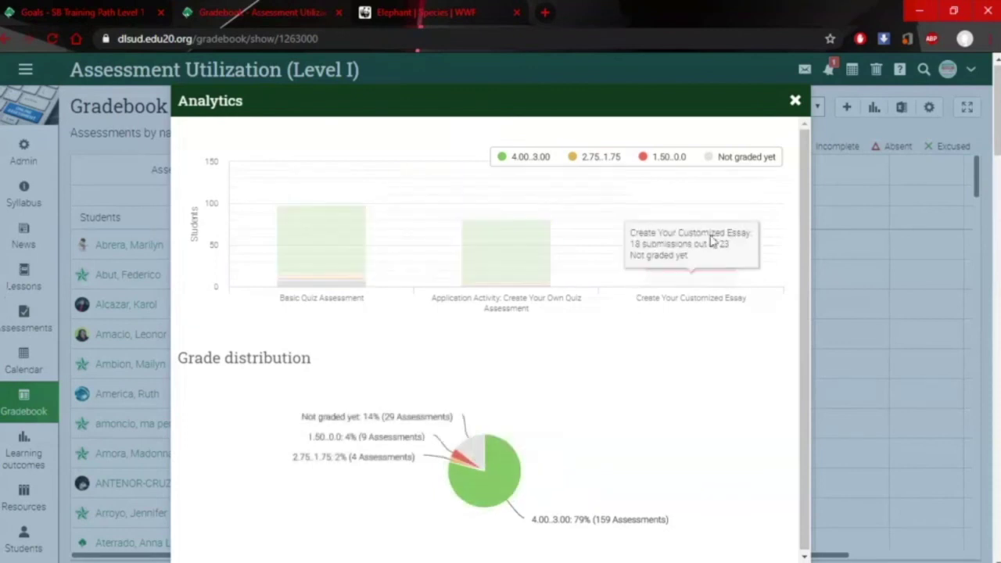
click(795, 102)
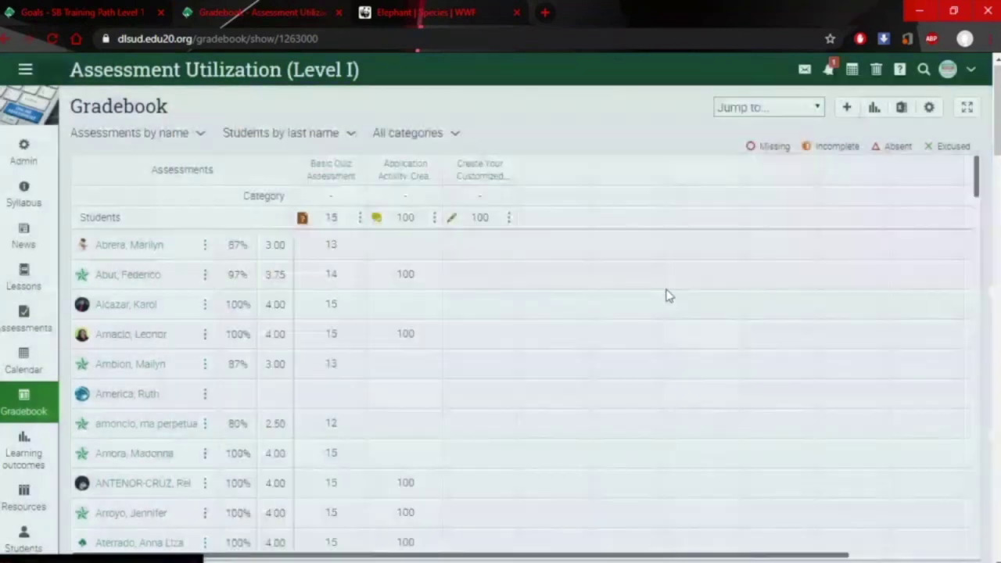
click(931, 108)
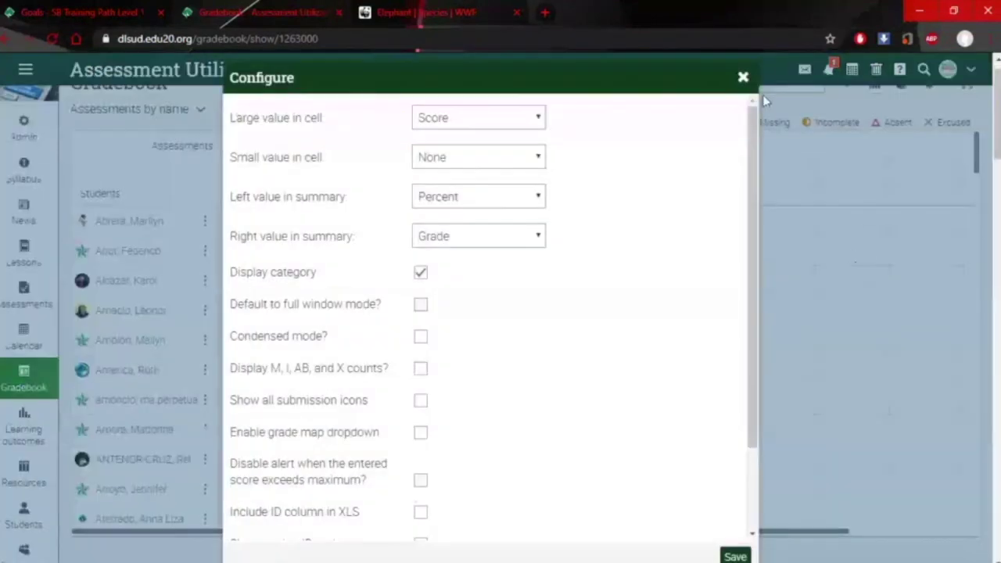
click(743, 78)
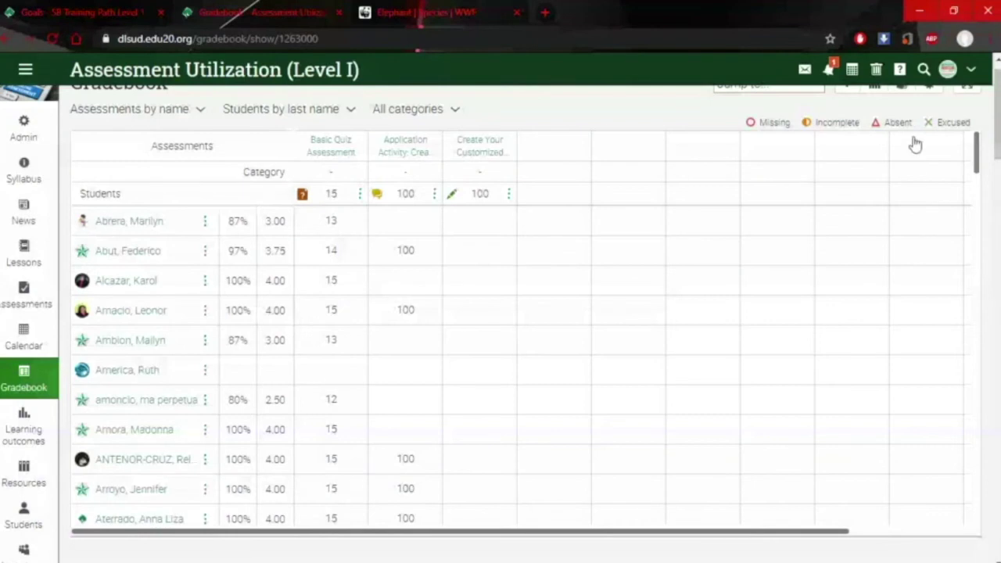
scroll(993, 117, up, 1)
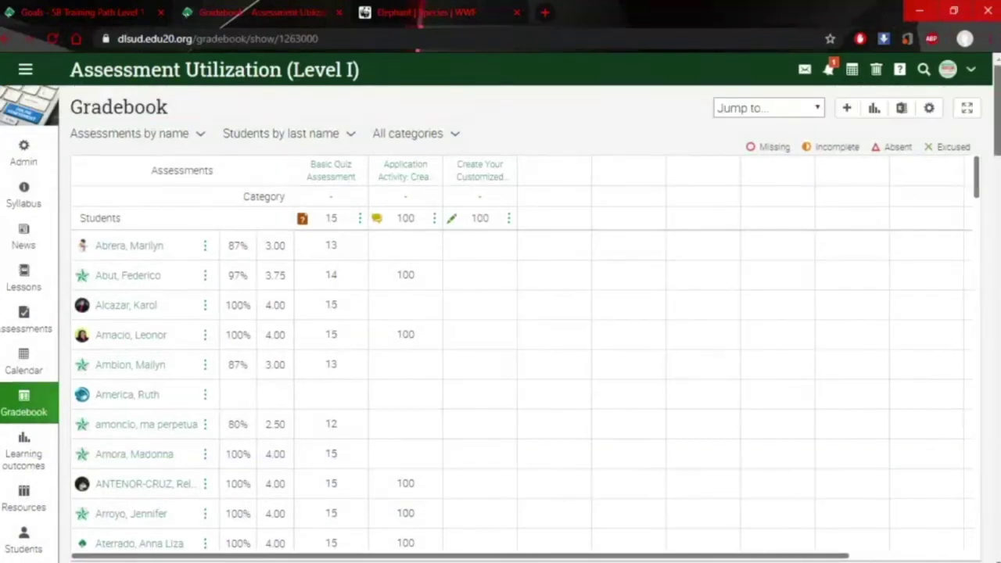
Configure gradebook cells to show Percent as the large value and Score as the small value, save, and review the student rows
click(929, 110)
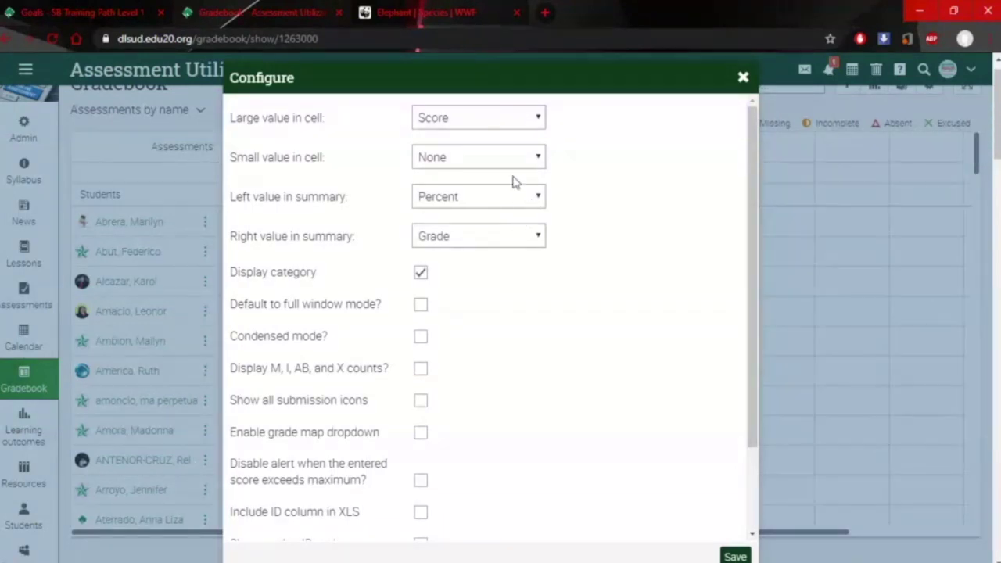
click(504, 126)
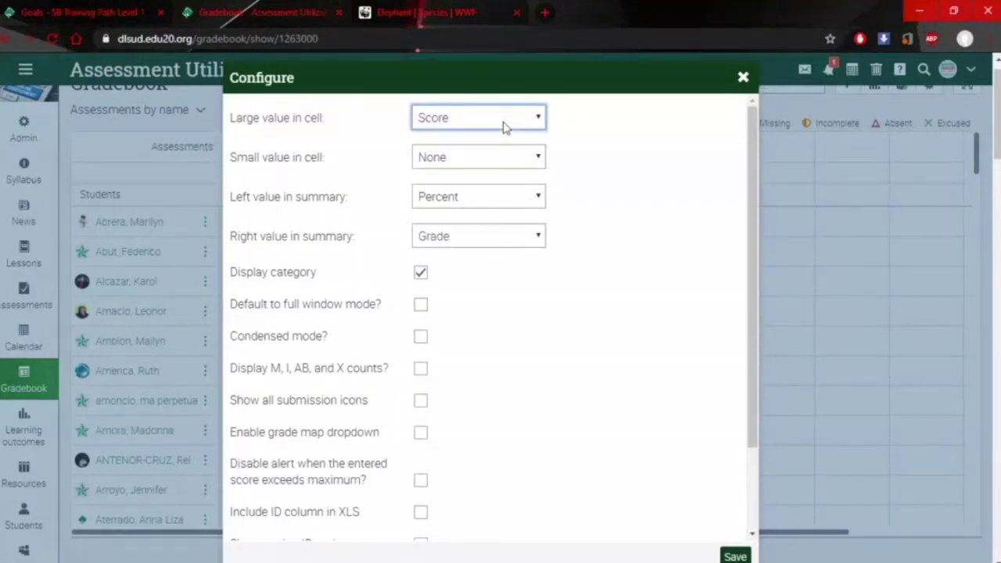
click(444, 173)
click(464, 159)
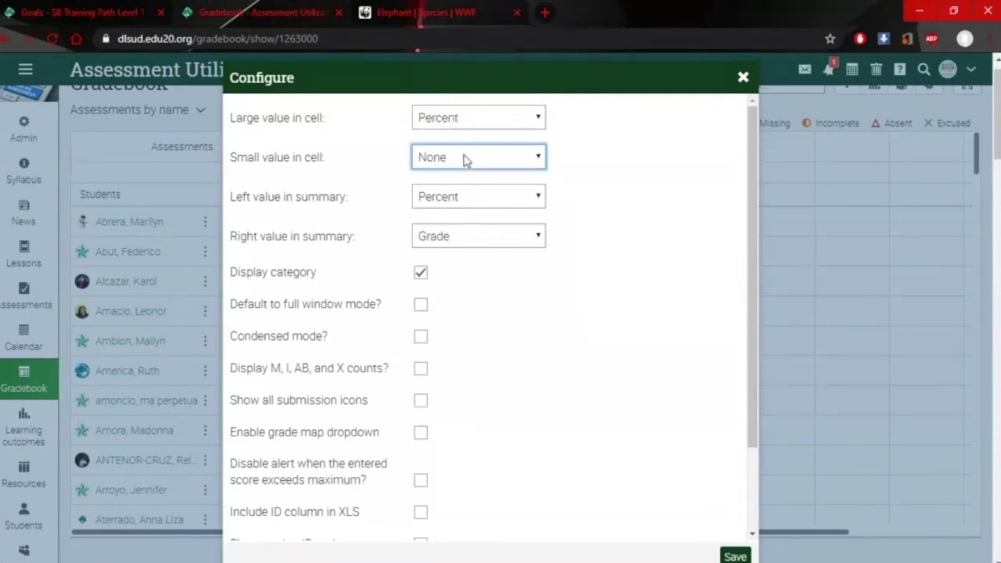
click(458, 185)
click(727, 556)
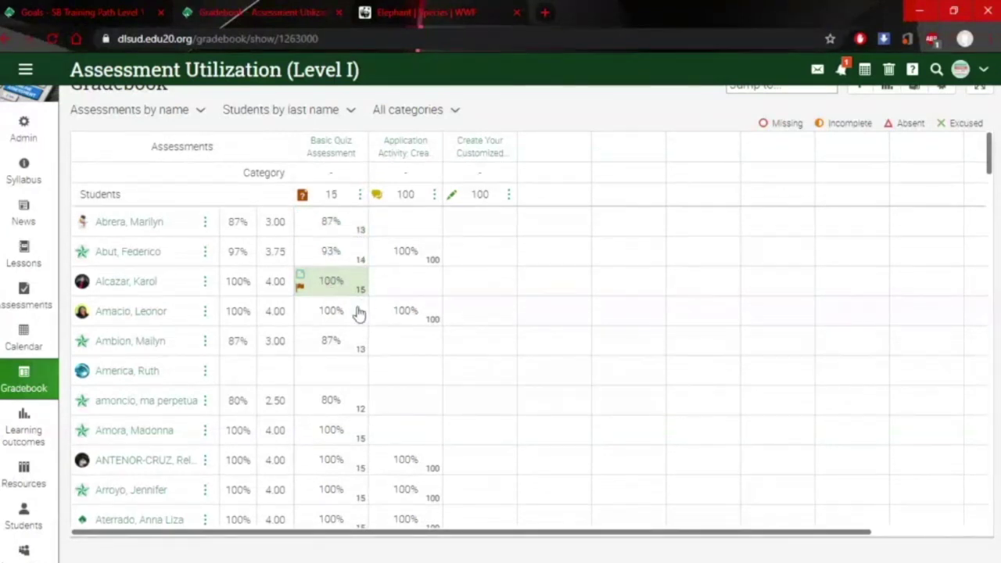
scroll(400, 417, down, 5)
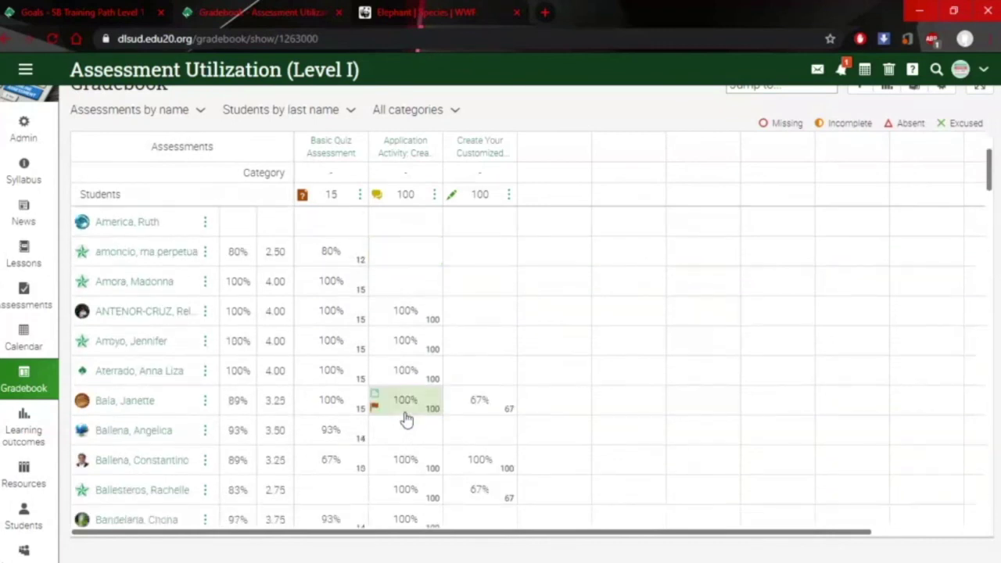
scroll(406, 420, down, 3)
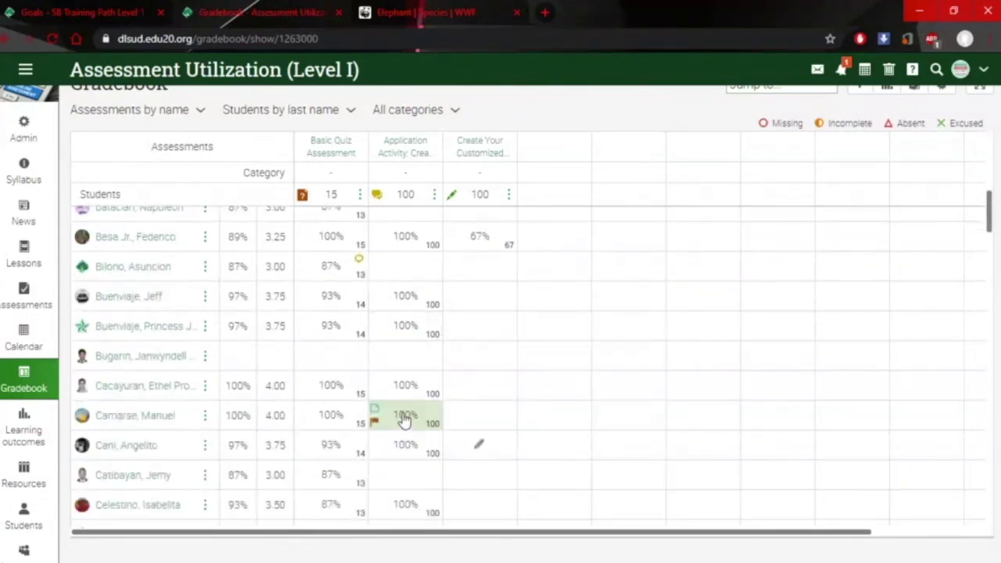
scroll(403, 423, down, 5)
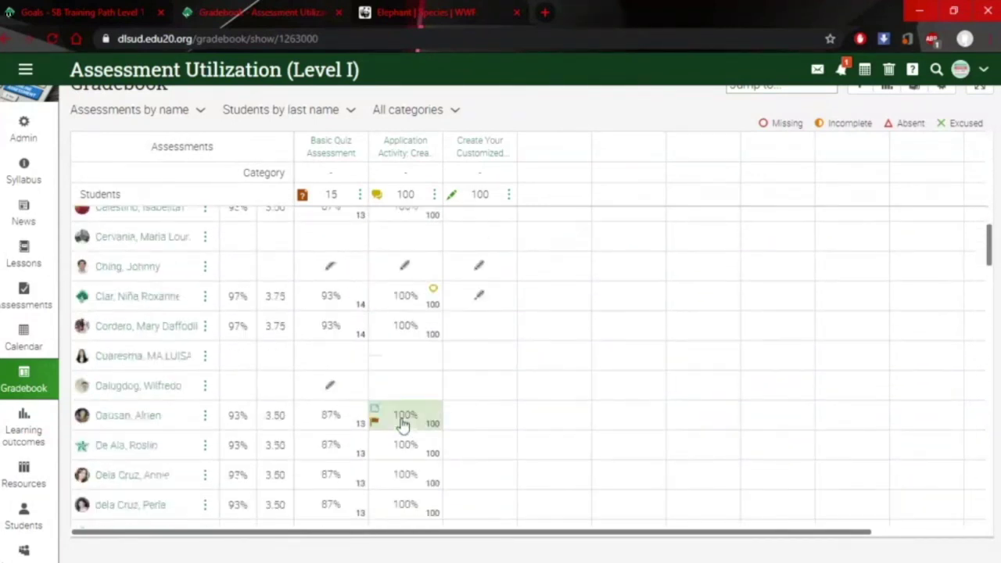
scroll(402, 423, down, 5)
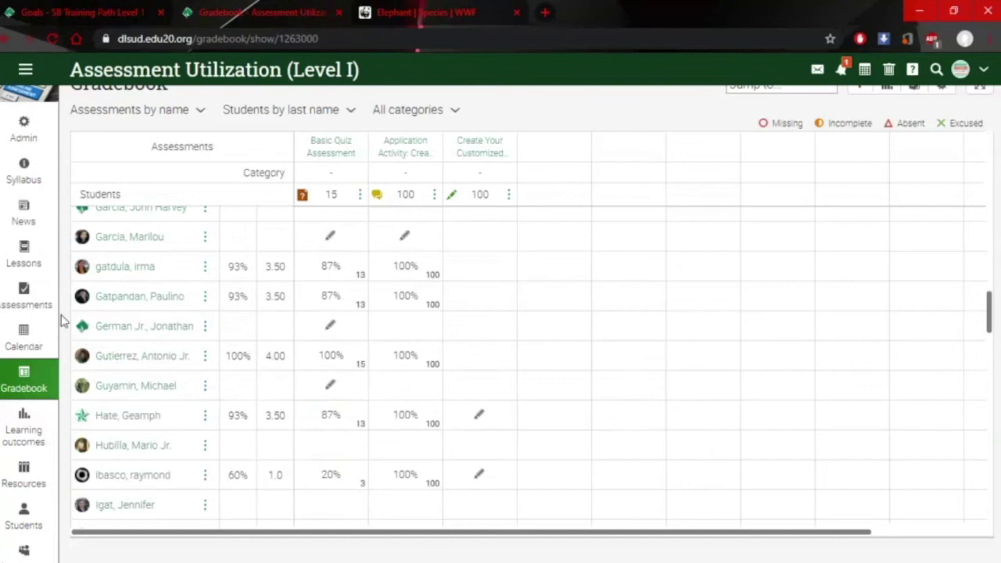
Open the Quiz Assessment lesson's Application Activity: Create Your Own Quiz Assessment and read its instructions
click(6, 252)
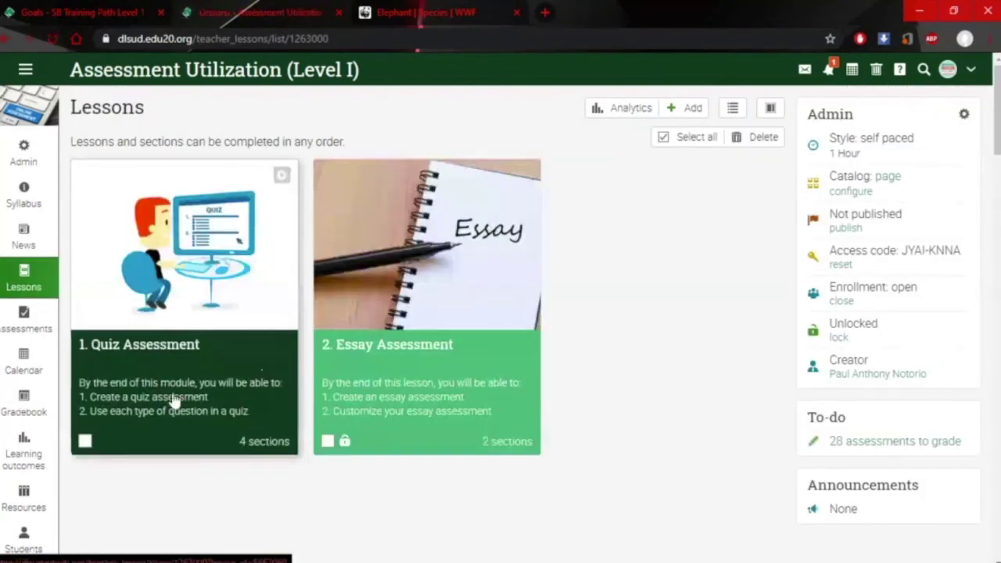
click(168, 391)
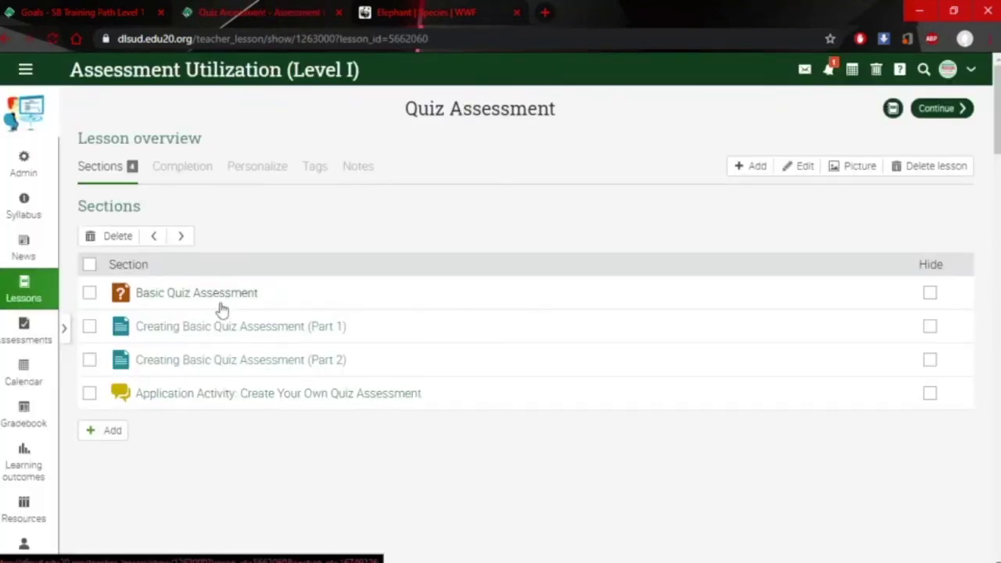
click(231, 401)
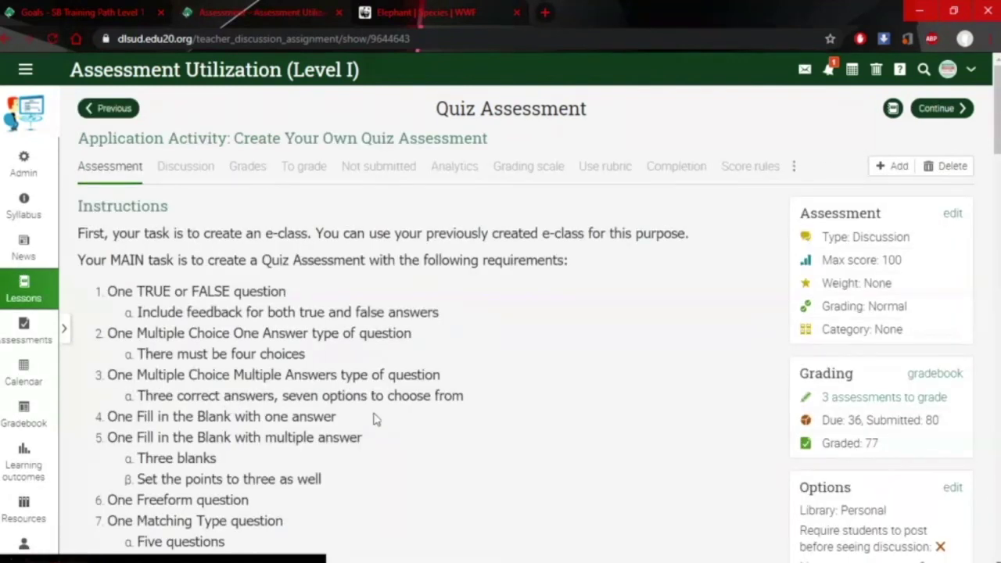
scroll(375, 418, down, 1)
scroll(376, 424, down, 4)
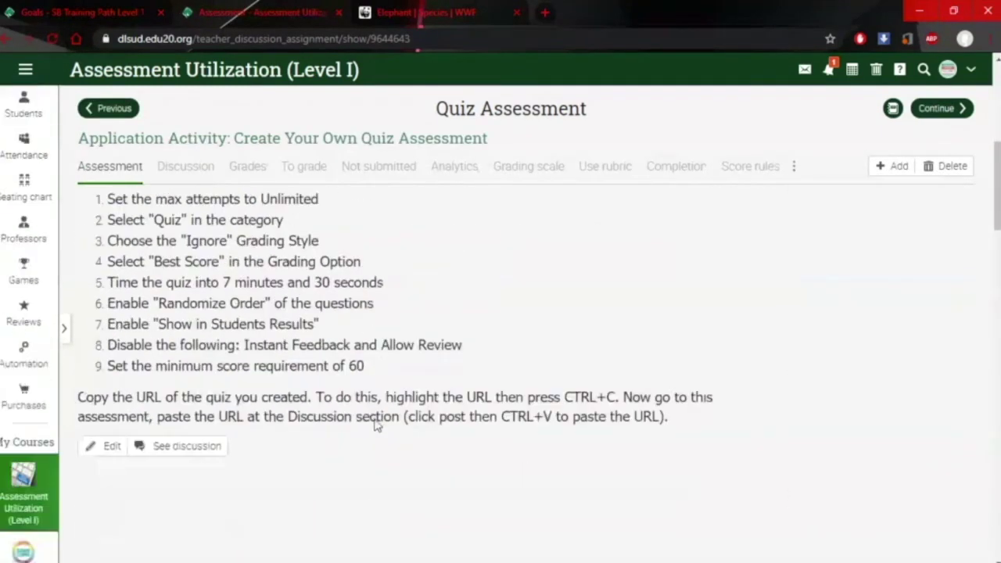
scroll(376, 419, up, 5)
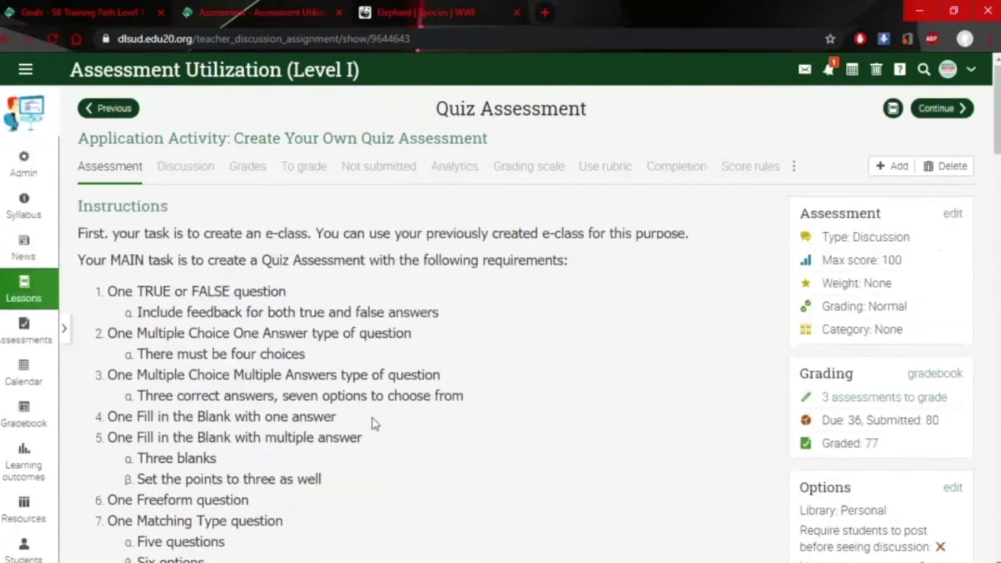
scroll(371, 423, down, 1)
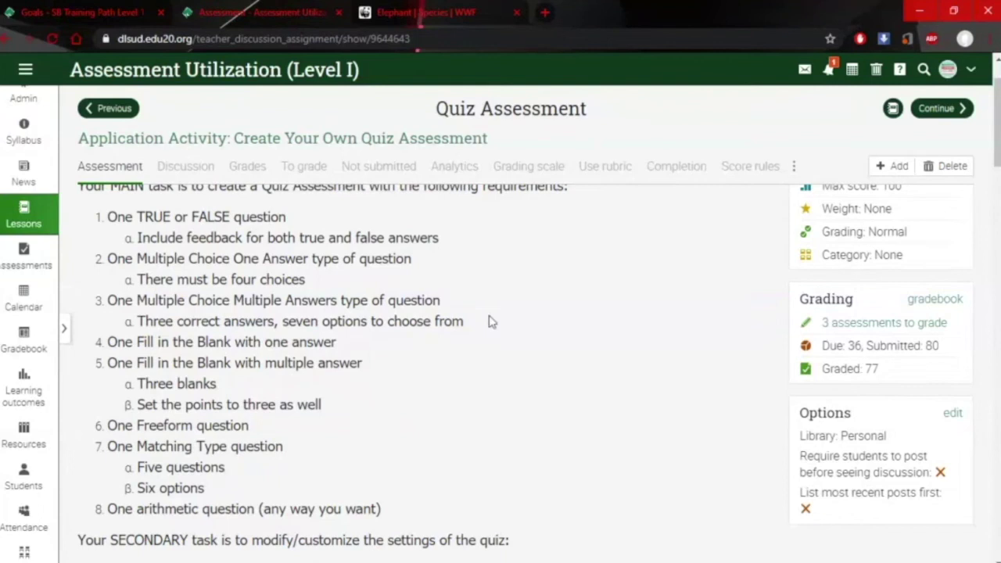
Continue to the Essay Assessment content page and read its slides on creating and customizing an essay, down to the Resources
click(937, 109)
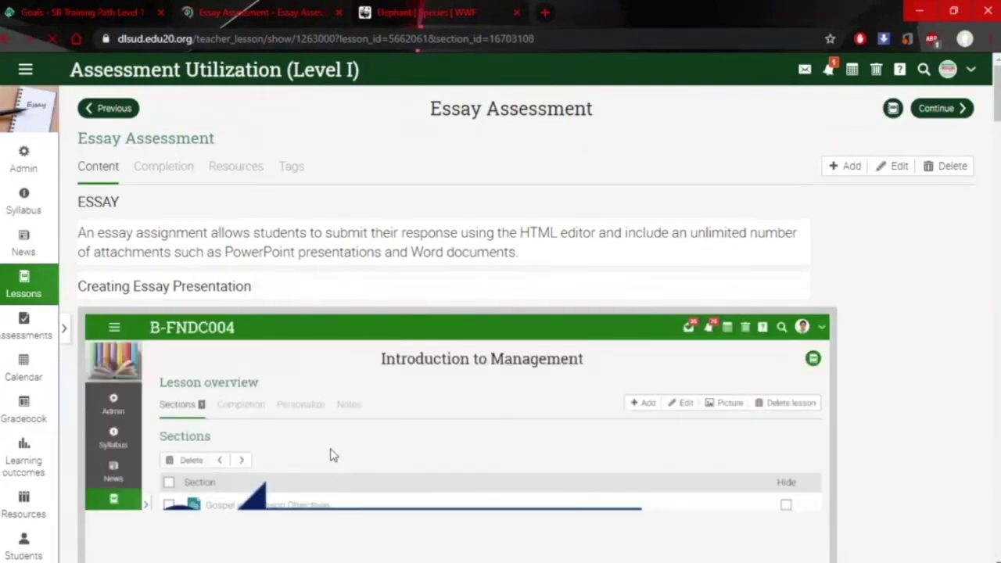
scroll(380, 397, down, 1)
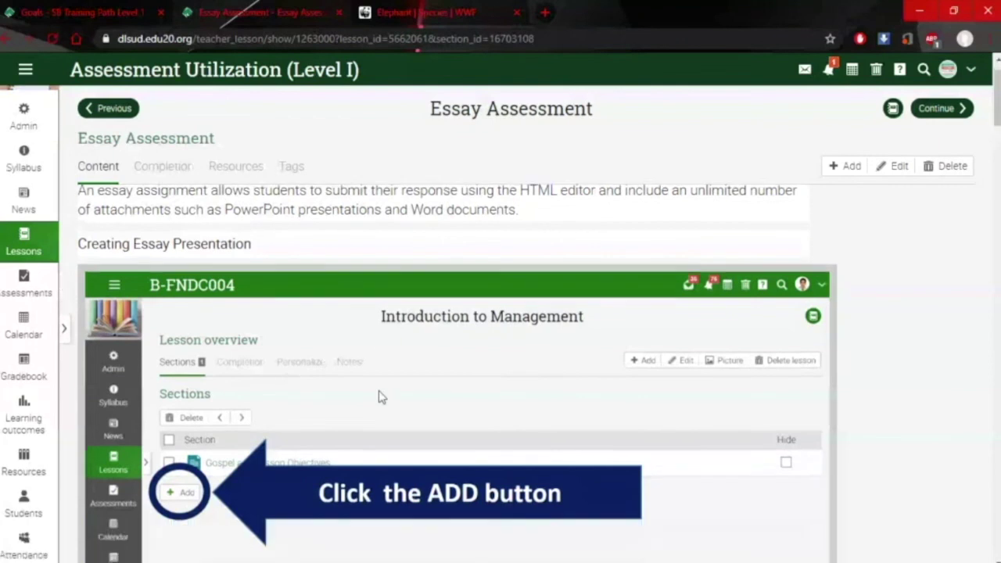
scroll(380, 398, down, 4)
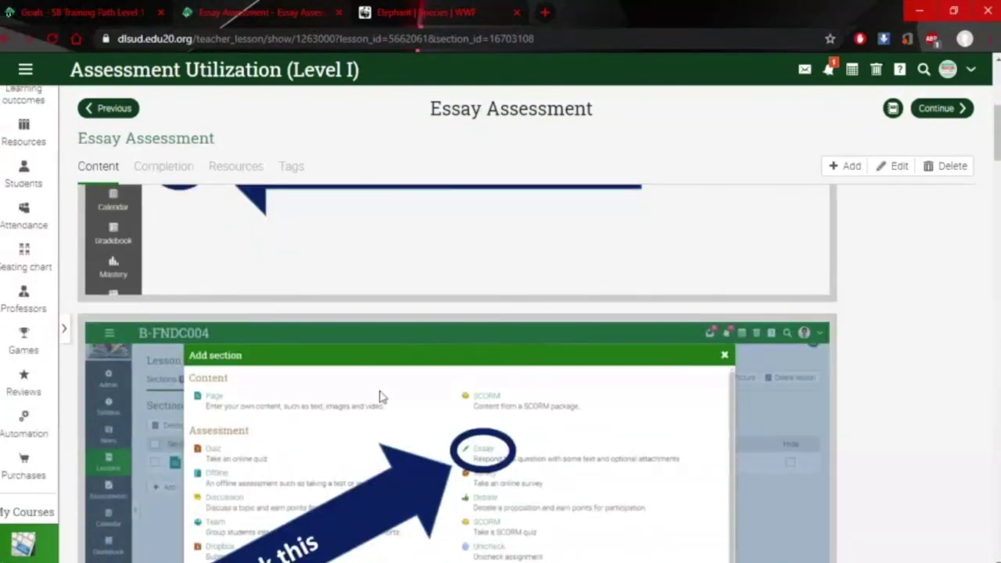
scroll(381, 397, down, 3)
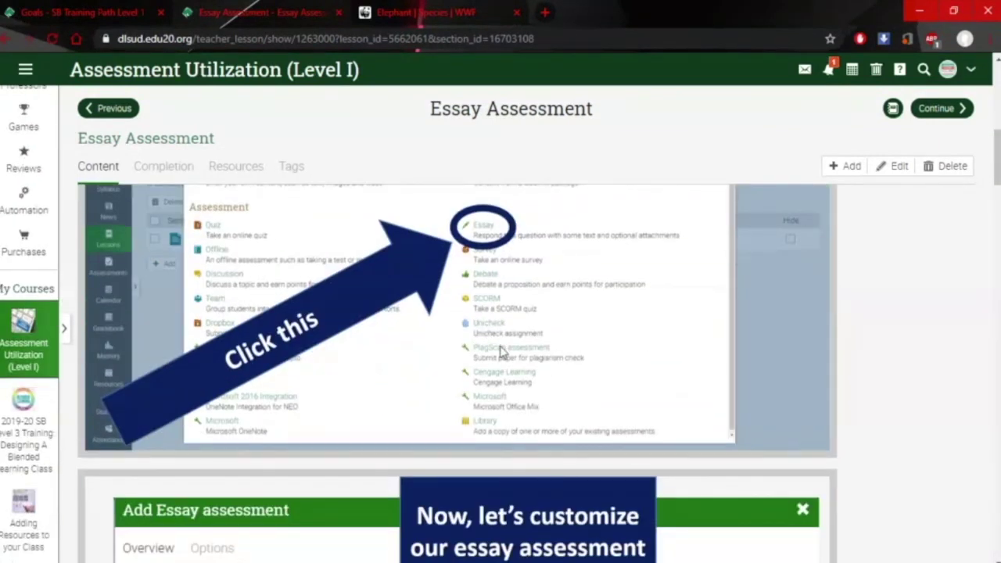
scroll(502, 351, down, 4)
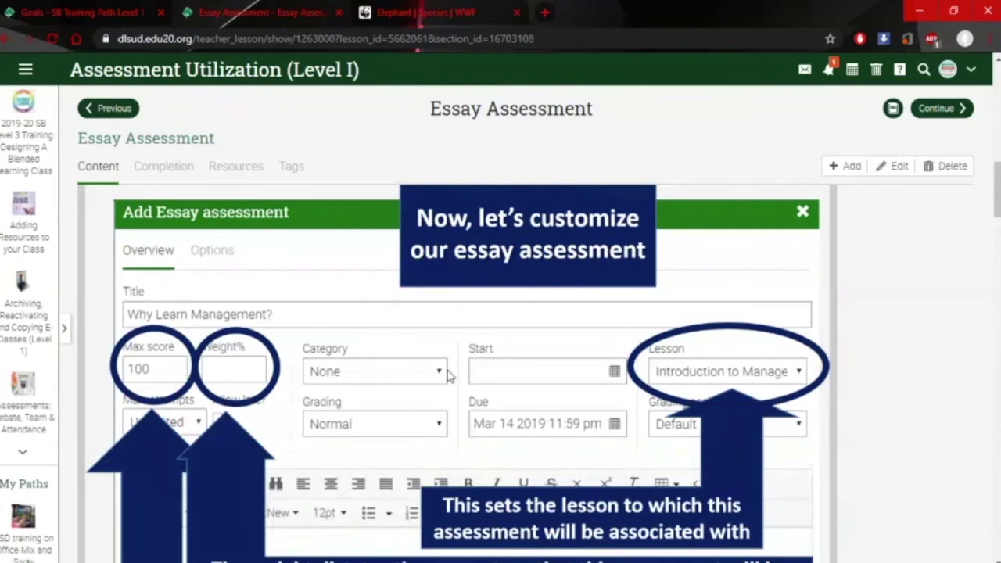
scroll(438, 407, up, 5)
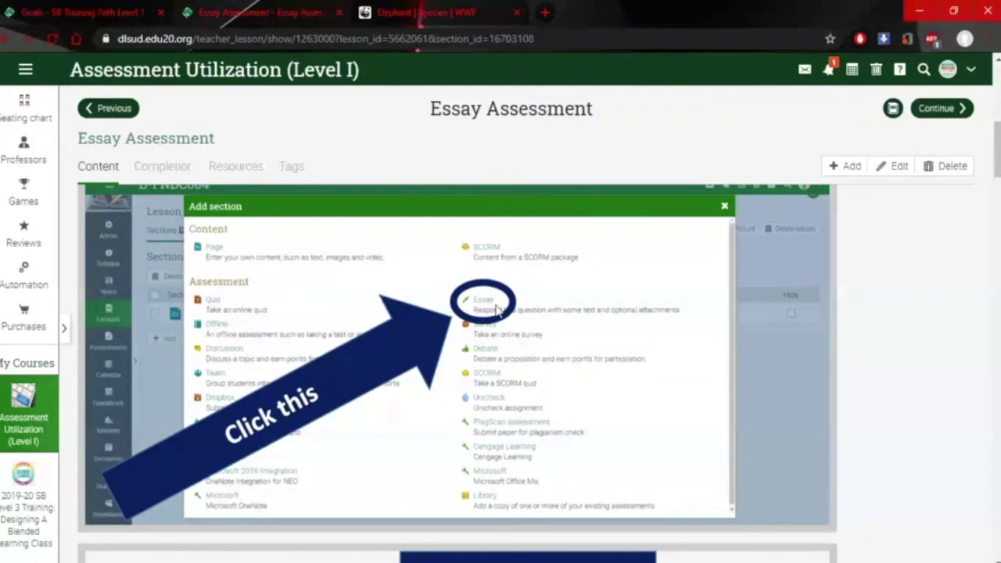
scroll(615, 454, down, 3)
scroll(615, 465, down, 10)
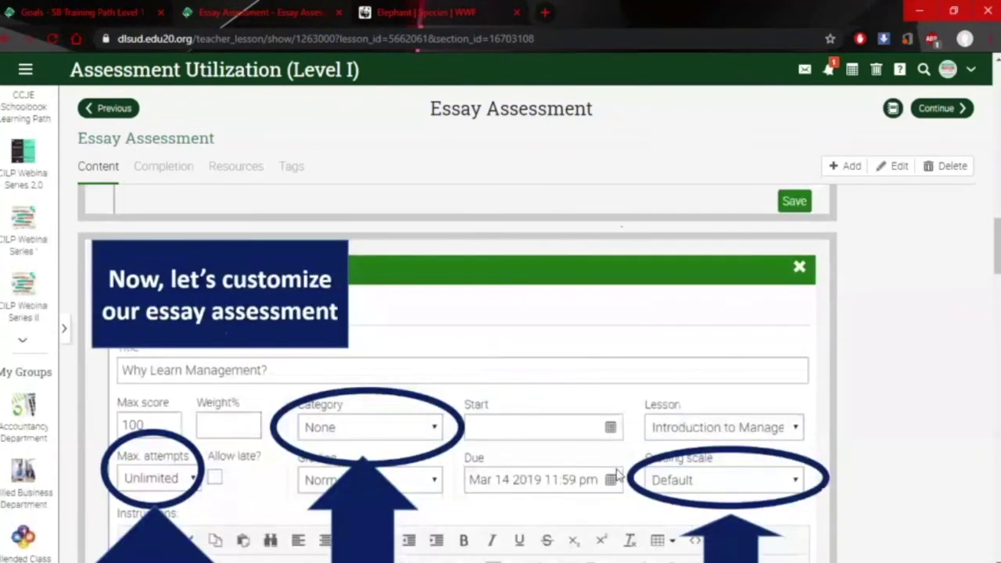
scroll(617, 475, down, 6)
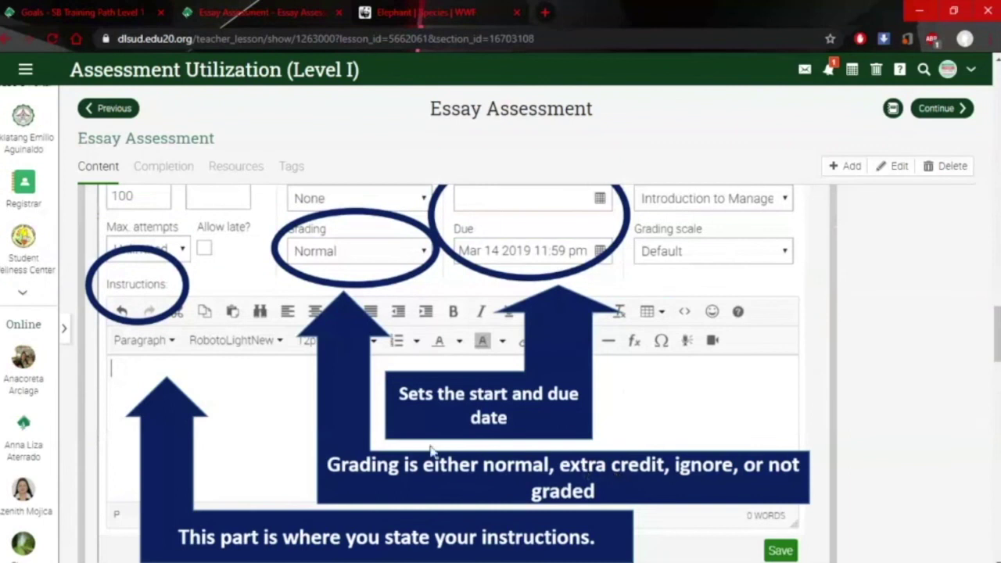
scroll(247, 395, down, 8)
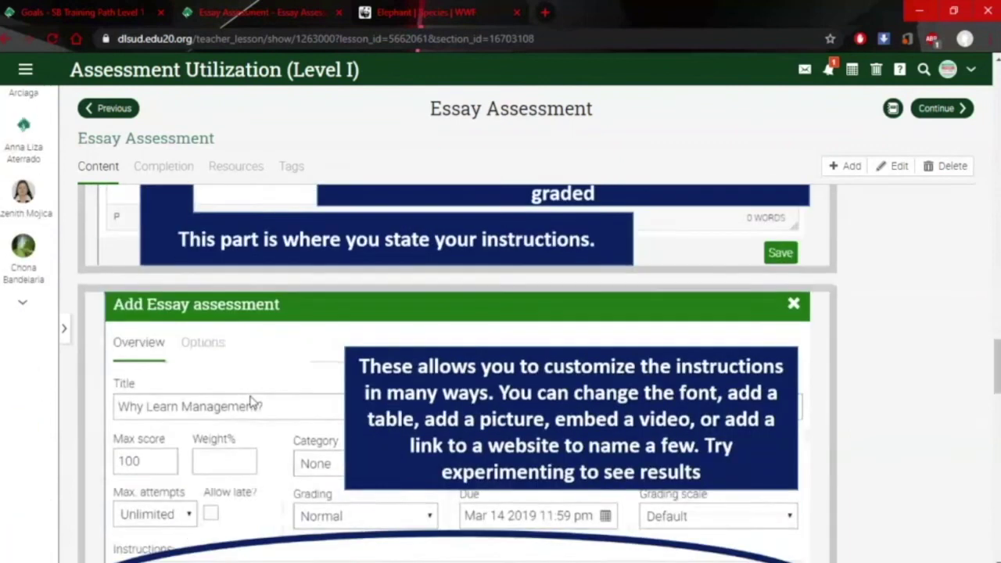
scroll(476, 404, down, 5)
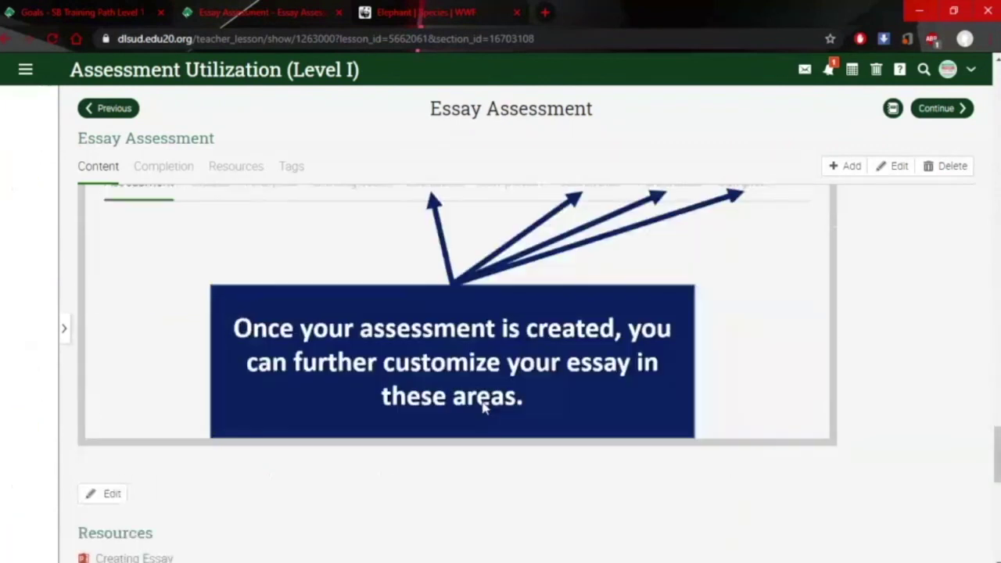
scroll(451, 351, up, 1)
scroll(336, 404, down, 6)
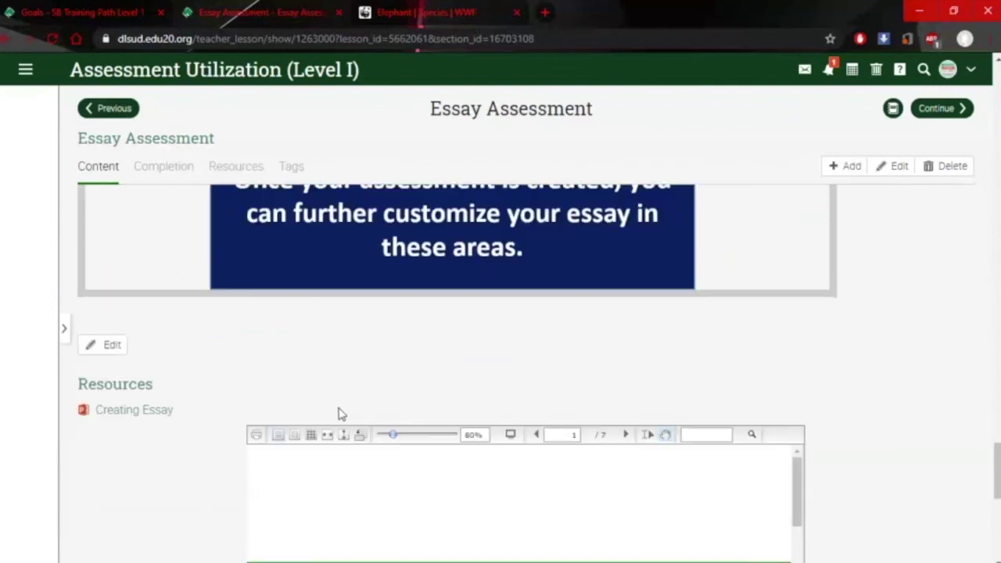
Open the Create Your Customized Essay activity, read its instructions, and return to the Essay Assessment lesson overview
click(937, 108)
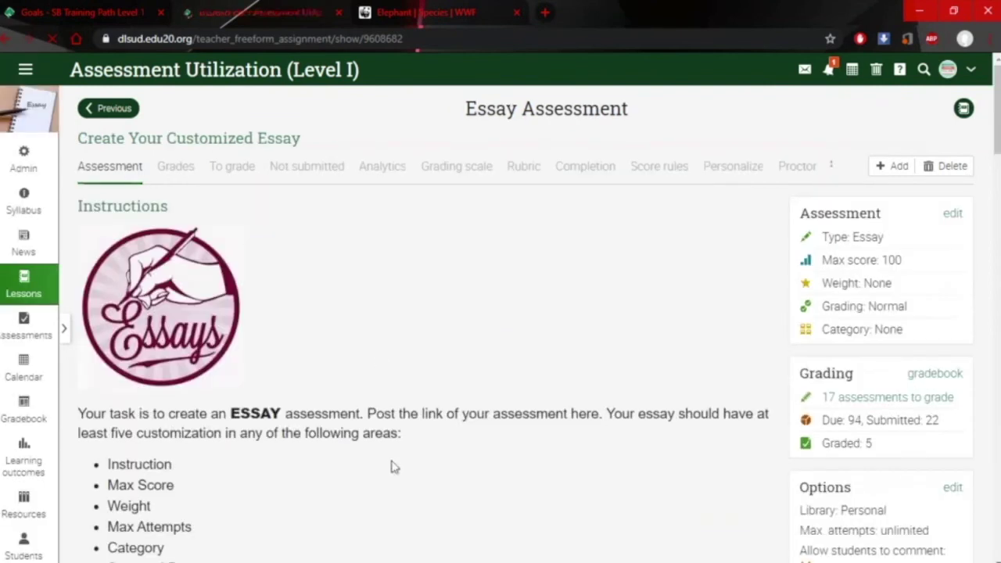
scroll(394, 466, down, 3)
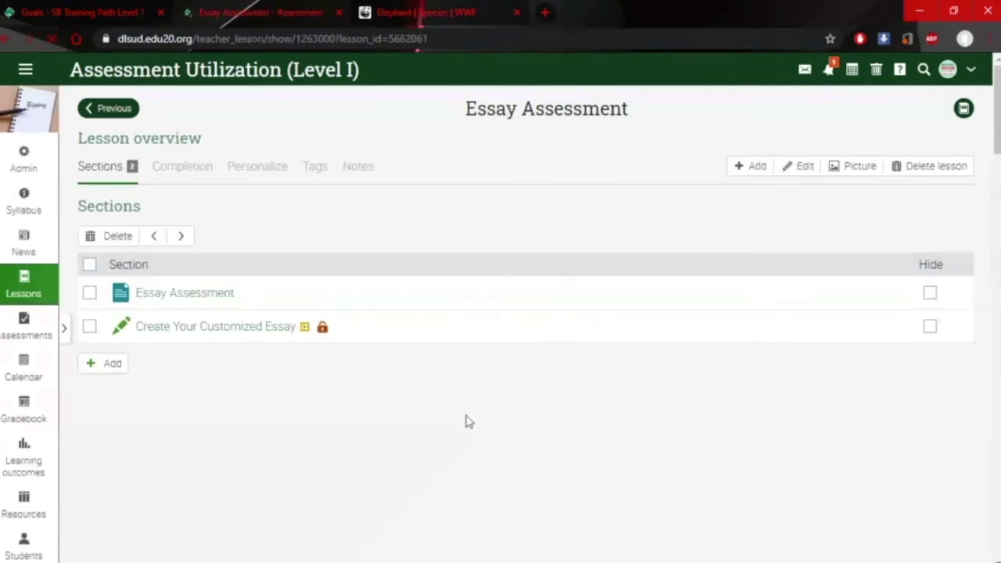
From SB Training Path Level 1, open Archiving, Reactivating and Copying E-Classes (Level 1) in a new tab and close the Essay Assessment tab
click(94, 12)
scroll(477, 423, down, 3)
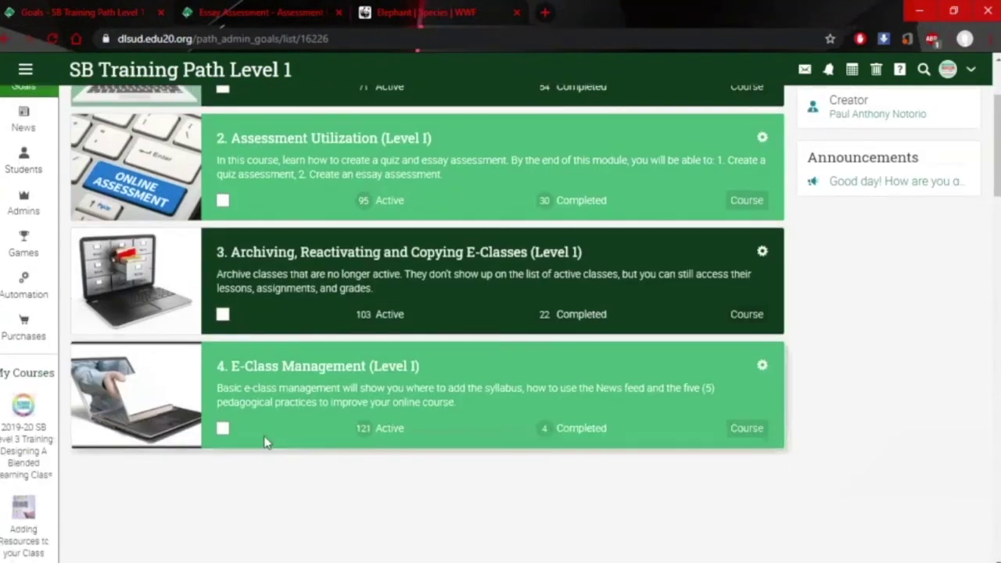
right_click(305, 264)
click(337, 265)
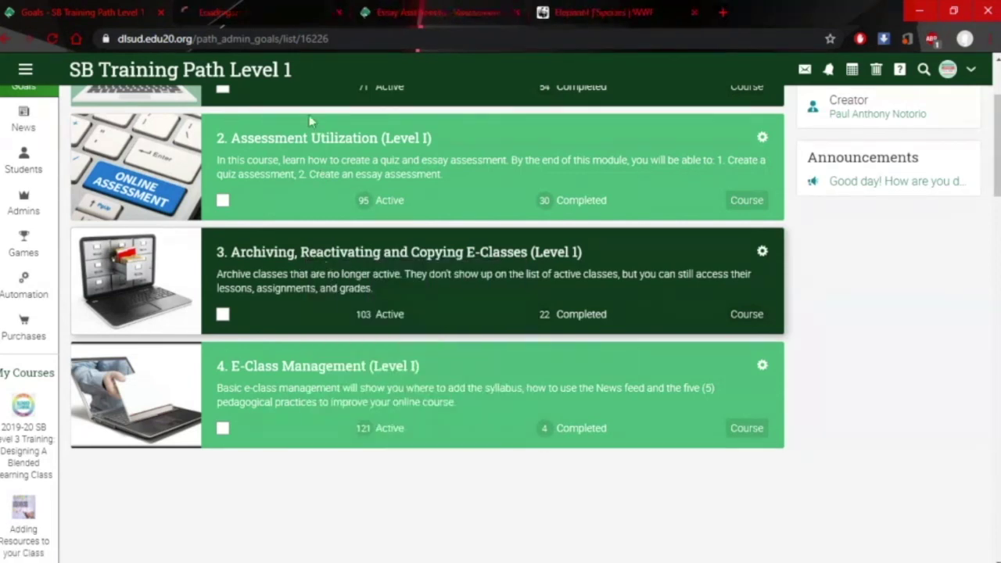
click(516, 12)
click(296, 11)
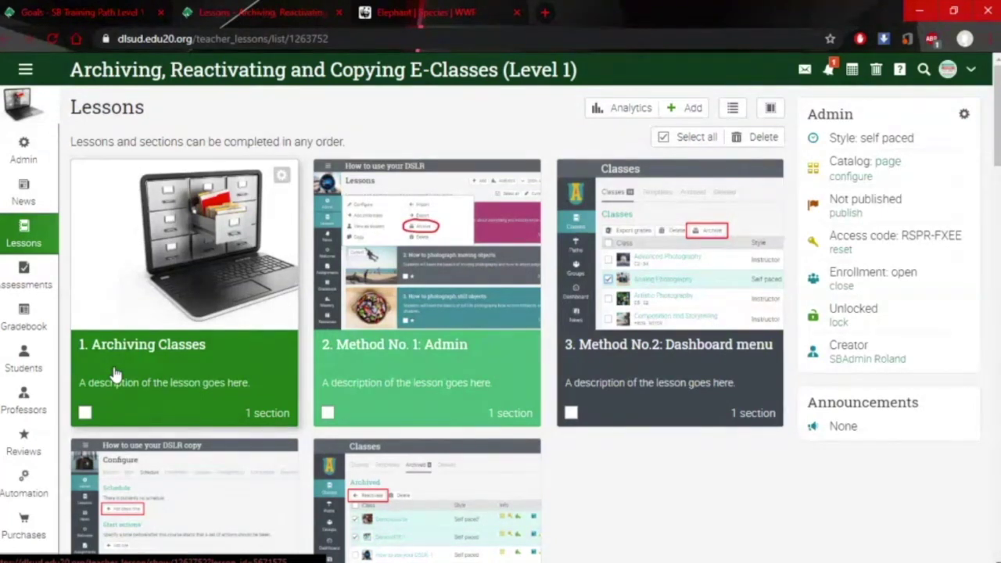
Duplicate the archiving course tab and, in the copy, go to the home dashboard and review the Enrolled courses
right_click(219, 15)
click(252, 86)
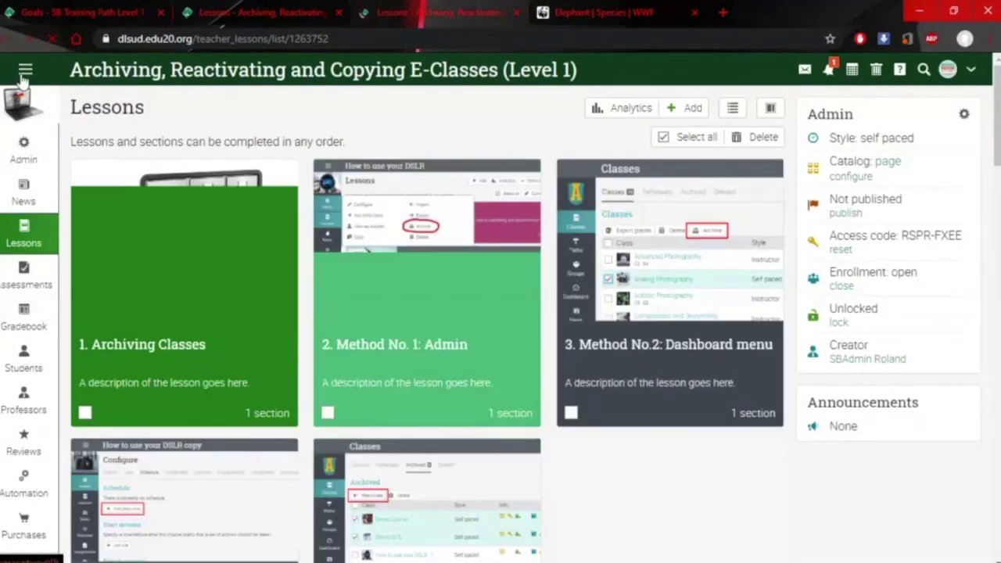
click(25, 72)
click(38, 109)
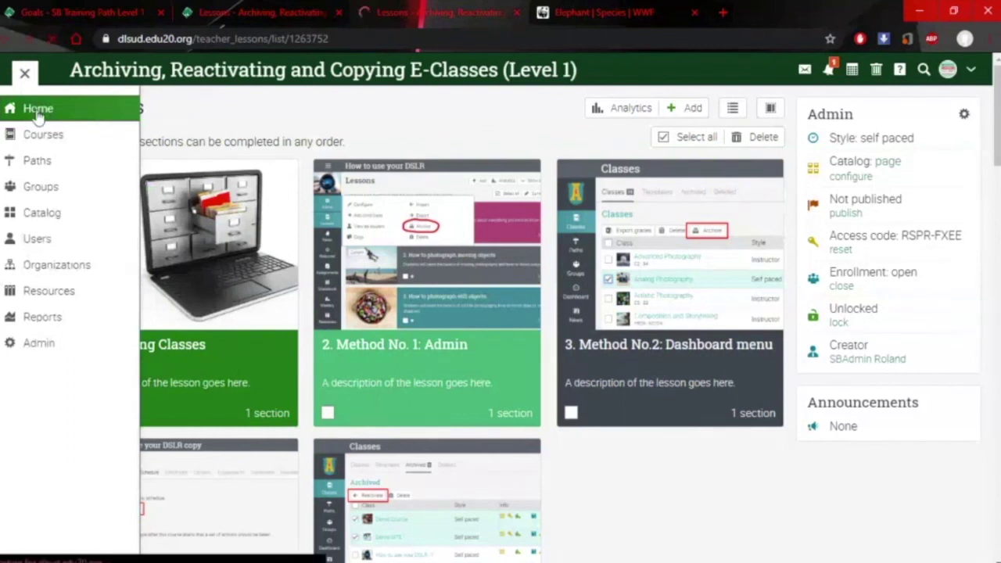
click(242, 117)
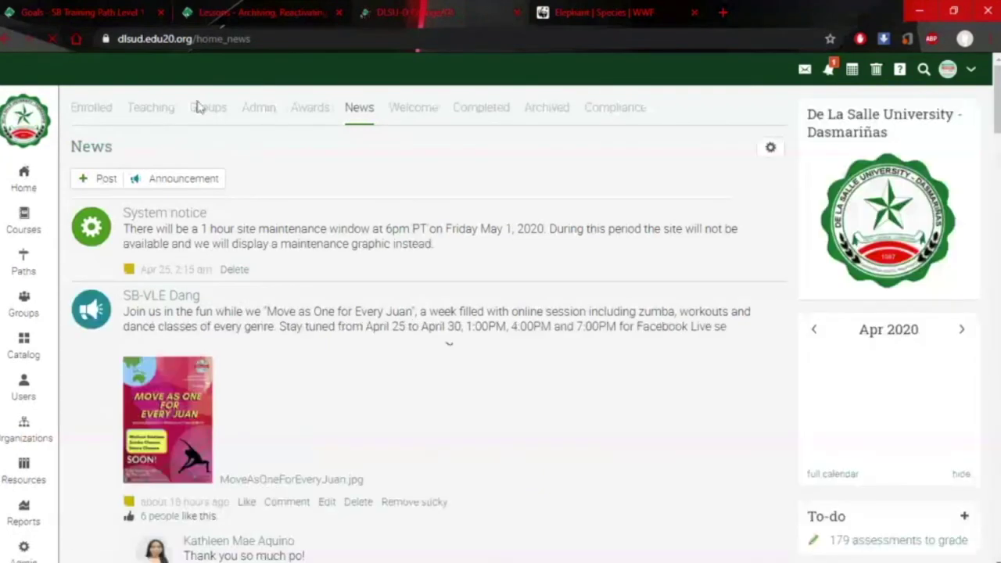
click(98, 113)
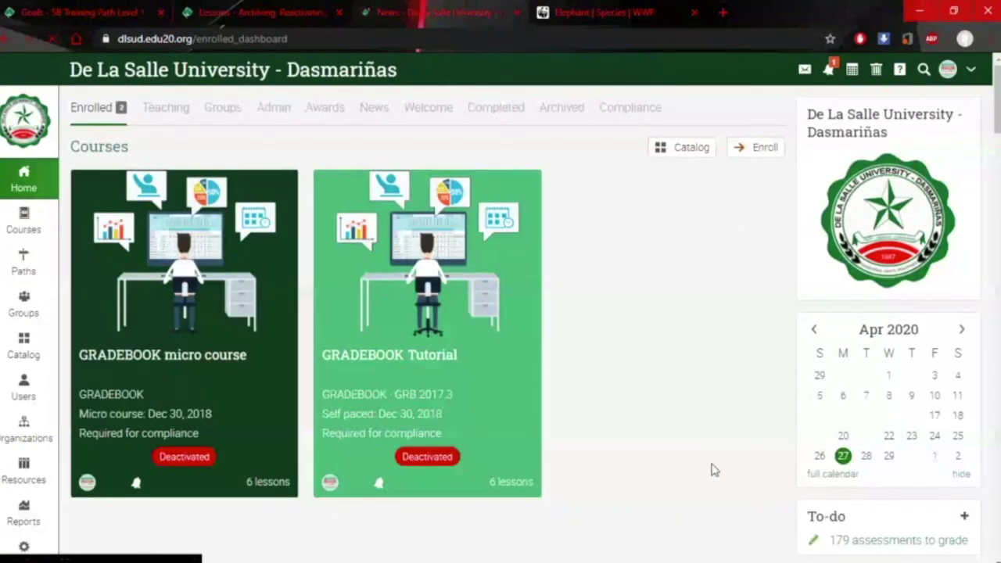
scroll(633, 420, down, 3)
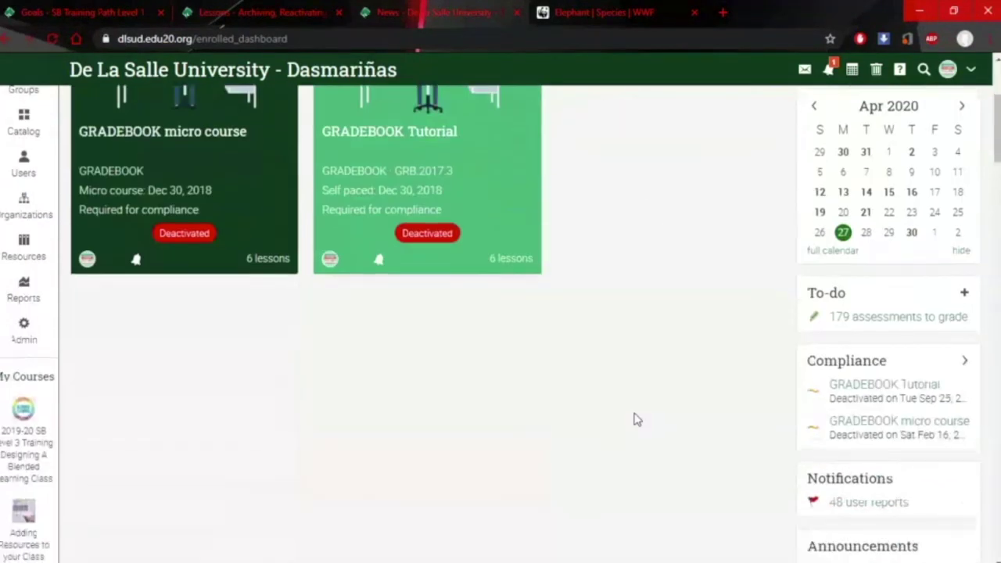
scroll(634, 418, up, 3)
scroll(634, 418, down, 3)
scroll(635, 419, up, 2)
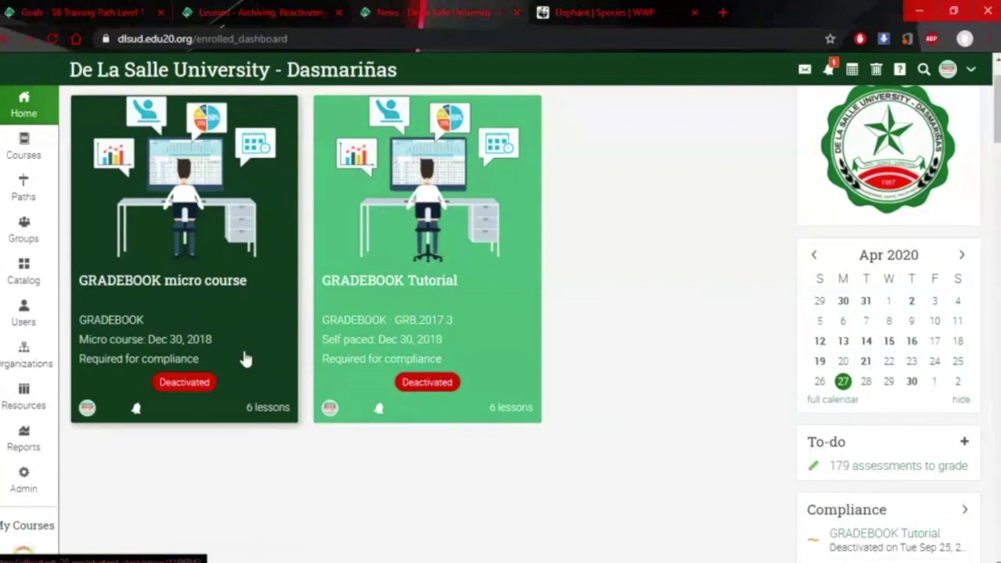
scroll(240, 380, up, 1)
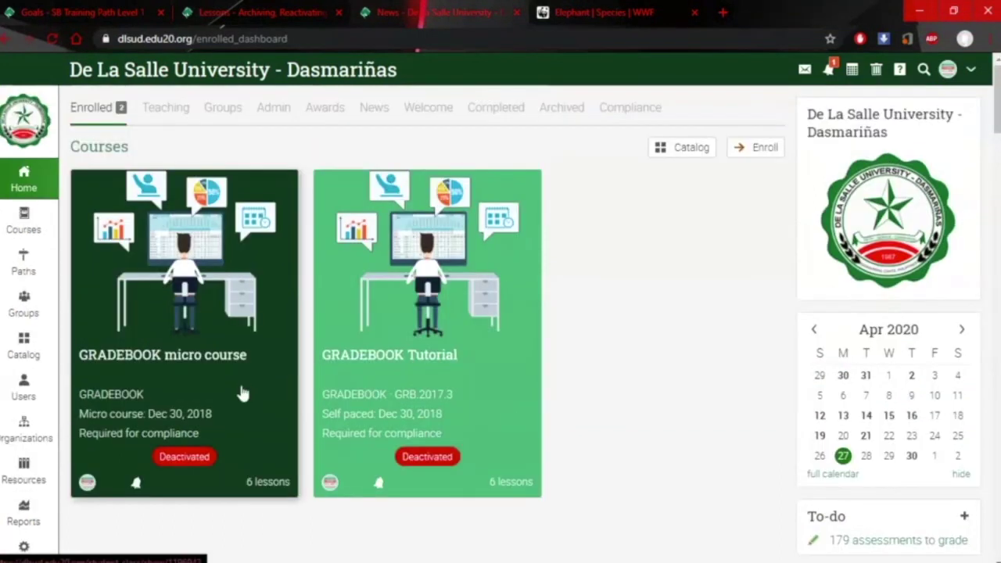
Return to the archiving course, open the Method No. 1: Admin lesson, and check the Archive option among the course's Admin commands
click(264, 13)
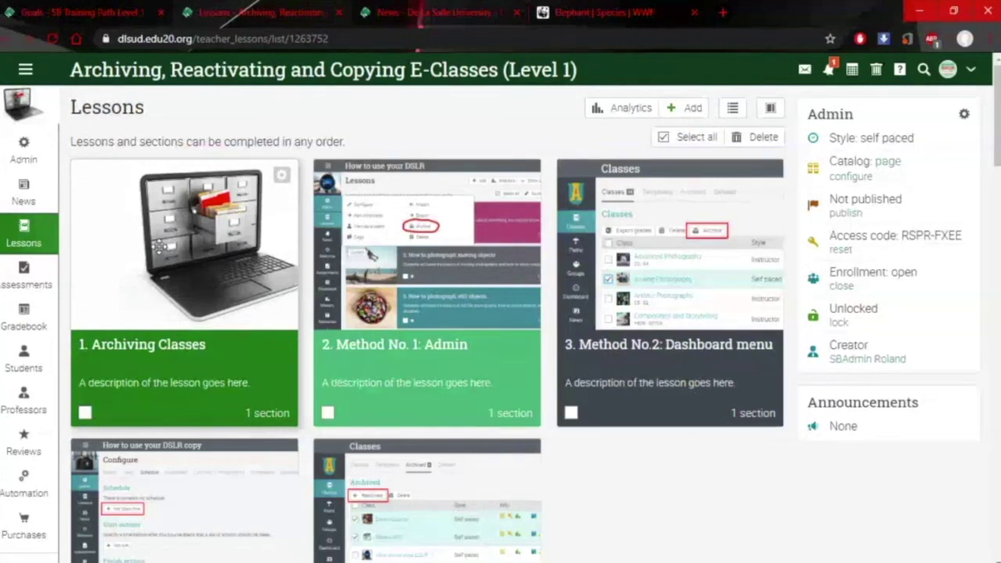
click(420, 354)
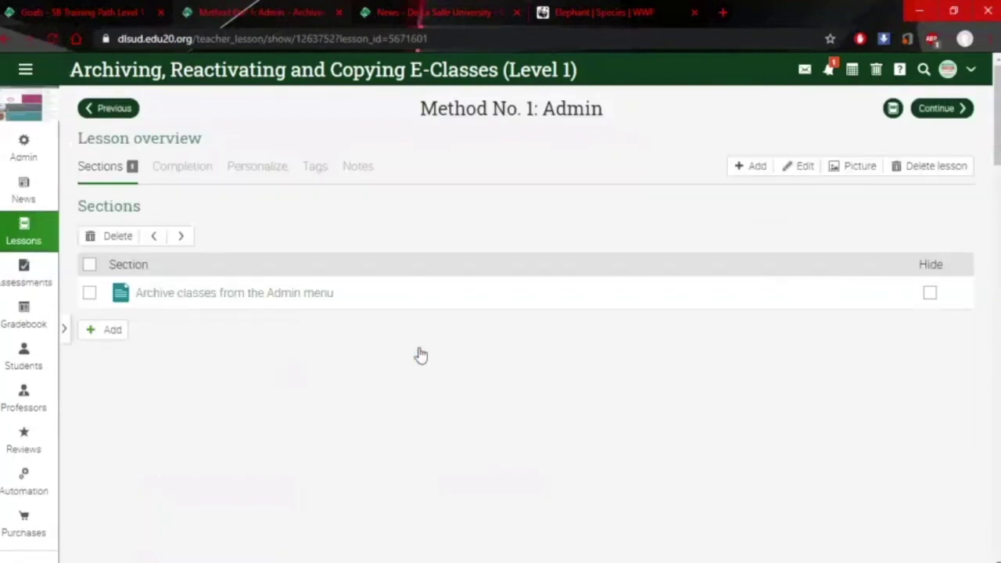
click(23, 149)
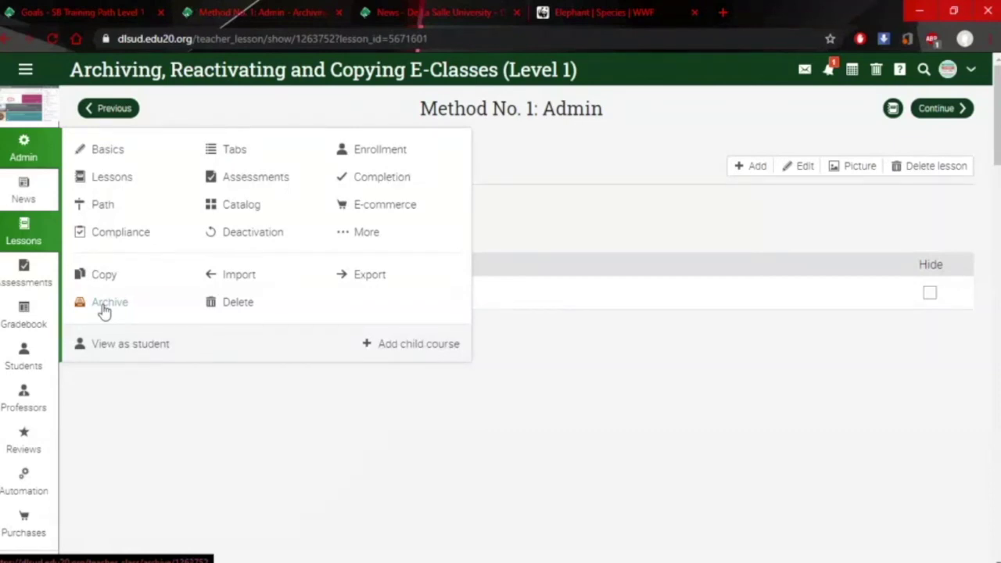
mouse_move(35, 150)
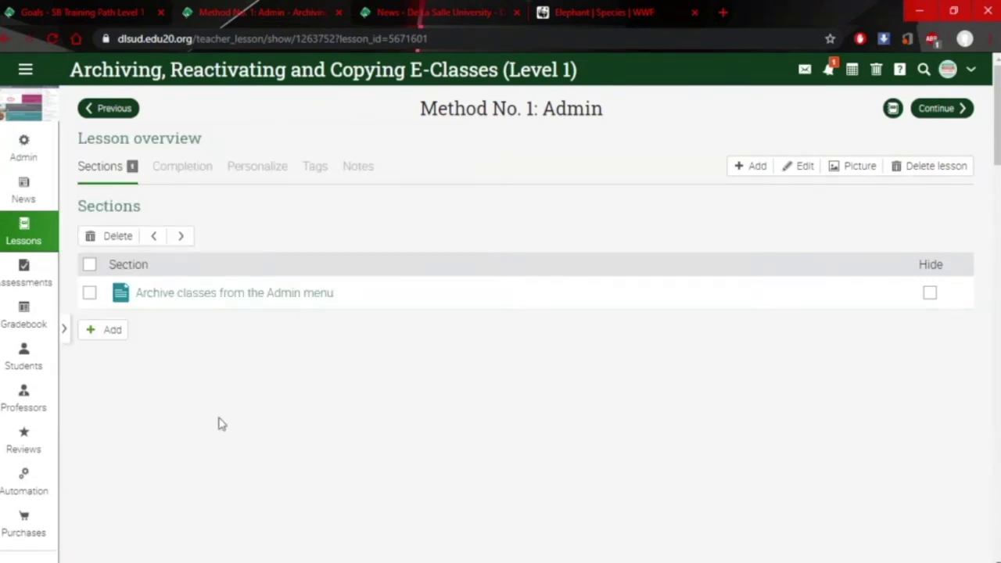
Switch to the home dashboard tab, open the Teaching courses, and browse them as tiles
click(404, 11)
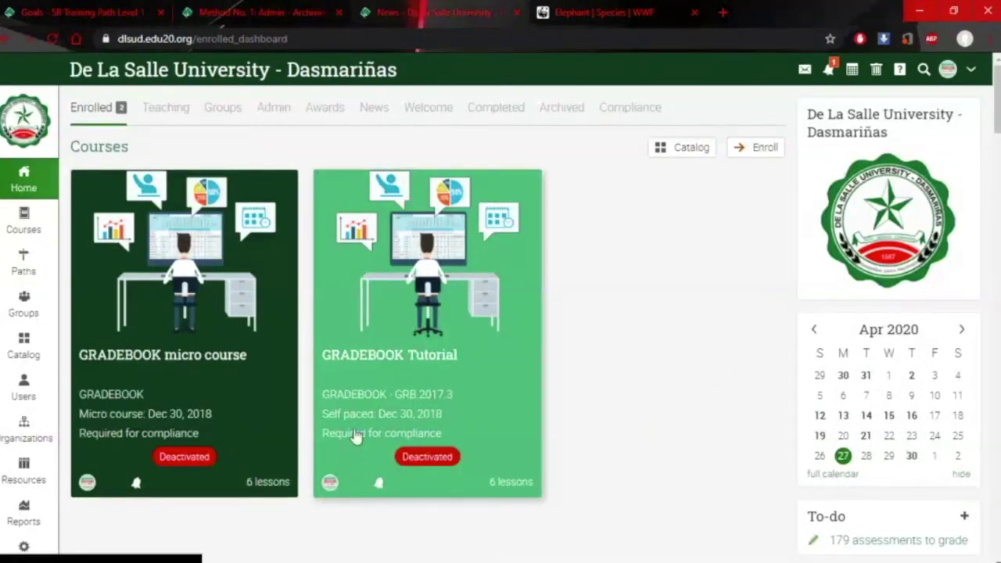
click(161, 108)
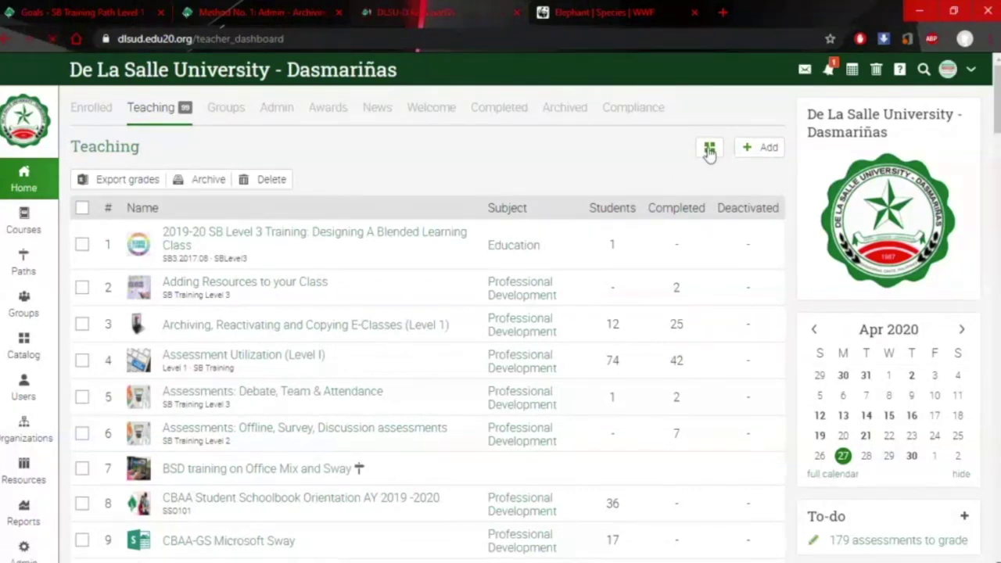
click(710, 150)
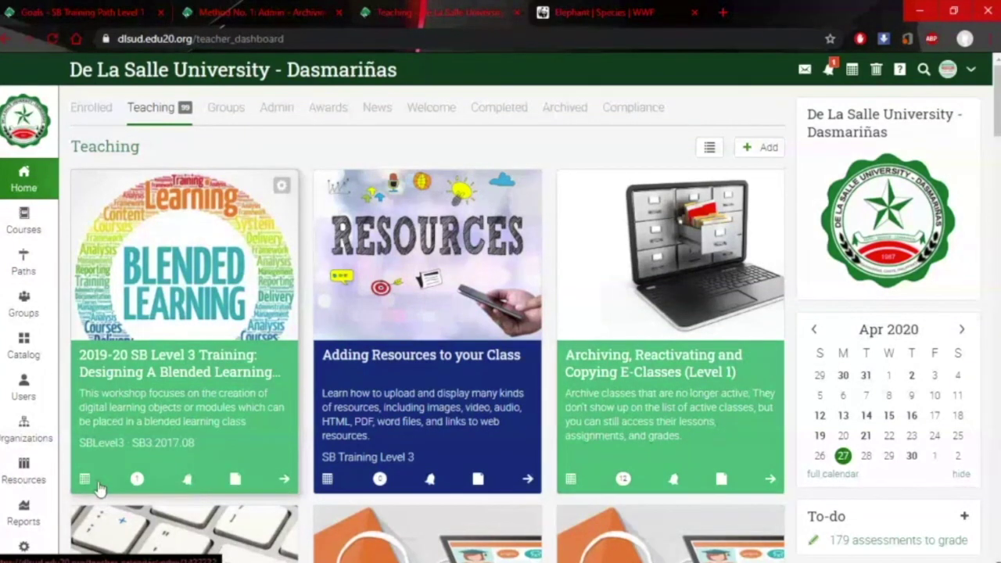
scroll(348, 409, down, 2)
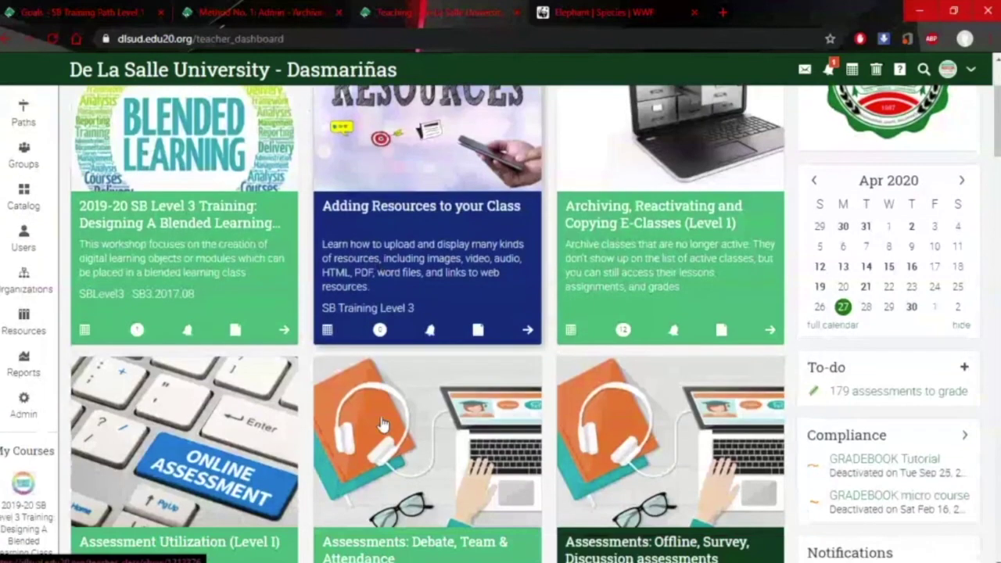
scroll(383, 423, down, 1)
scroll(382, 430, up, 3)
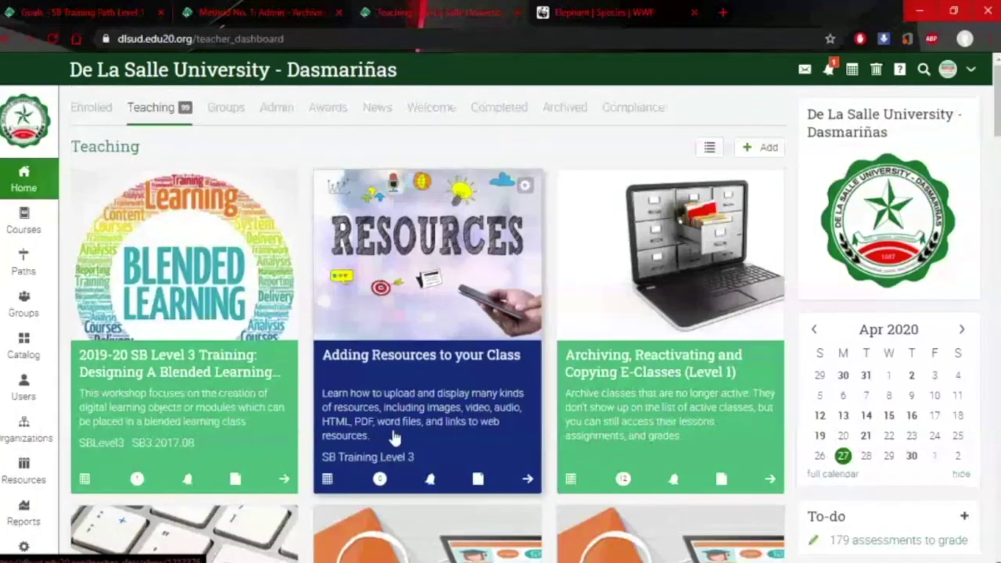
Show the Teaching courses as a list and select the four courses from Adding Resources to your Class through Assessments: Debate, Team & Attendance
click(710, 150)
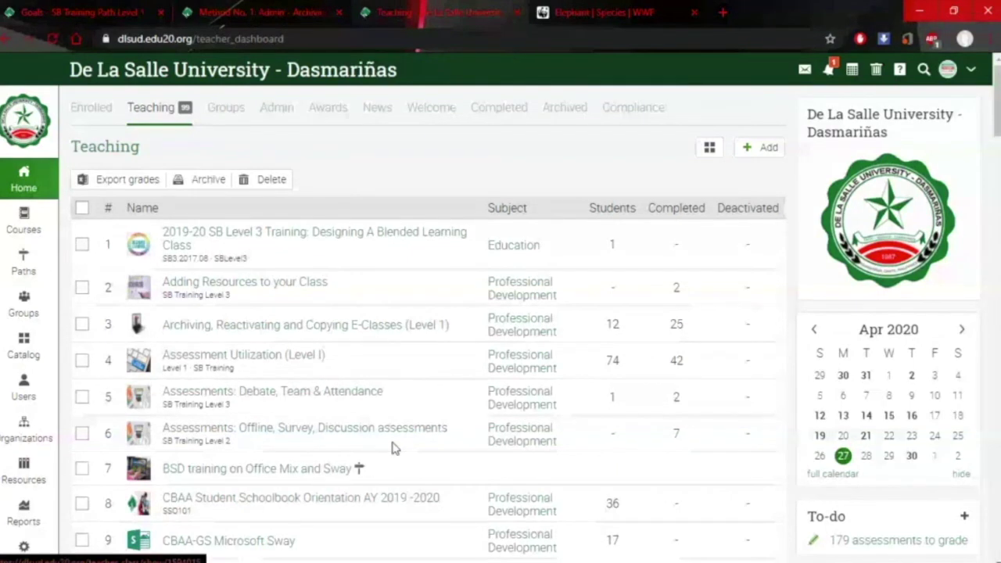
click(82, 288)
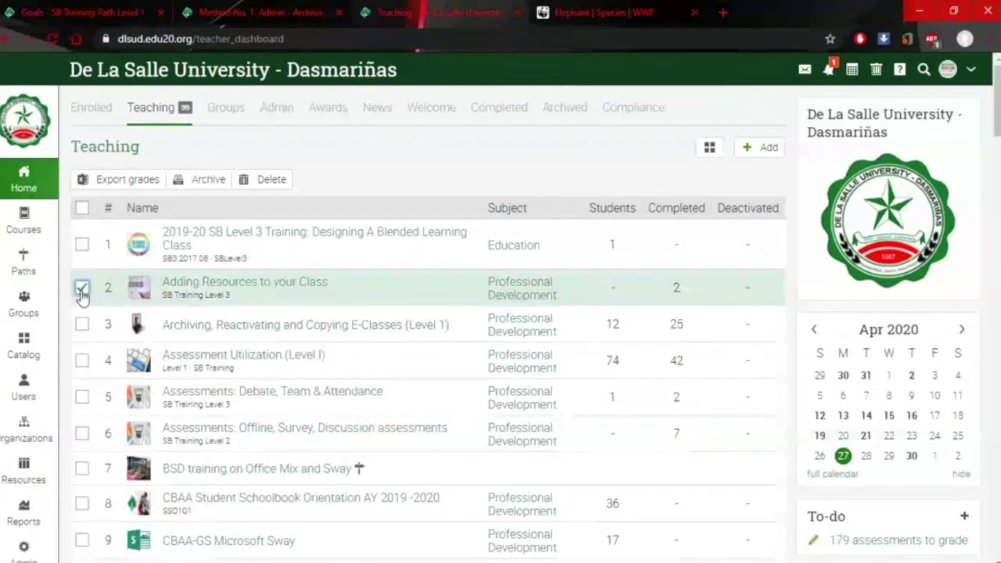
click(83, 325)
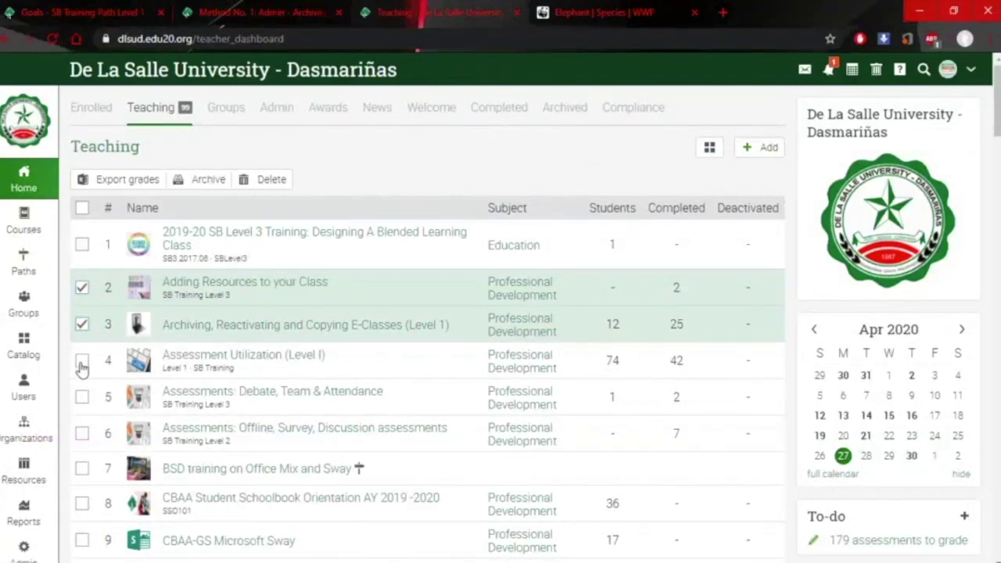
click(82, 362)
click(82, 398)
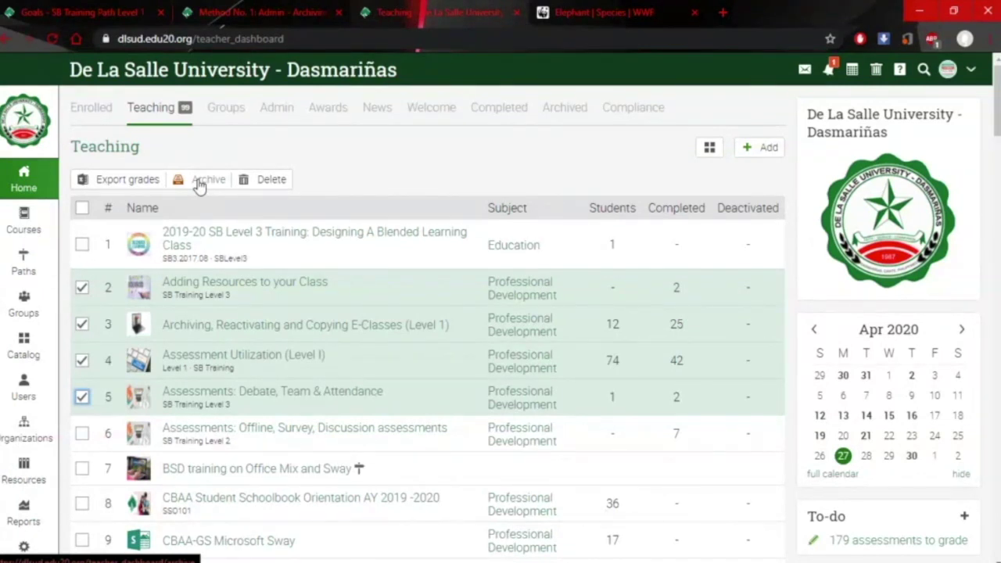
Deselect all four selected courses in the Teaching list without archiving them
click(82, 287)
click(81, 324)
click(81, 360)
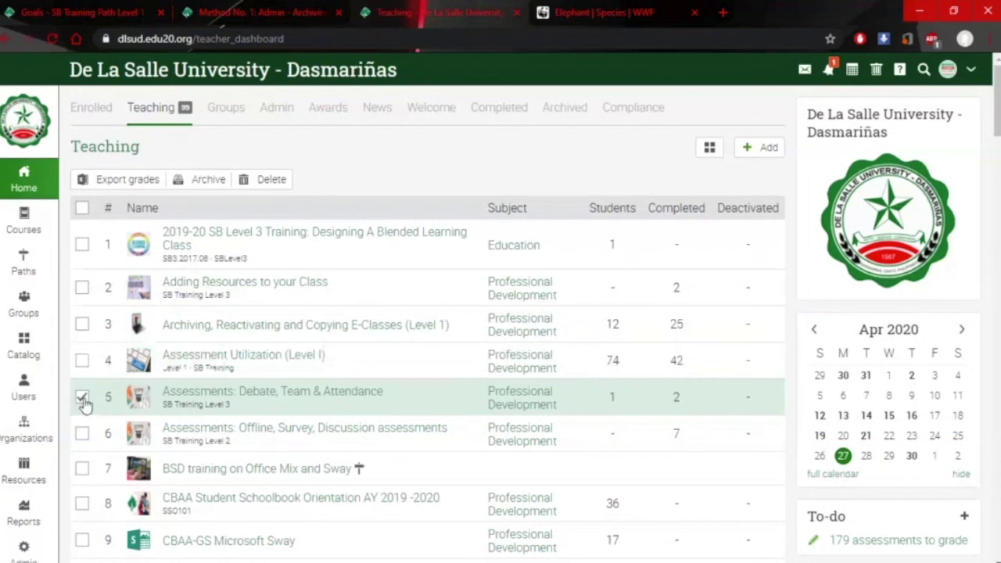
click(82, 397)
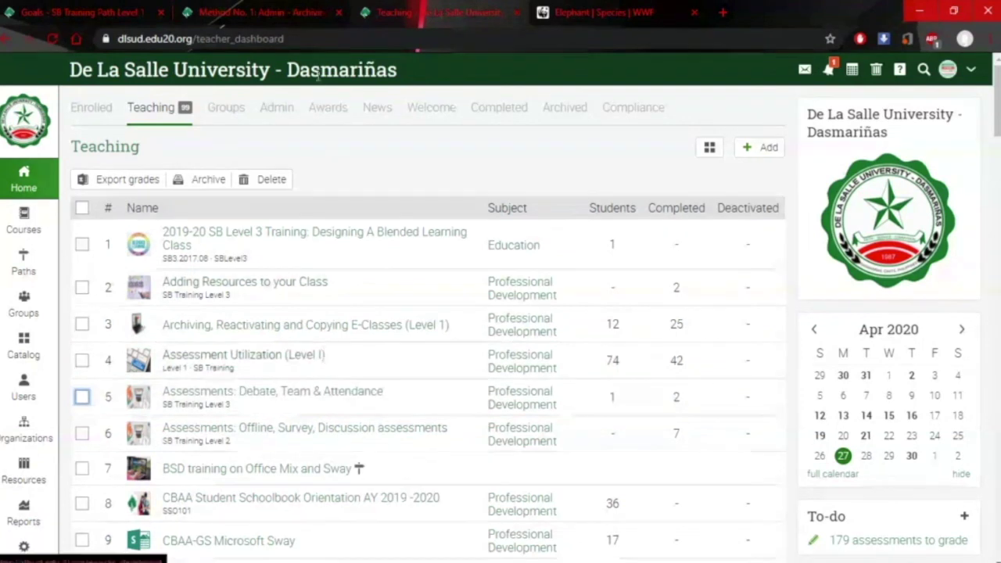
Return to the archiving course, open its Basics configuration from the Admin options, and review the settings and landing page options
click(248, 13)
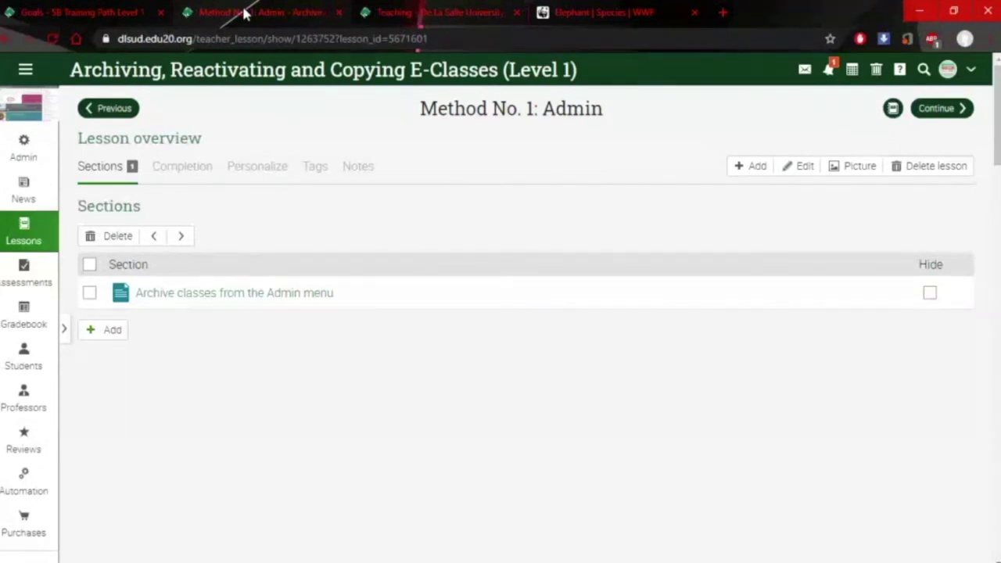
click(27, 156)
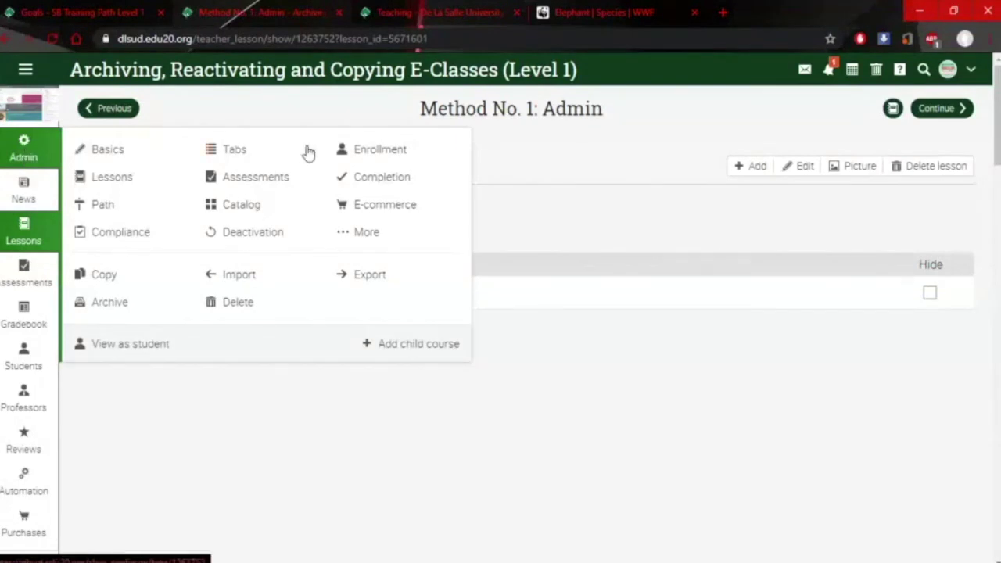
click(29, 157)
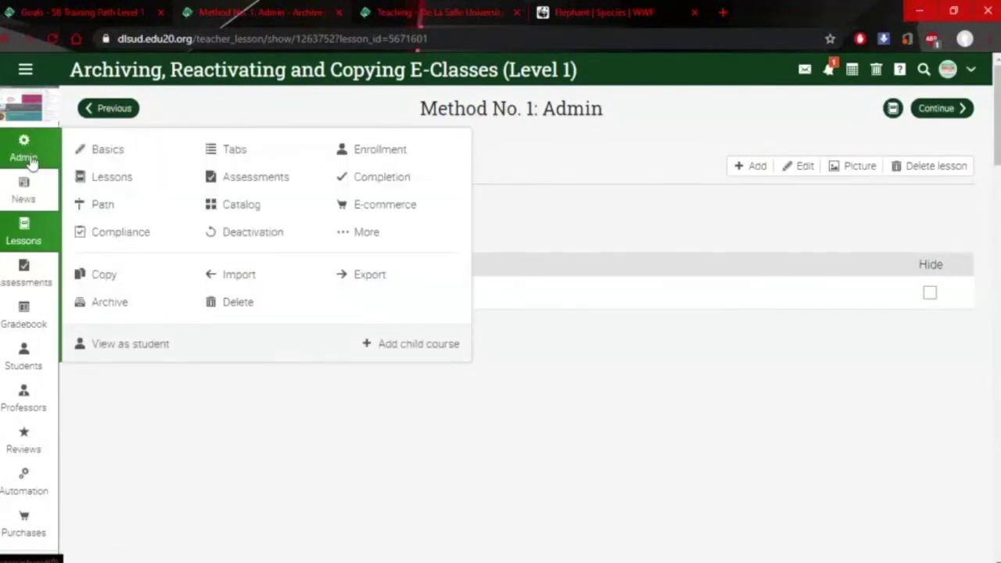
click(112, 157)
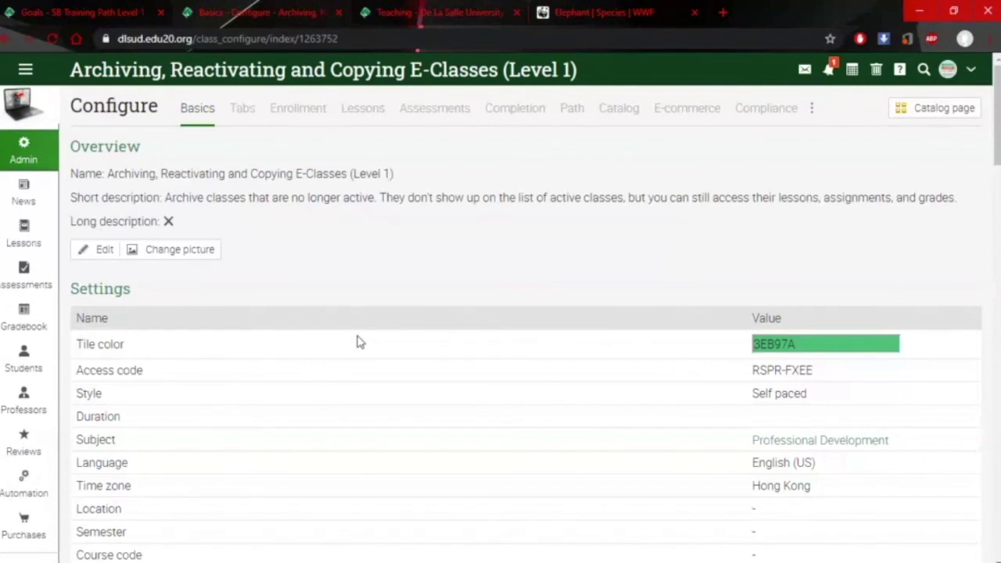
scroll(358, 341, down, 3)
scroll(358, 341, down, 7)
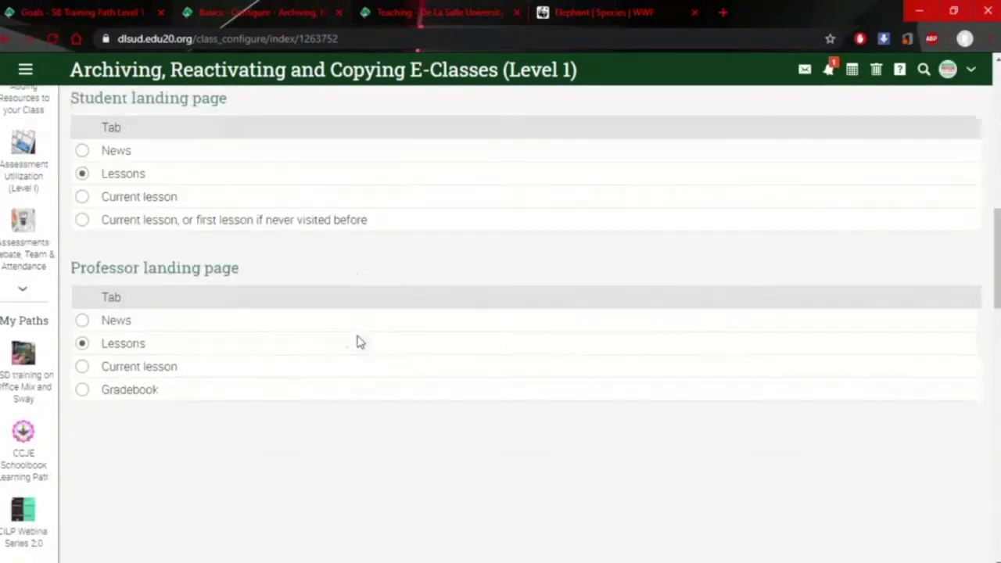
scroll(358, 342, up, 4)
scroll(359, 342, up, 6)
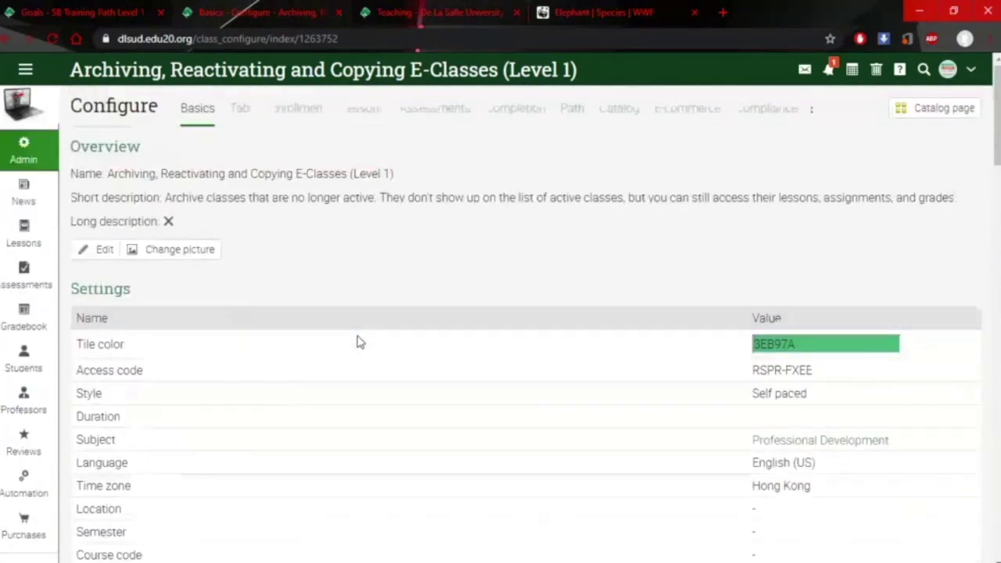
Switch back to the dashboard tab, open the CBAA-GS Microsoft Sway course, and open its Basics configuration
click(398, 14)
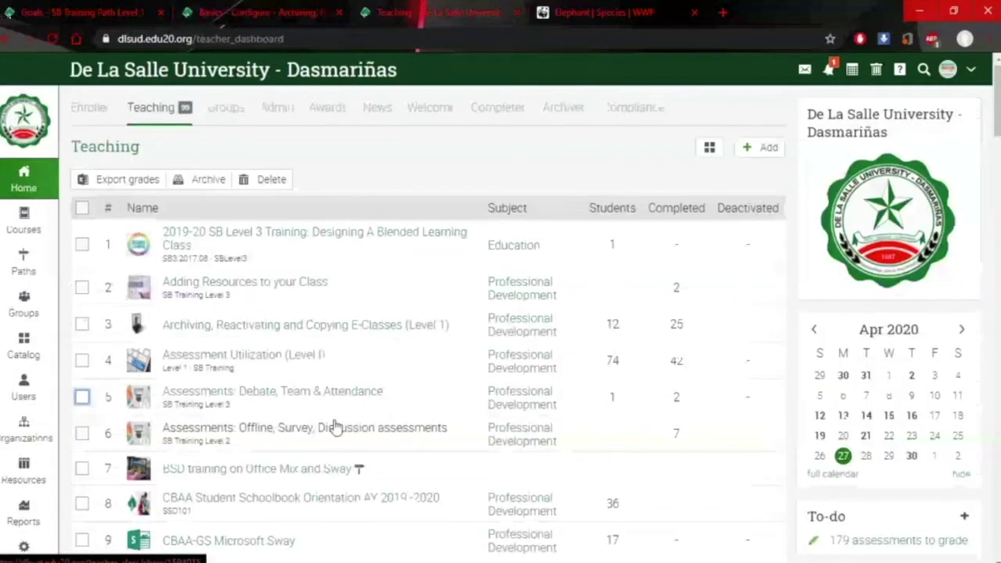
scroll(335, 426, down, 2)
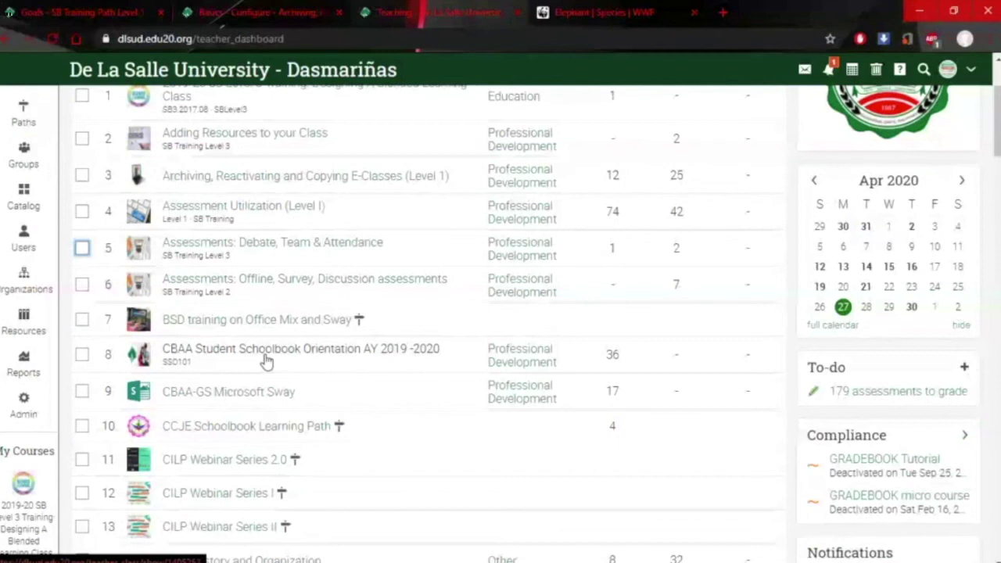
click(209, 397)
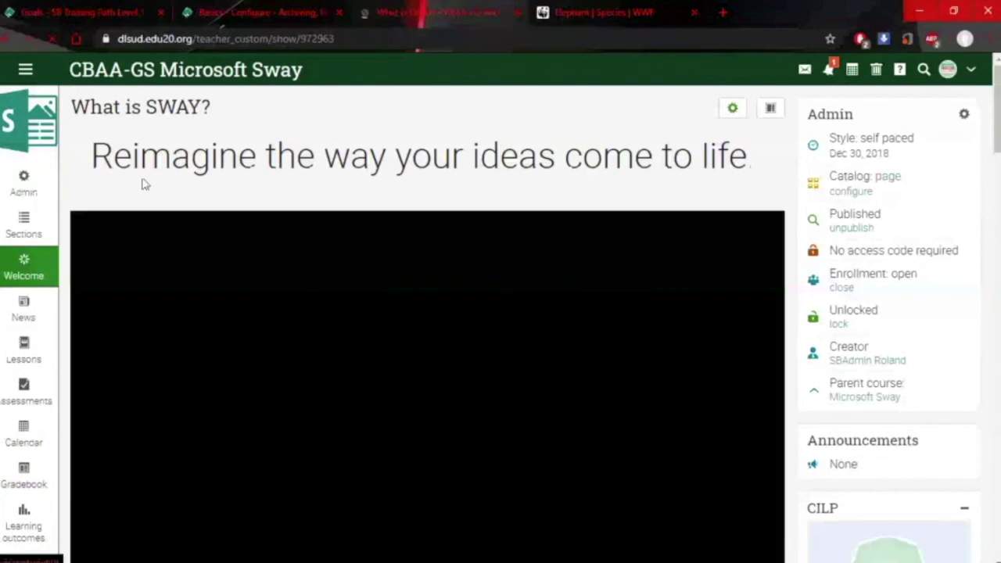
click(23, 184)
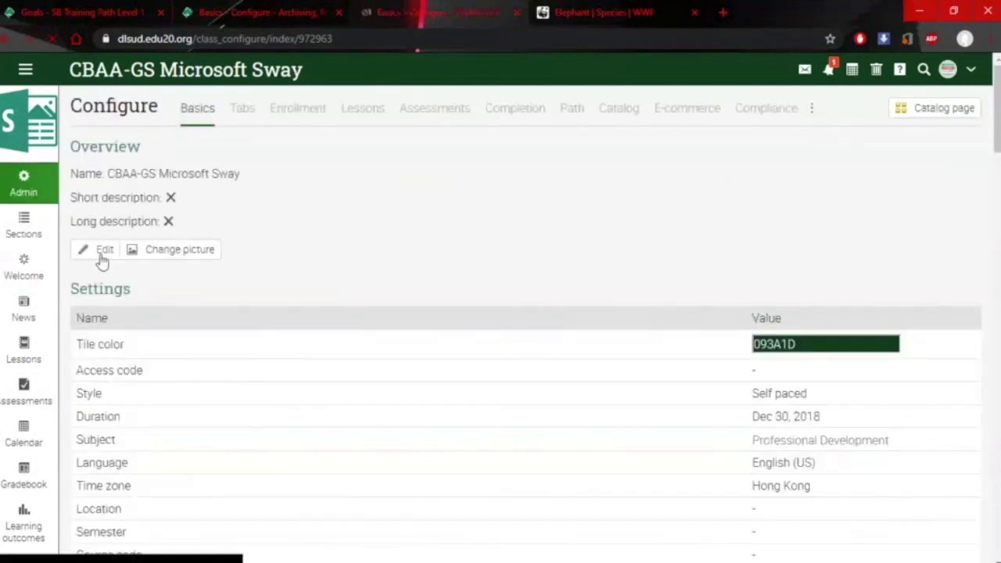
Edit the CBAA-GS Microsoft Sway course settings to use the Blended style, save them, and review the resulting settings
scroll(148, 428, down, 3)
click(106, 487)
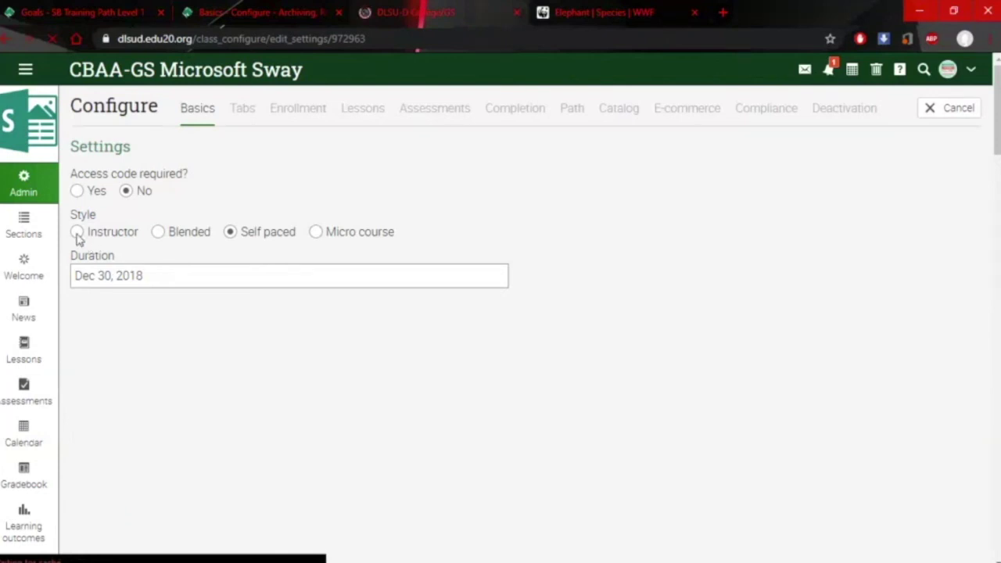
click(77, 233)
scroll(263, 471, down, 4)
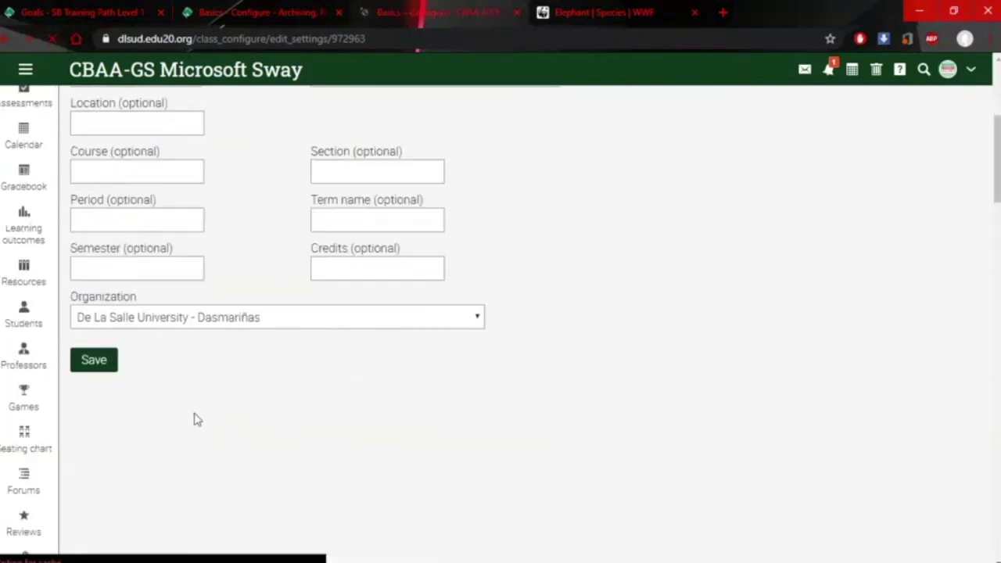
scroll(238, 445, up, 4)
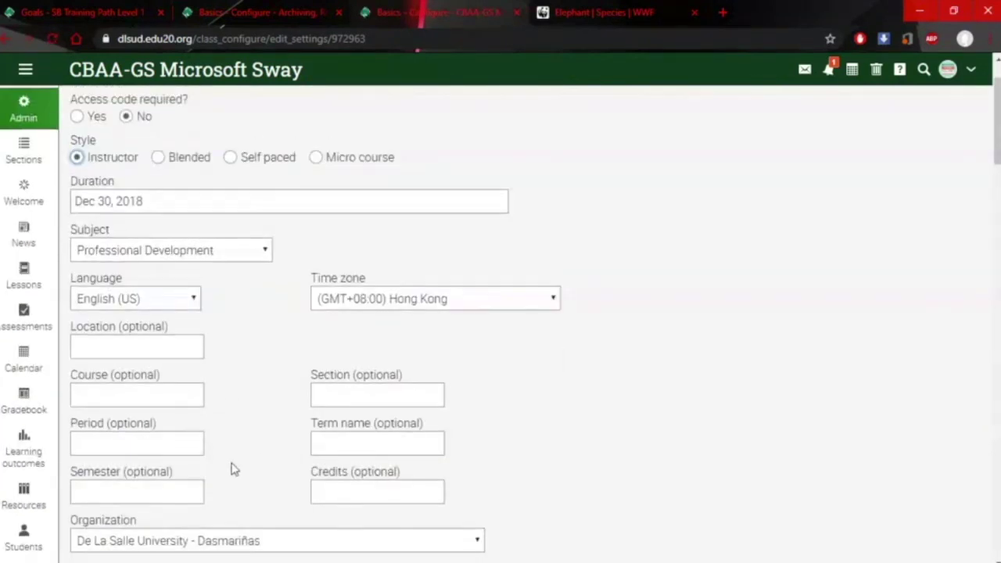
click(158, 157)
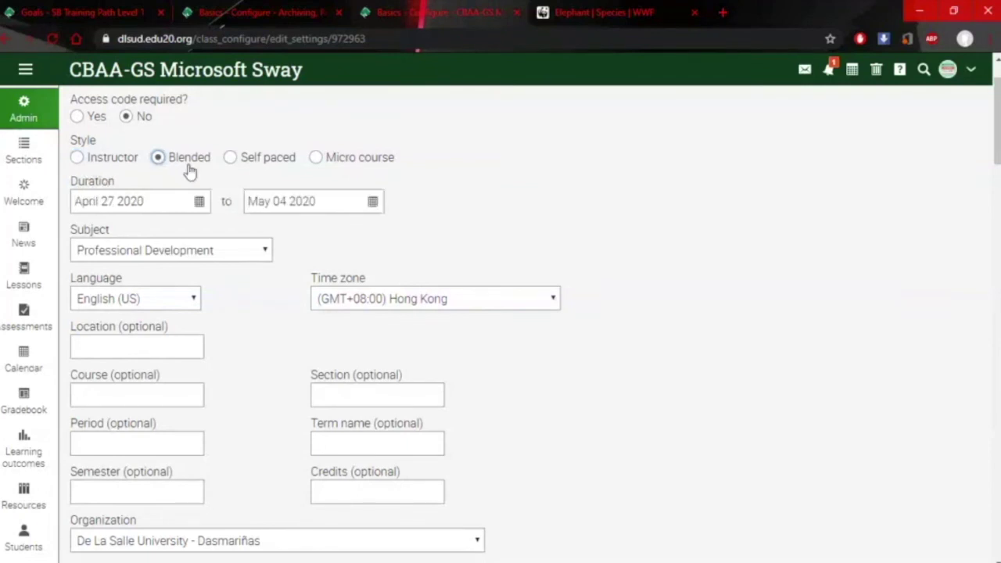
scroll(262, 459, down, 1)
scroll(262, 459, down, 3)
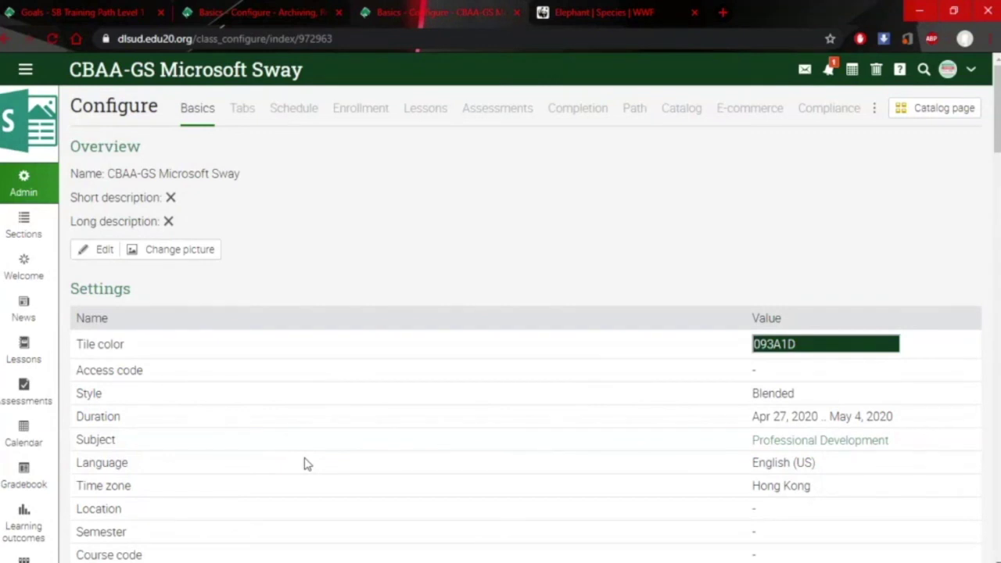
scroll(312, 453, down, 2)
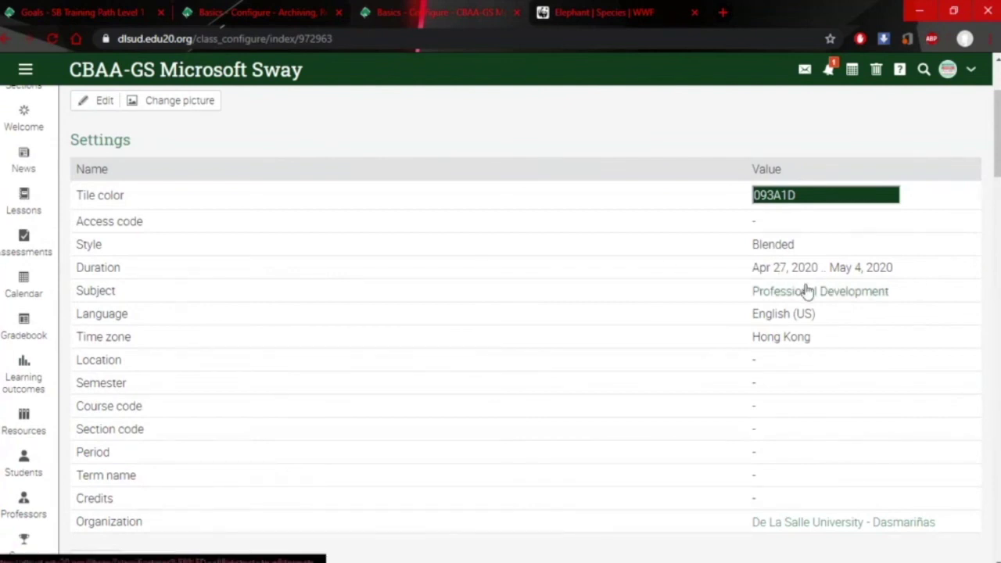
scroll(423, 456, up, 2)
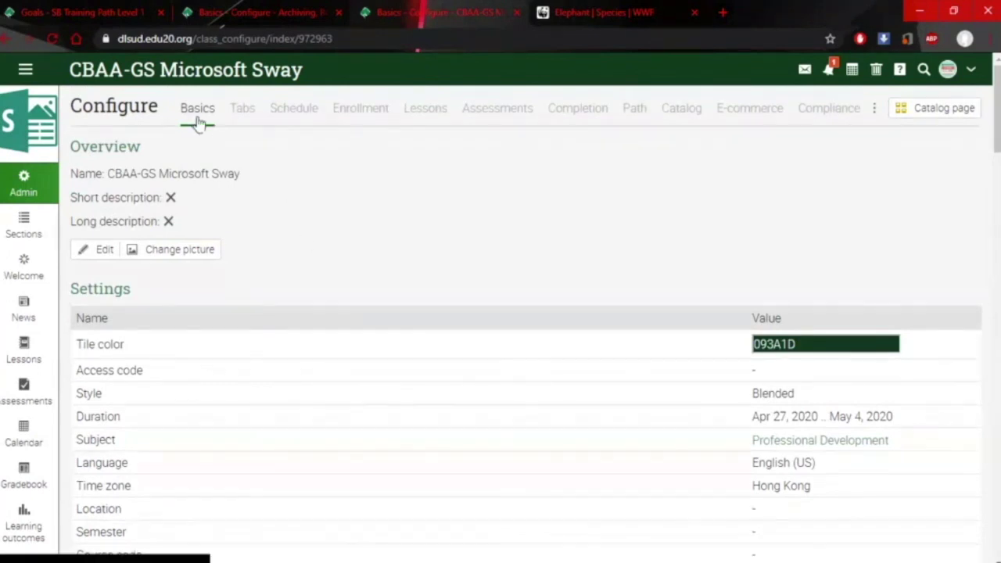
Open the course's Schedule configuration, view the class start rule options, and close them without adding a rule
click(297, 111)
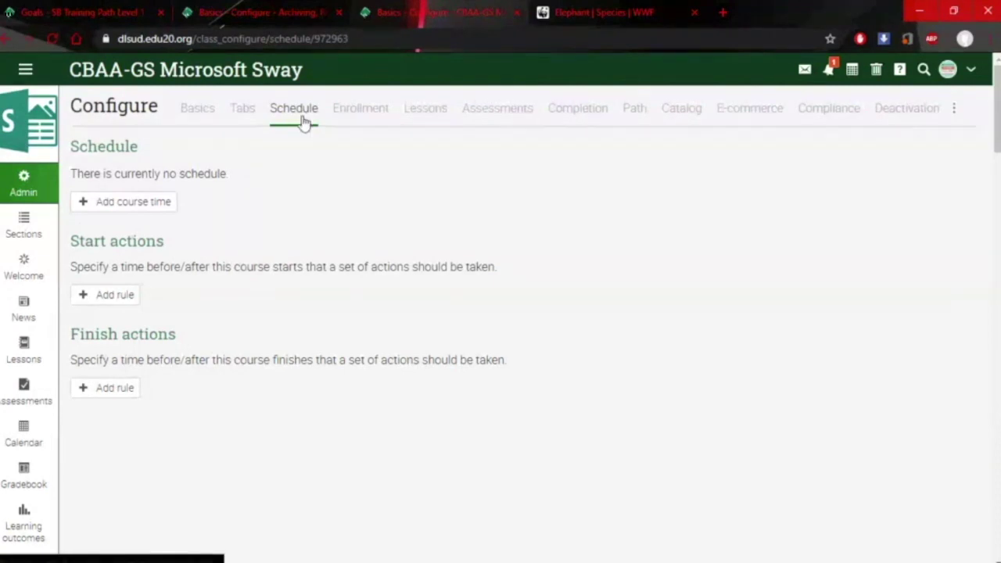
click(102, 295)
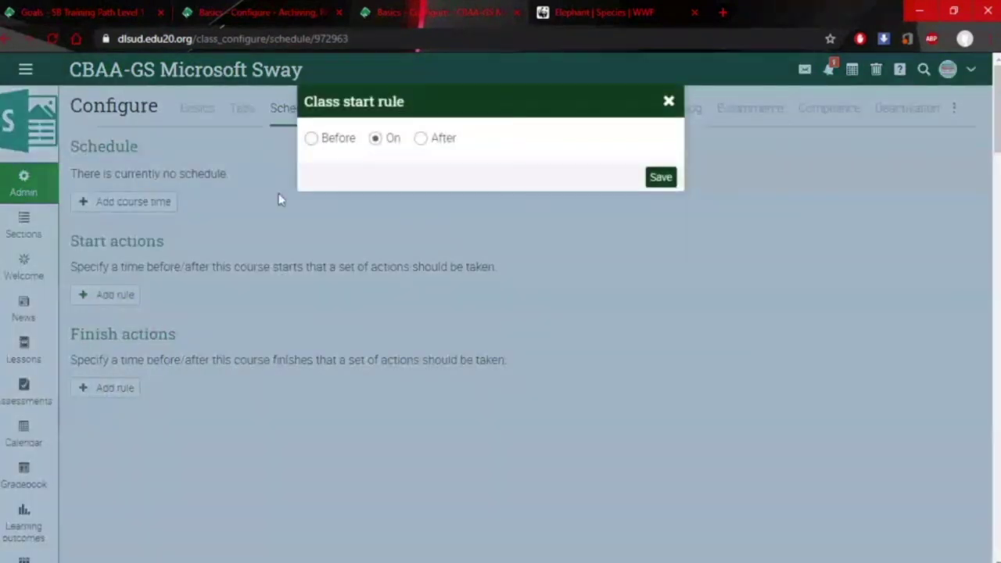
click(669, 100)
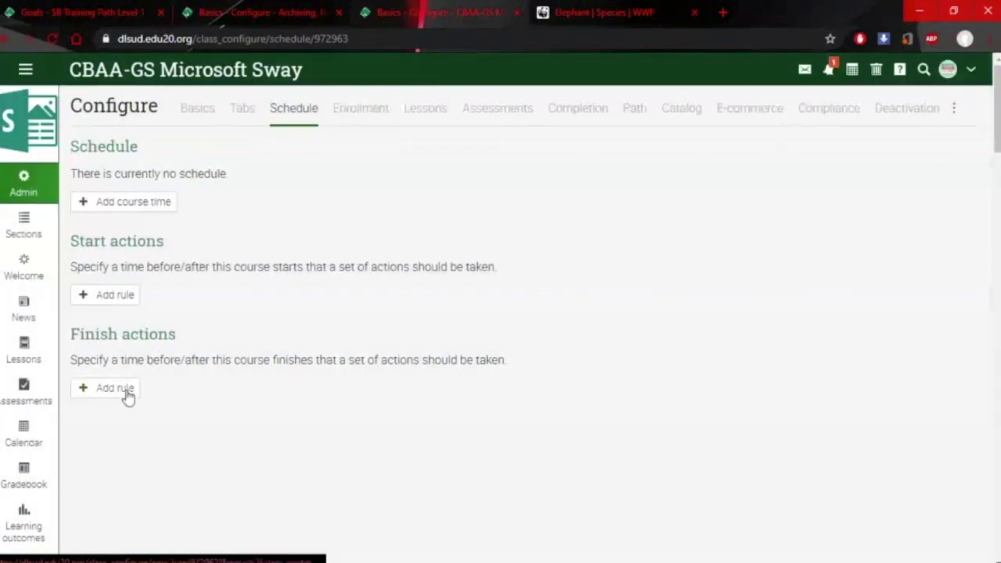
Add a class finish rule set to On and give it the Archive course action with its notification sent to Professor
click(101, 391)
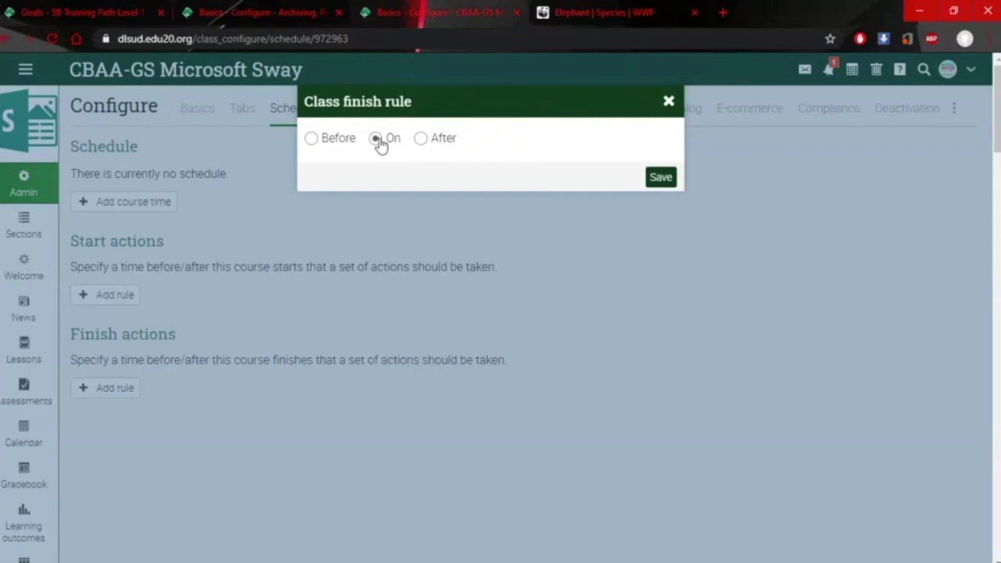
click(661, 179)
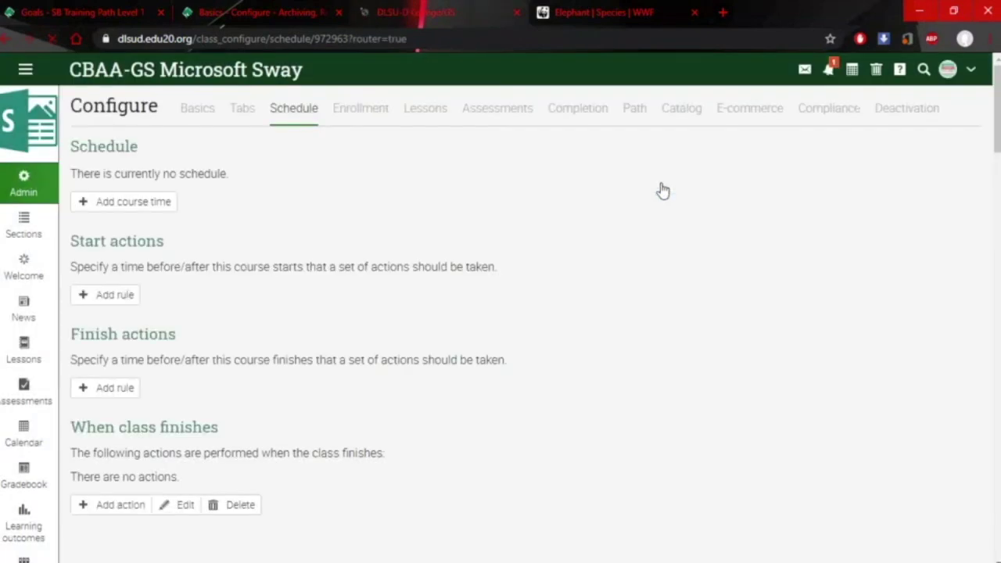
scroll(417, 477, down, 2)
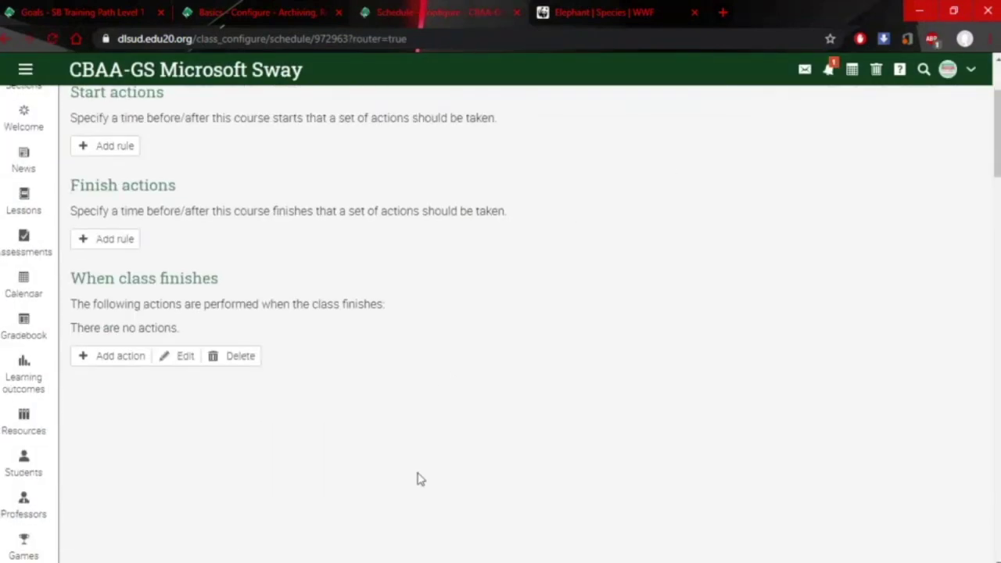
click(119, 358)
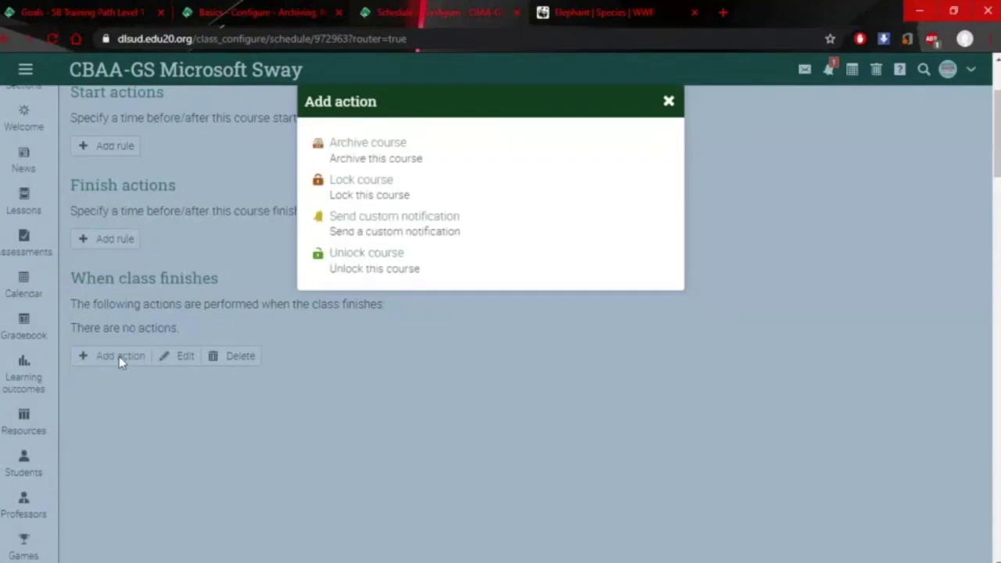
click(355, 149)
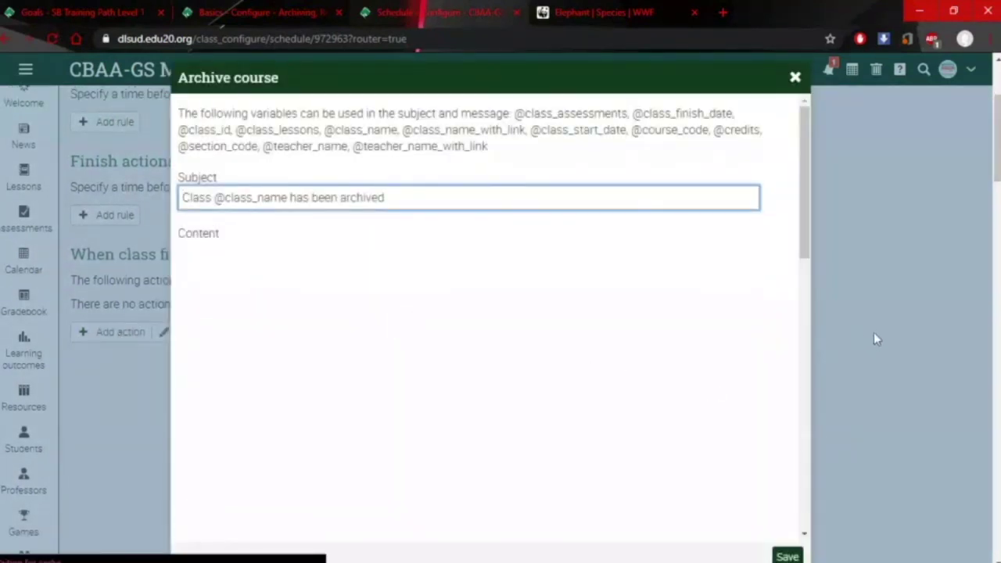
scroll(857, 283, down, 2)
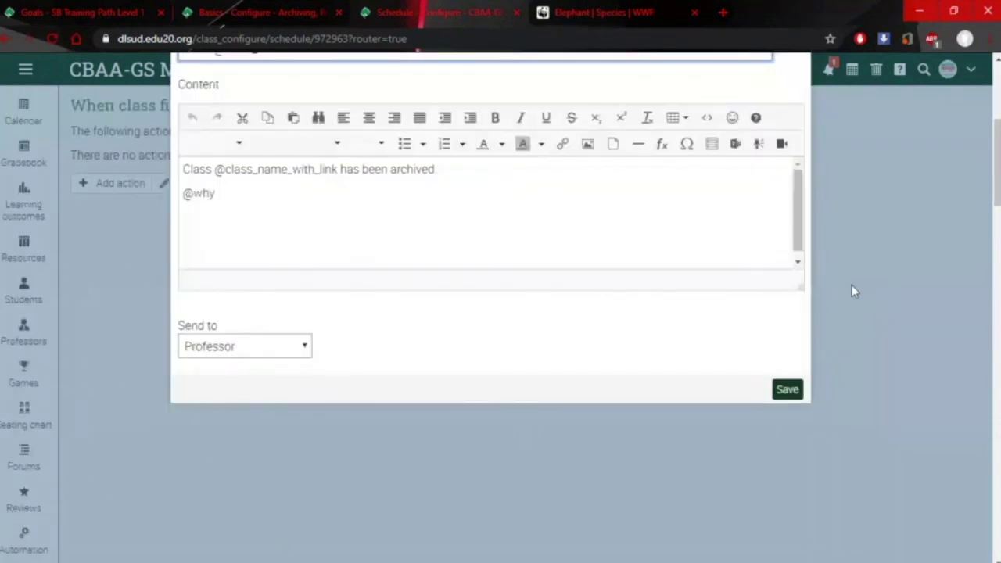
click(780, 395)
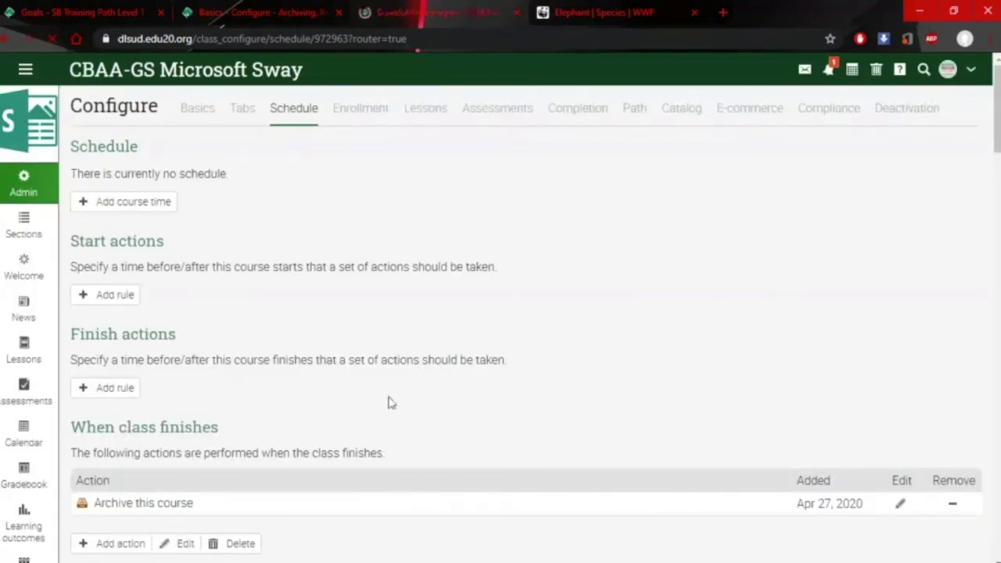
scroll(404, 386, down, 3)
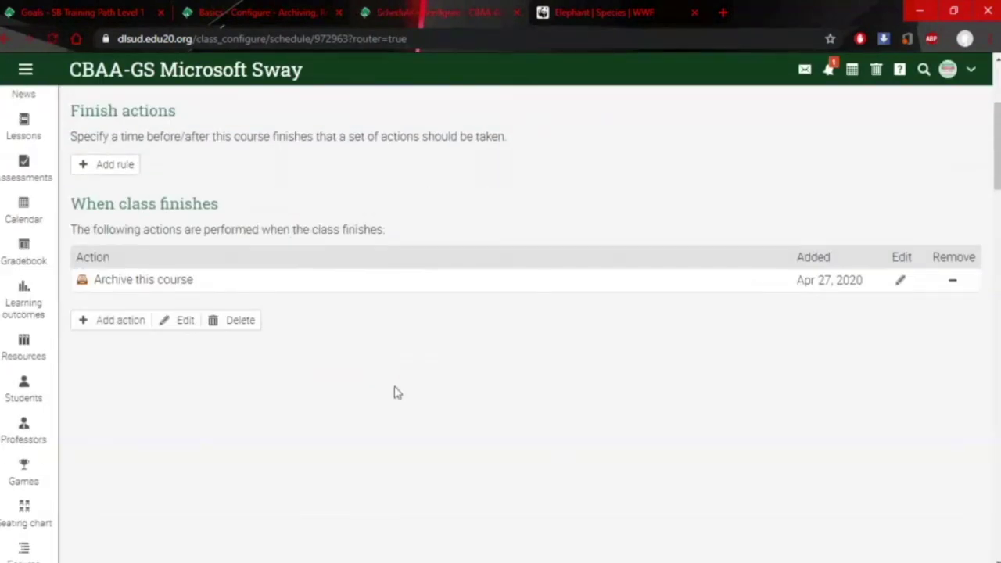
scroll(395, 391, up, 2)
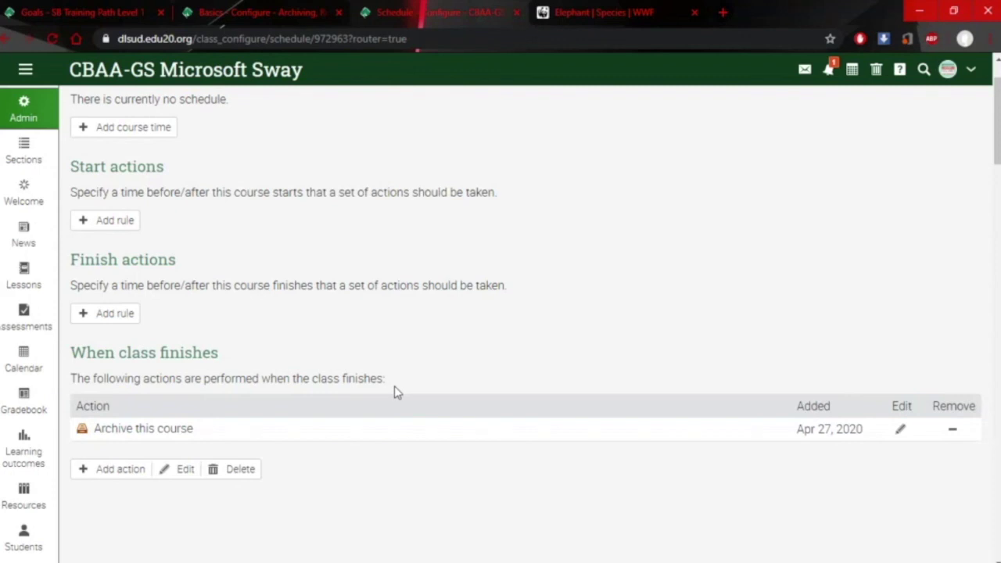
Add a class finish rule set to After with 10 days to the course's finish actions
scroll(359, 497, up, 1)
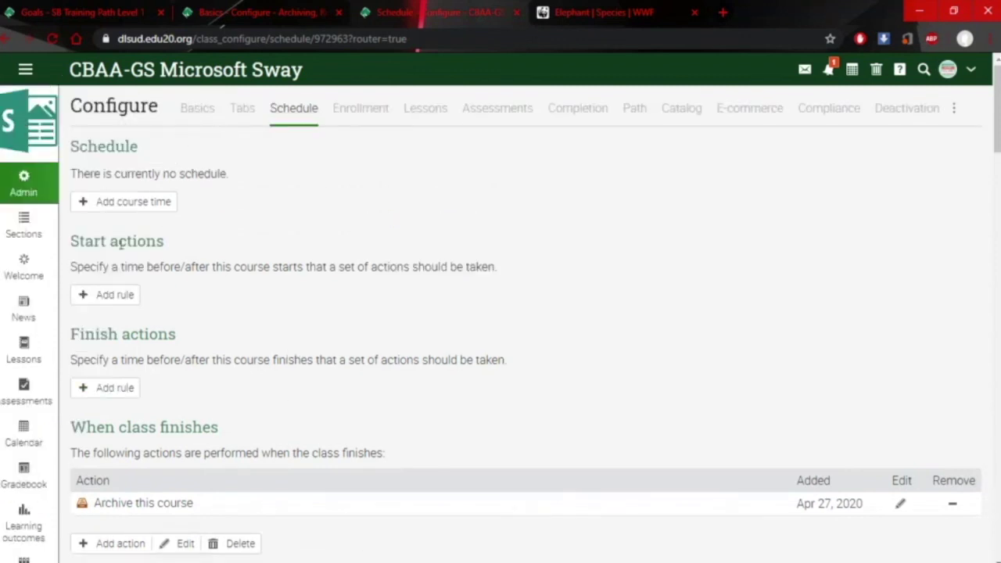
click(31, 190)
scroll(236, 452, down, 1)
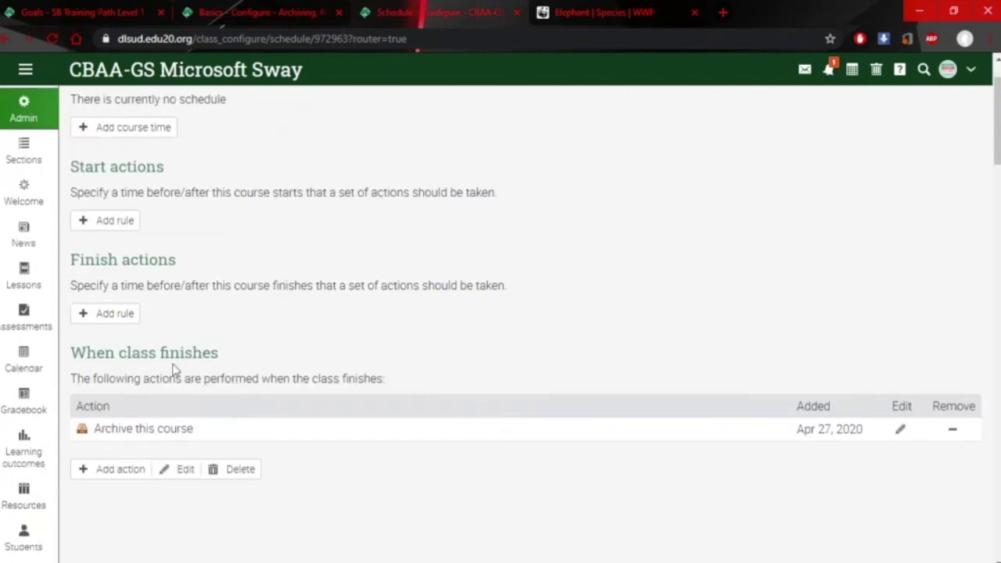
click(119, 314)
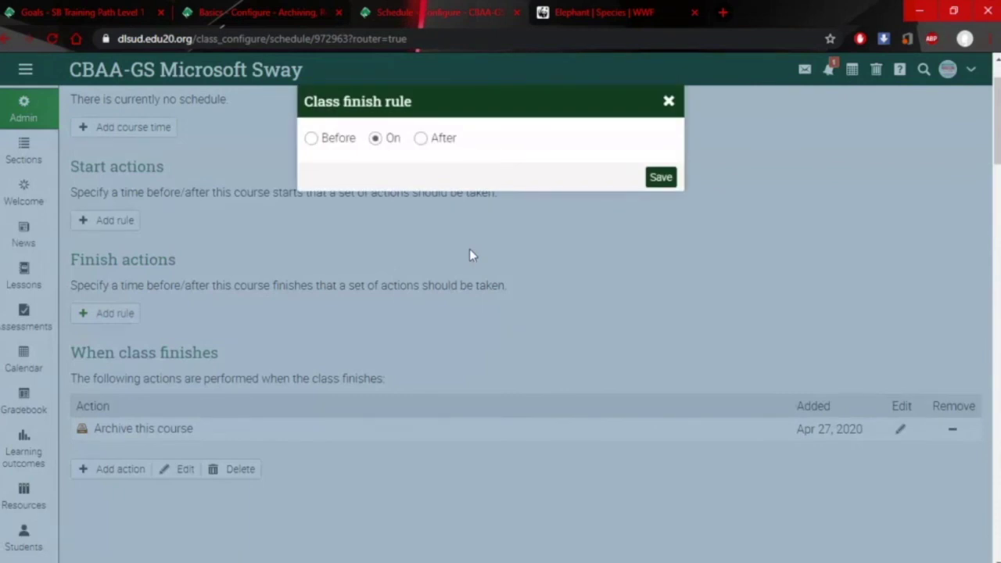
click(420, 139)
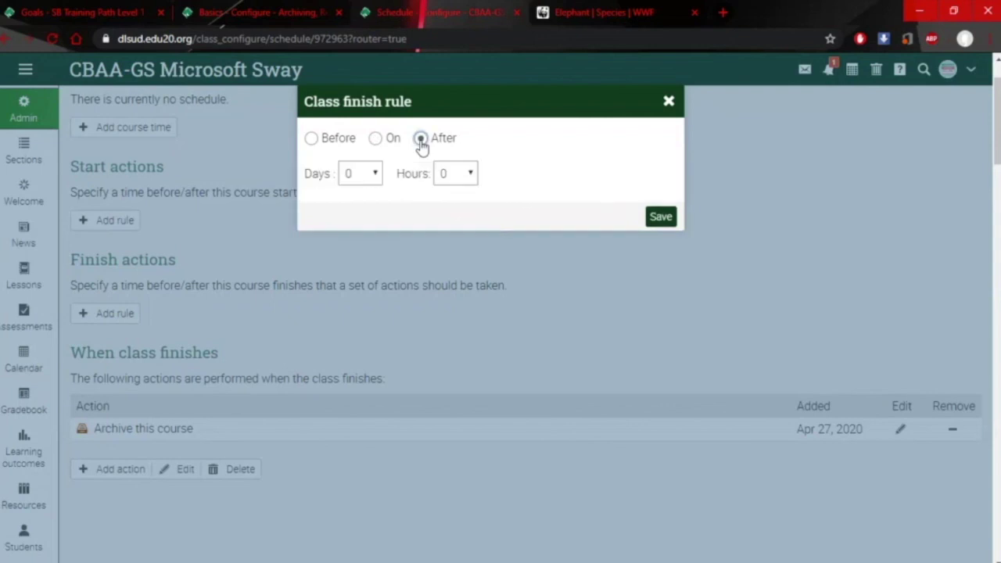
click(378, 177)
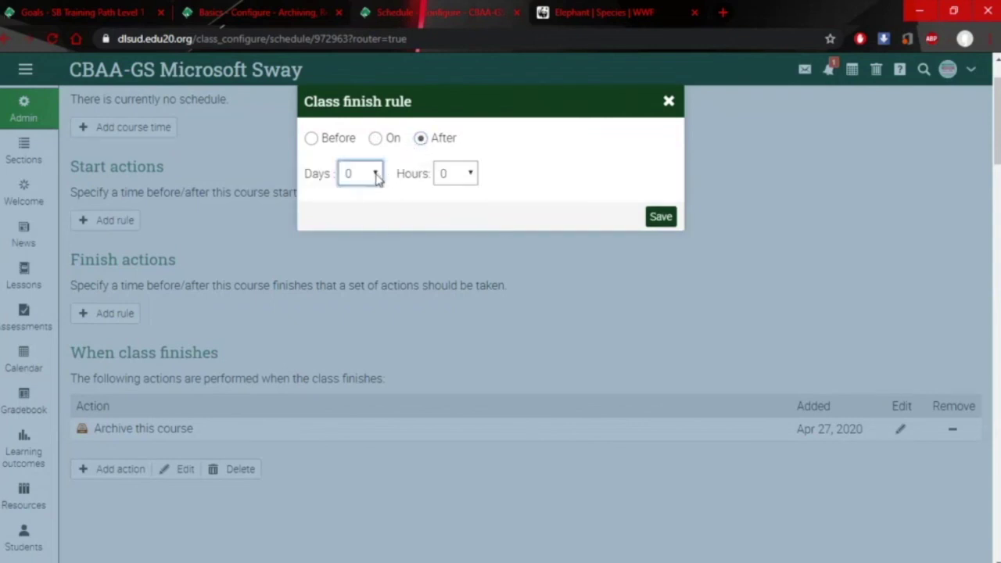
click(359, 370)
click(662, 218)
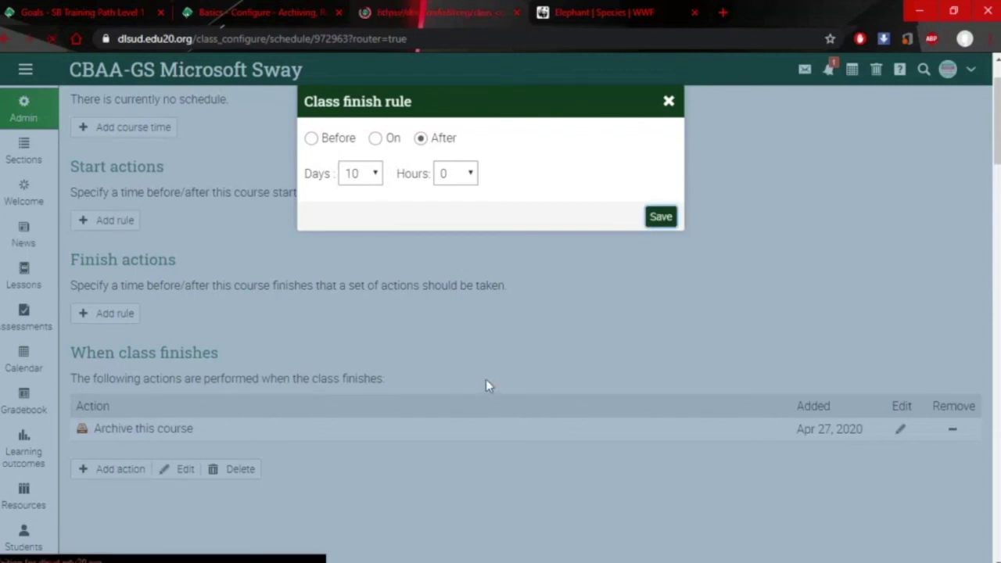
Add the Archive course action to the rule for 10 days after class finishes
scroll(485, 397, down, 2)
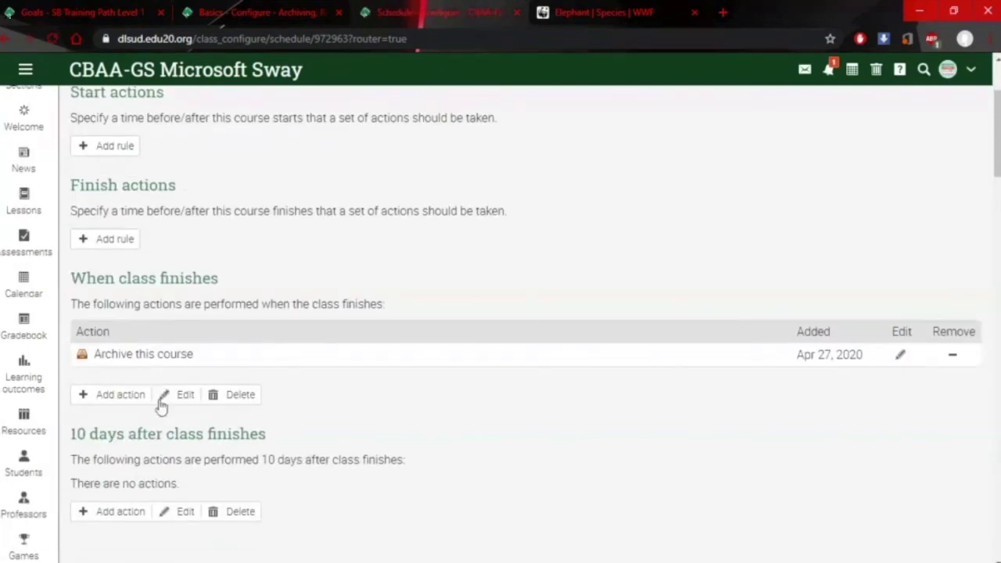
click(119, 514)
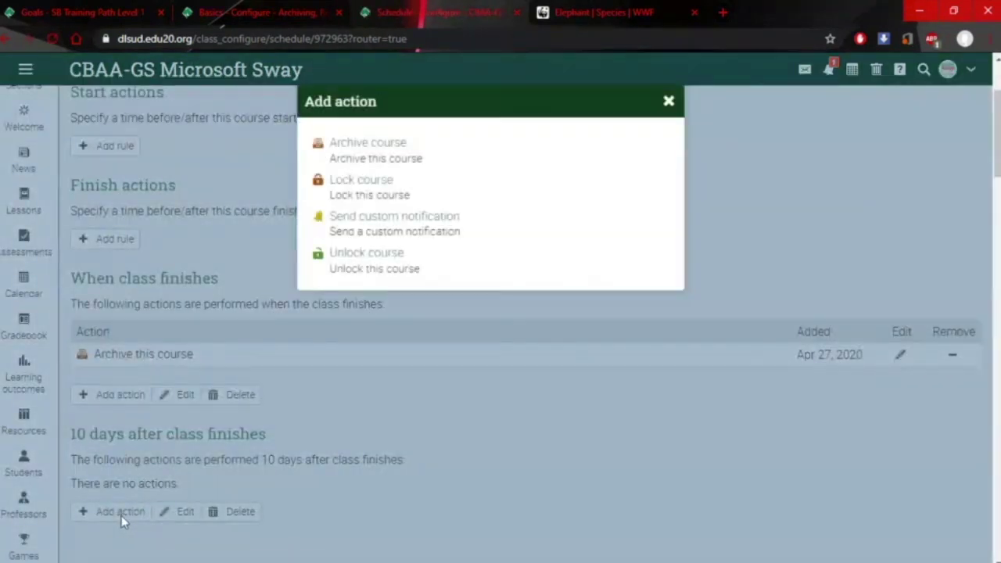
click(369, 143)
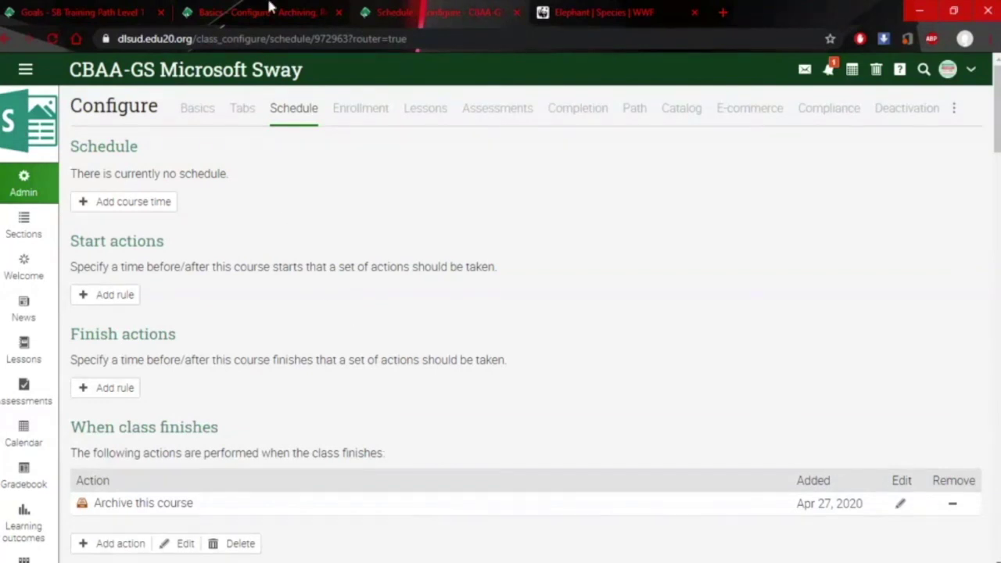
click(247, 16)
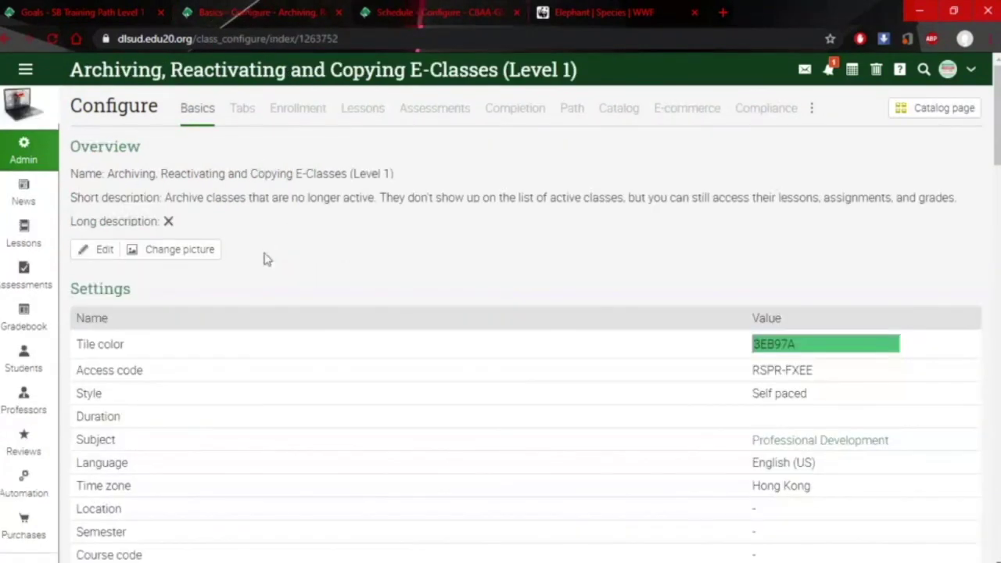
mouse_move(6, 151)
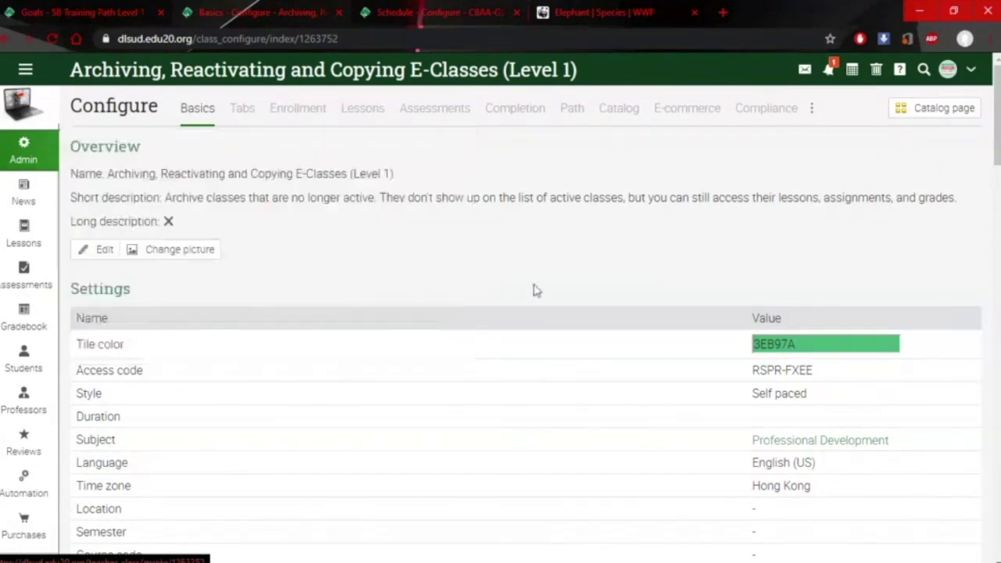
click(415, 12)
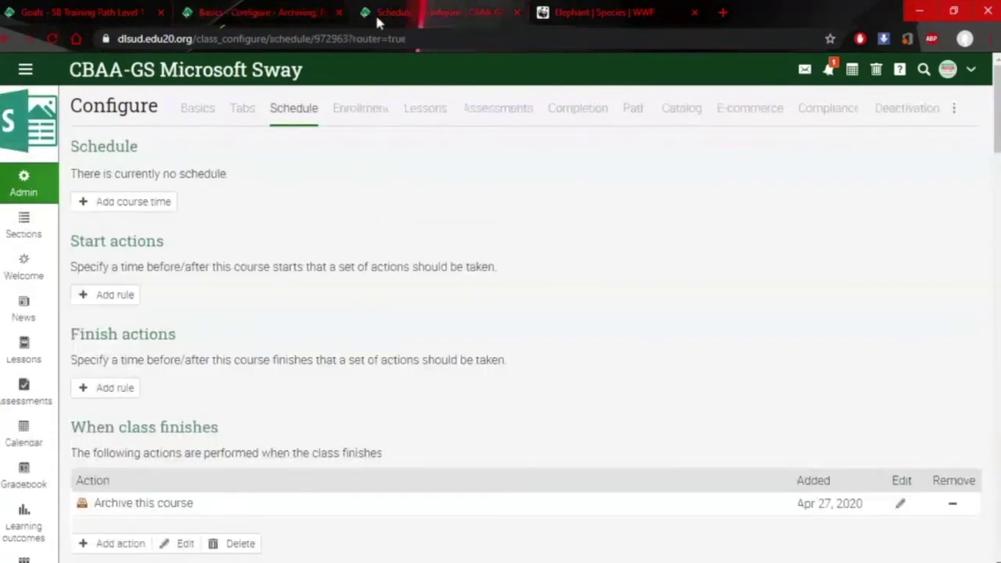
Go to the home page and open the Teaching list of courses
click(26, 69)
click(32, 113)
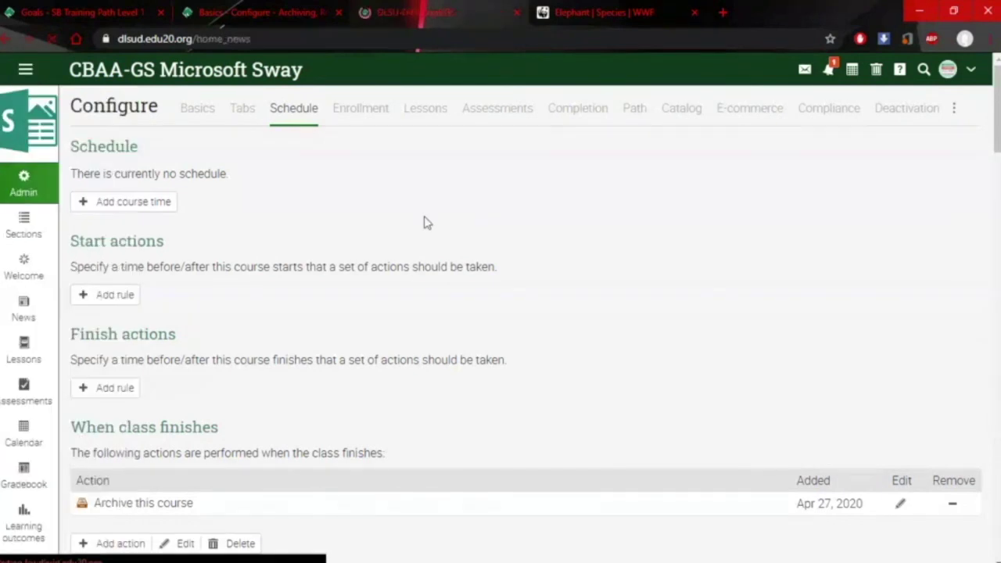
click(158, 113)
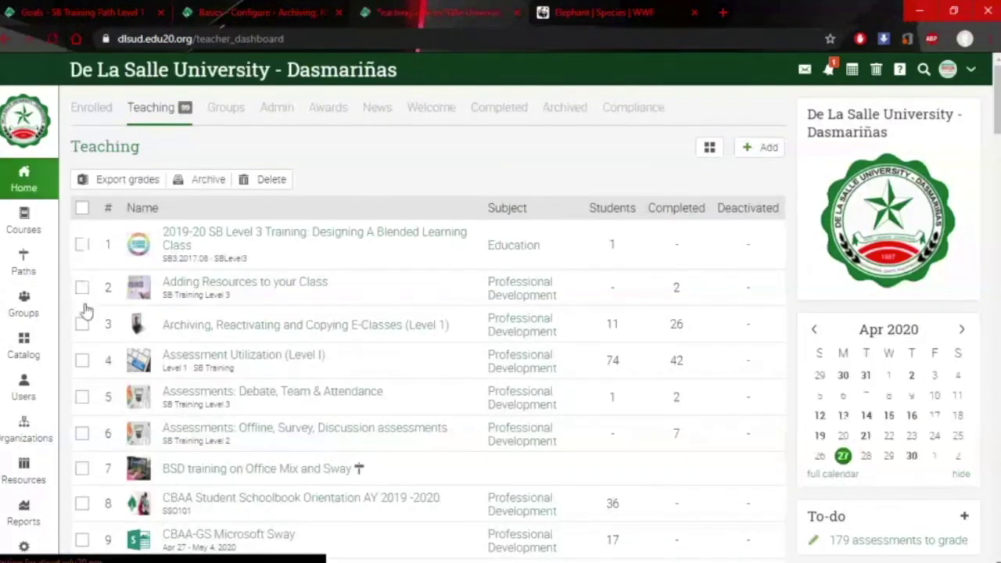
Select the Assessment Utilization (Level I) and Archiving, Reactivating and Copying E-Classes (Level 1) courses, and clear the selection without archiving them
click(82, 361)
click(82, 324)
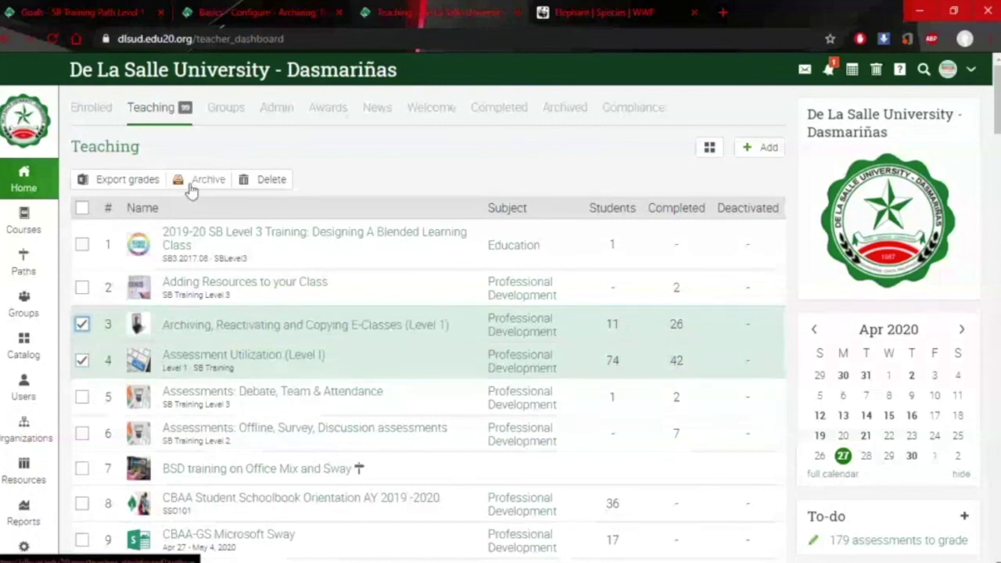
click(83, 327)
click(82, 361)
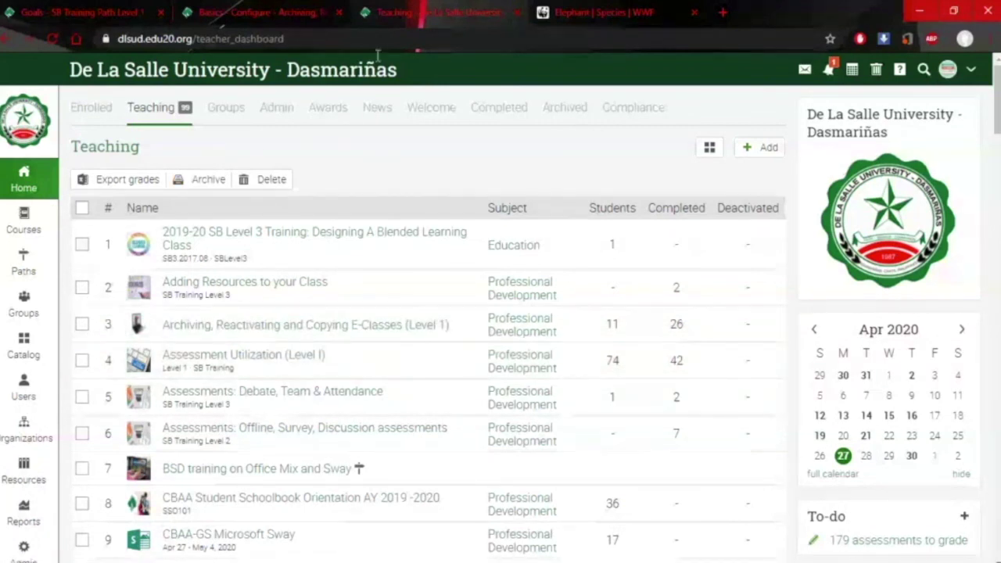
Open the CBAA-GS Microsoft Sway course's Schedule configuration and review its finish rules and their archive actions
scroll(250, 469, down, 2)
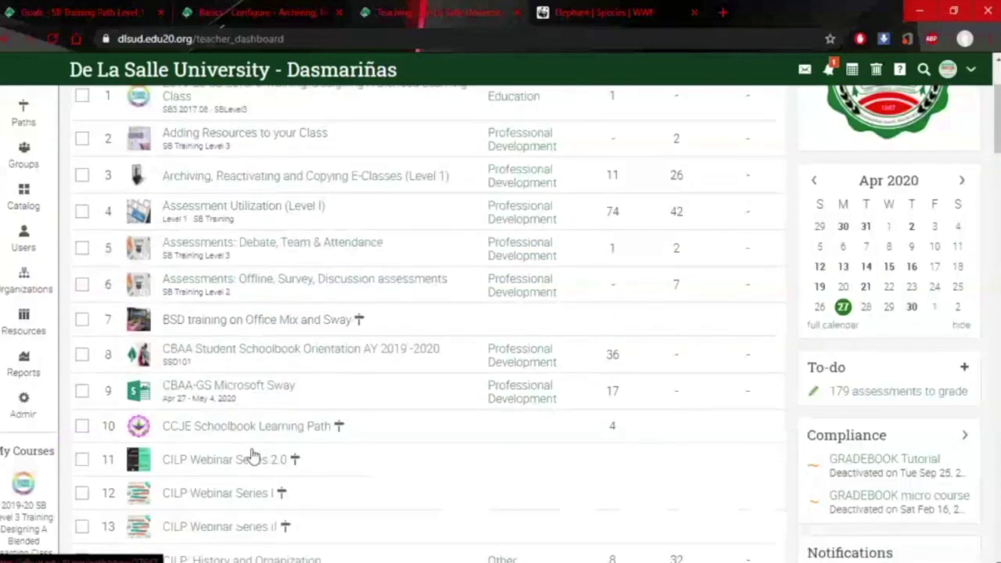
click(244, 387)
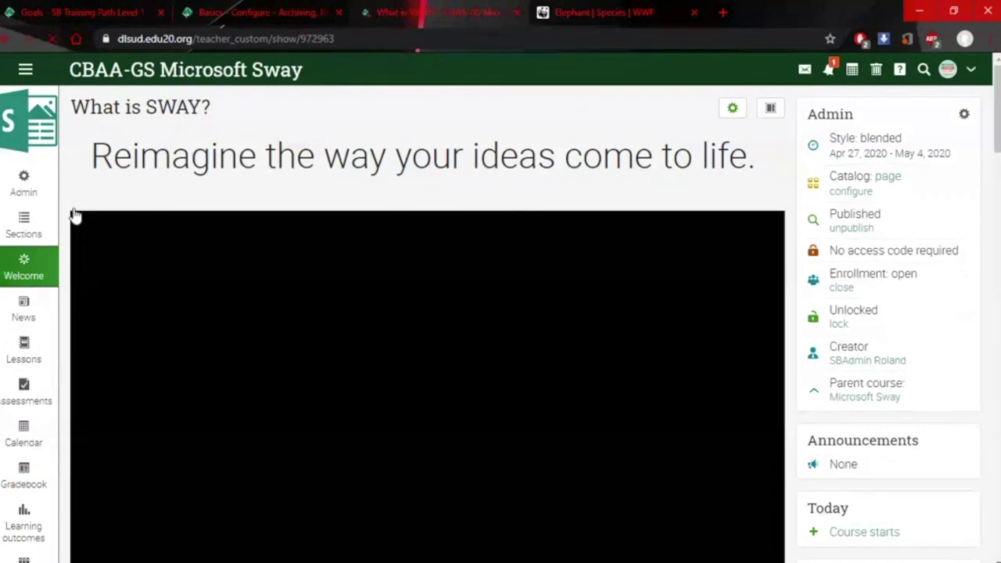
click(24, 185)
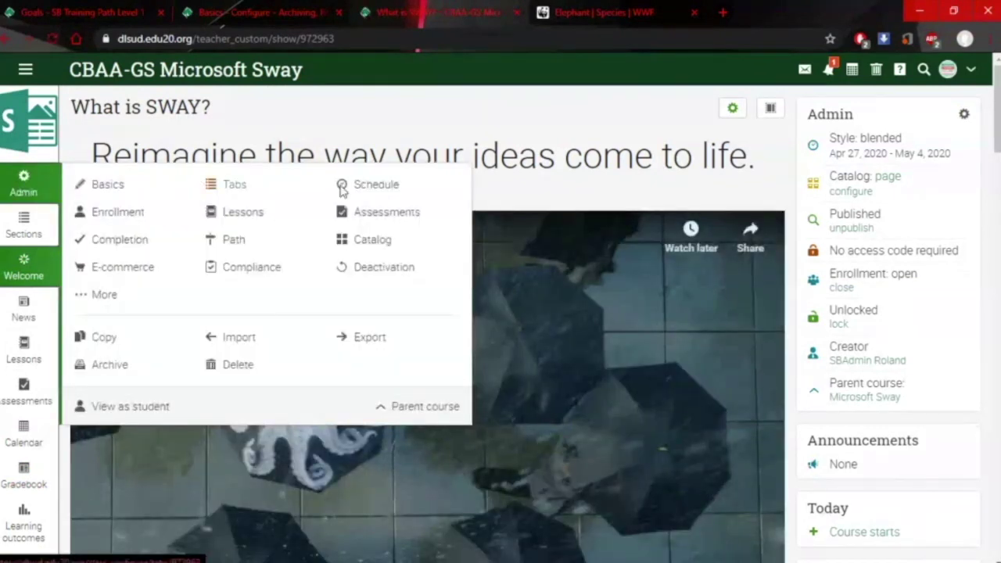
click(363, 187)
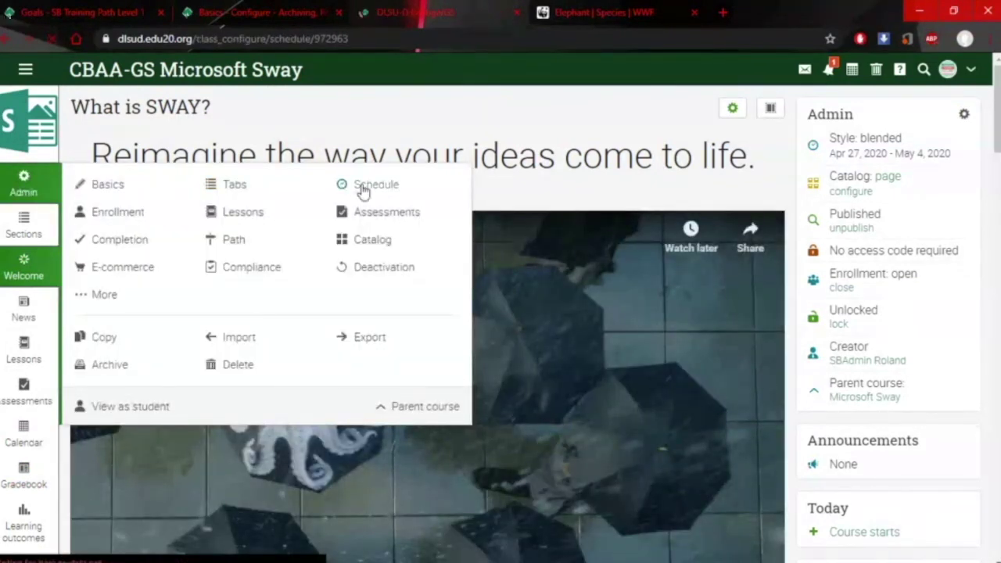
scroll(172, 319, down, 2)
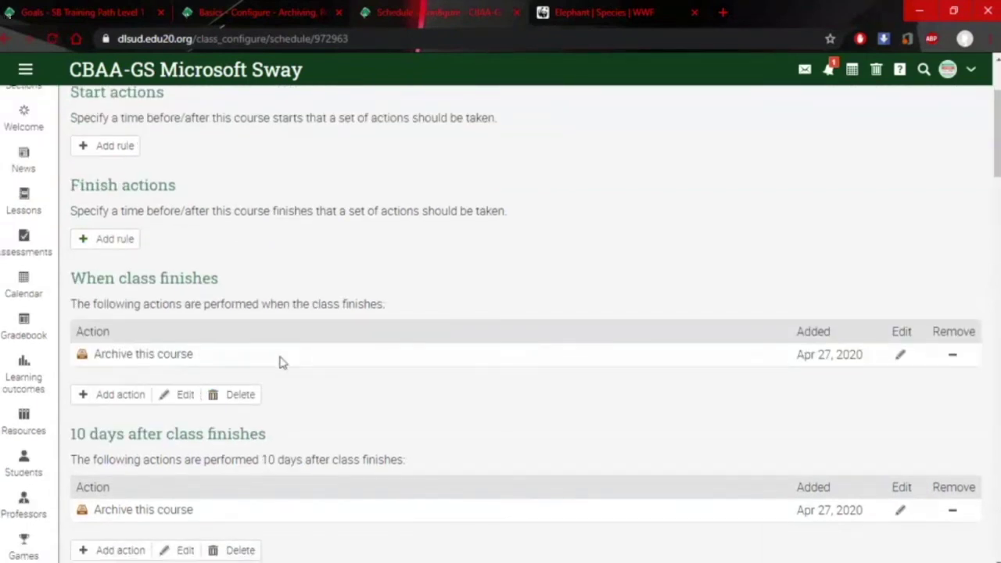
scroll(315, 427, down, 2)
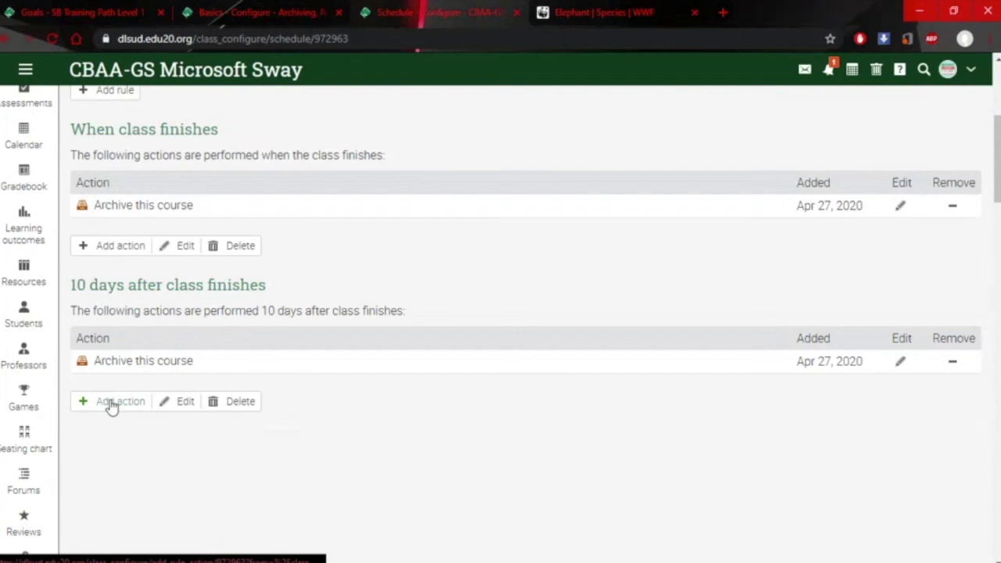
In the Archiving, Reactivating and Copying E-Classes course, open the Reactivate Archived classes lesson's section on reactivating classes from the Archived tab
click(247, 19)
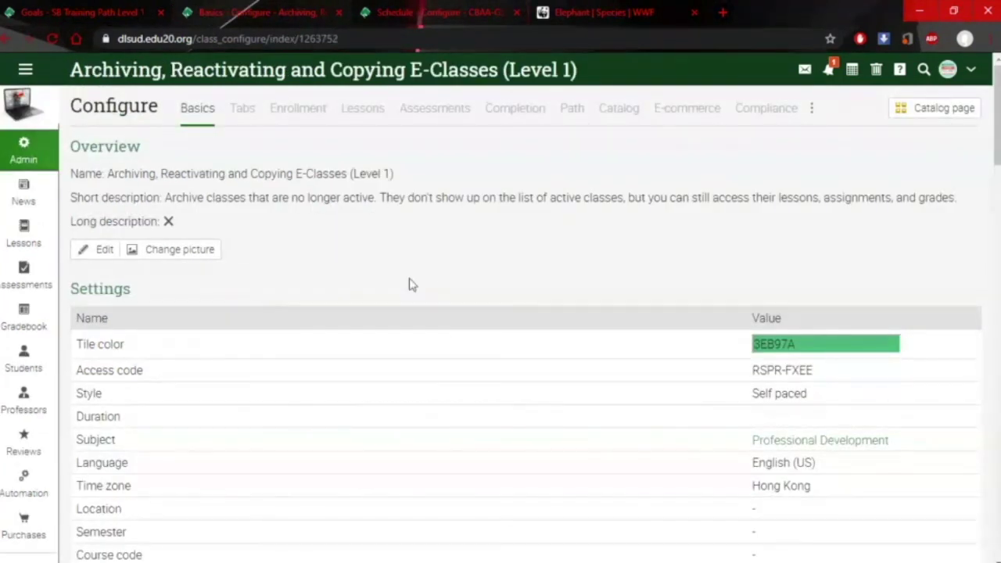
click(43, 244)
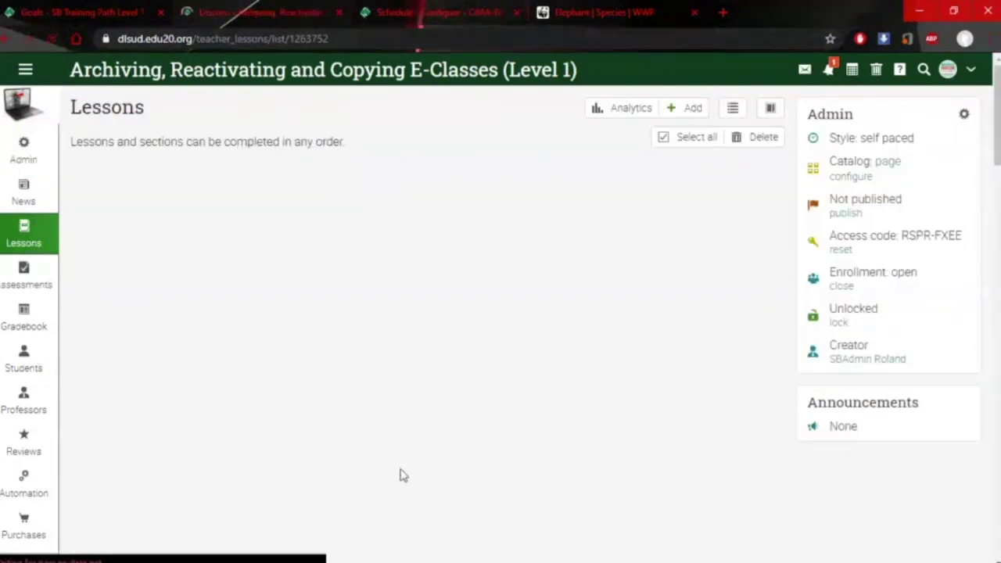
scroll(480, 364, down, 2)
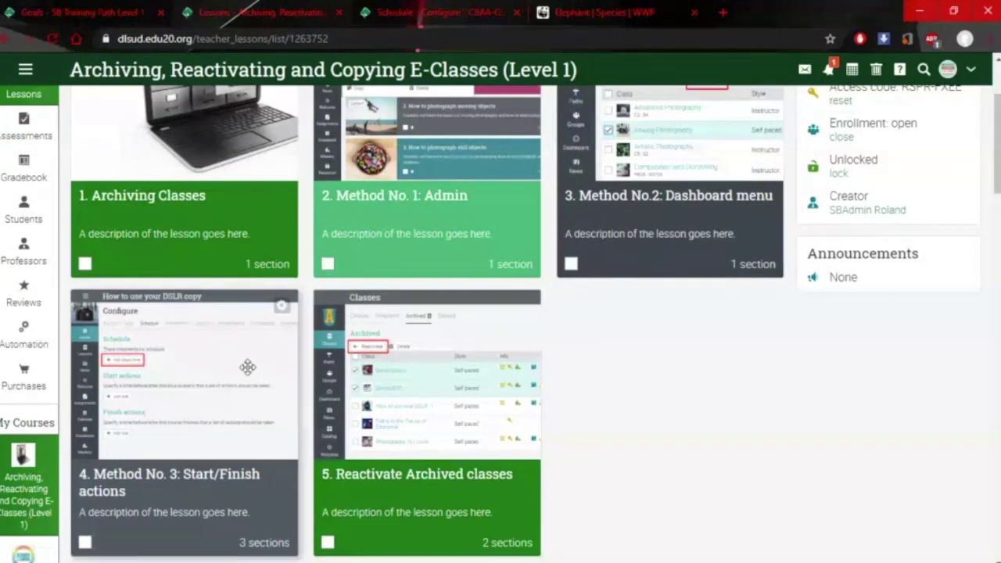
click(440, 486)
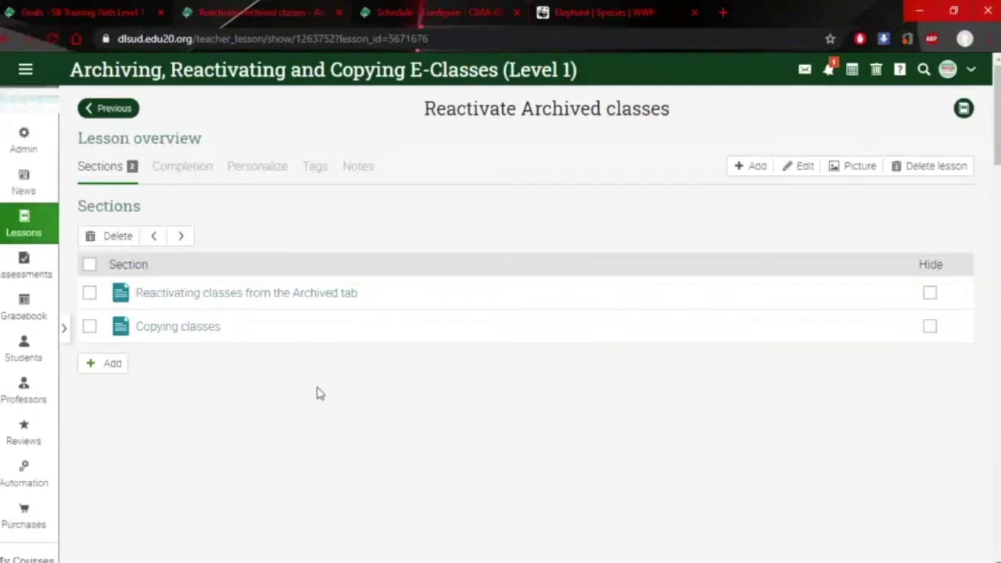
click(247, 296)
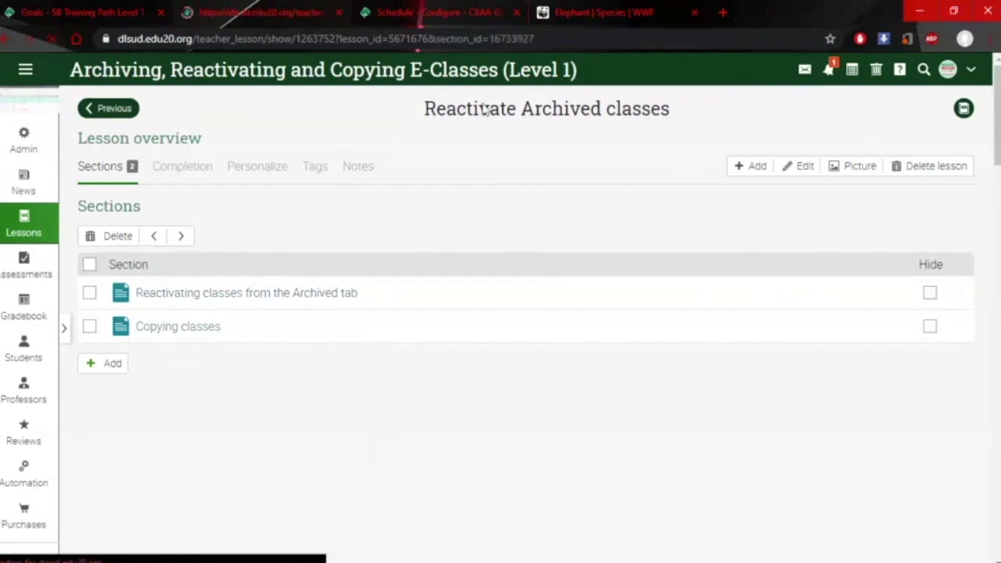
Switch back to the CBAA-GS Microsoft Sway tab, open the home page's Archived list, and look through the archived courses
click(420, 15)
click(26, 69)
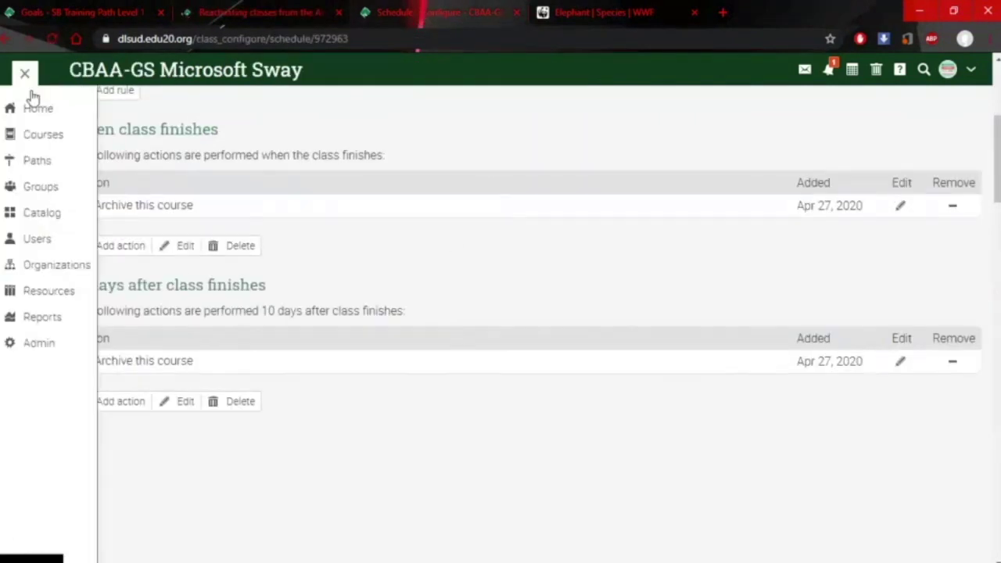
click(31, 111)
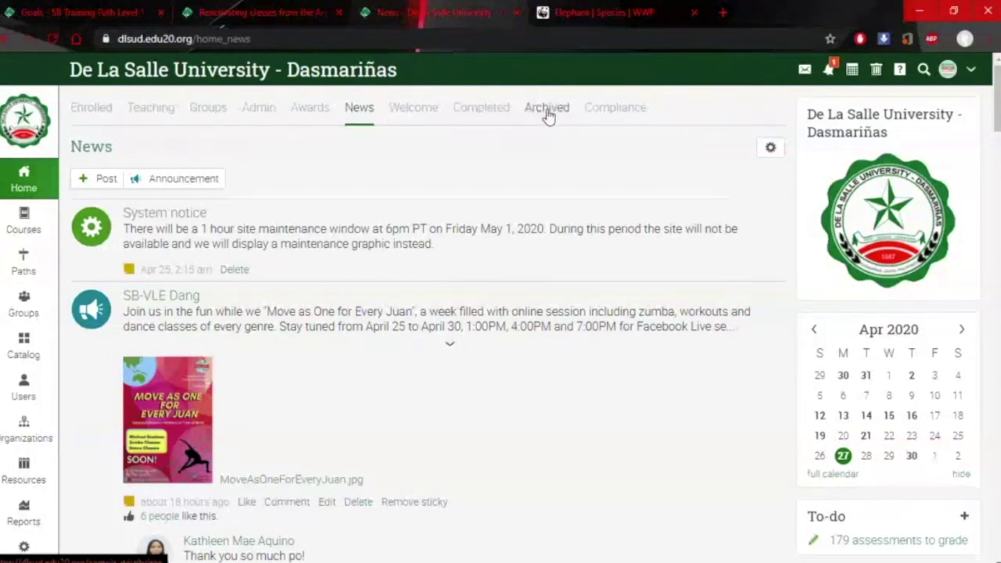
click(547, 111)
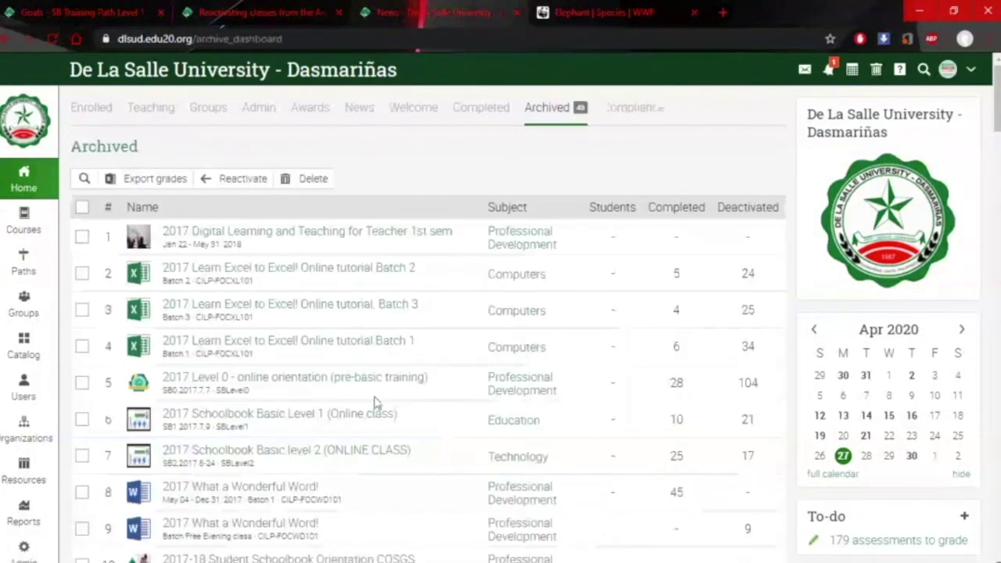
scroll(344, 438, down, 3)
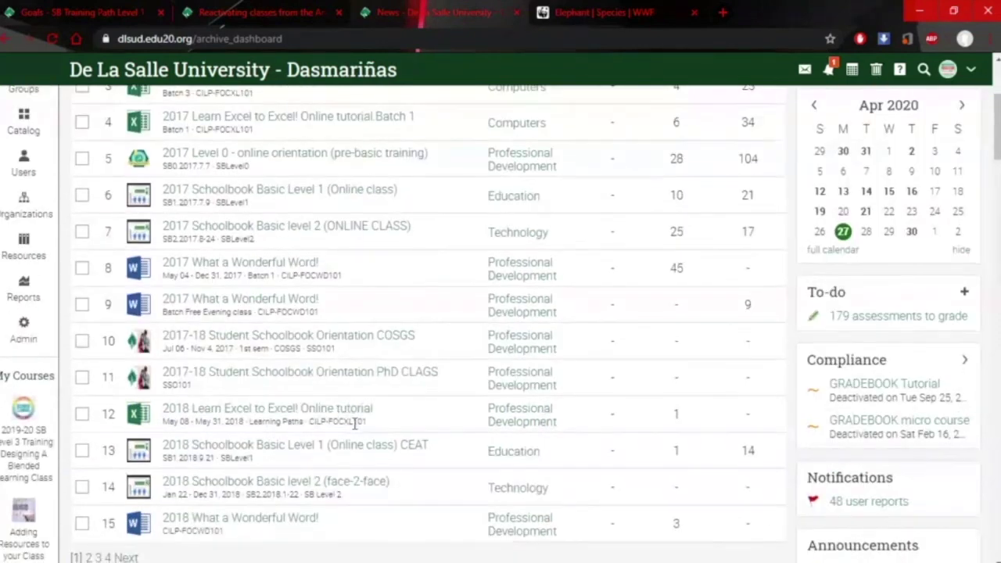
scroll(353, 428, down, 3)
scroll(353, 426, up, 6)
scroll(354, 428, down, 4)
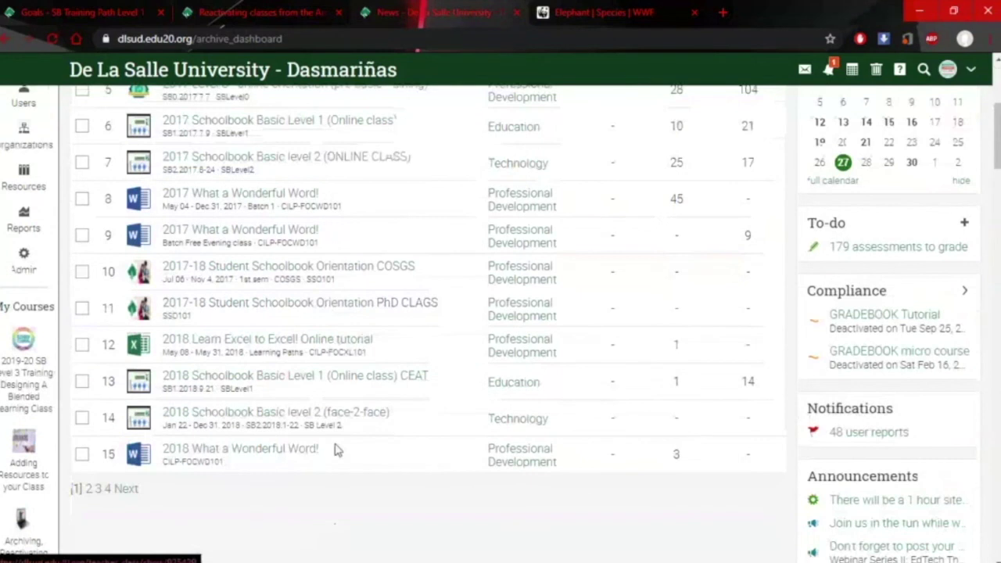
scroll(338, 422, up, 4)
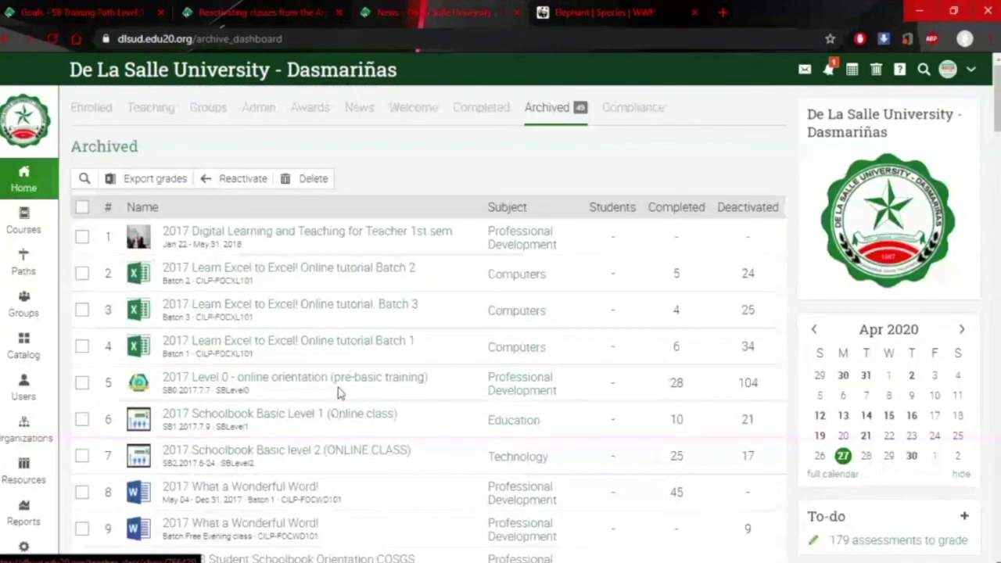
Select the 2017 Digital Learning and Teaching for Teacher 1st sem course in the Archived list, and clear the selection without reactivating it
click(82, 237)
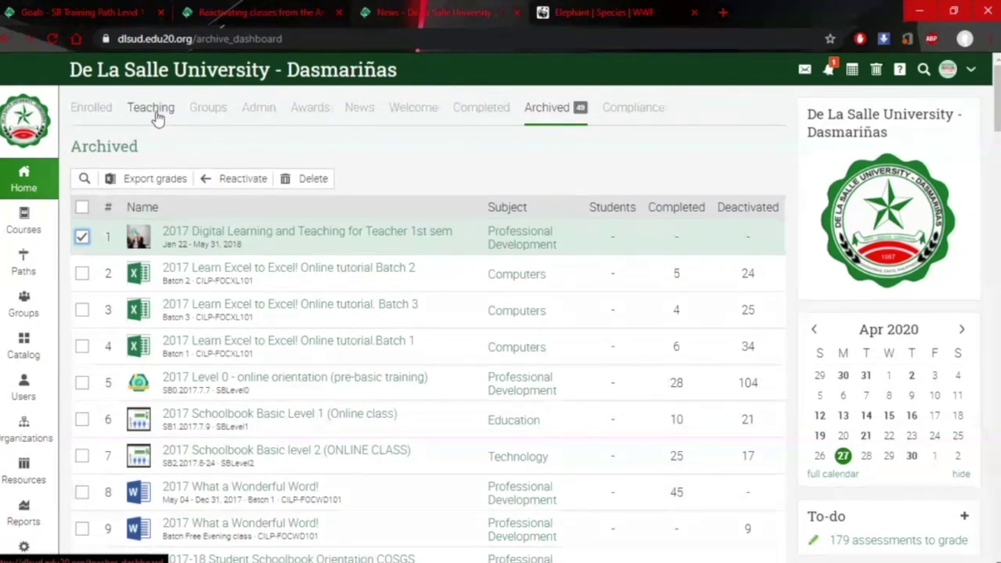
click(82, 238)
scroll(373, 320, down, 3)
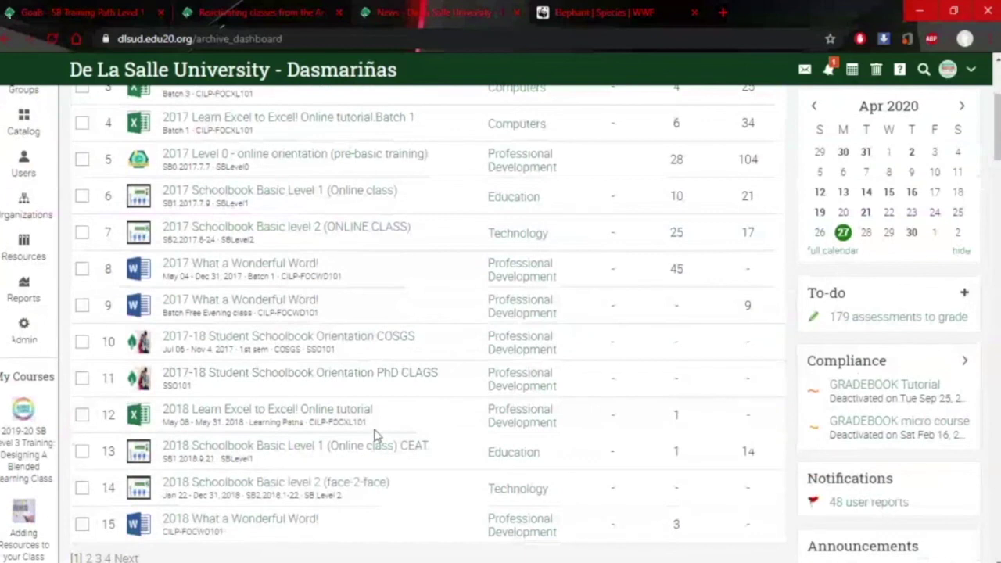
Finish viewing the Archived list and, in the Archiving, Reactivating and Copying E-Classes course, continue to the Copying classes section
scroll(375, 437, up, 2)
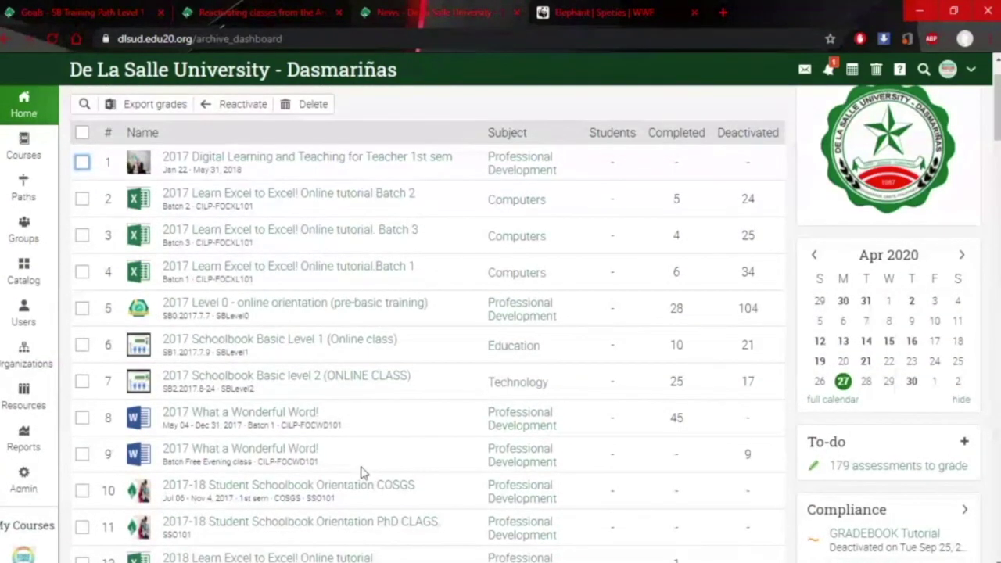
scroll(361, 473, down, 2)
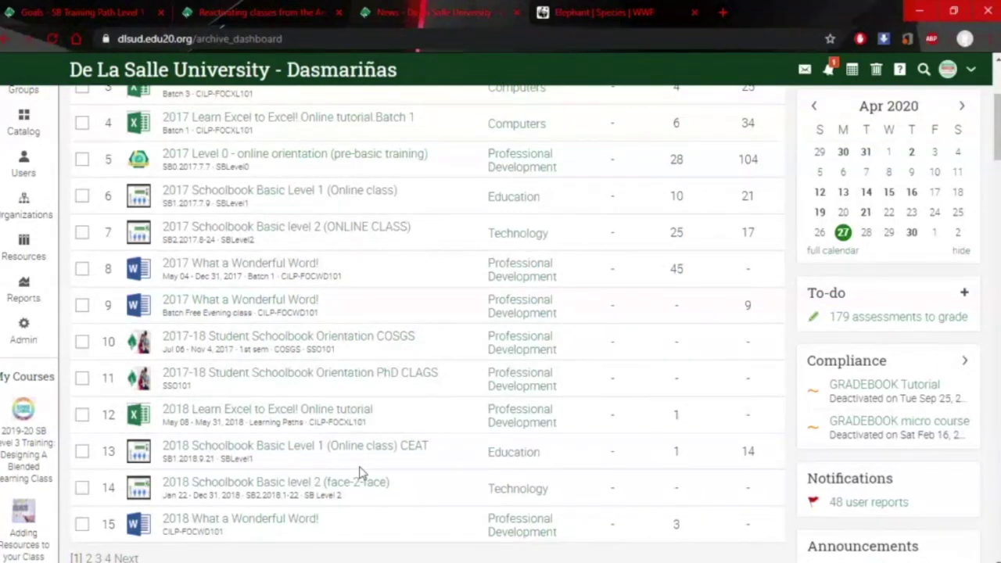
scroll(360, 472, up, 3)
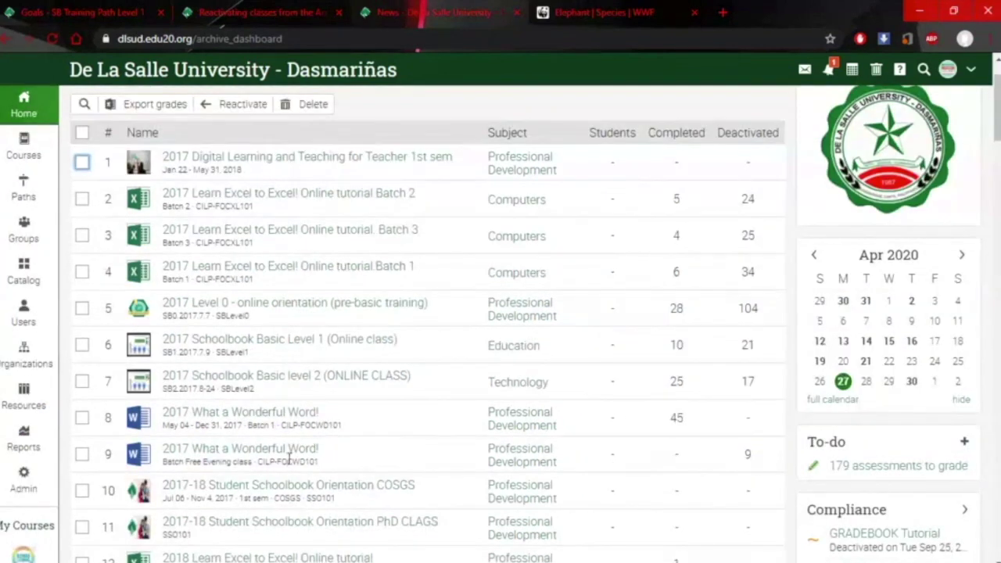
scroll(289, 457, up, 1)
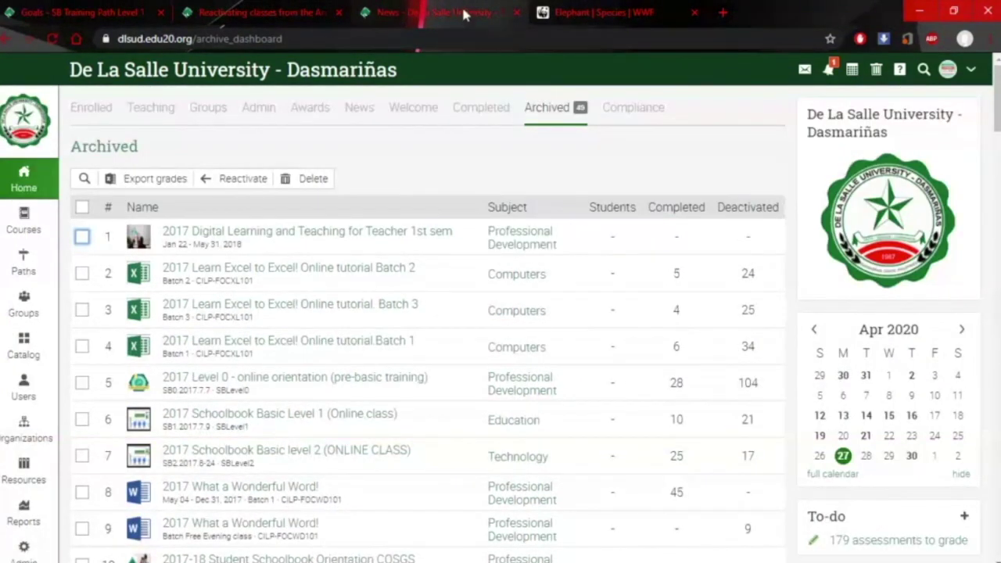
click(291, 12)
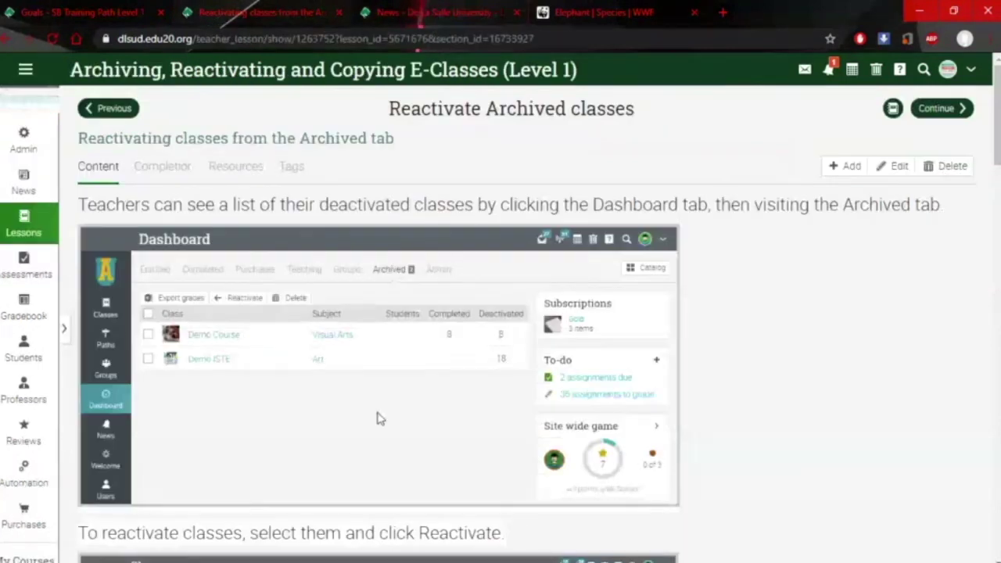
click(936, 108)
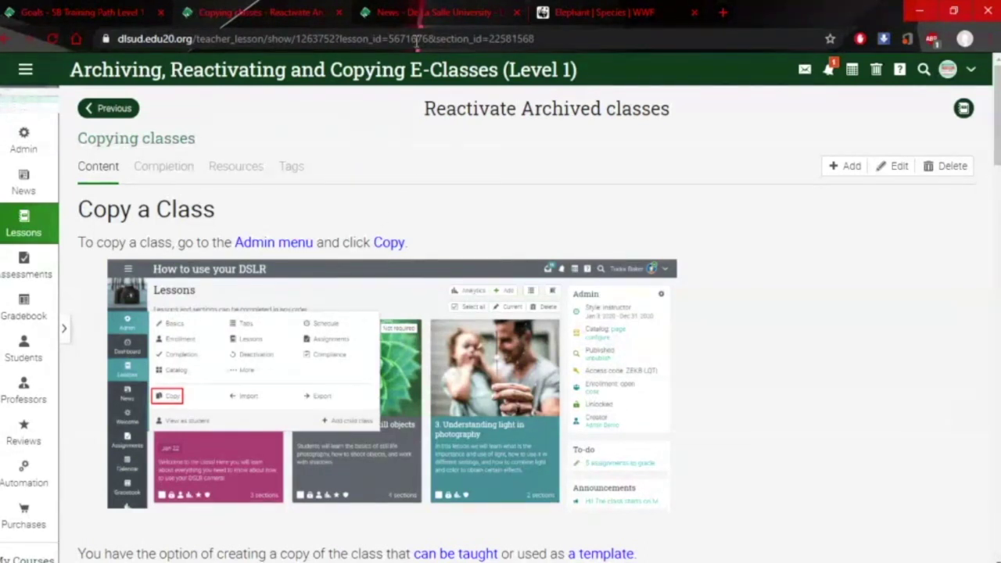
Back in the Archived list's browser tab, open the 2017 Digital Learning and Teaching for Teacher 1st sem course and show its lessons
click(419, 12)
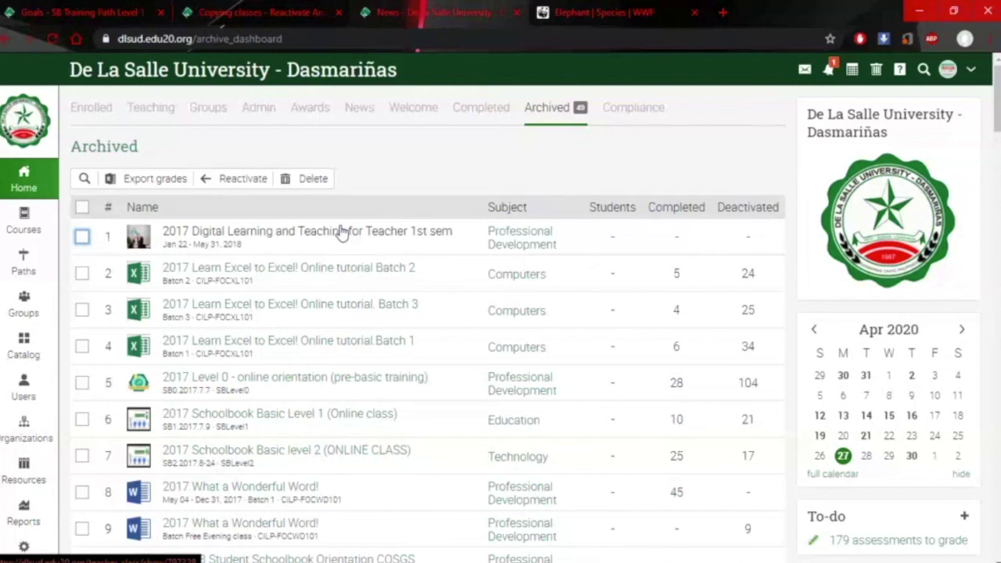
click(320, 236)
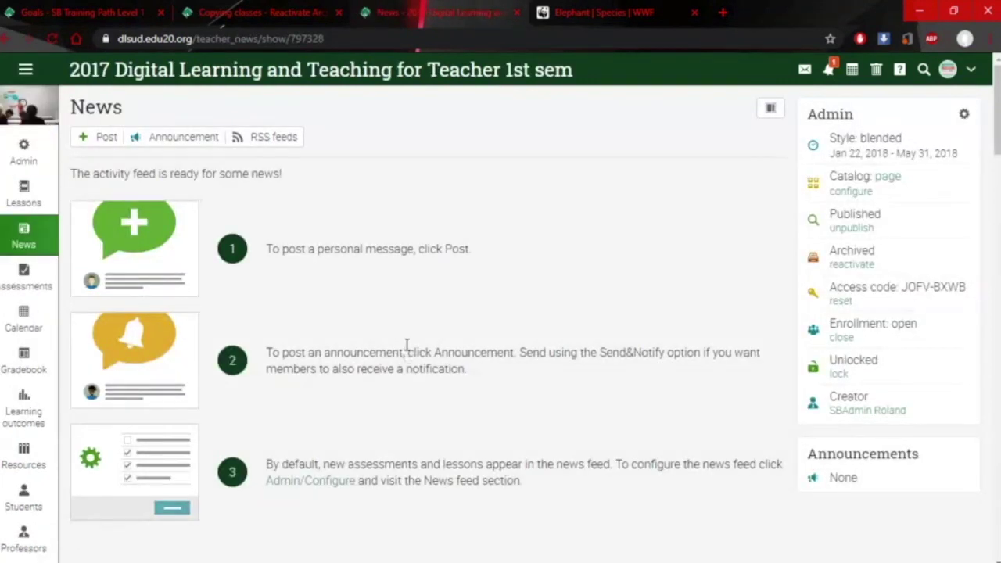
click(27, 200)
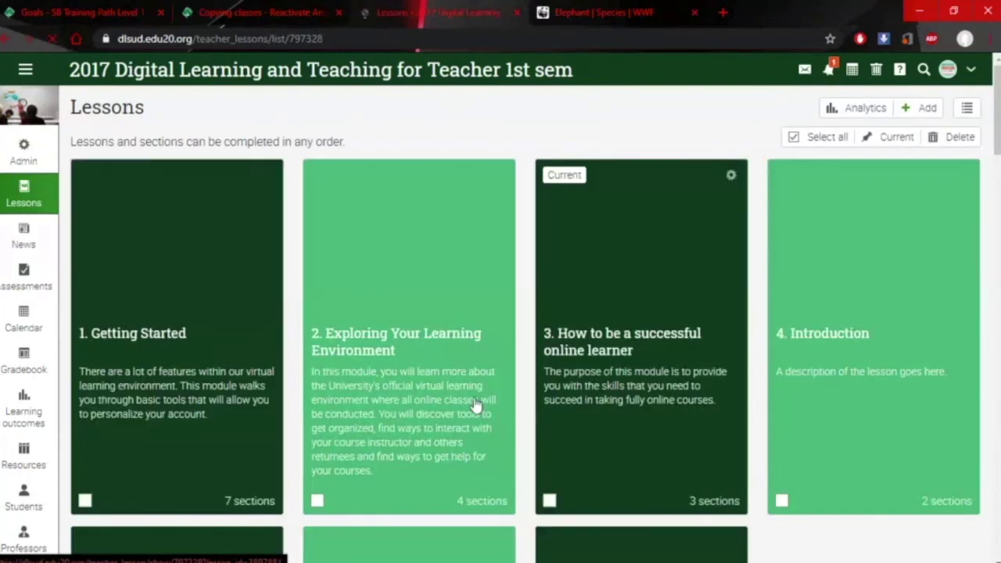
Start copying the archived 2017 course as a course that can be taught
click(25, 150)
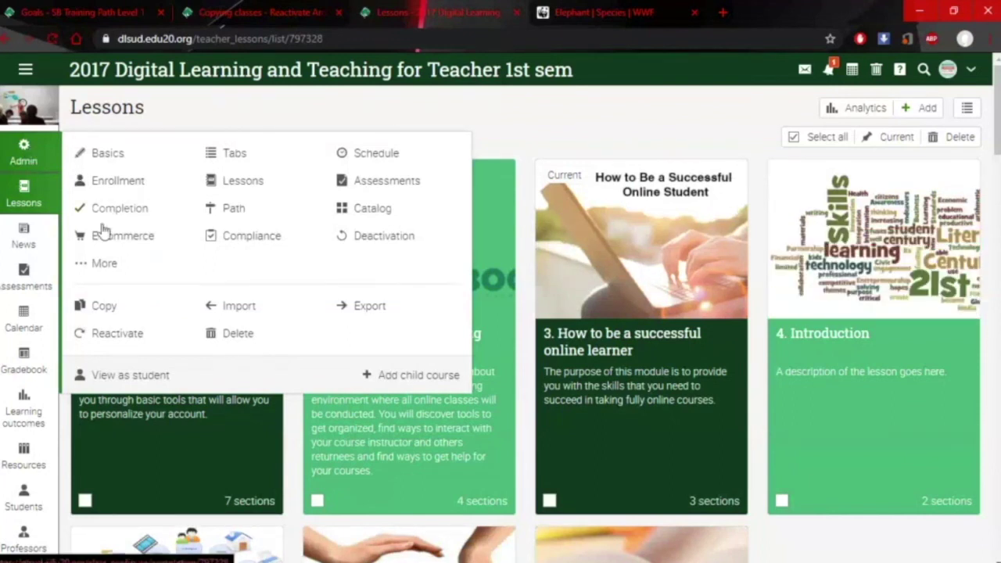
click(107, 310)
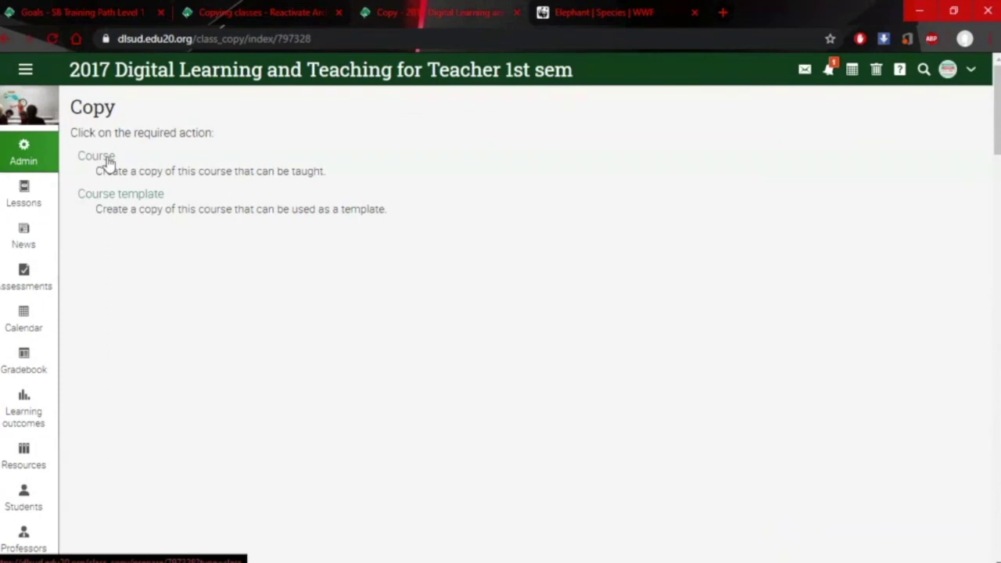
click(108, 162)
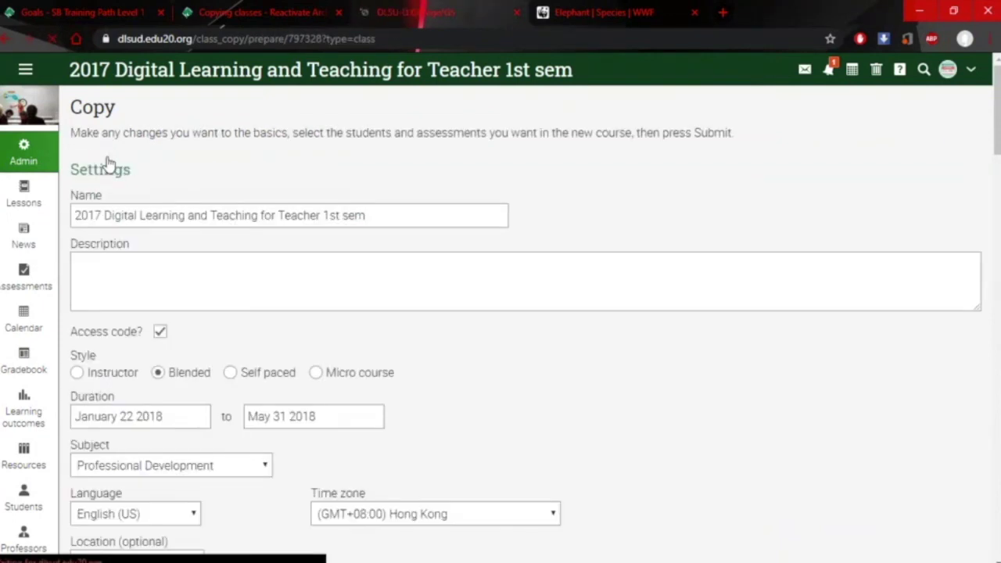
Name the course copy "2020-21 Digital Learning and Teaching for Teacher 1st sem"
key(Right)
key(Right)
key(Right)
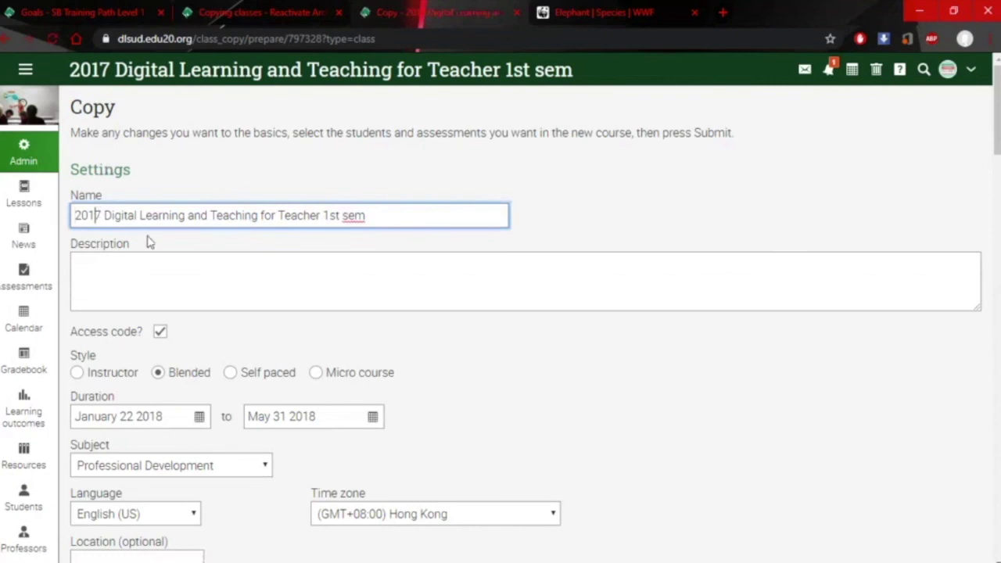
key(Left)
key(Delete)
key(Delete)
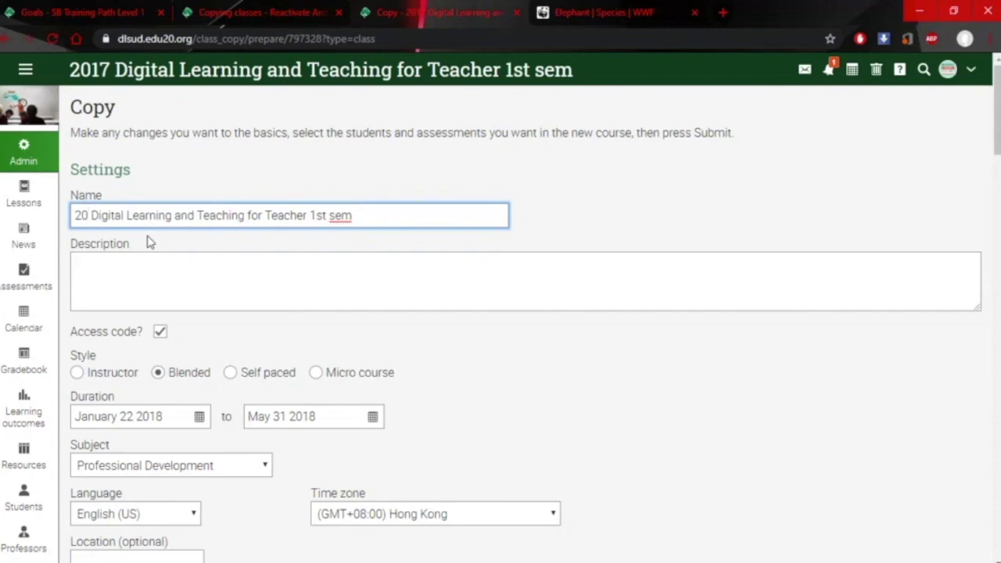
text(20)
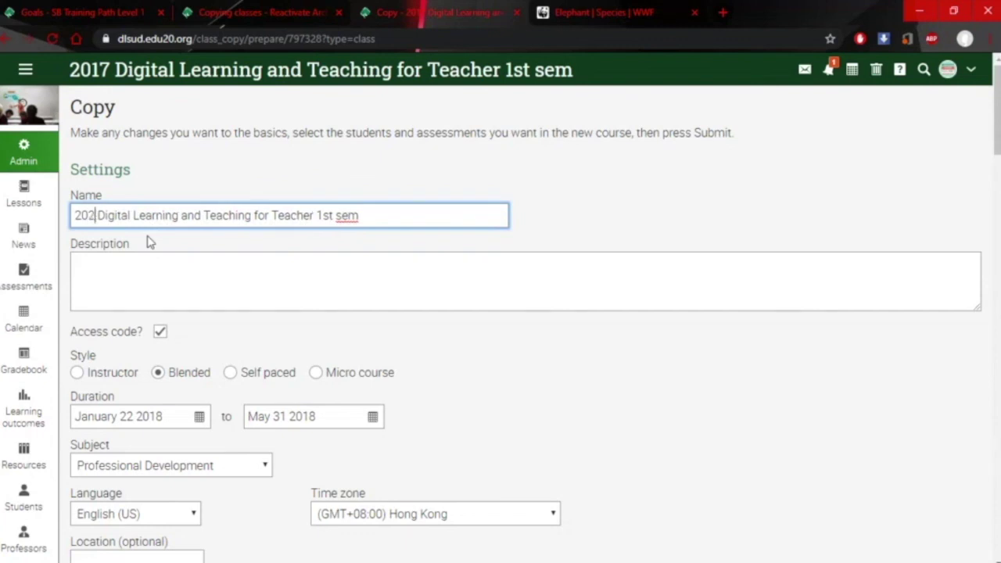
text(-21)
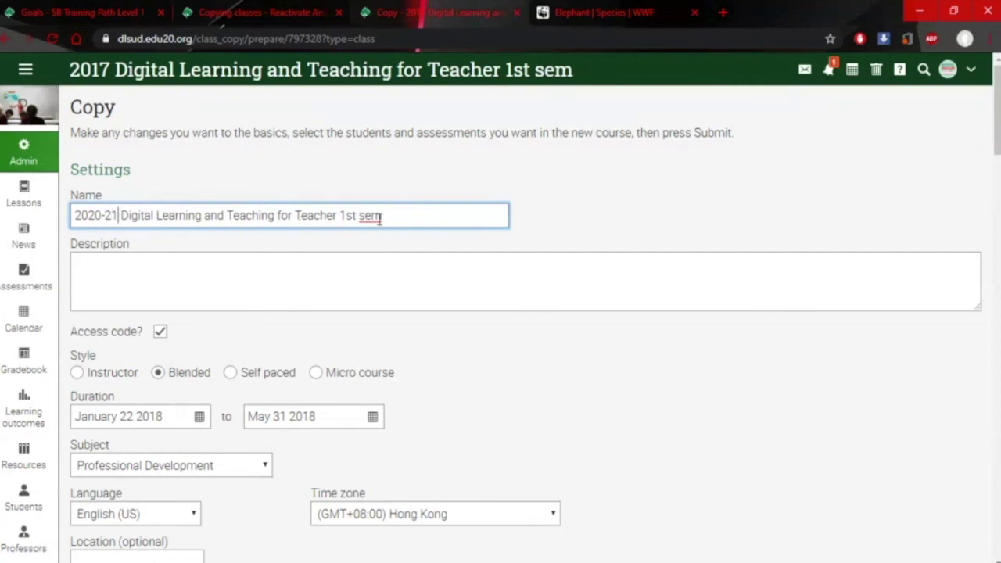
Set the start date of the course copy's duration to Aug 01 2020
scroll(226, 448, down, 1)
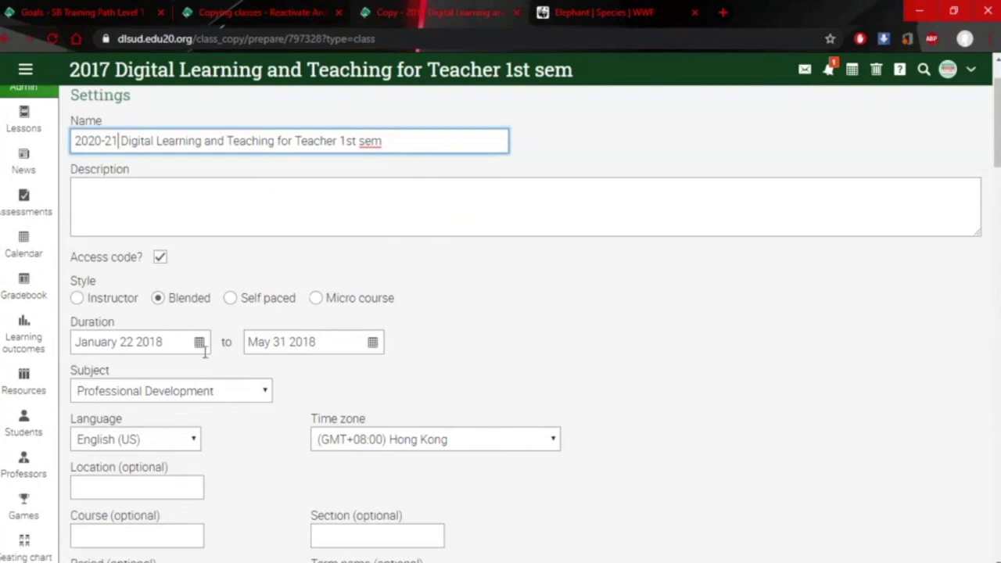
click(199, 342)
click(226, 368)
click(227, 369)
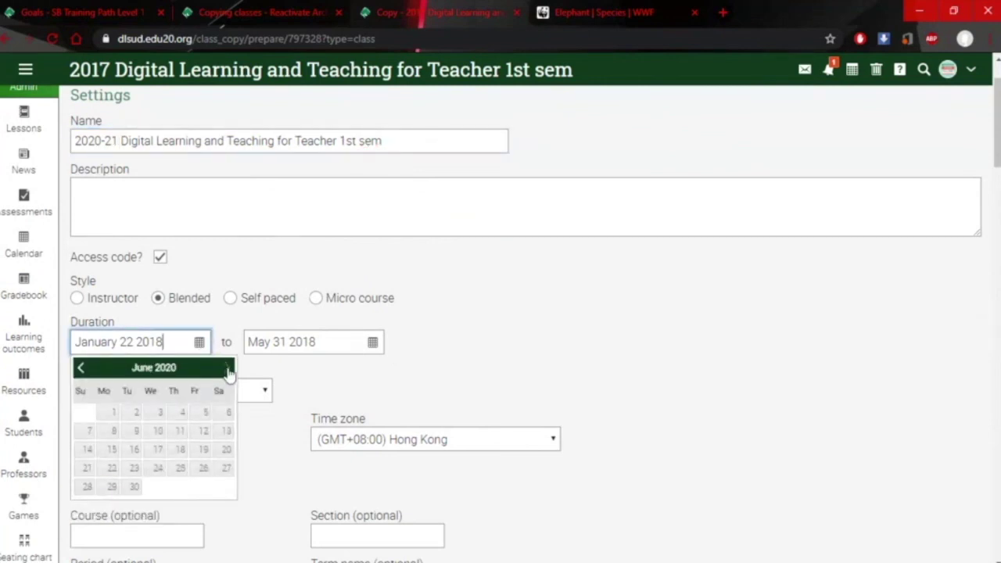
click(227, 369)
click(227, 368)
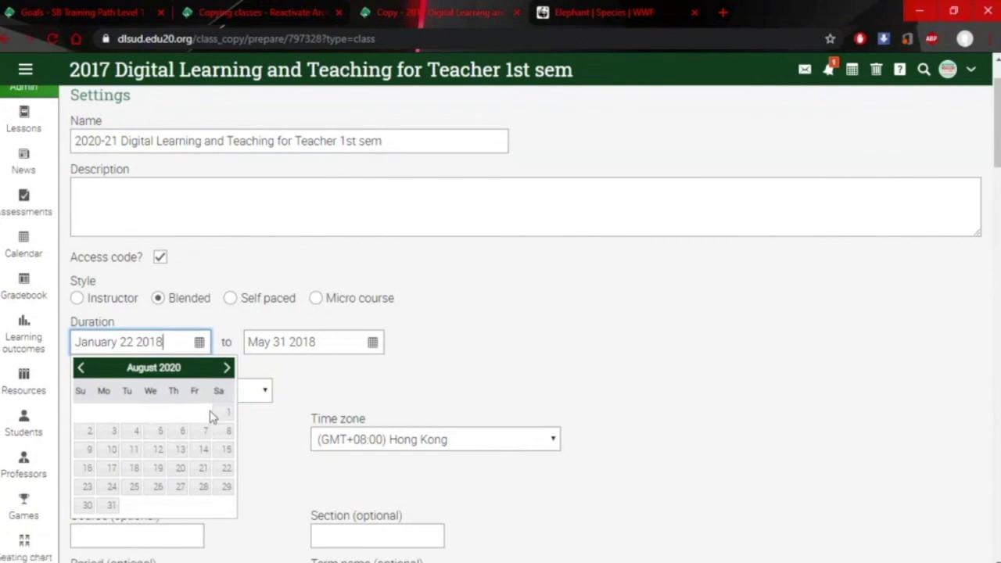
click(226, 414)
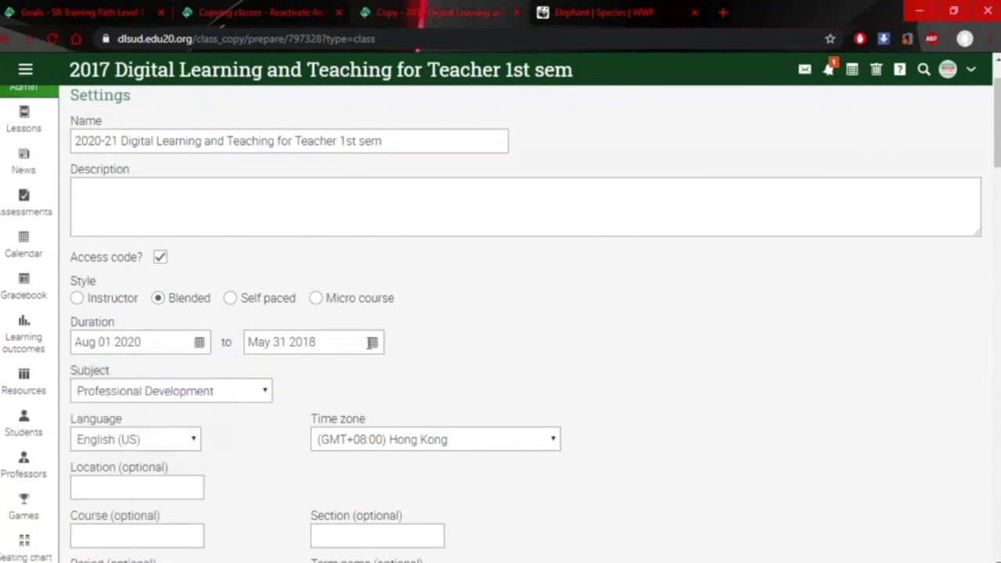
Set the end date of the course copy's duration to Dec 31 2020
click(366, 343)
click(401, 368)
click(400, 367)
click(400, 367)
click(400, 367)
click(401, 367)
click(400, 368)
click(400, 368)
click(401, 367)
click(400, 367)
click(401, 368)
click(400, 368)
click(400, 367)
key(BackSpace)
text(20)
drag(274, 342, 246, 341)
text(Dec)
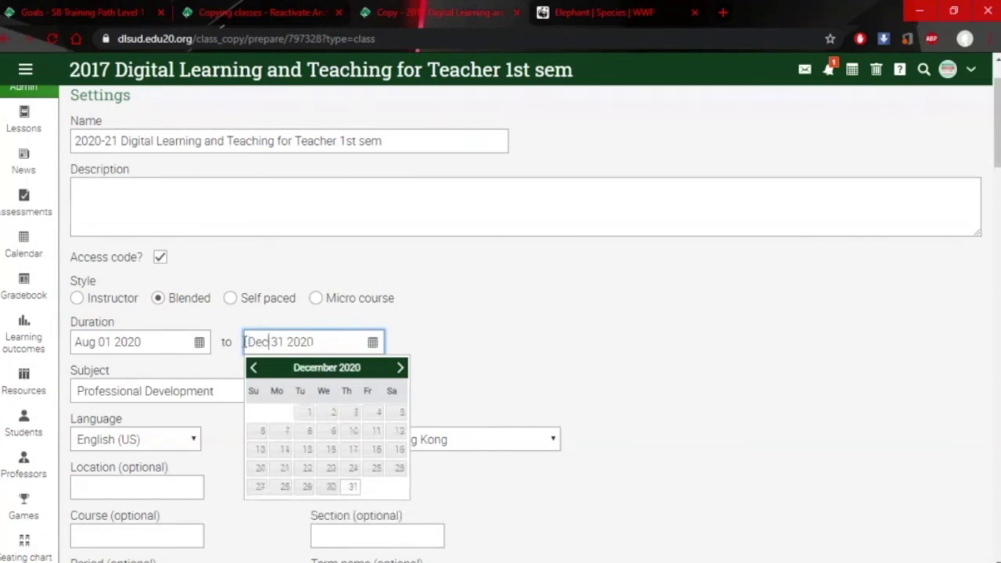
click(351, 494)
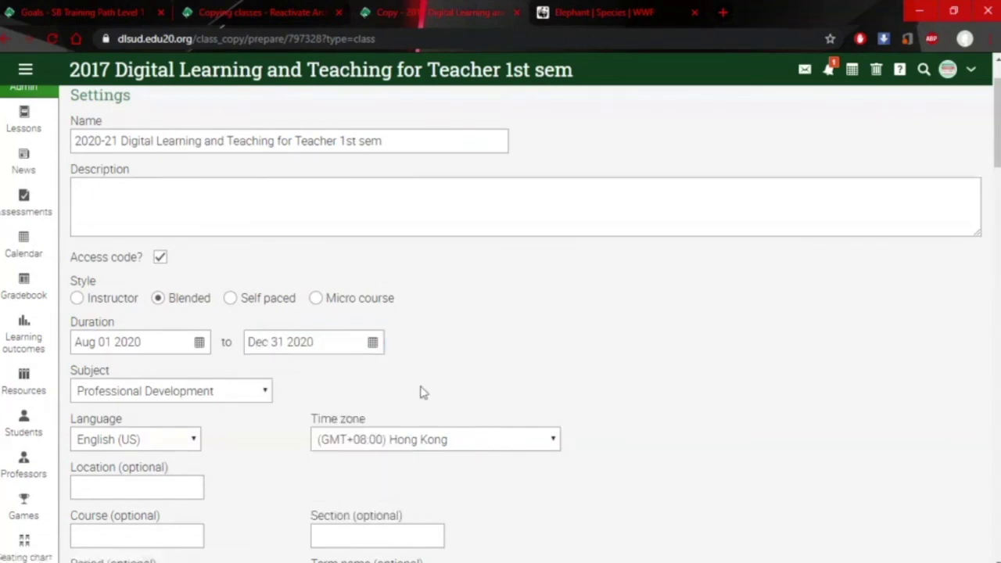
Review the remaining copy settings down to Synchronization, leave them as they are, and save the course copy
scroll(423, 384, down, 2)
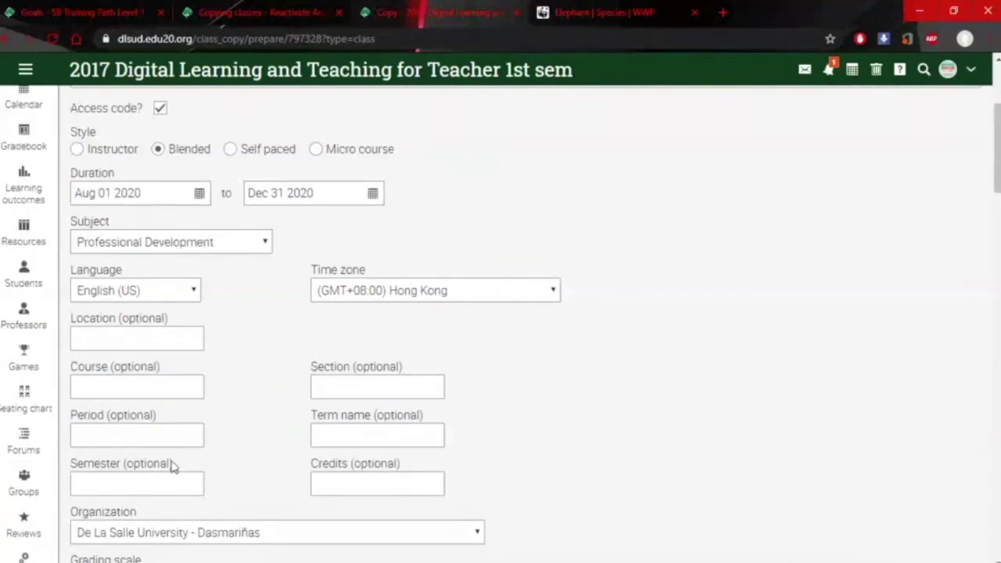
scroll(180, 462, down, 2)
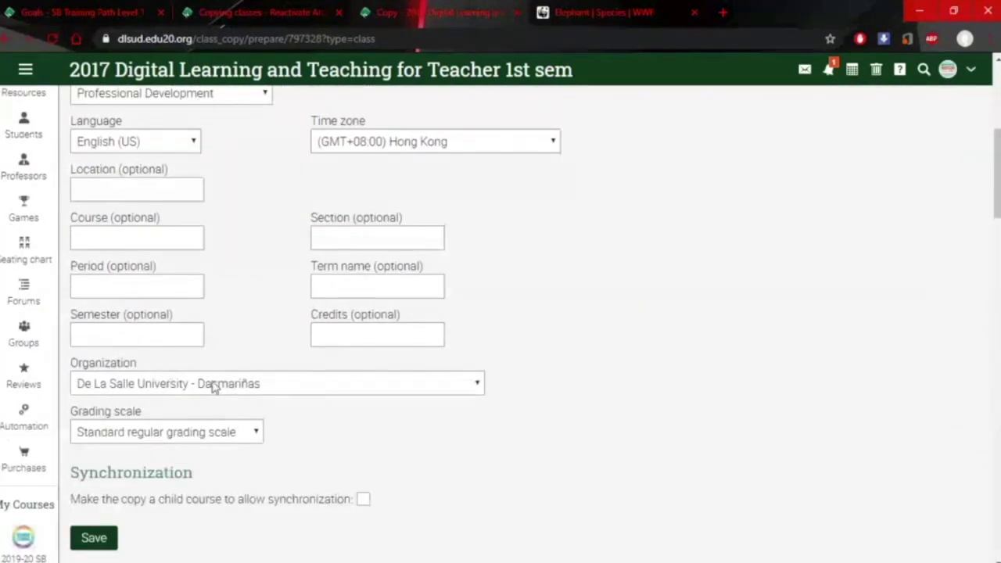
scroll(296, 444, down, 3)
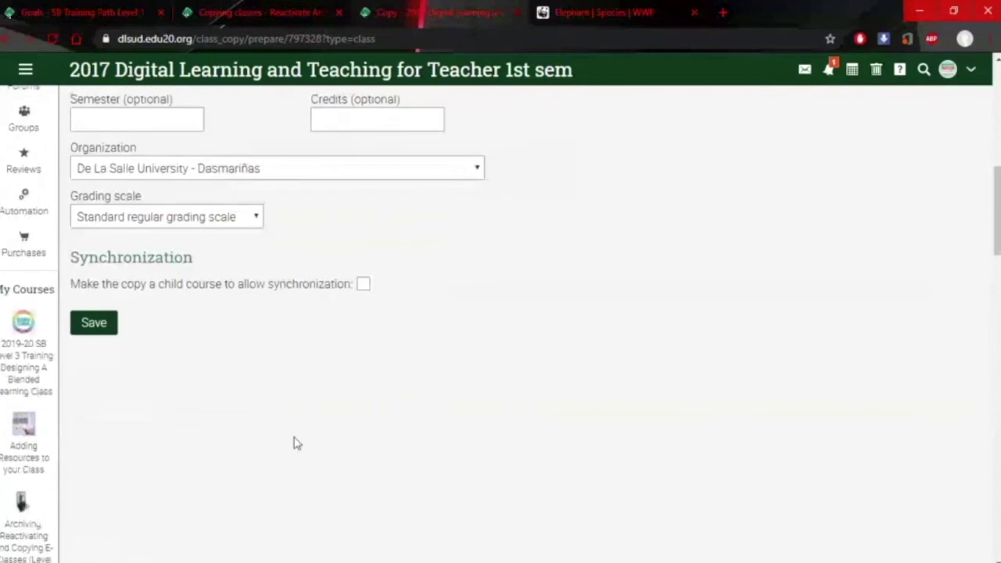
click(95, 321)
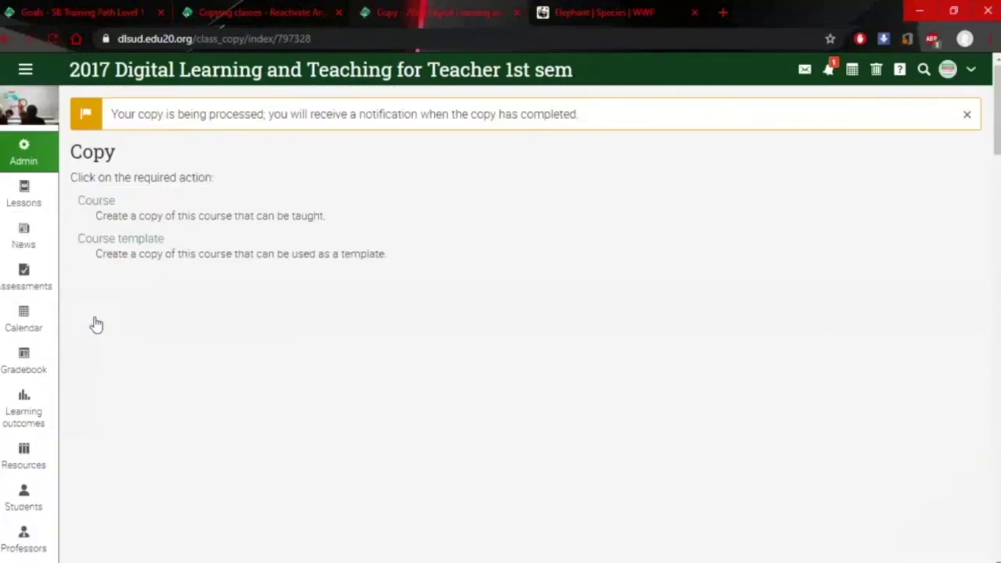
Open the class copy notification and follow its link to the 2020-21 Digital Learning and Teaching for Teacher 1st sem course
click(828, 70)
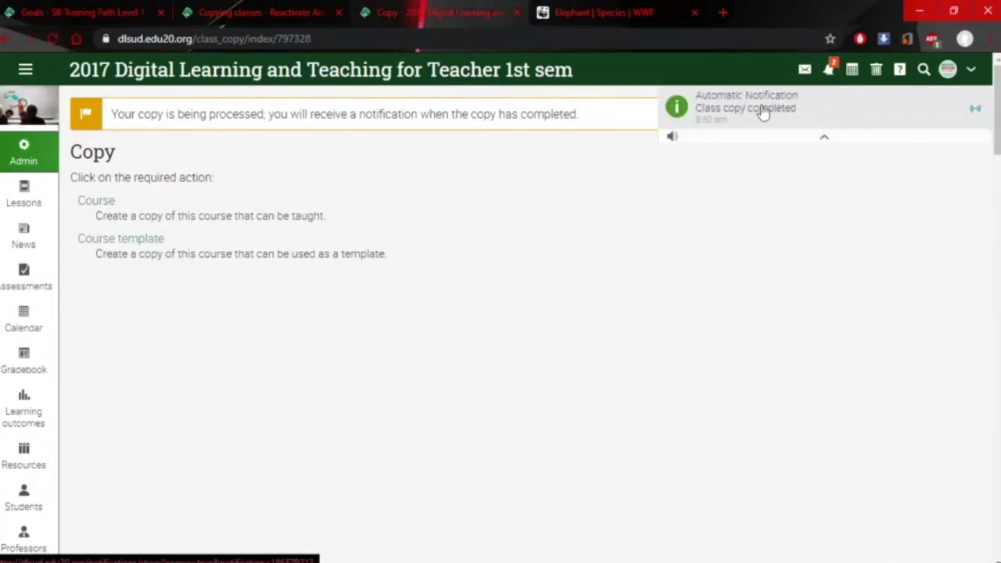
click(749, 107)
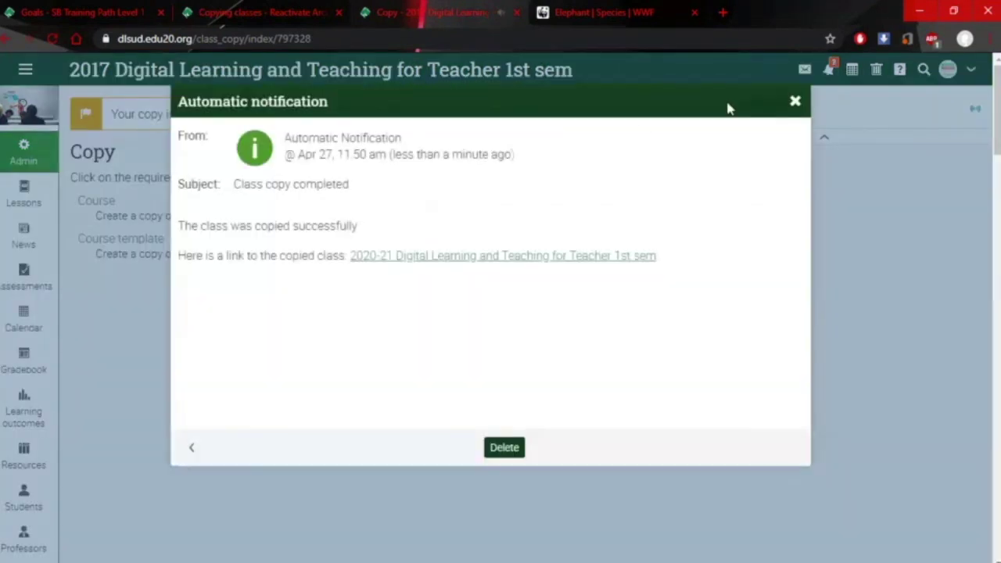
click(444, 263)
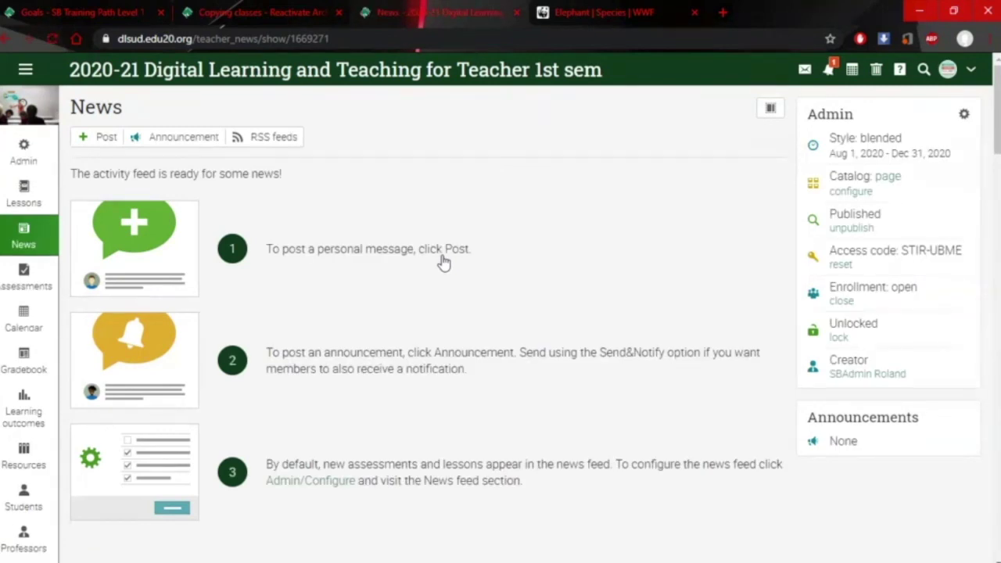
Look through the lessons of the copied 2020-21 course
click(11, 202)
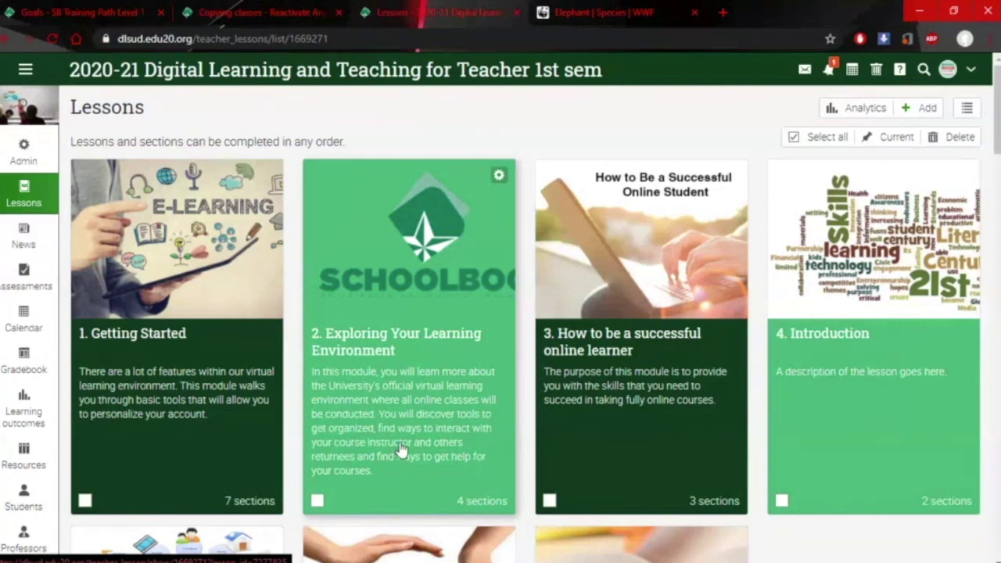
scroll(399, 452, down, 2)
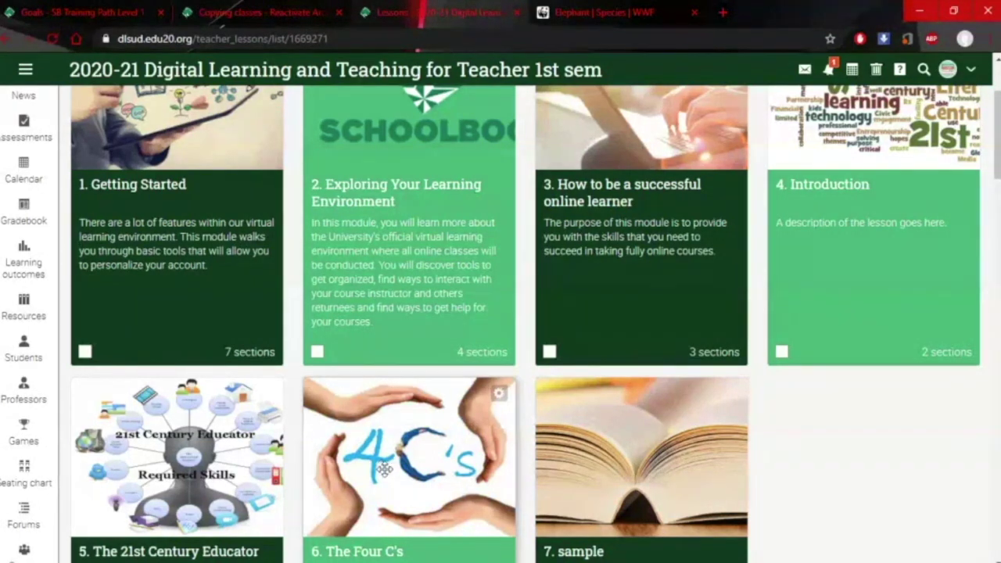
scroll(507, 354, up, 3)
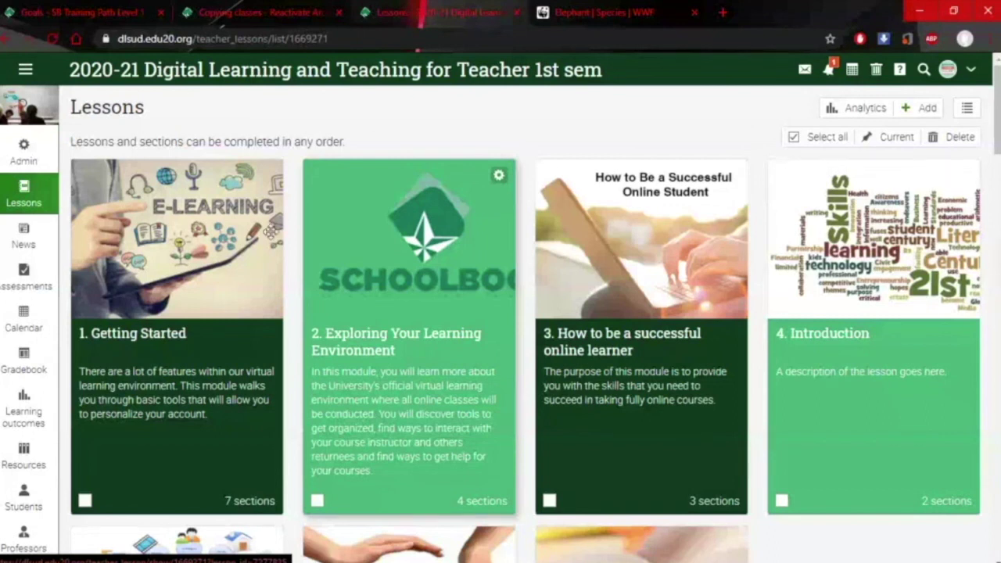
Return to the Archiving, Reactivating and Copying E-Classes lessons list, and switch to the SB Training Path Level 1 goals
click(245, 13)
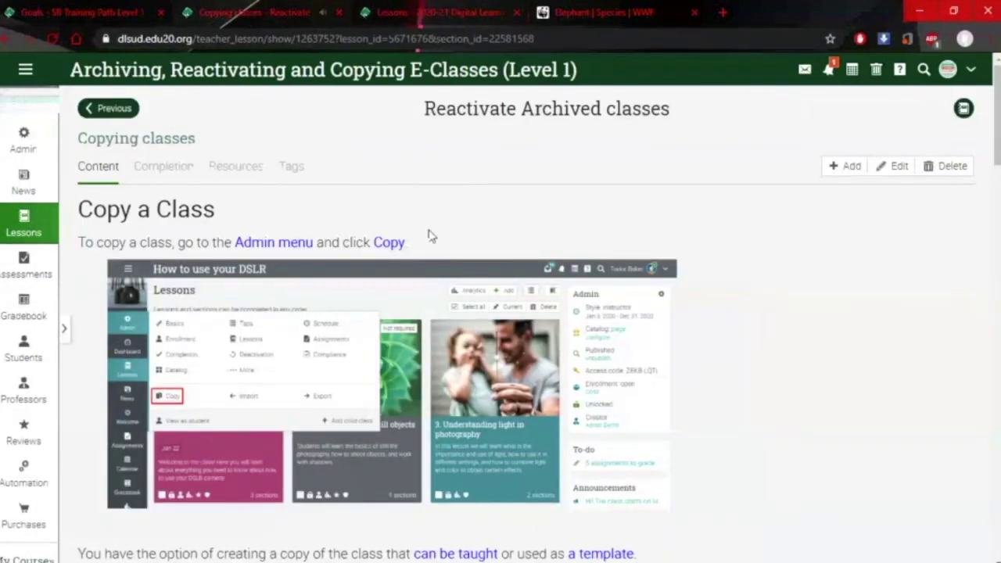
click(43, 235)
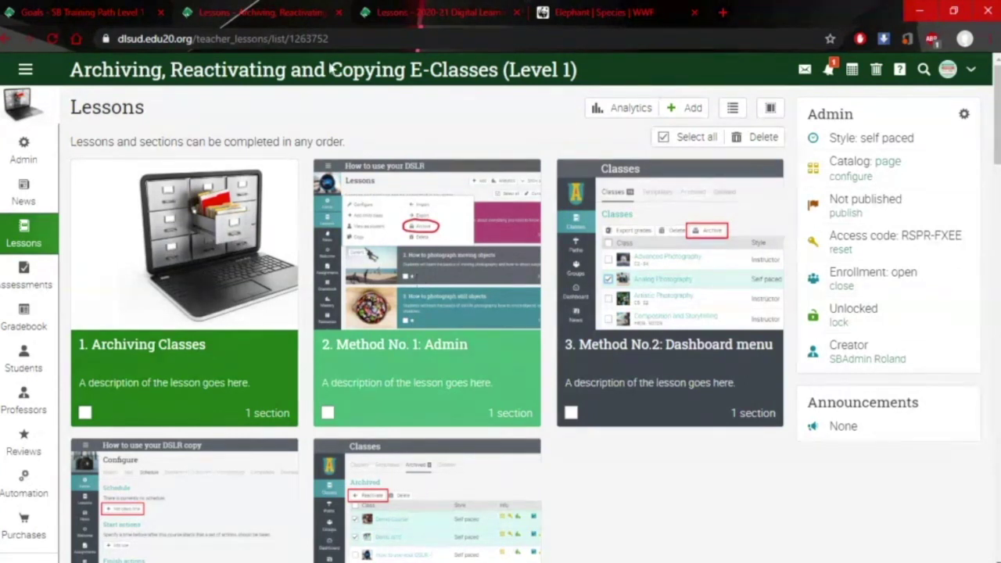
click(98, 14)
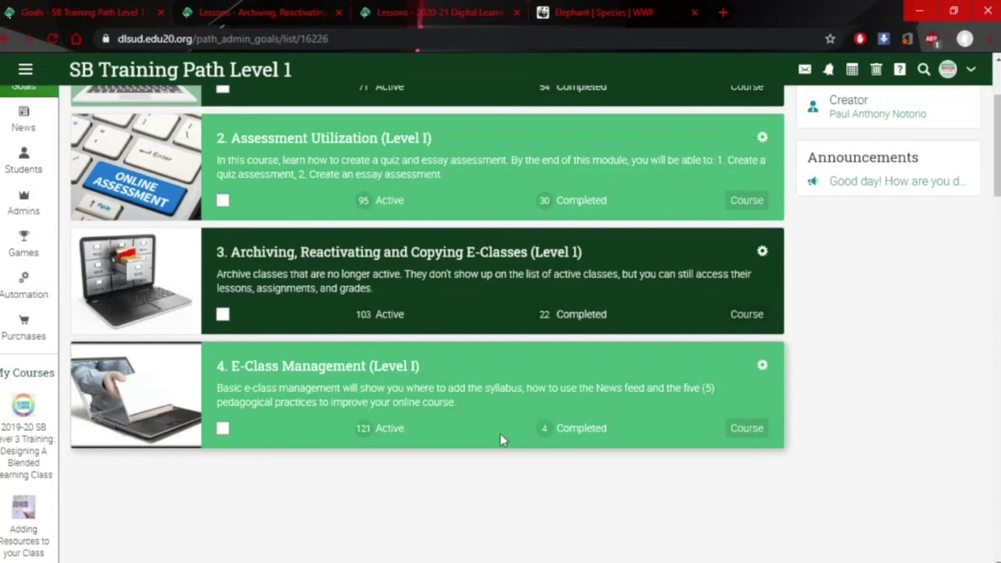
Look over the four SB Training Path Level 1 goals and open the E-Class Management (Level I) course
scroll(500, 433, up, 2)
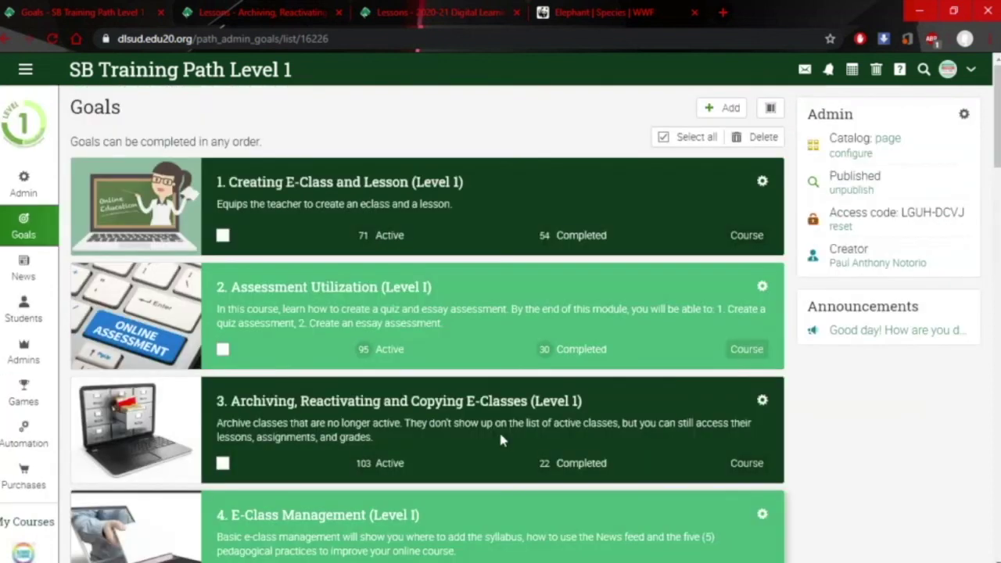
scroll(500, 433, down, 1)
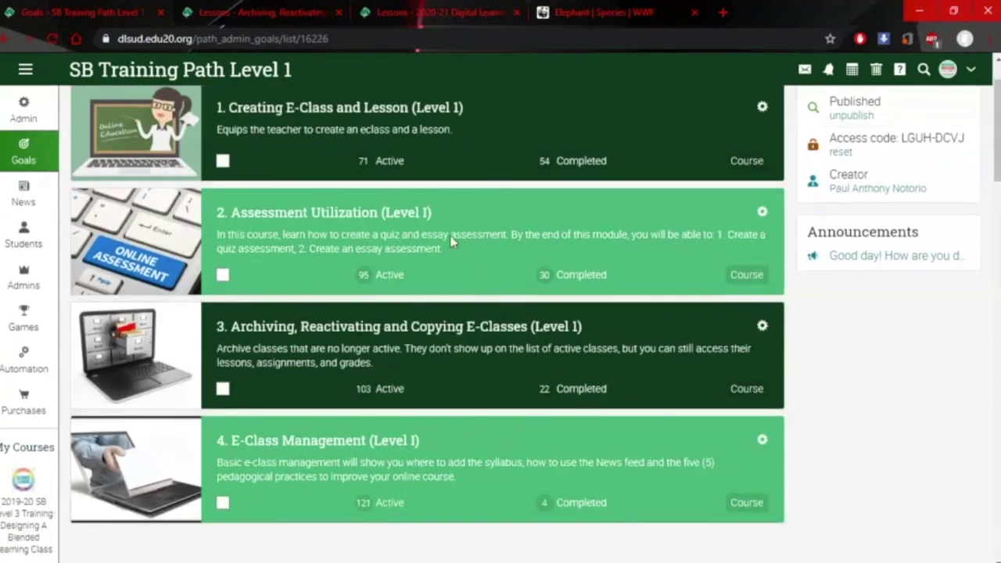
scroll(369, 380, up, 1)
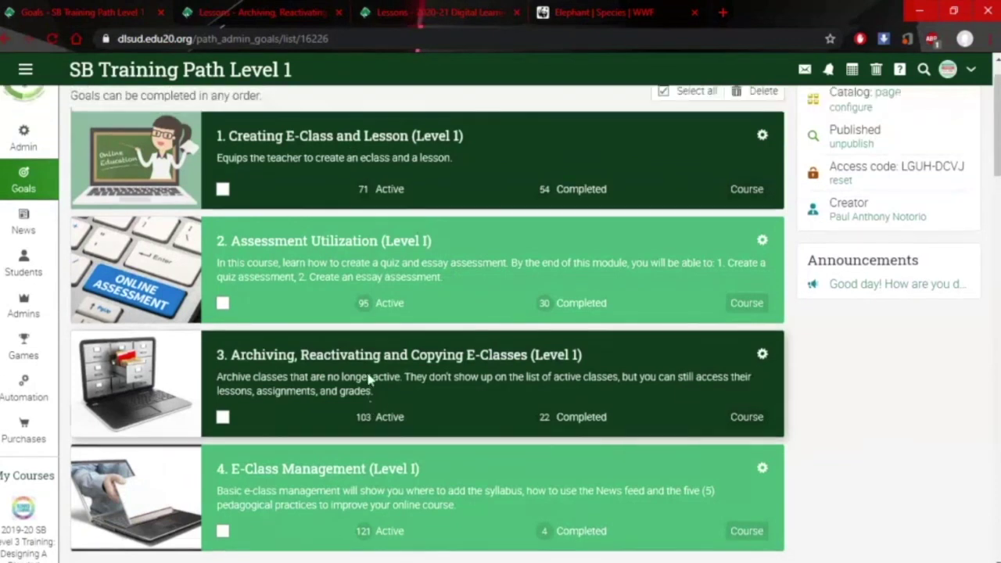
scroll(528, 434, down, 2)
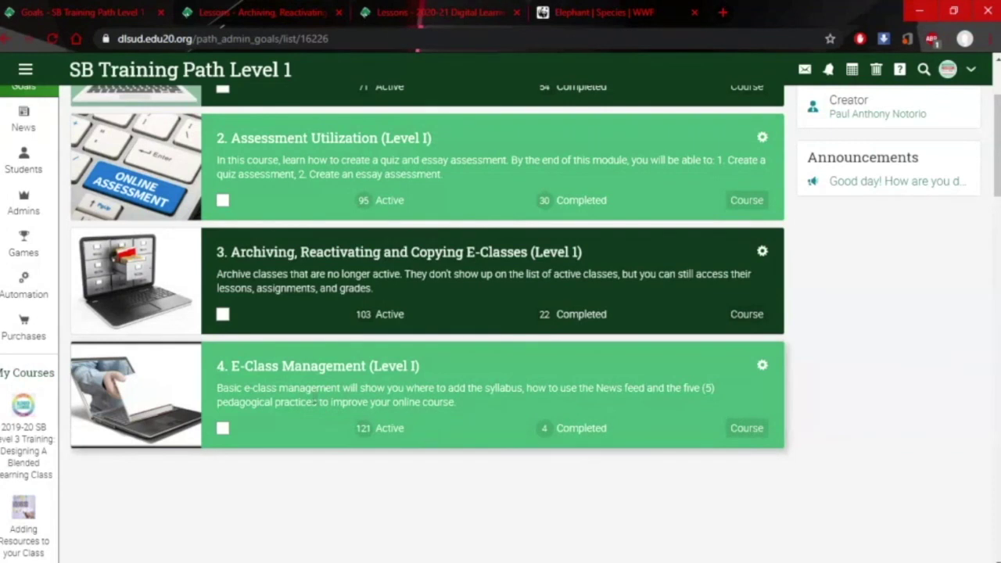
click(308, 367)
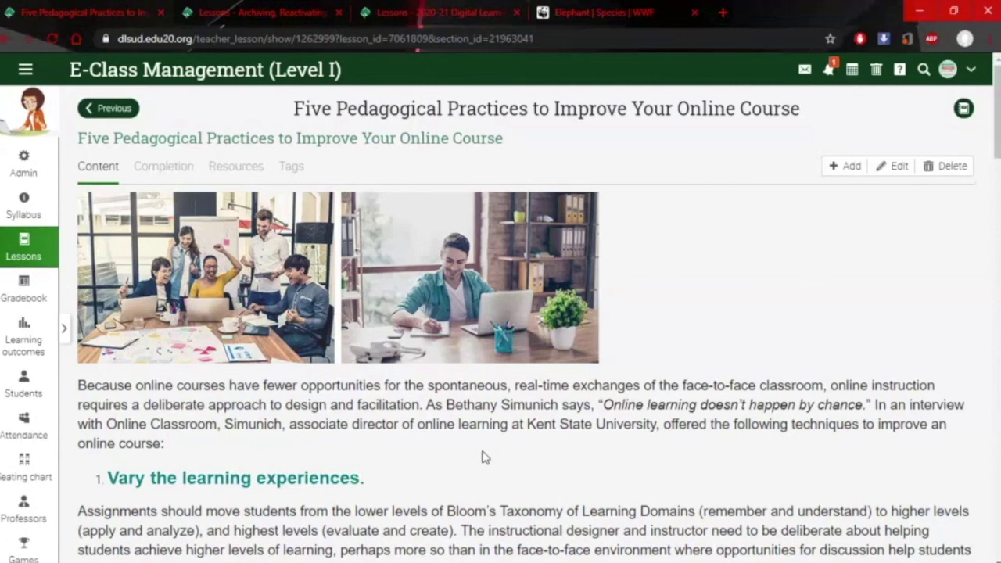
Read the introduction and the first technique in the Five Pedagogical Practices to Improve Your Online Course section
scroll(483, 457, down, 2)
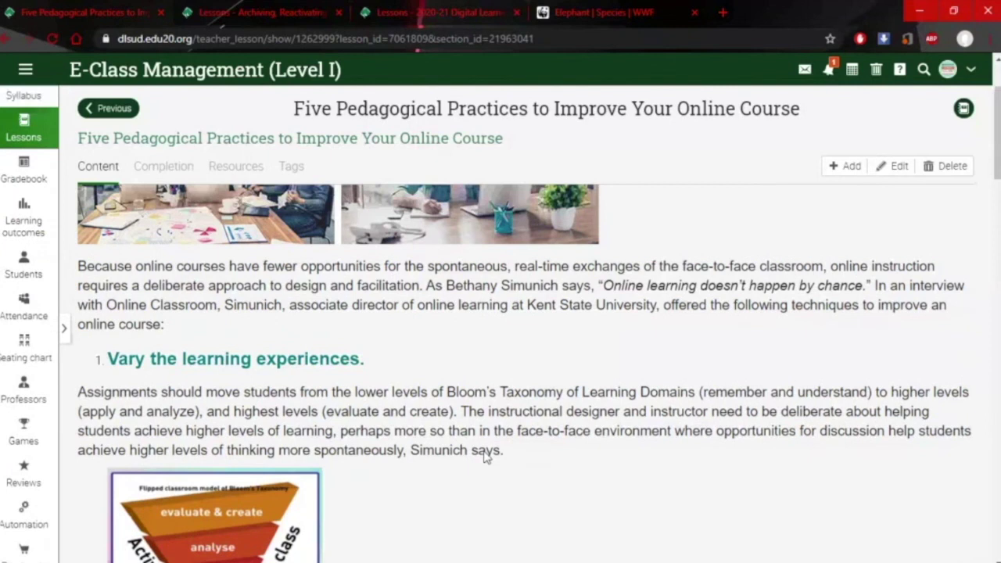
scroll(484, 457, up, 1)
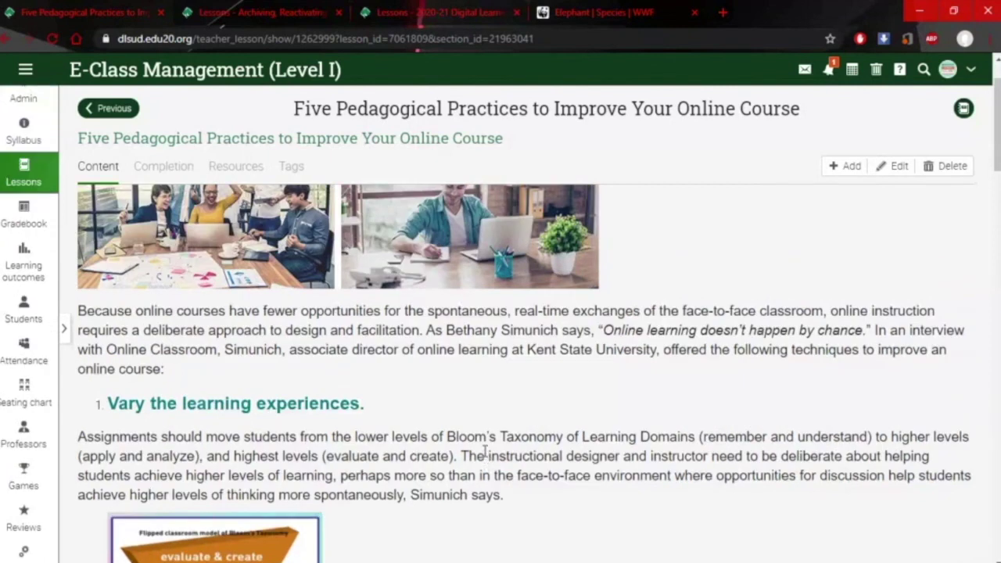